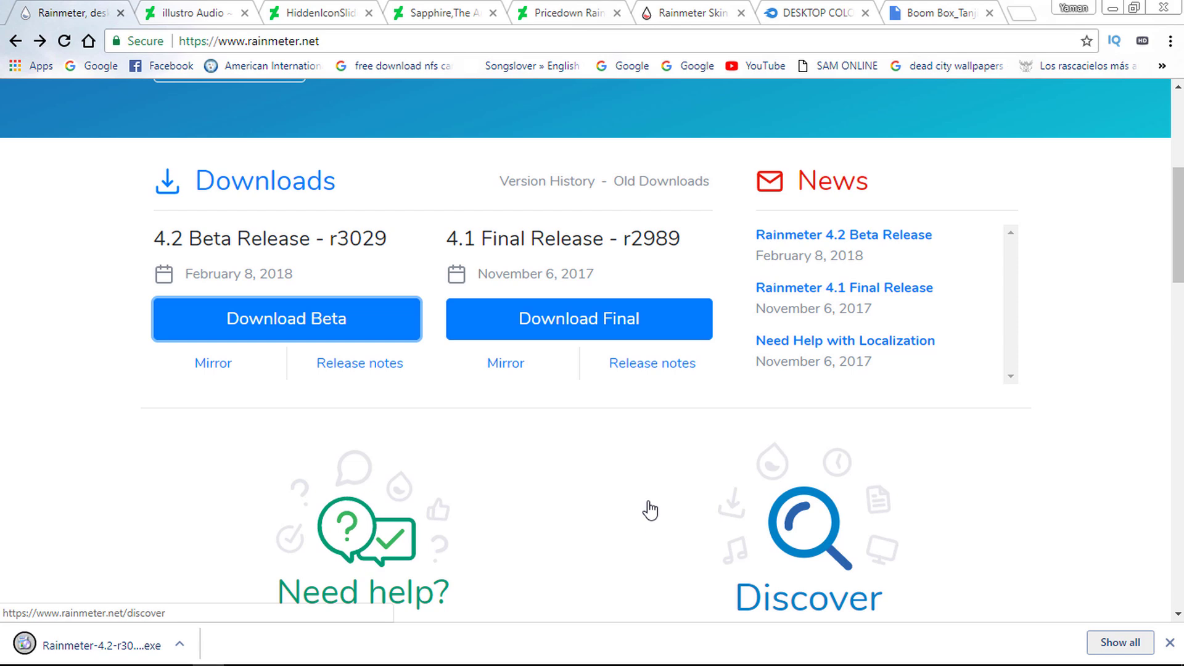
Run the downloaded Rainmeter 4.2 installer, complete the standard 64-bit installation with launch on startup, and start Rainmeter.
left_click(180, 643)
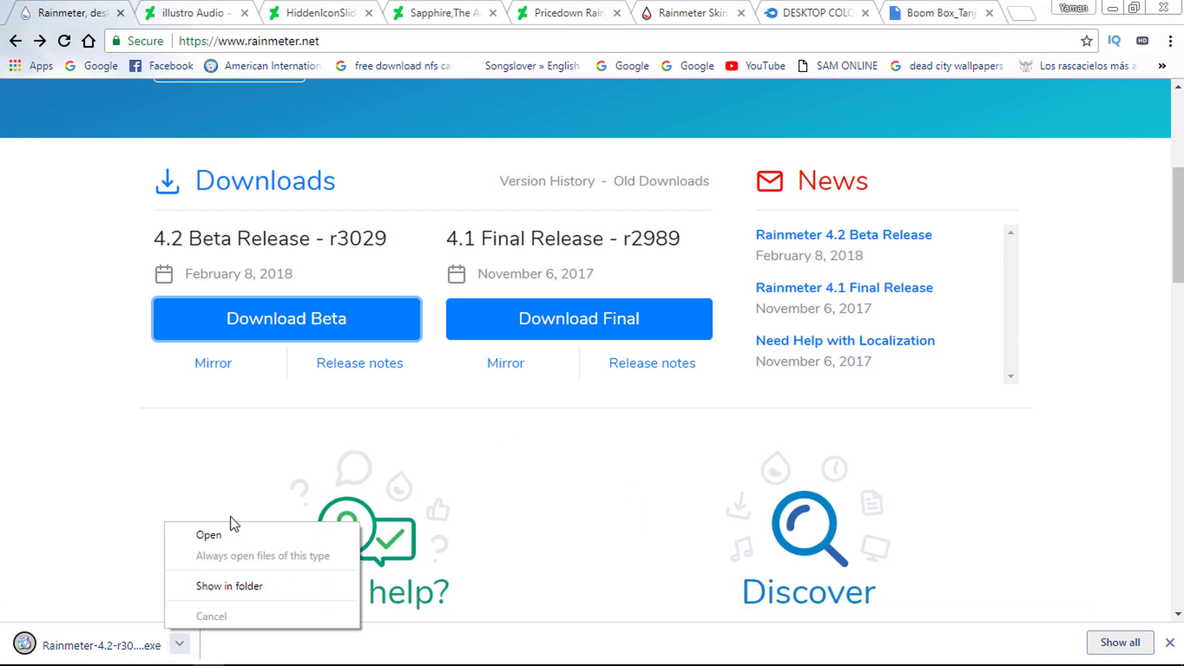
left_click(223, 537)
left_click(623, 359)
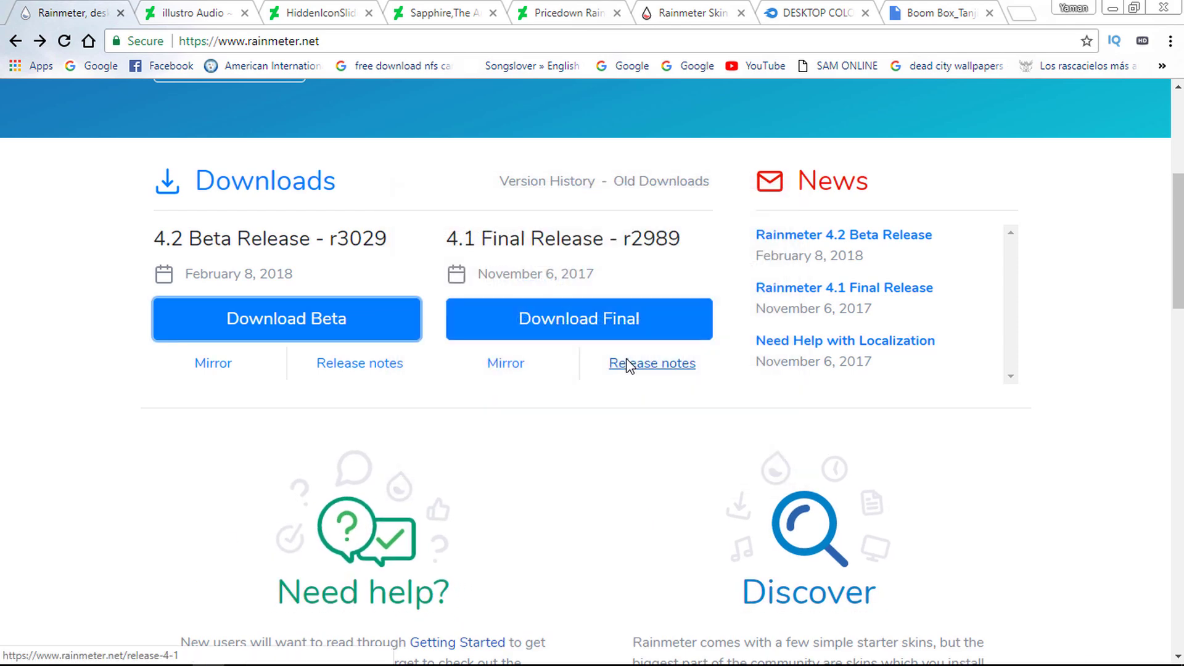
left_click(600, 378)
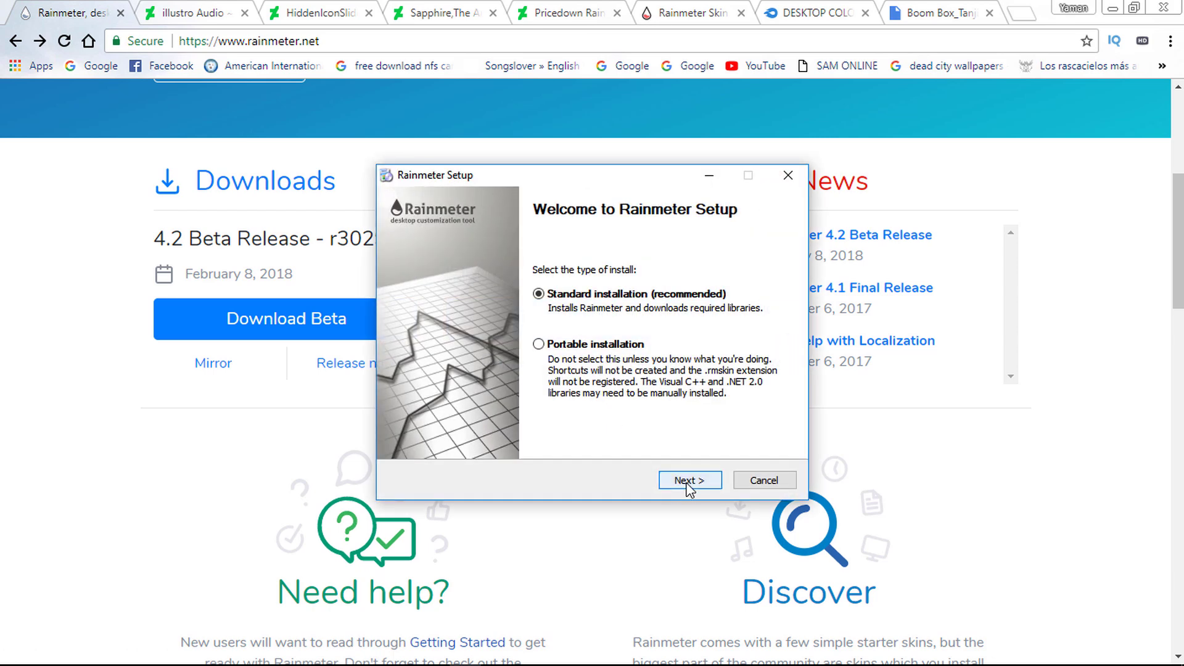
left_click(689, 487)
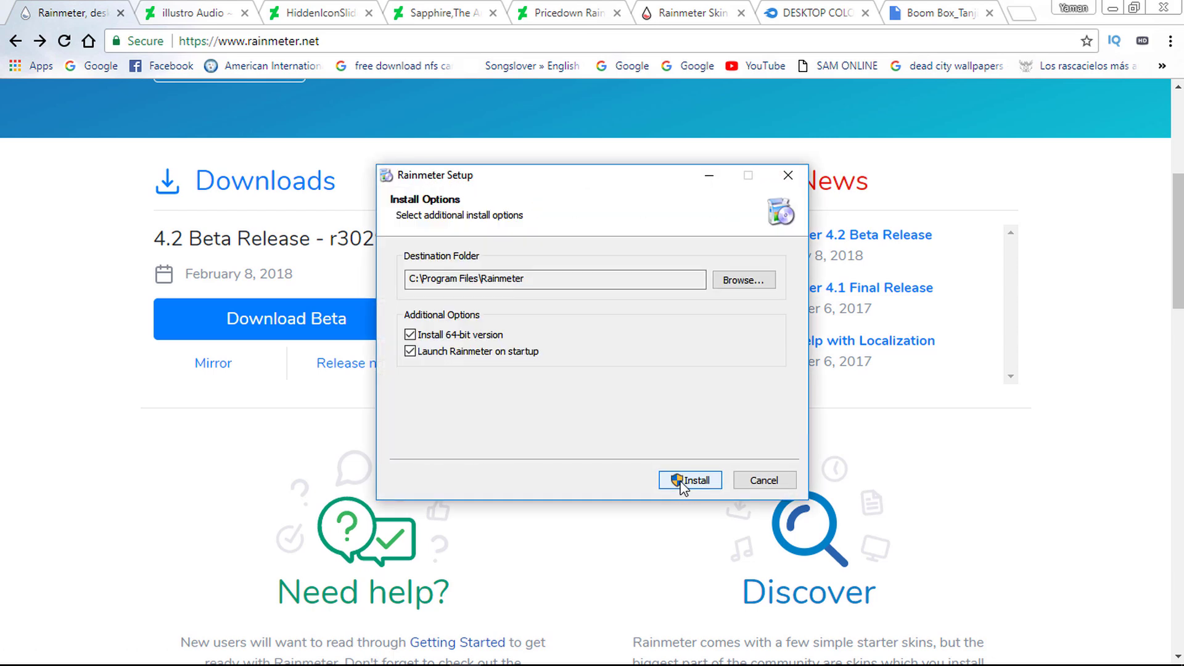
left_click(685, 480)
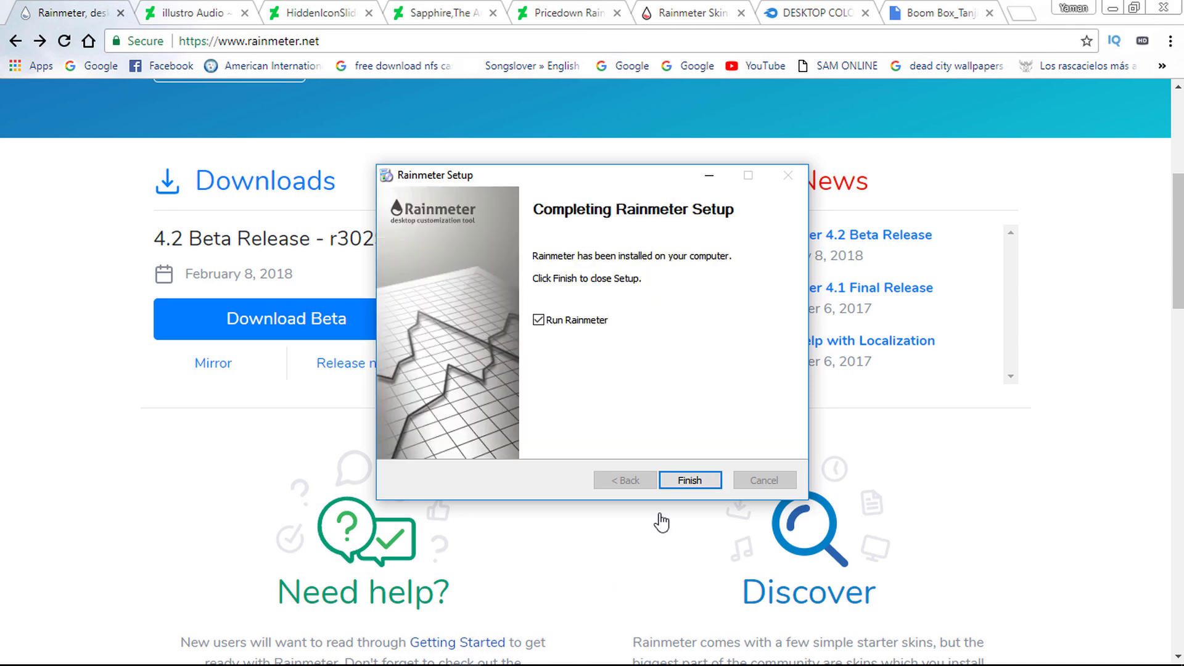
left_click(689, 480)
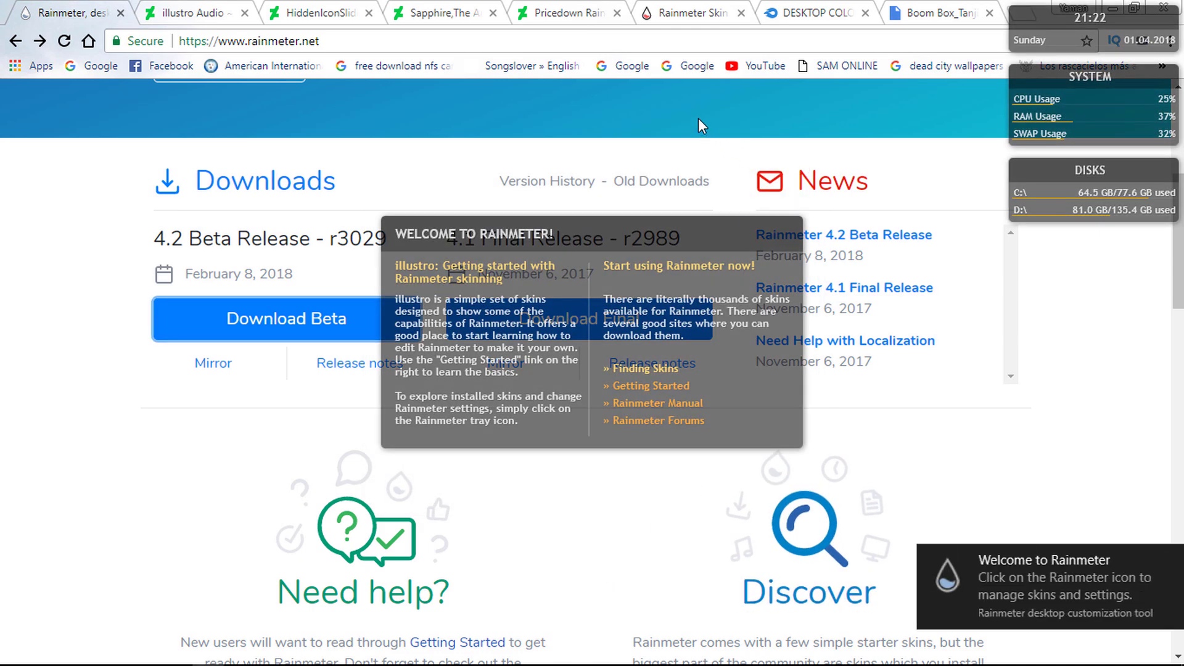
left_click(706, 156)
left_click(1170, 562)
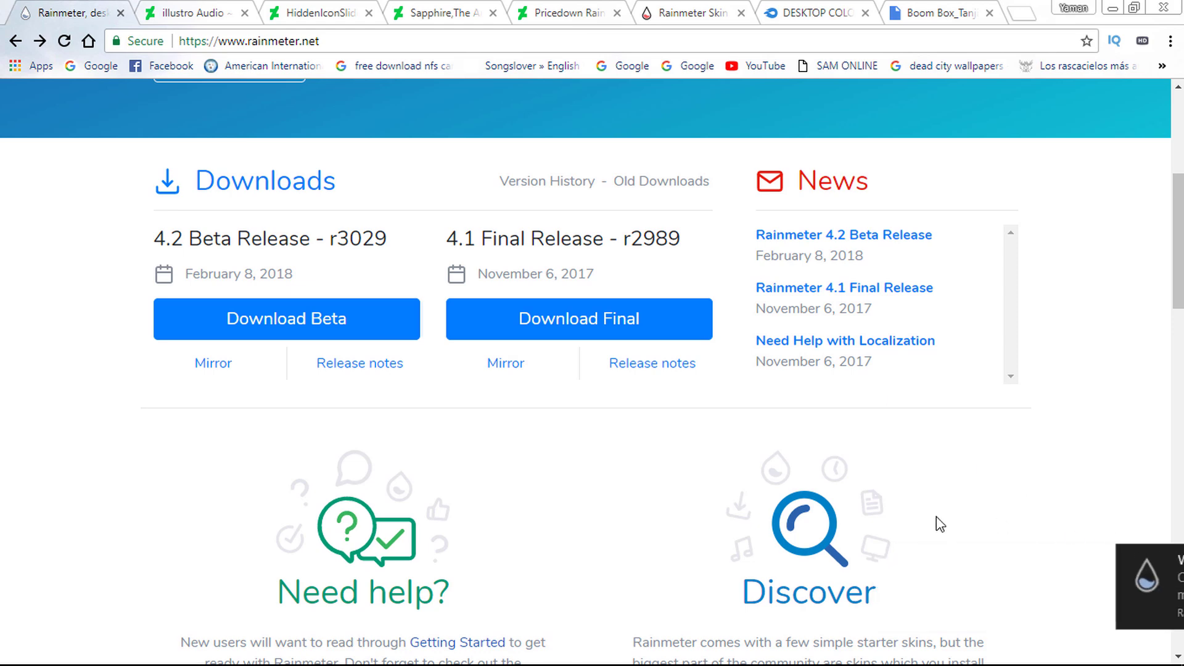
Download the illustro Audio ~ Patch skin from its DeviantArt page and install it with its included skins loaded.
left_click(191, 12)
scroll(677, 394, "down", 1)
scroll(677, 386, "down", 2)
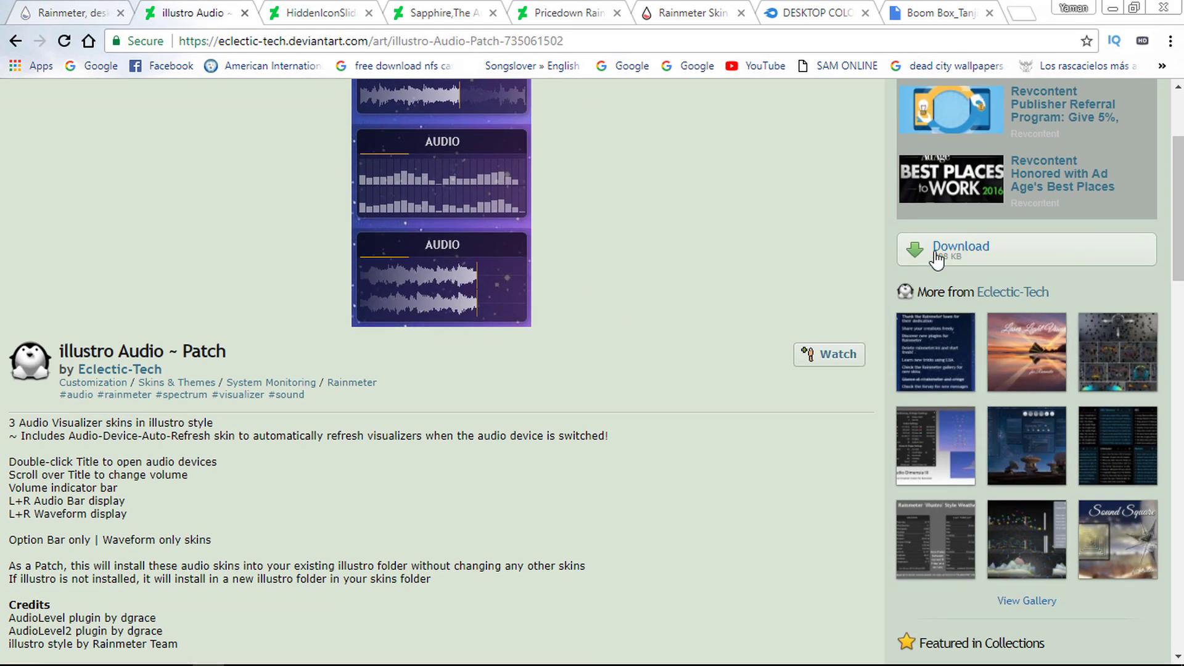
left_click(943, 250)
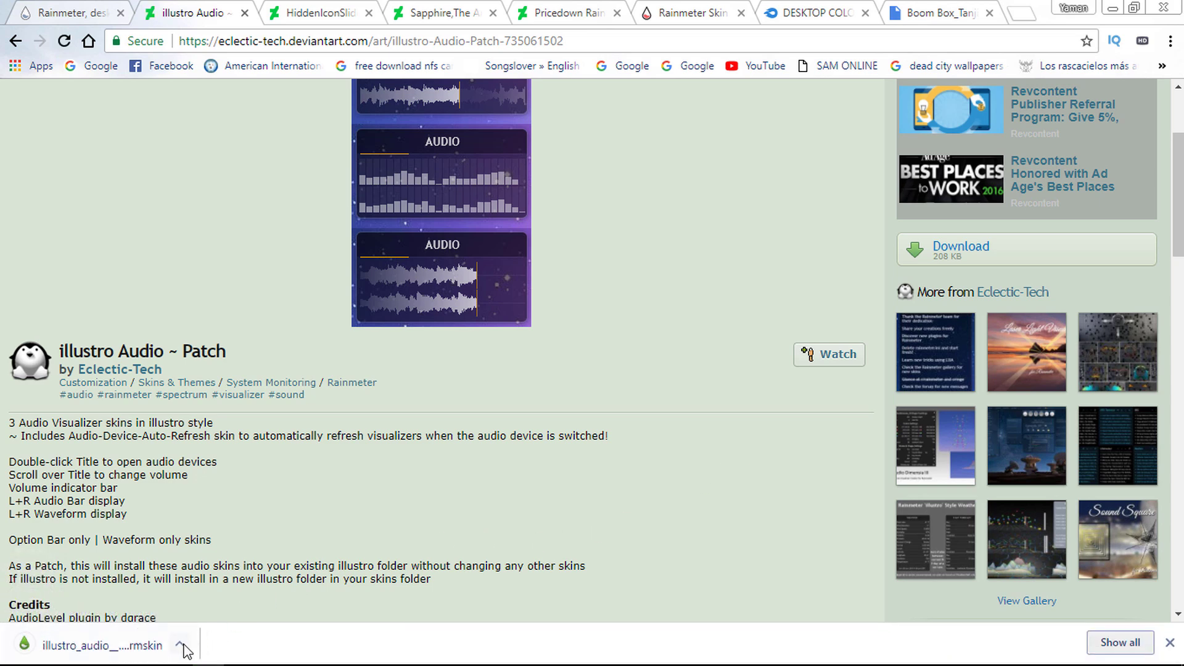
left_click(183, 650)
left_click(217, 531)
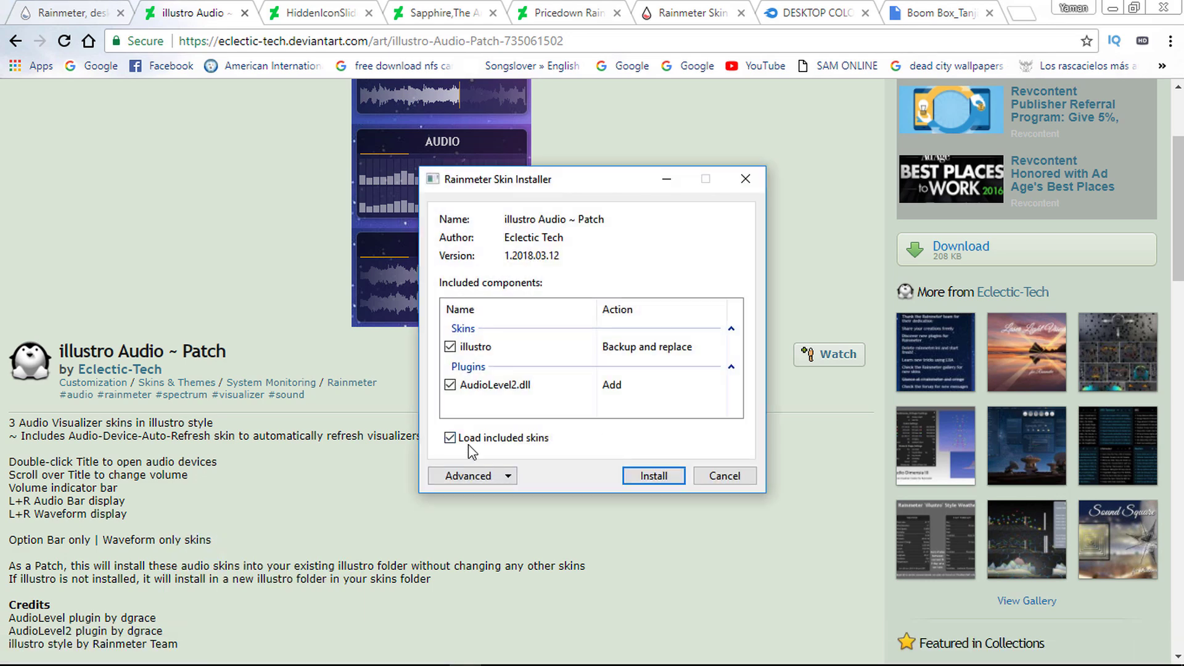
left_click(672, 476)
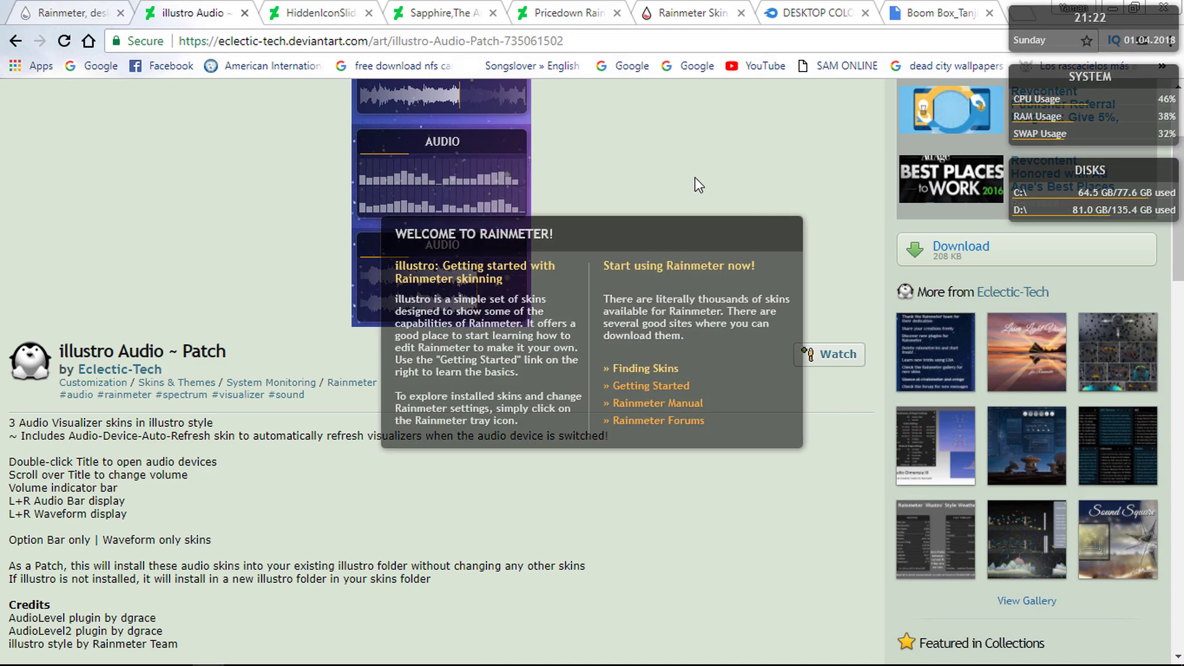
left_click(725, 180)
Download the HiddenIconSlider 2.22 skin from its DeviantArt page and install it.
left_click(321, 9)
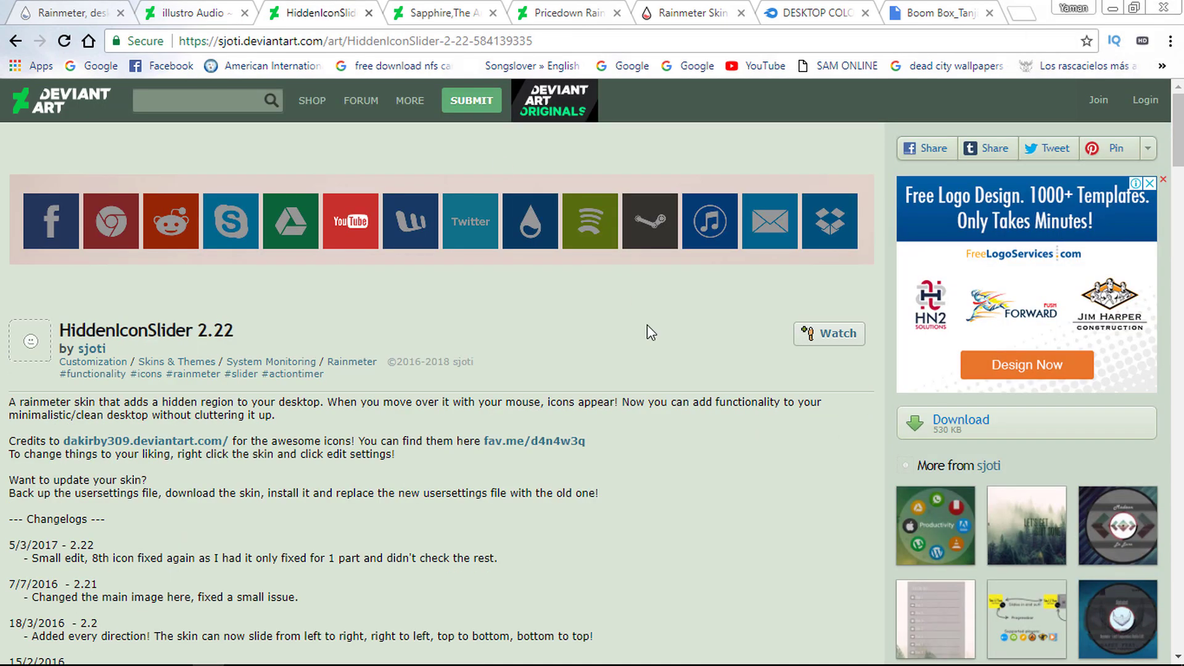
left_click(974, 424)
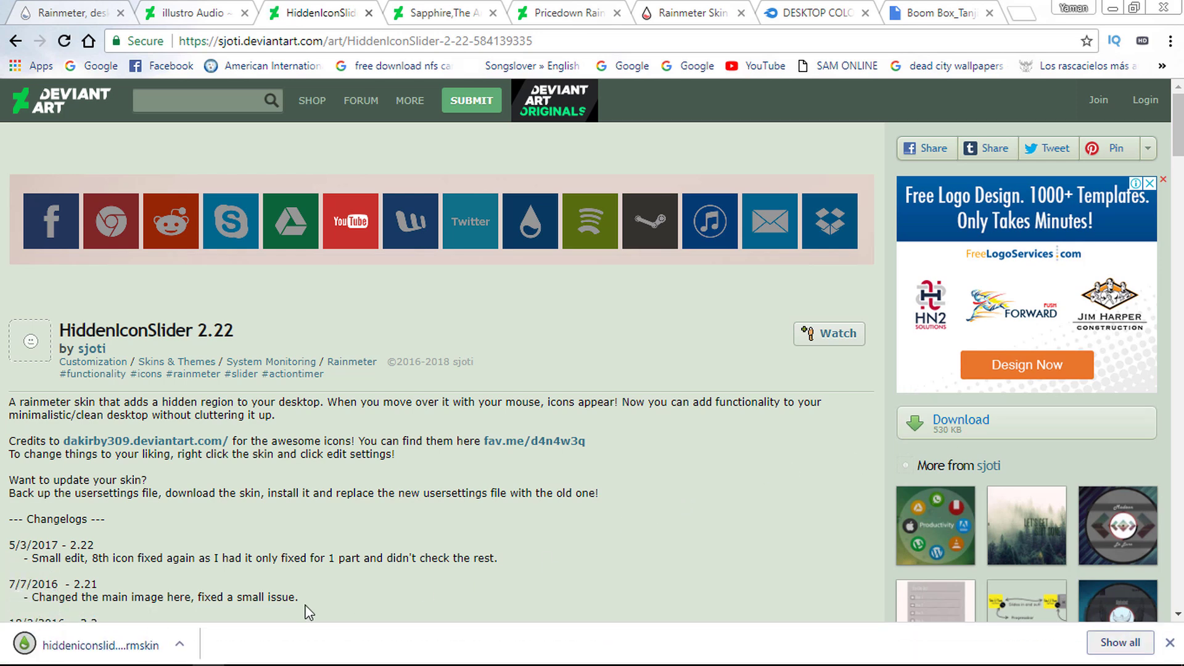
left_click(178, 647)
left_click(231, 540)
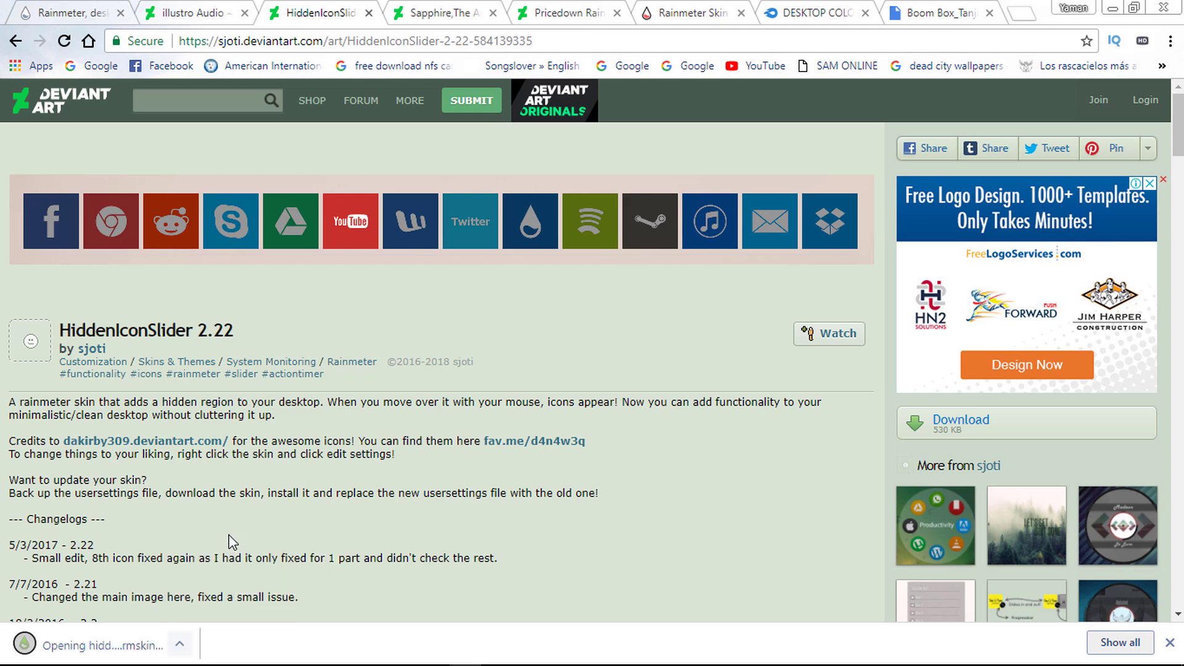
left_click(653, 475)
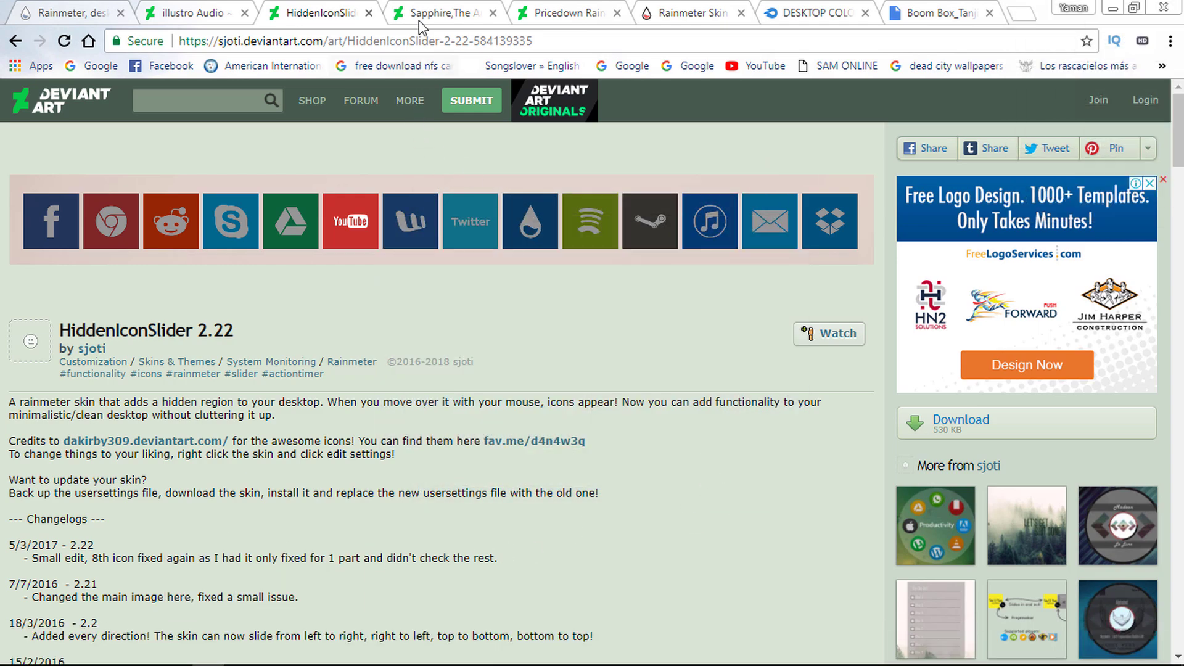
Download the Sapphire, The Animated Woofer skin from DeviantArt and install it without applying the included layout.
left_click(421, 13)
scroll(886, 338, "down", 4)
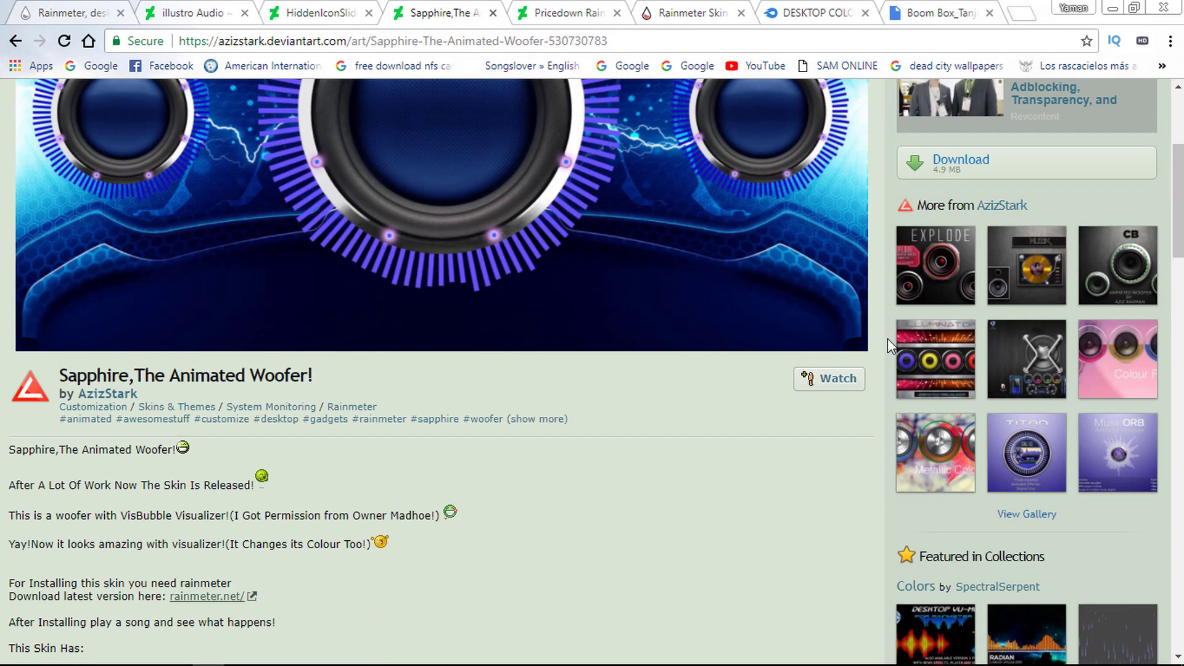
left_click(989, 166)
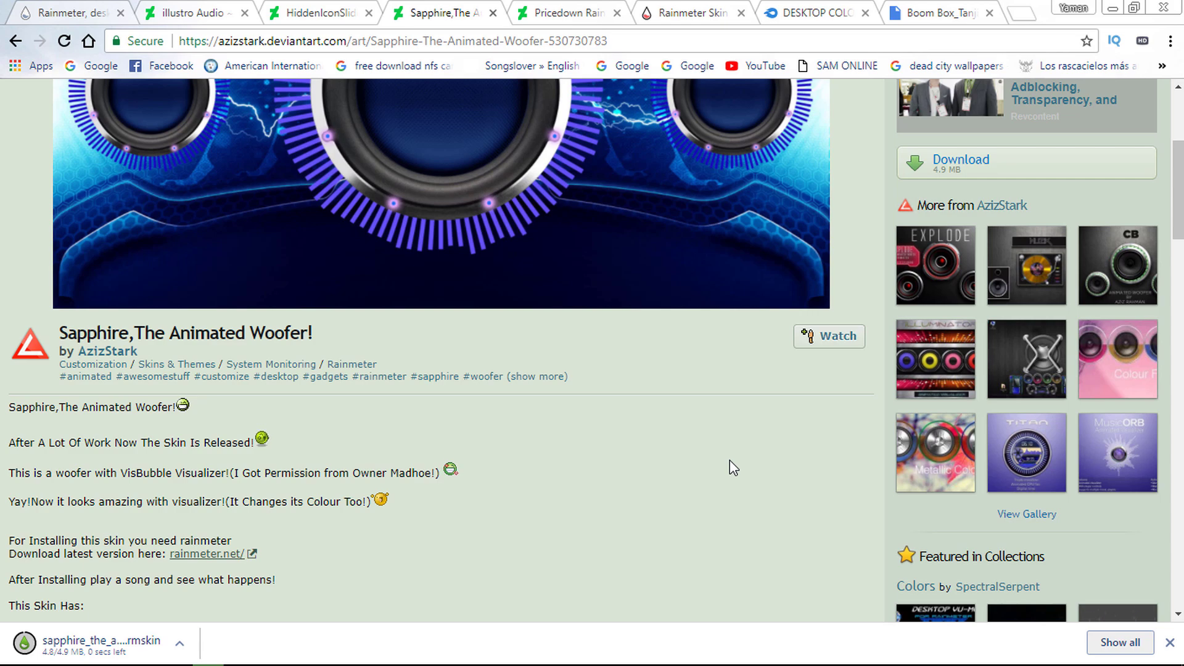
left_click(179, 647)
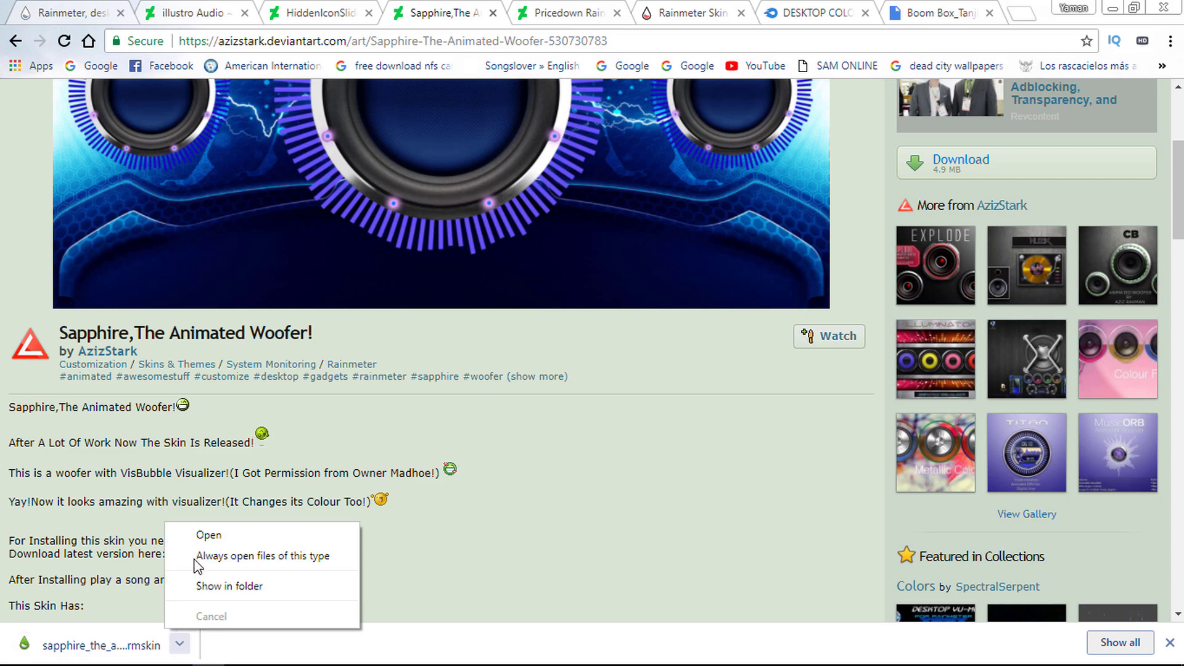
left_click(201, 534)
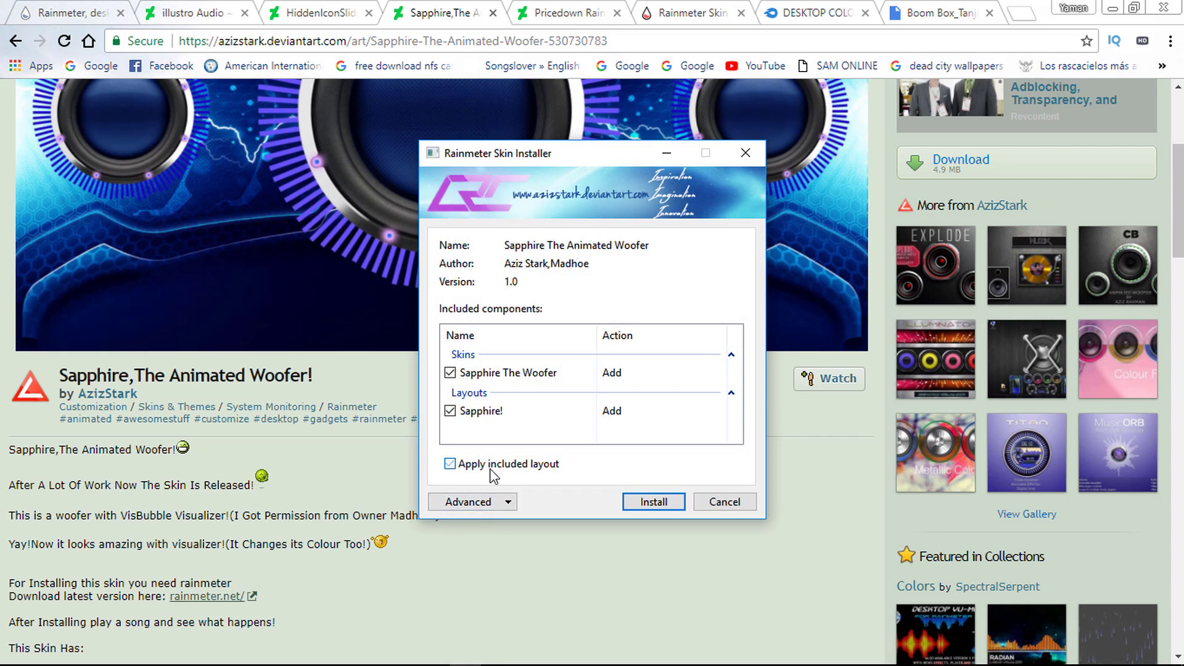
left_click(645, 500)
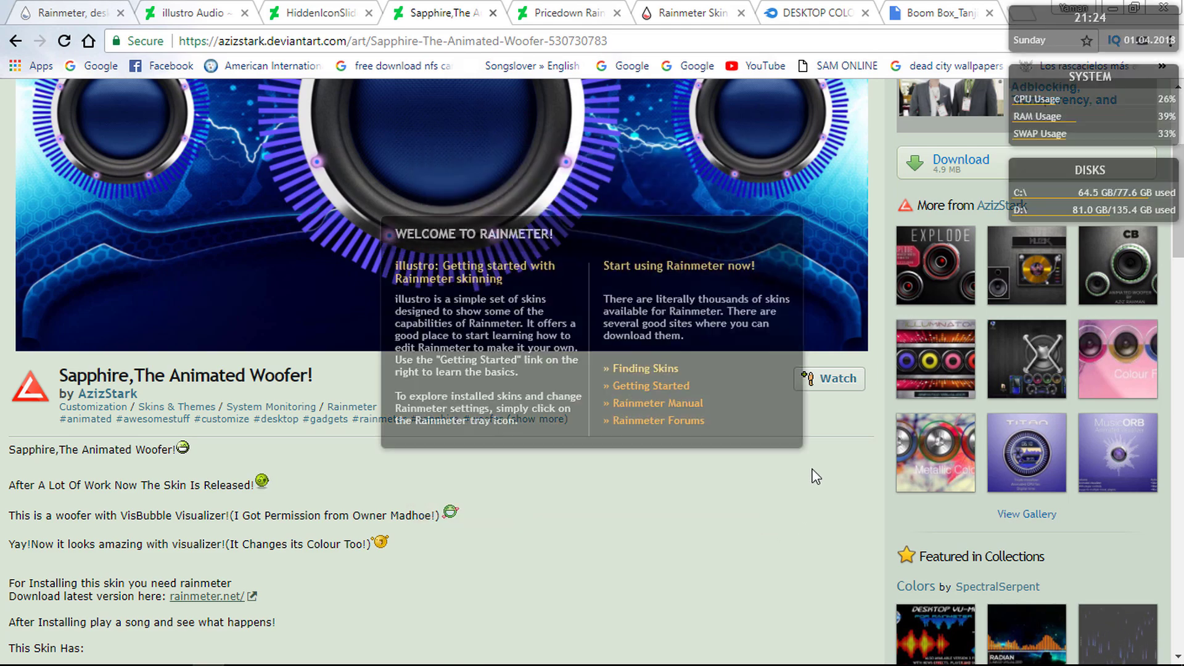
Download the Pricedown Rainmeter Clock skin from DeviantArt and install it with its included skins loaded.
left_click(565, 13)
left_click(759, 509)
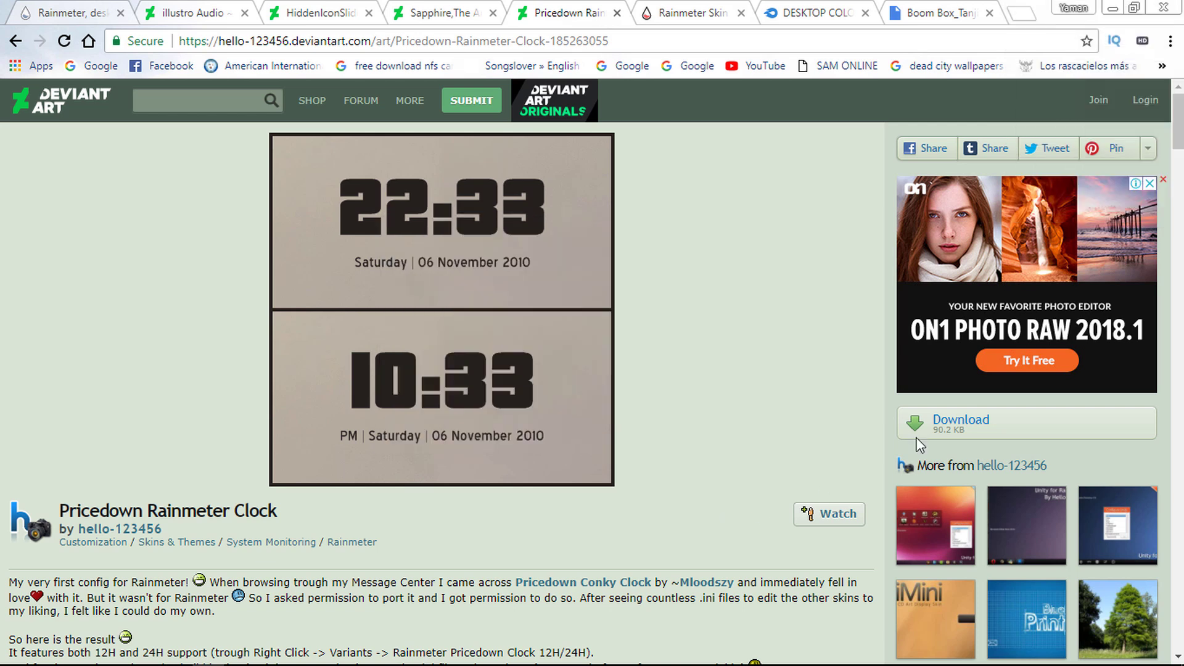
left_click(949, 424)
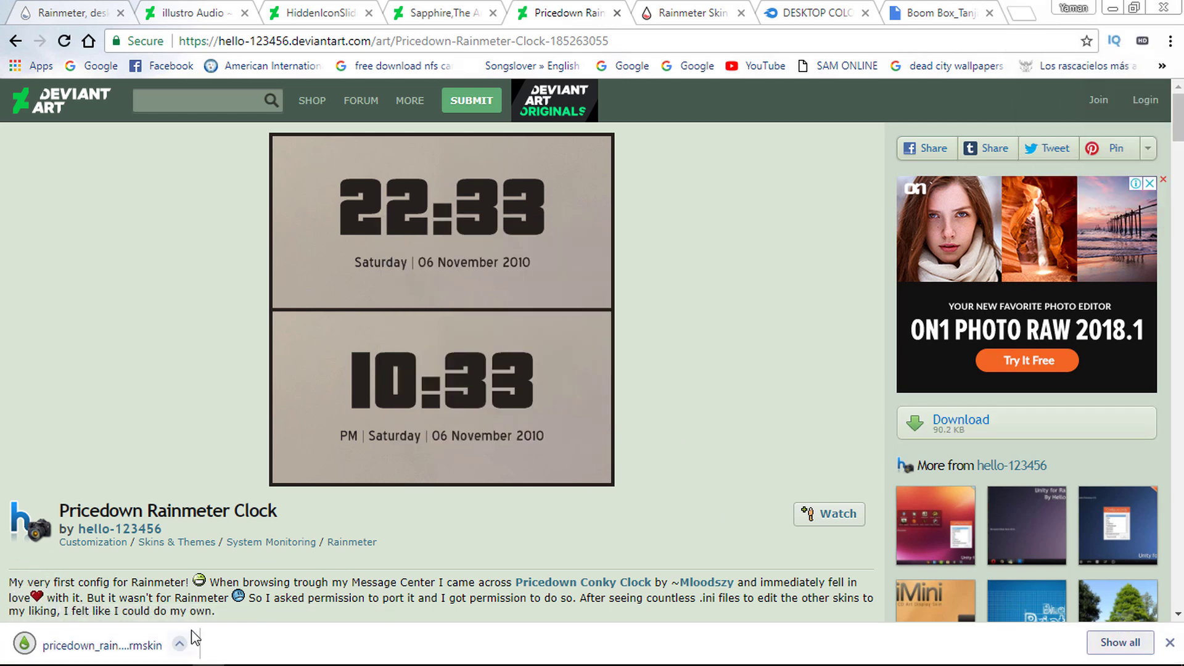
left_click(179, 643)
left_click(204, 533)
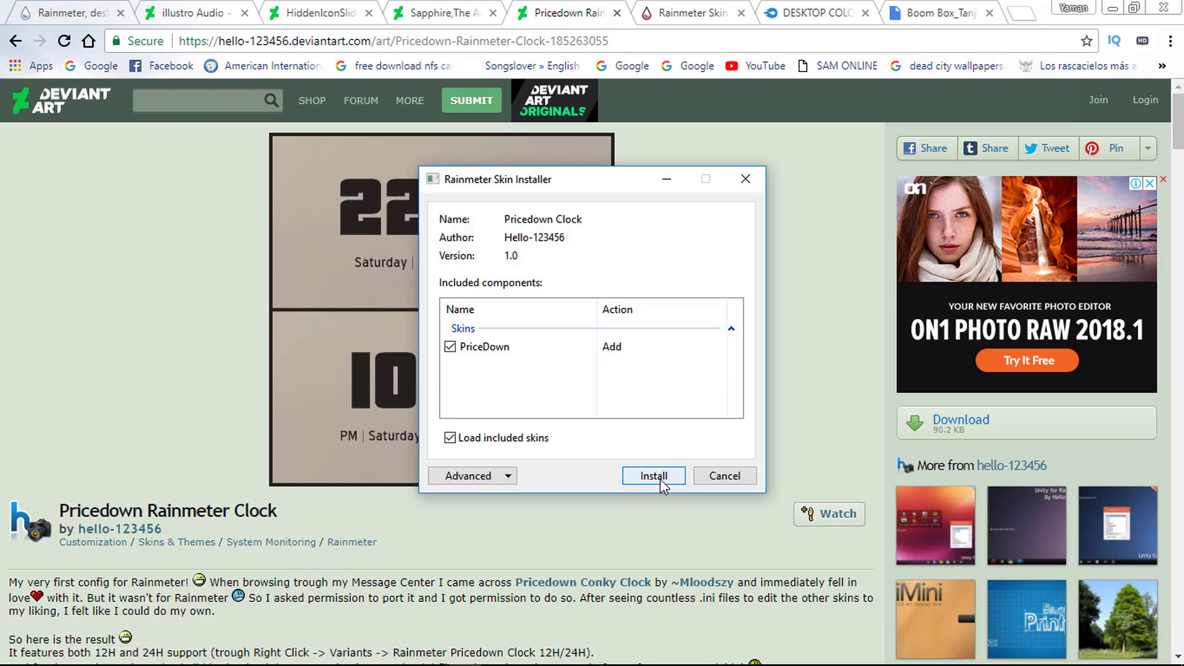
left_click(654, 476)
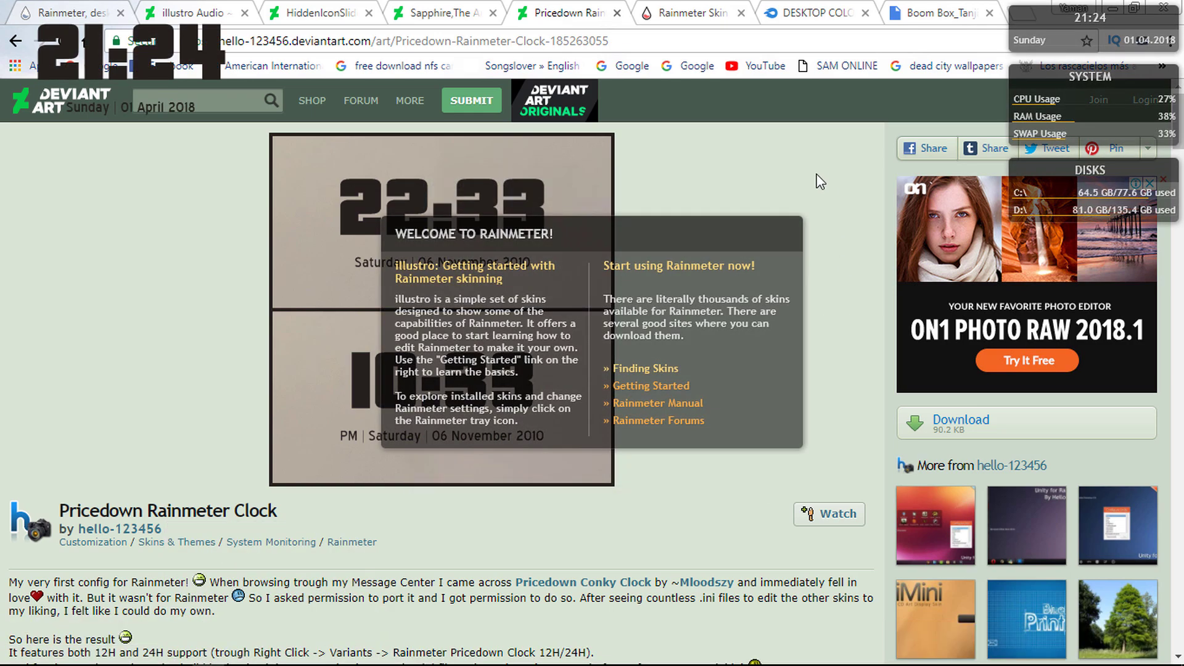
left_click(794, 142)
Download the Lines 2.0 skin archive from RainmeterHub and show the zip file in its folder.
left_click(694, 14)
scroll(925, 401, "down", 3)
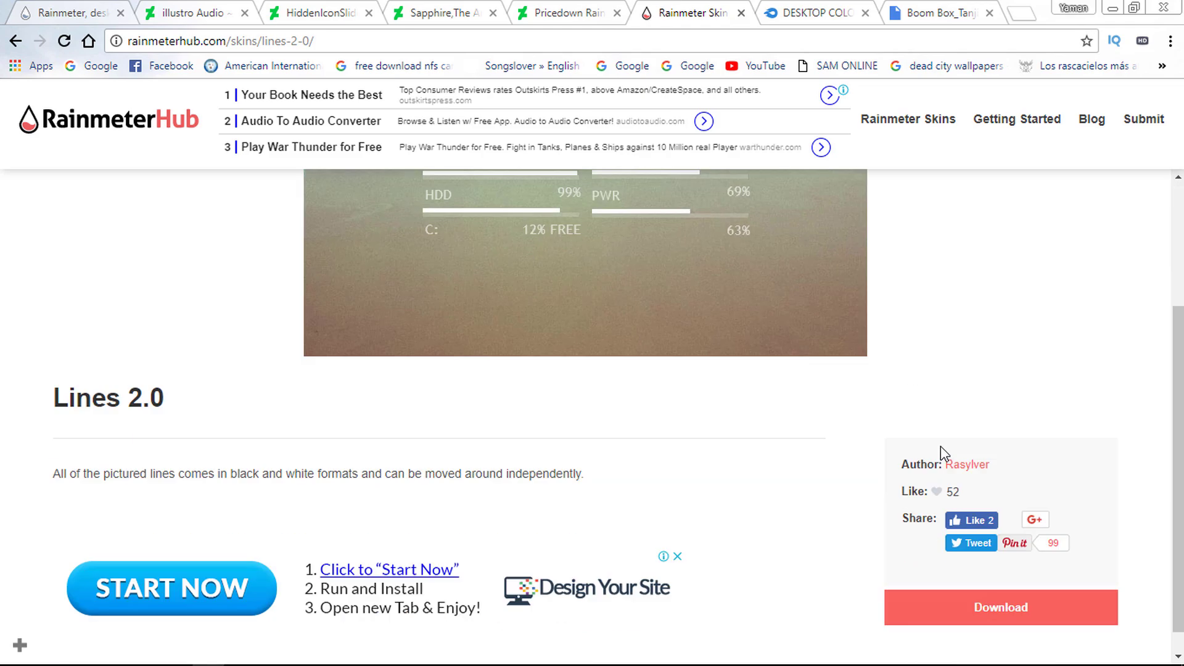
left_click(986, 582)
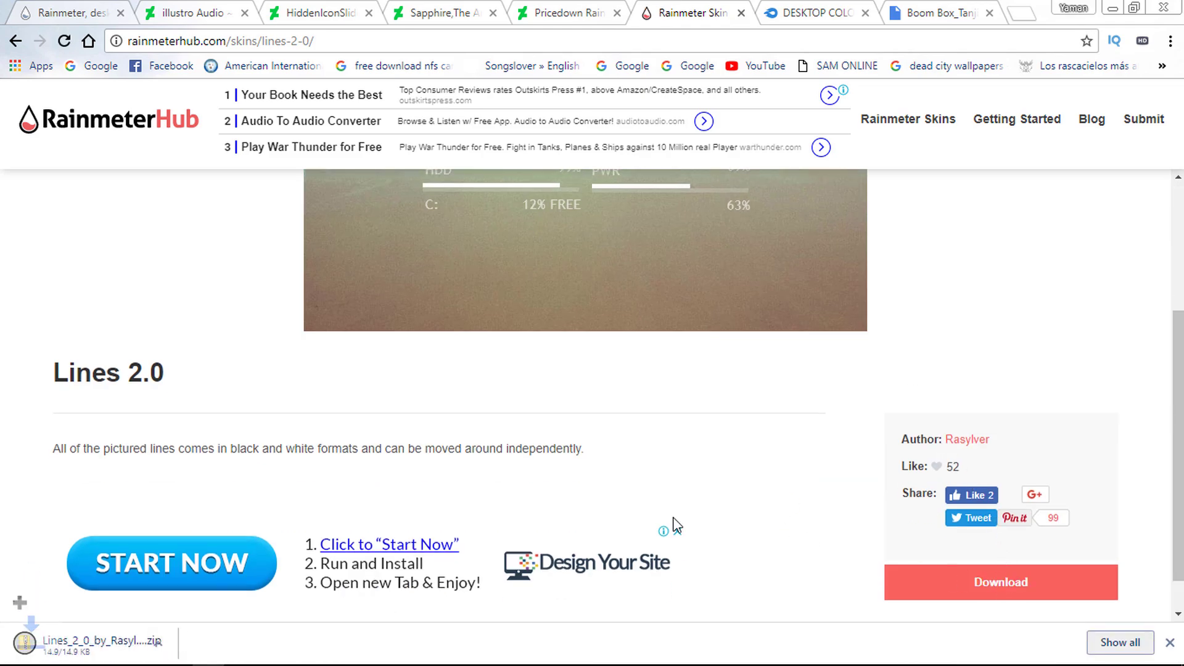
left_click(180, 648)
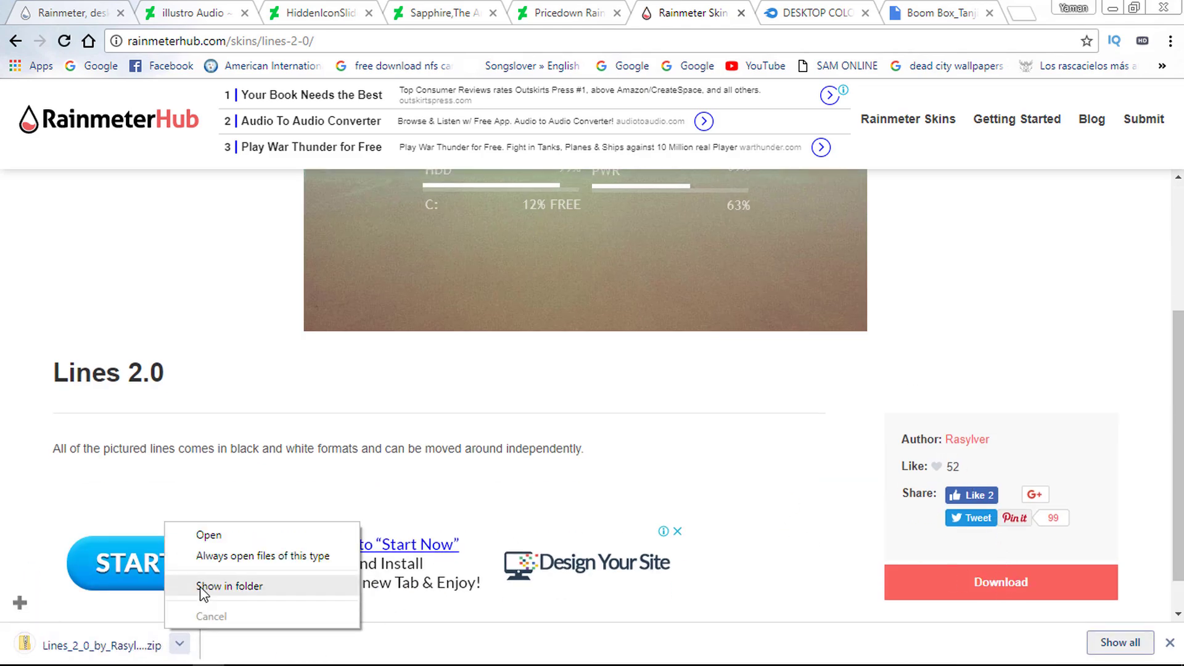
left_click(204, 585)
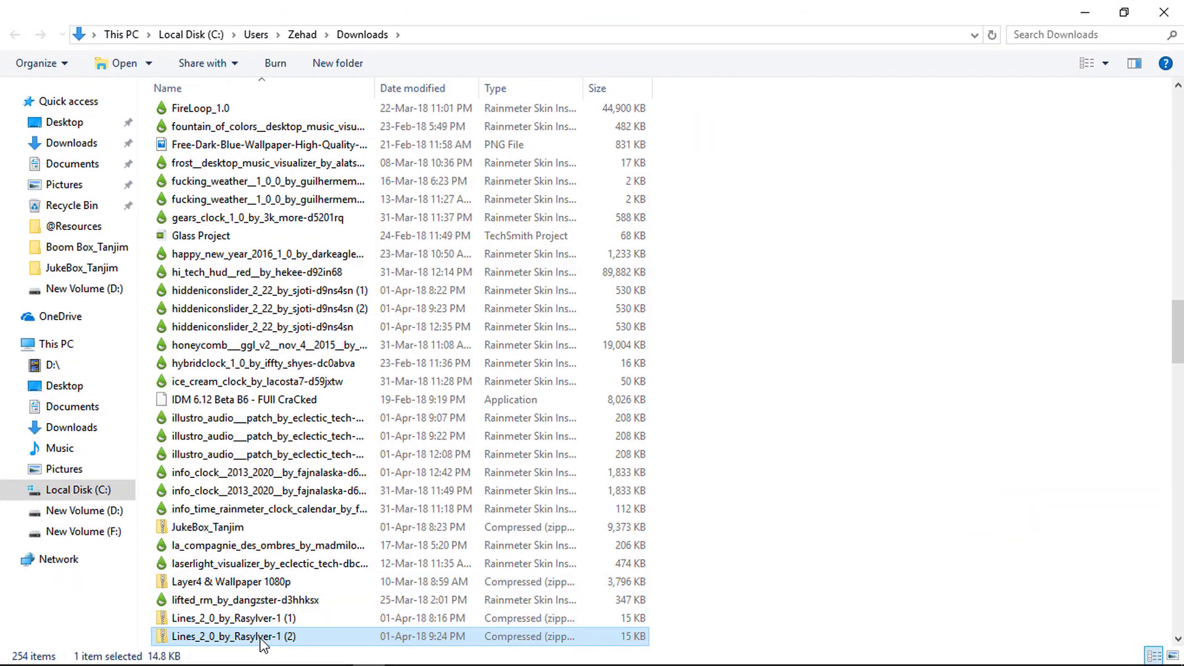
Extract the Lines_2_0_by_Rasylver-1 (2) archive with 7-Zip into a folder of the same name.
right_click(262, 641)
mouse_move(346, 346)
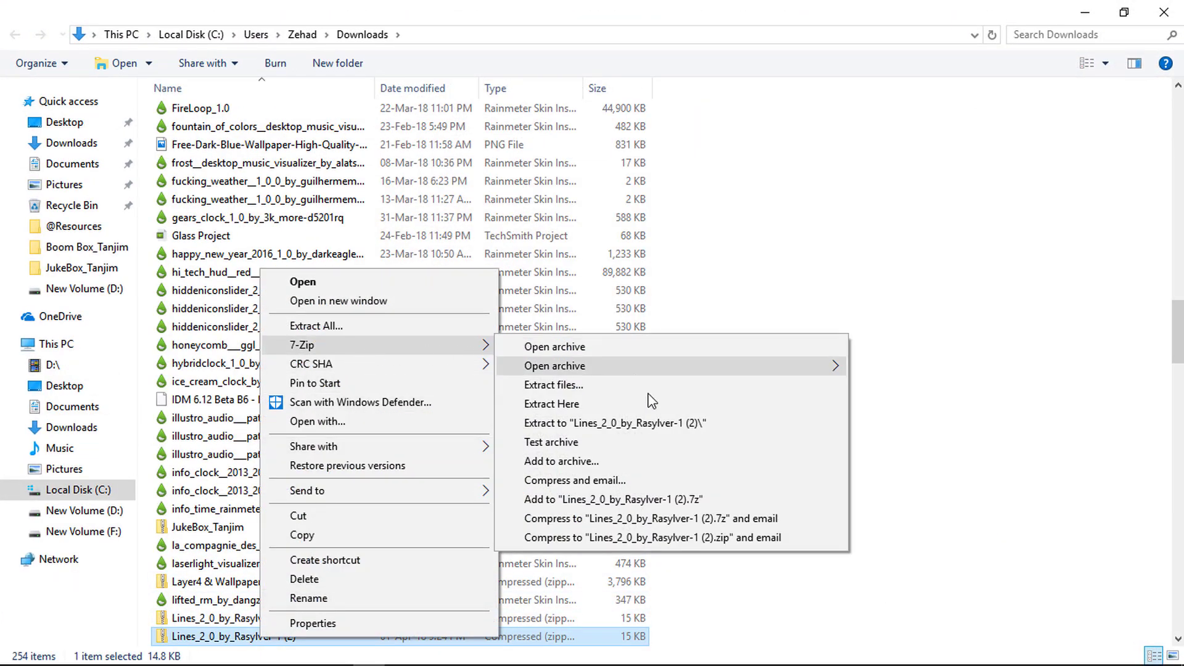
left_click(659, 425)
Copy the Lines2.0 folder from inside the extracted Lines_2_0_by_Rasylver-1 (2) folder.
scroll(660, 426, "up", 15)
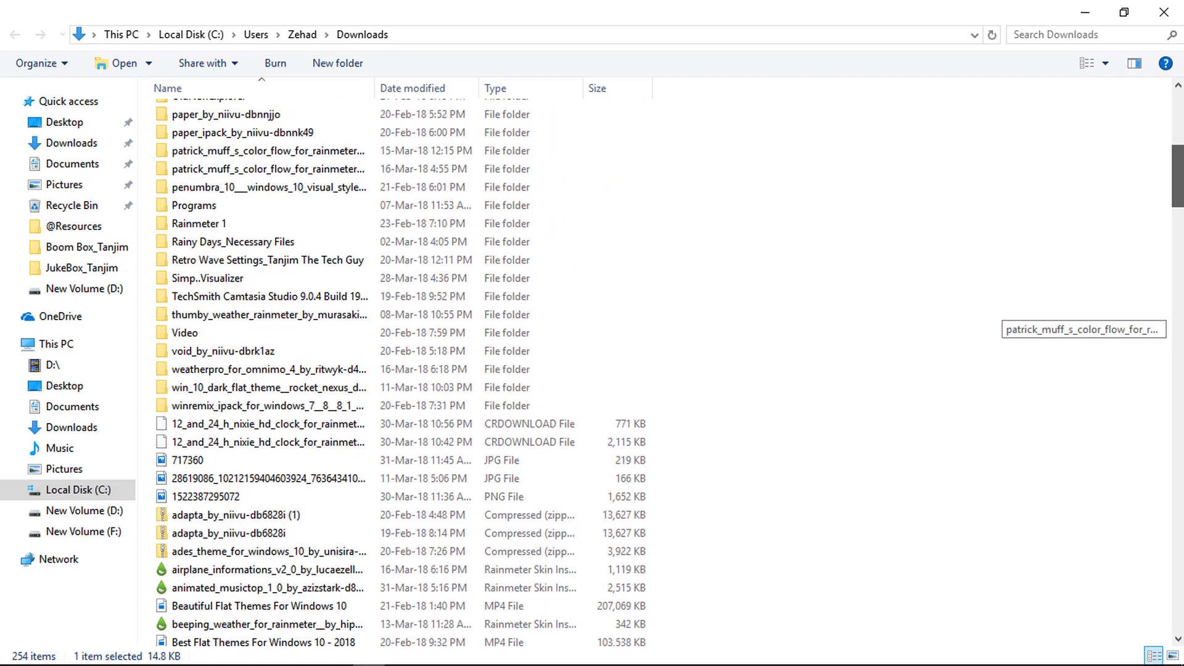
scroll(659, 426, "up", 5)
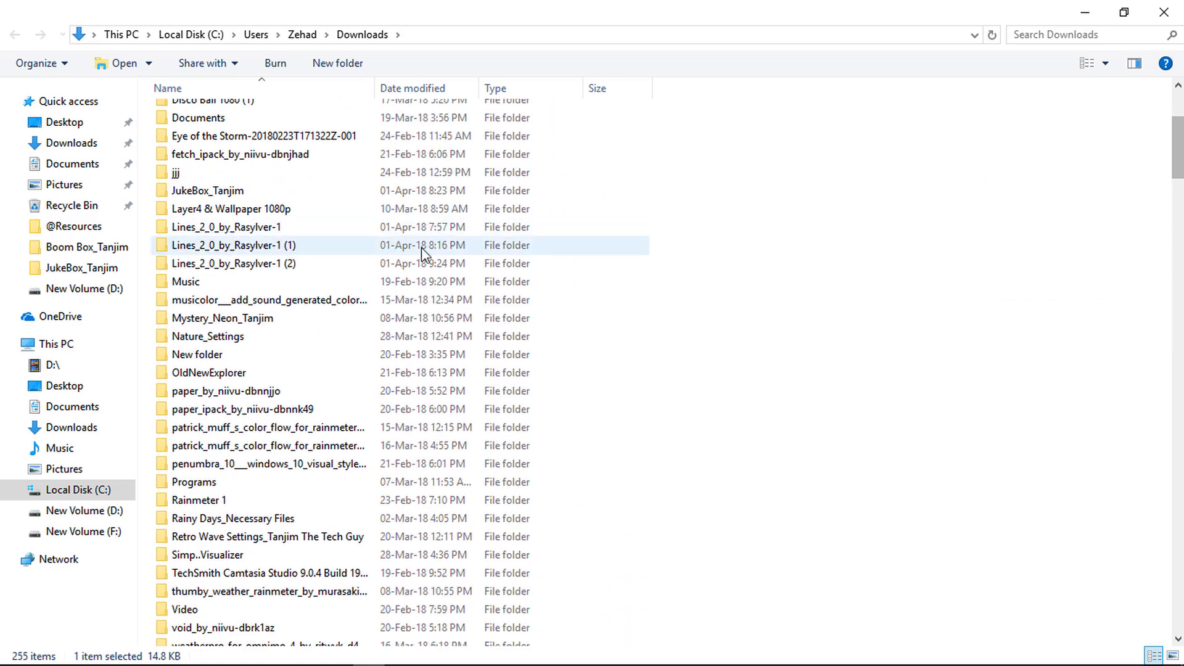
double_click(287, 264)
left_click(189, 117)
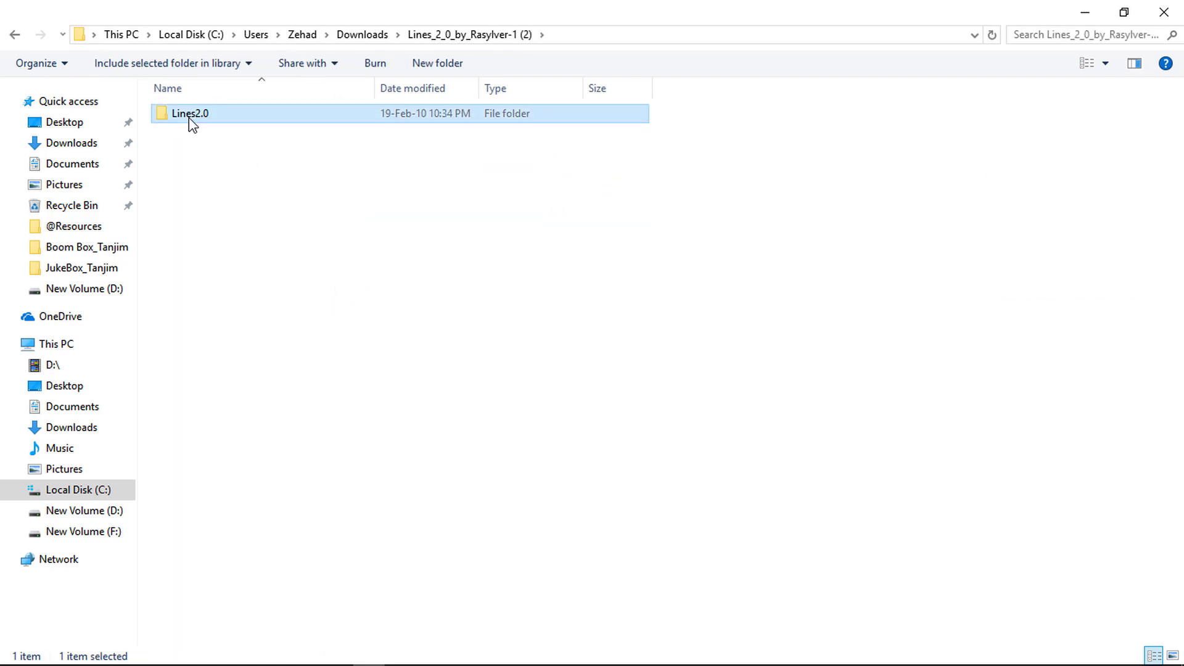
right_click(187, 117)
left_click(240, 380)
Paste the Lines2.0 folder into the Skins folder under Documents > Rainmeter.
left_click(86, 167)
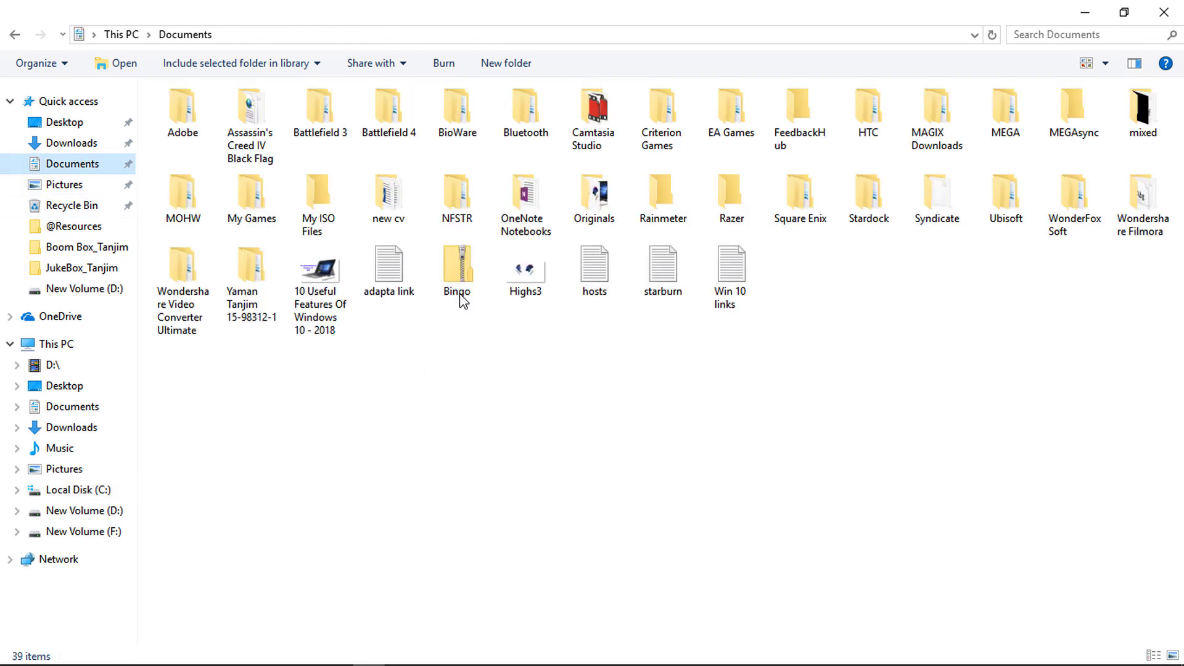
double_click(684, 207)
double_click(182, 131)
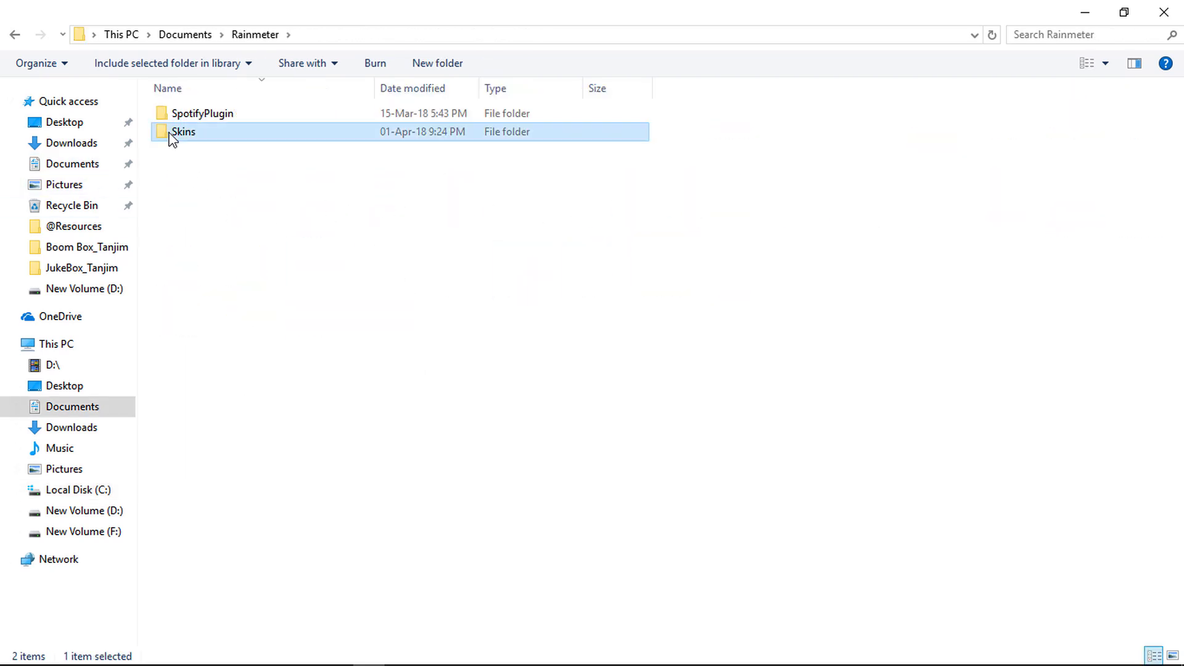
right_click(498, 395)
left_click(665, 517)
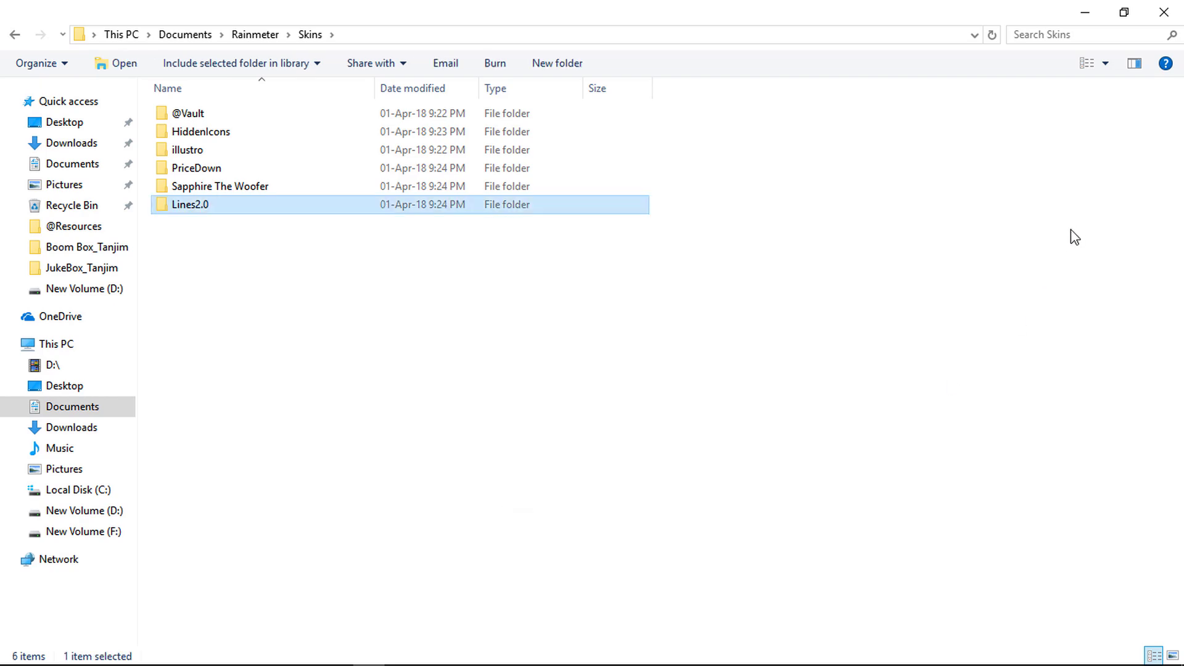
Download the DESKTOP COLOR_4.1.0.rar archive from MediaFire in the browser and show the downloaded file in its folder.
left_click(12, 35)
left_click(13, 35)
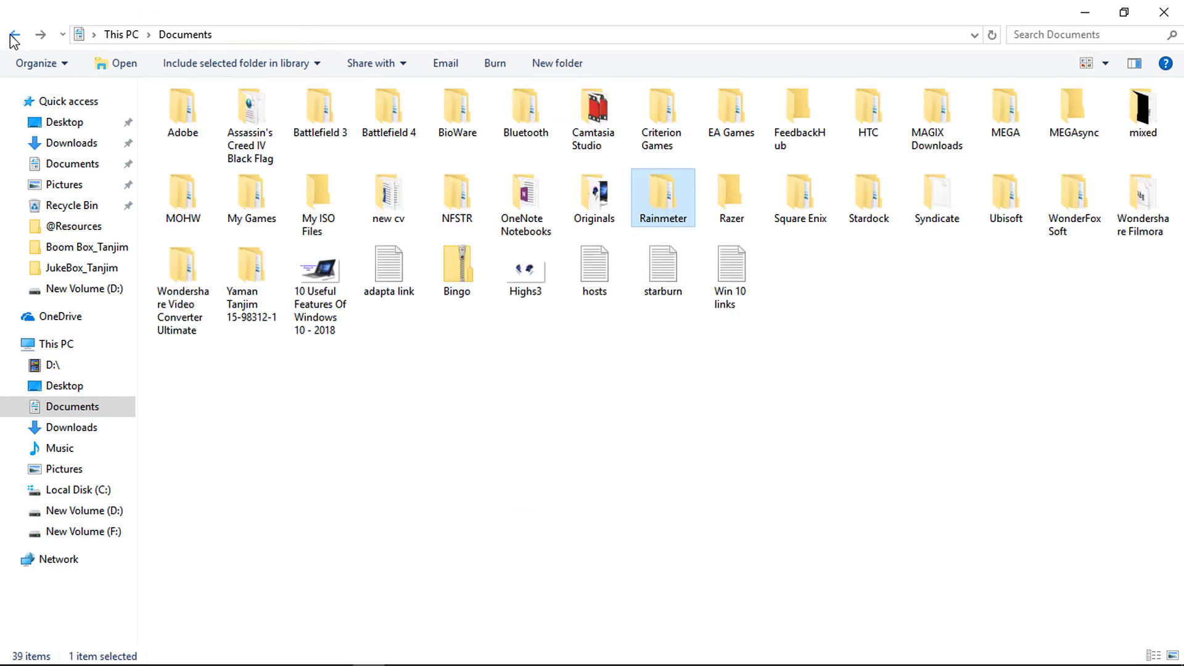
left_click(1084, 13)
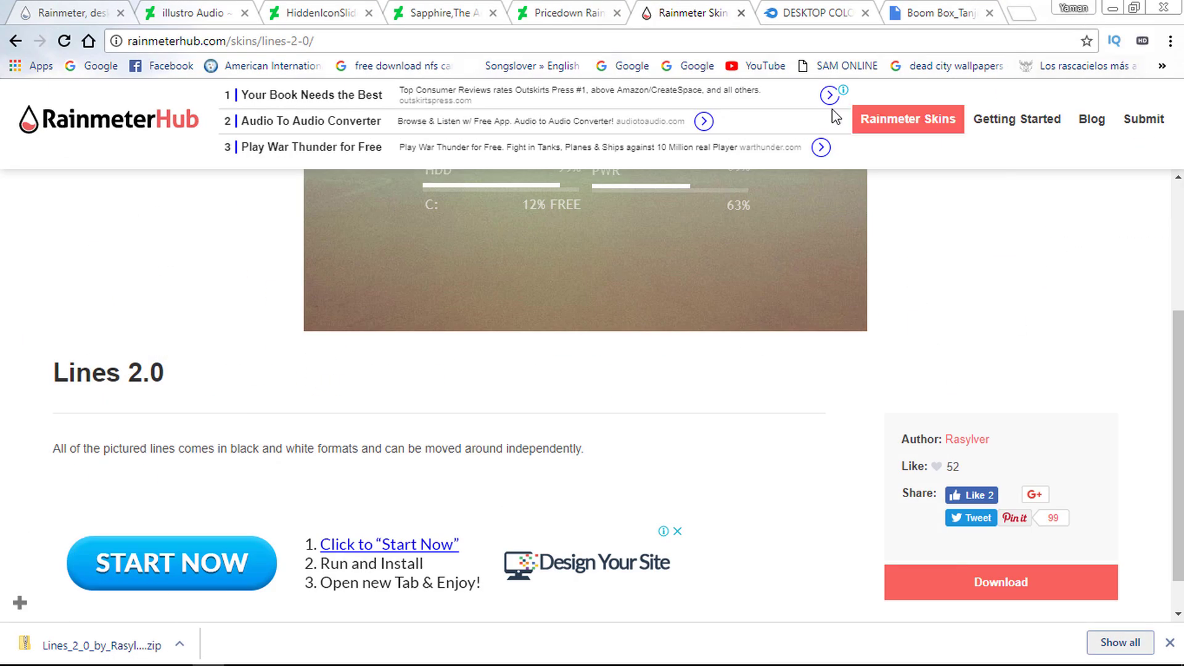
left_click(813, 12)
left_click(858, 222)
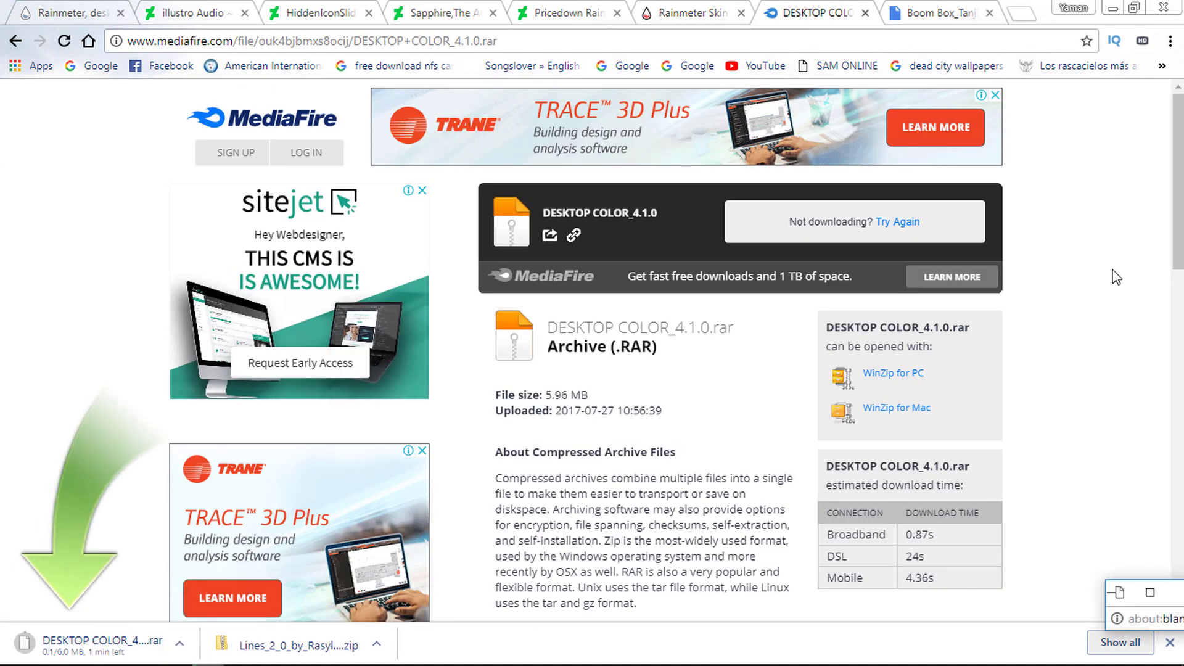
left_click(179, 645)
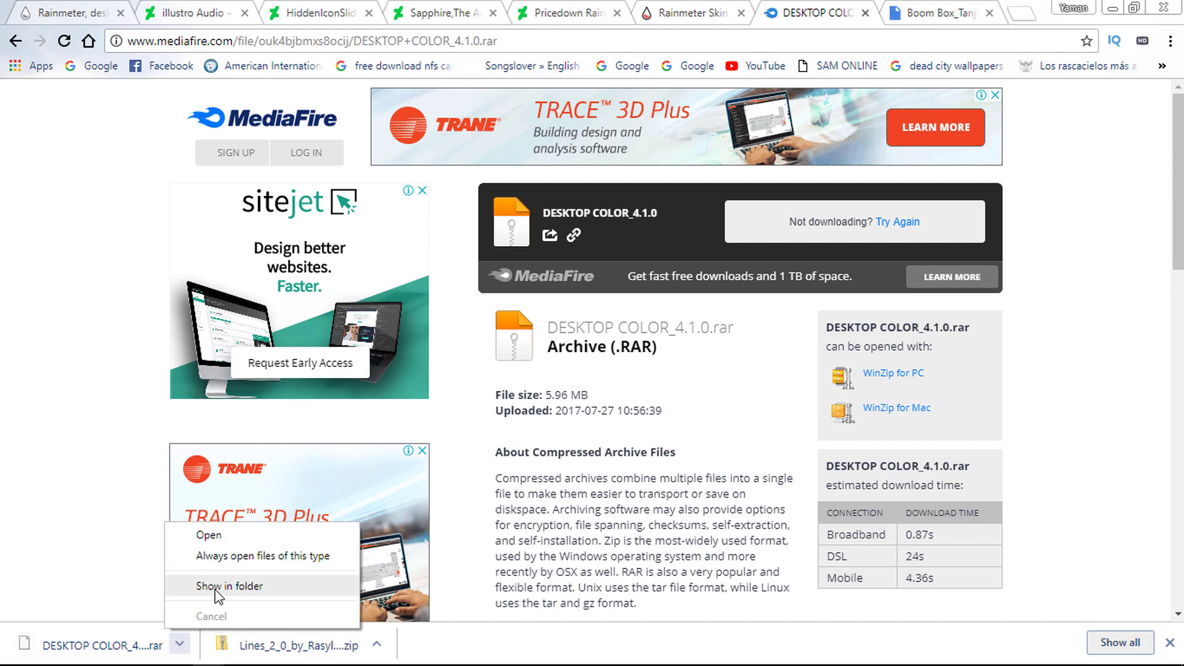
left_click(213, 587)
Extract the DESKTOP COLOR_4.1.0 (1).rar archive with 7-Zip into a folder of the same name.
right_click(231, 635)
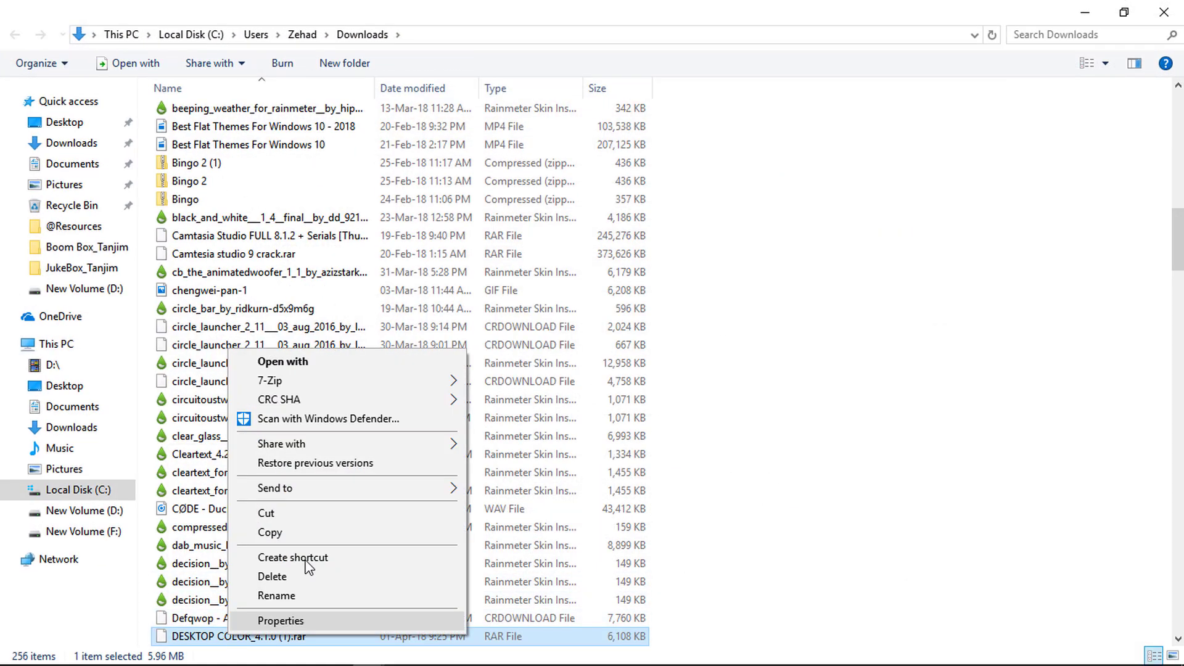
mouse_move(323, 383)
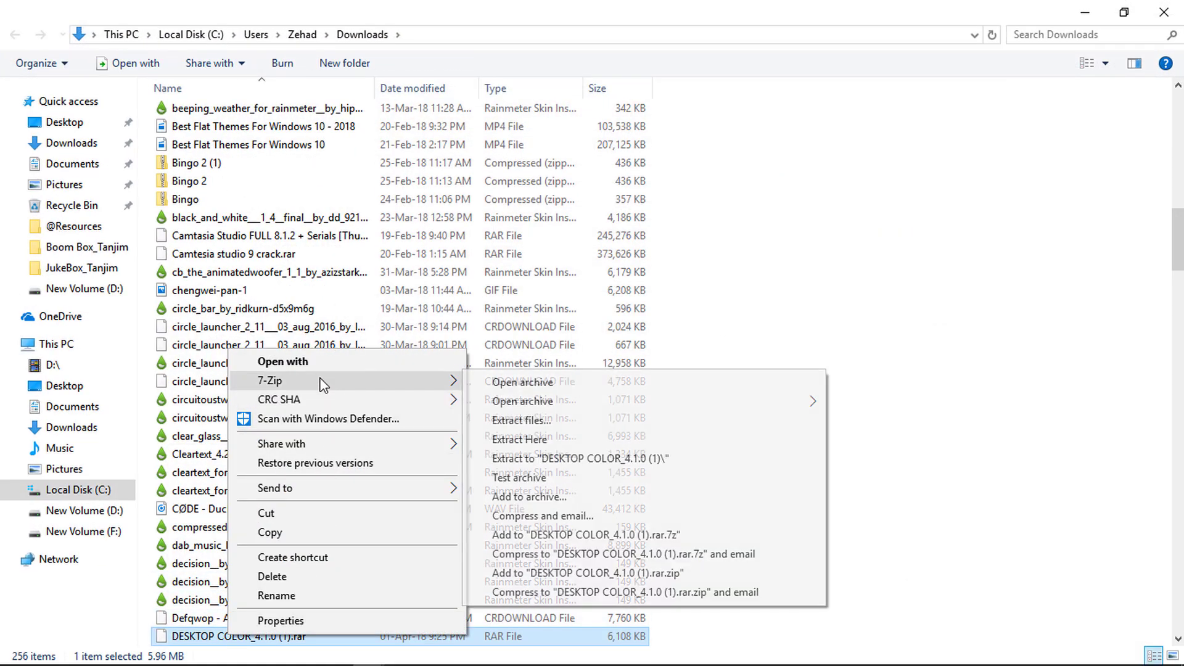
left_click(571, 459)
Install the DESKTOP COLOR skin from the extracted DESKTOP COLOR_4.1.0 (1) folder and close the folder window.
scroll(1179, 233, "up", 18)
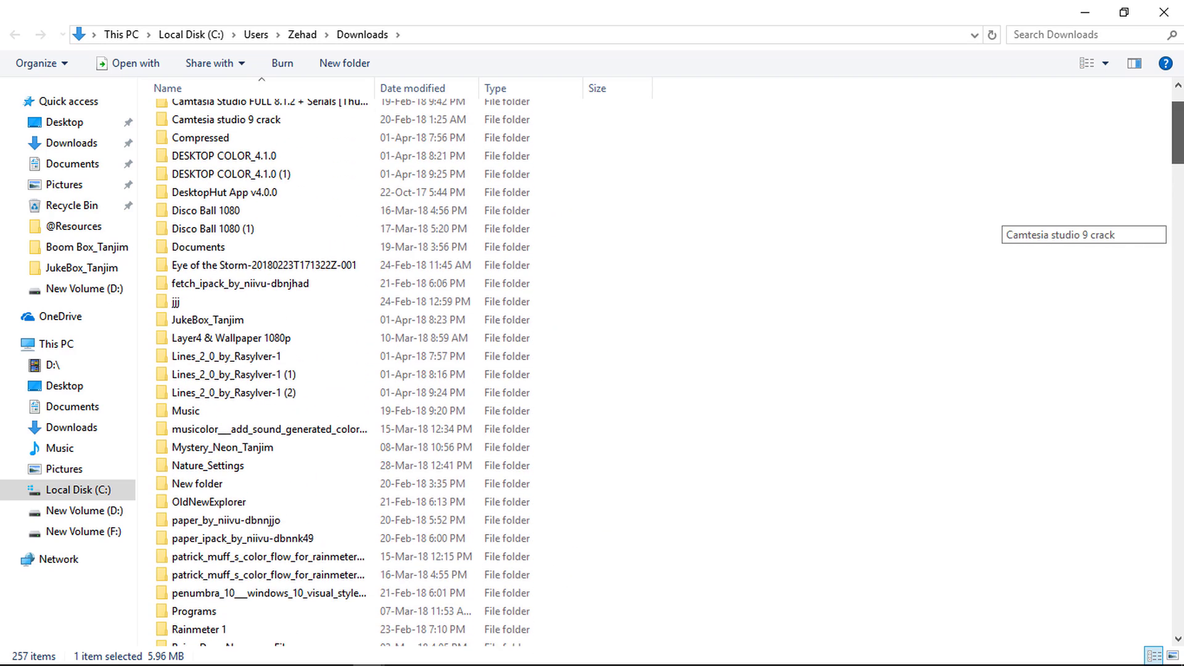
double_click(294, 266)
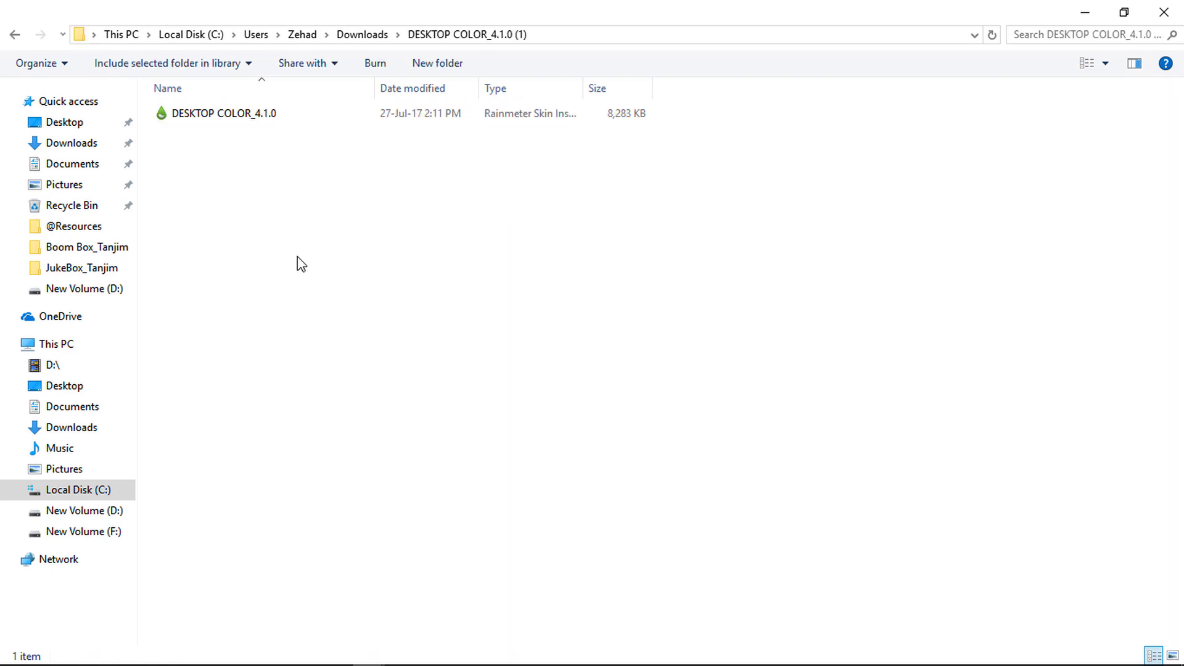
double_click(255, 117)
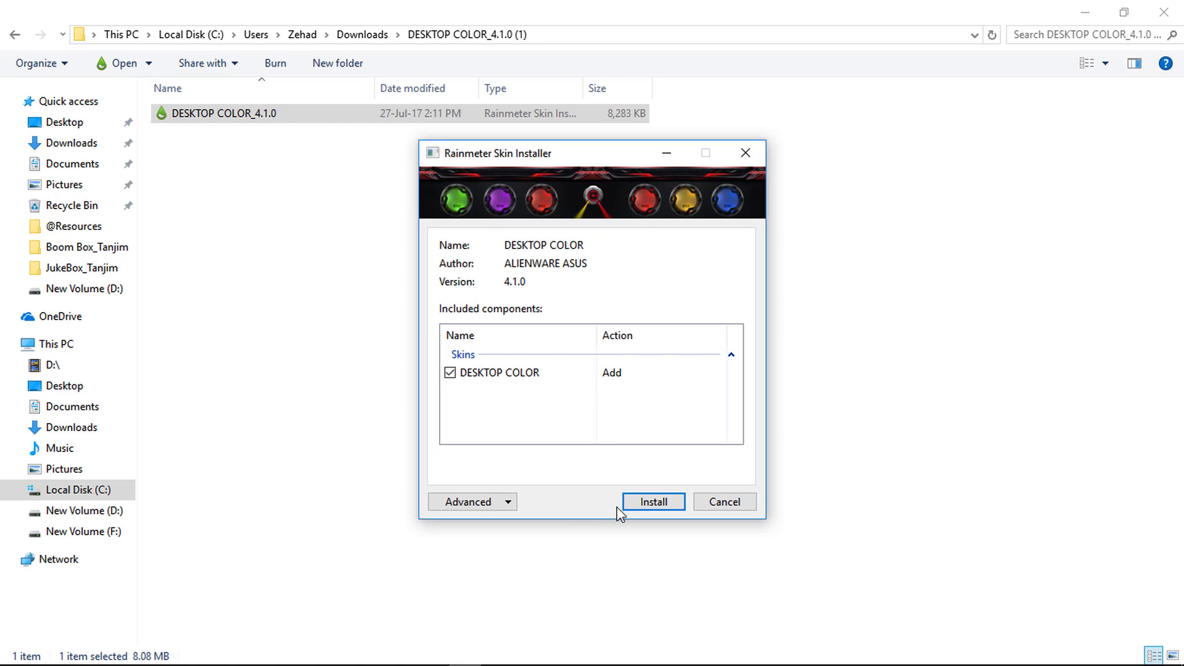
left_click(642, 507)
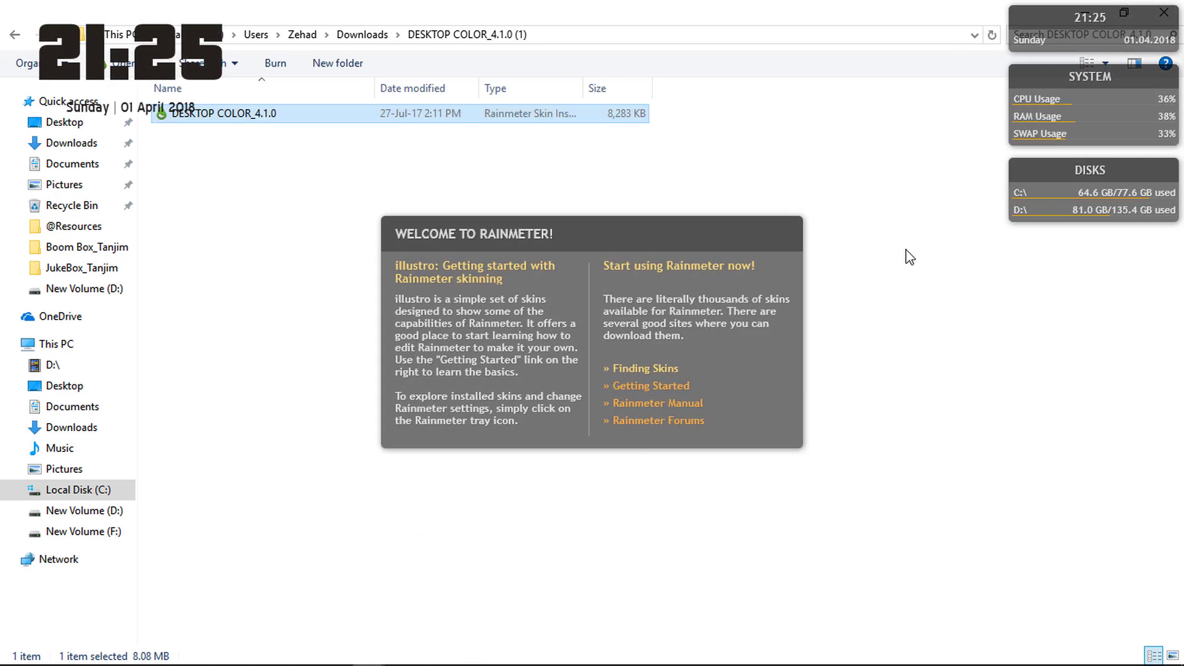
left_click(909, 257)
left_click(1160, 11)
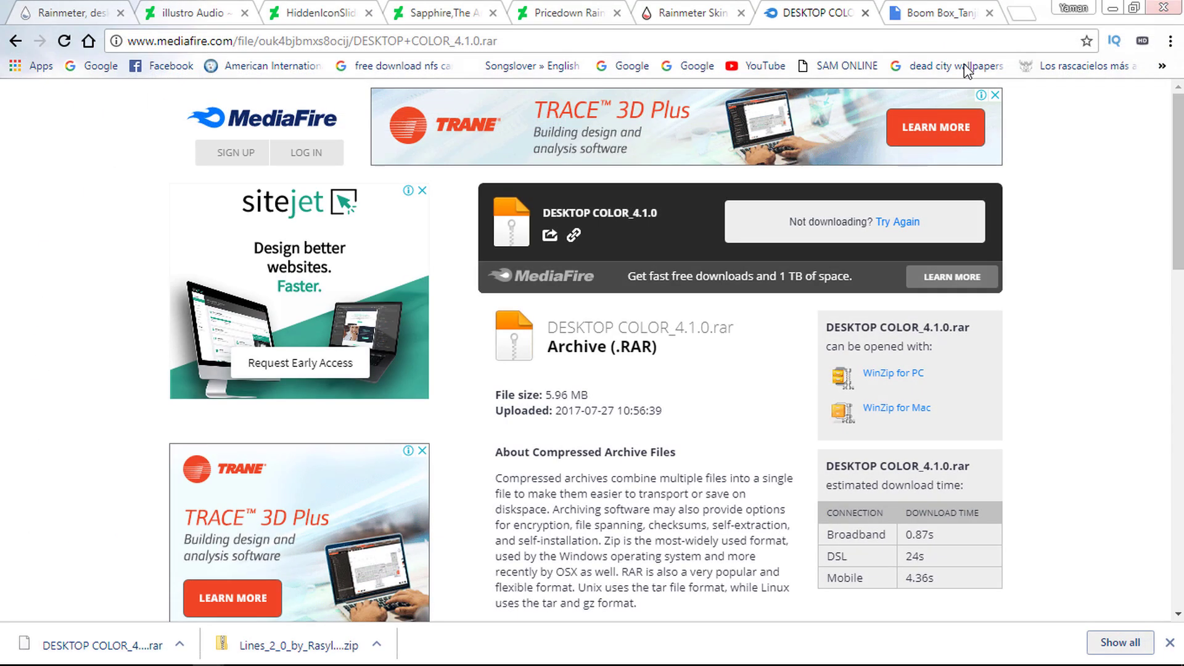
Download Boom Box_Tanjim.zip from Google Drive and show the downloaded file in its folder.
left_click(920, 13)
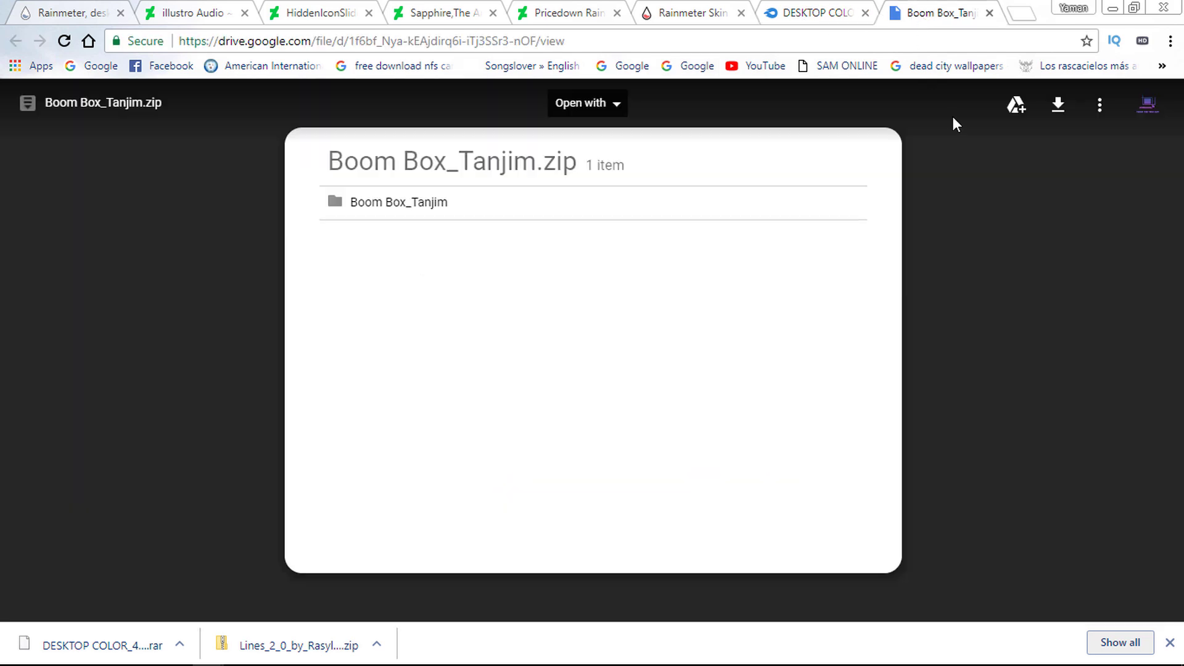
left_click(1059, 106)
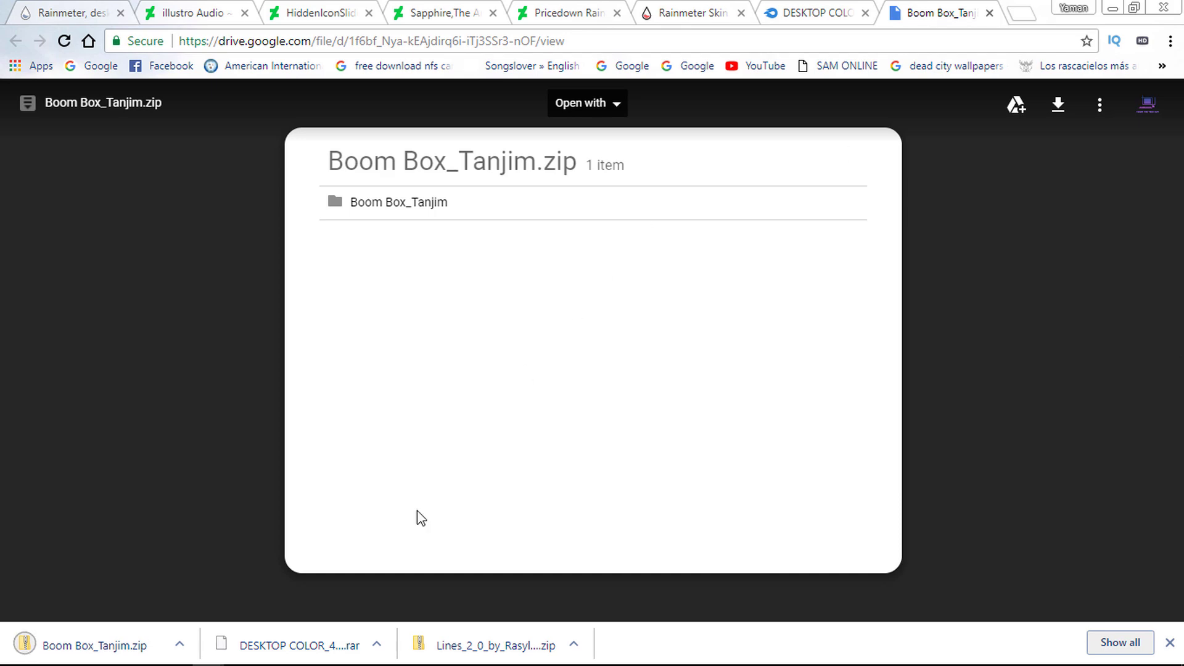
left_click(178, 644)
left_click(201, 582)
Extract the Boom Box_Tanjim archive with 7-Zip into a folder of the same name.
right_click(212, 636)
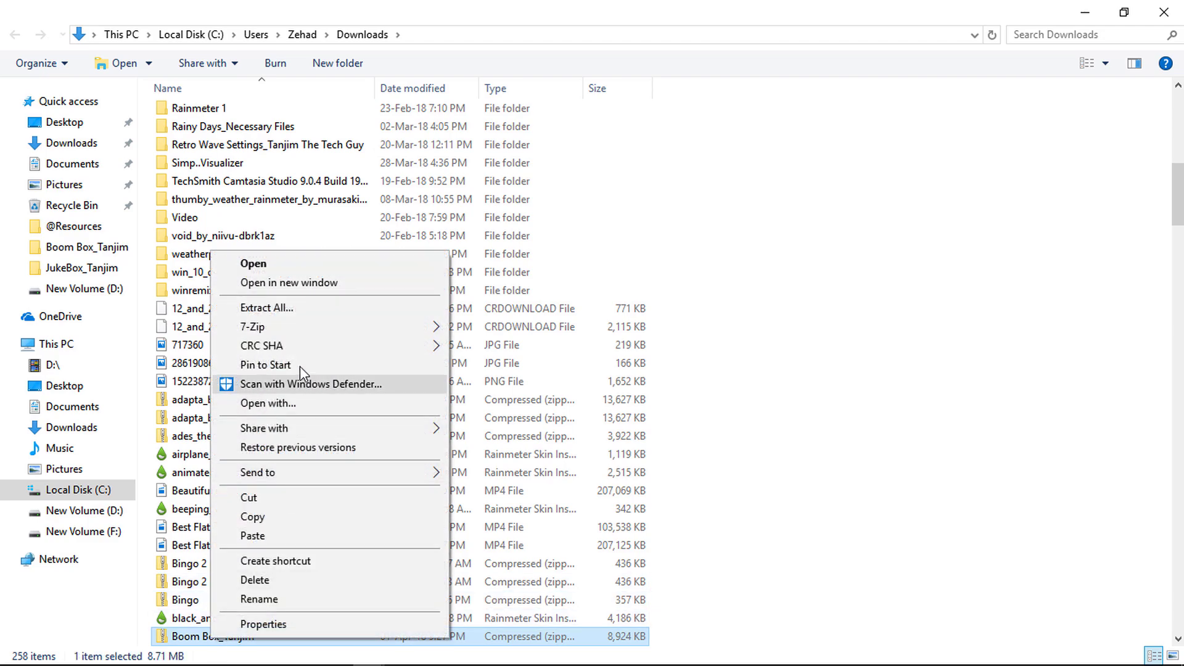
mouse_move(298, 327)
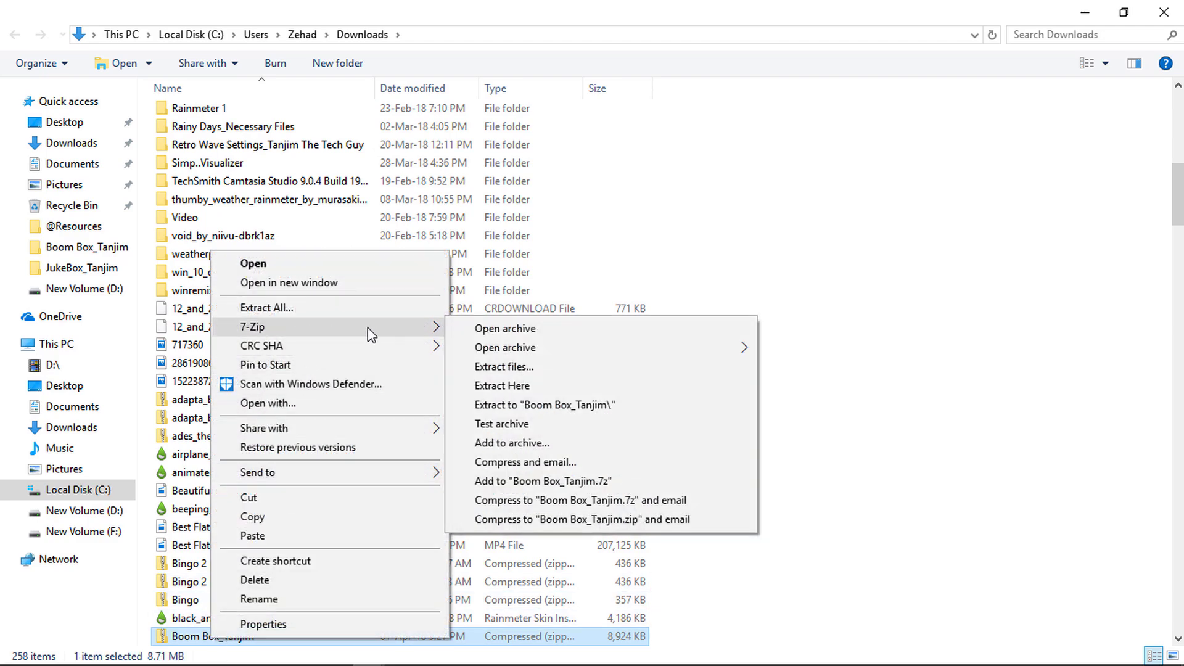
left_click(561, 411)
Set the speakers-tanjim image from the extracted Boom Box_Tanjim folder as the desktop background.
scroll(987, 197, "up", 13)
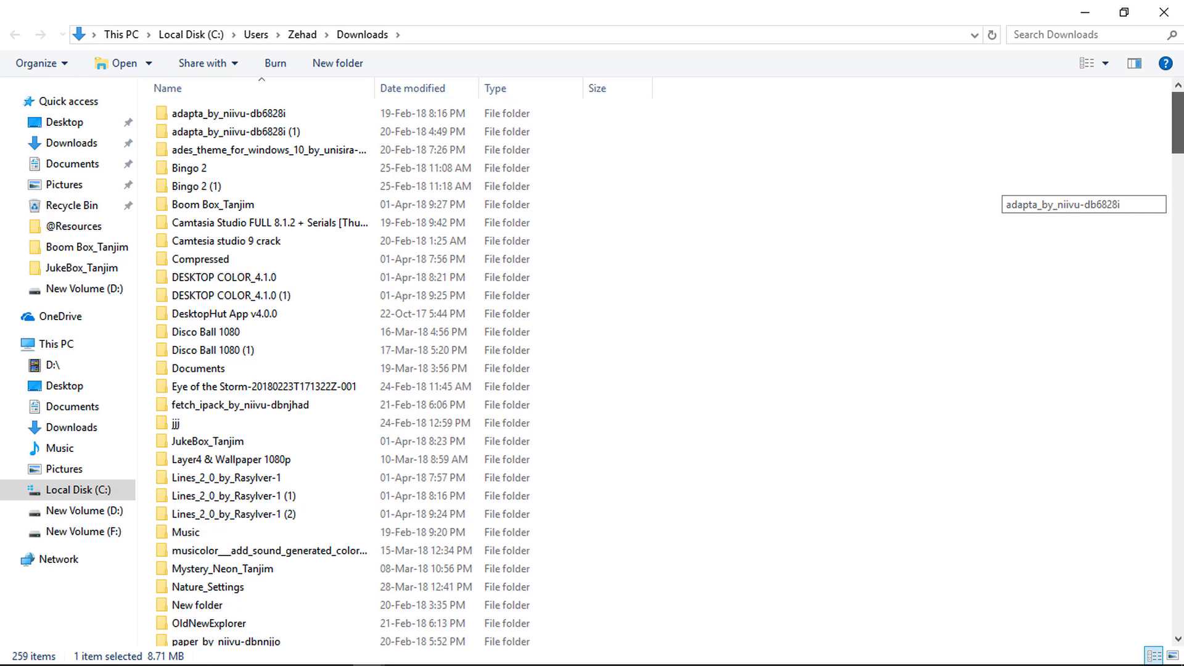
double_click(283, 207)
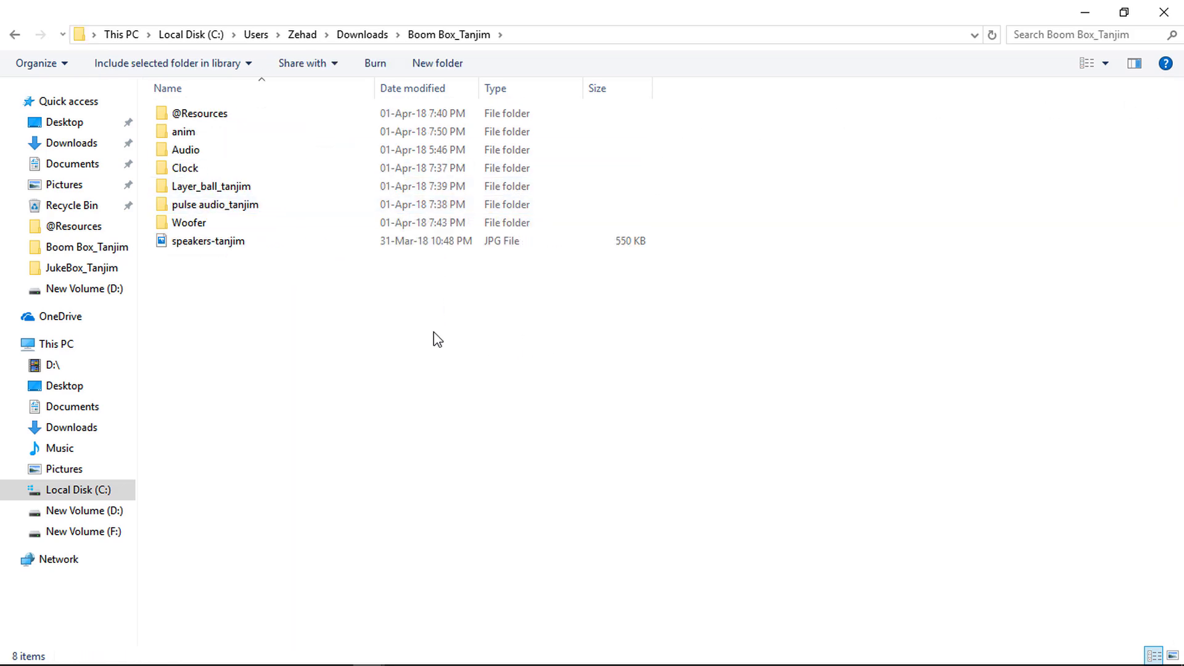
right_click(236, 244)
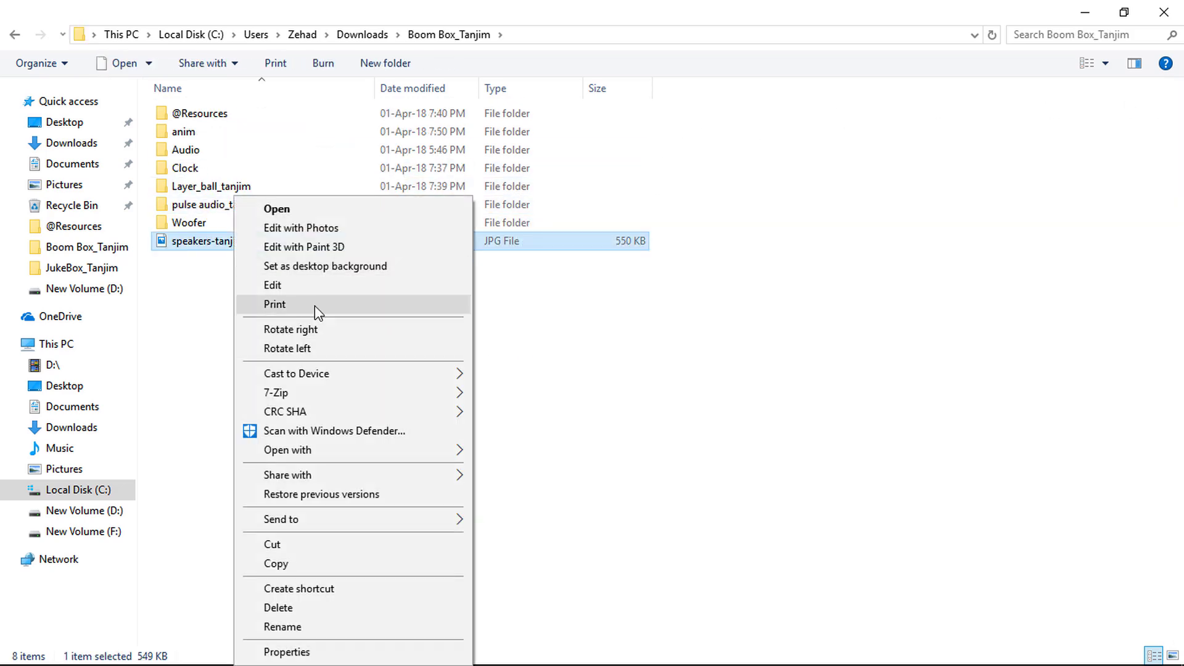
left_click(332, 268)
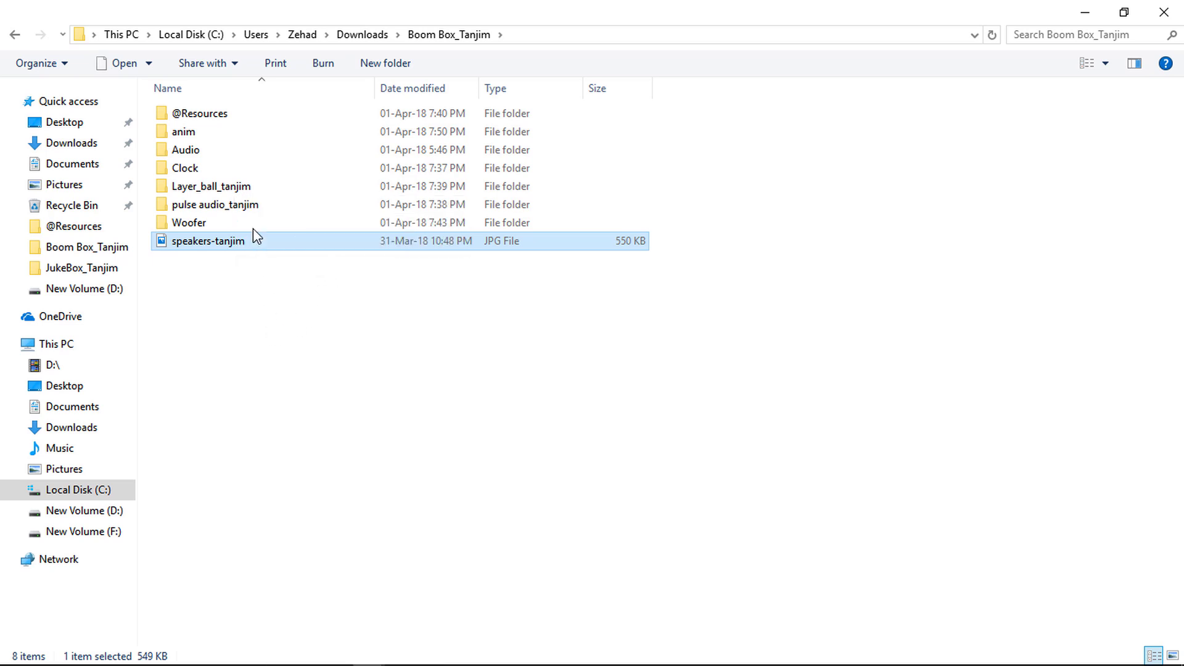
Cut the Layer_ball_tanjim and pulse audio_tanjim folders from the Boom Box_Tanjim folder.
left_click(238, 188)
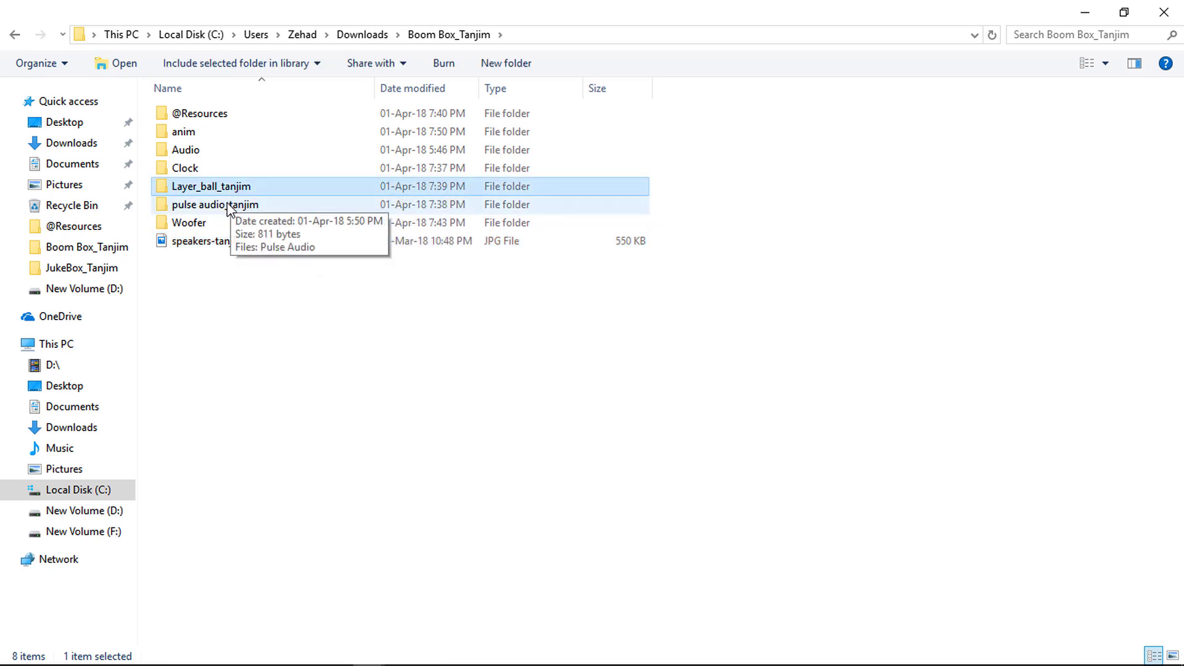
left_click(233, 205, "ctrl")
right_click(229, 190)
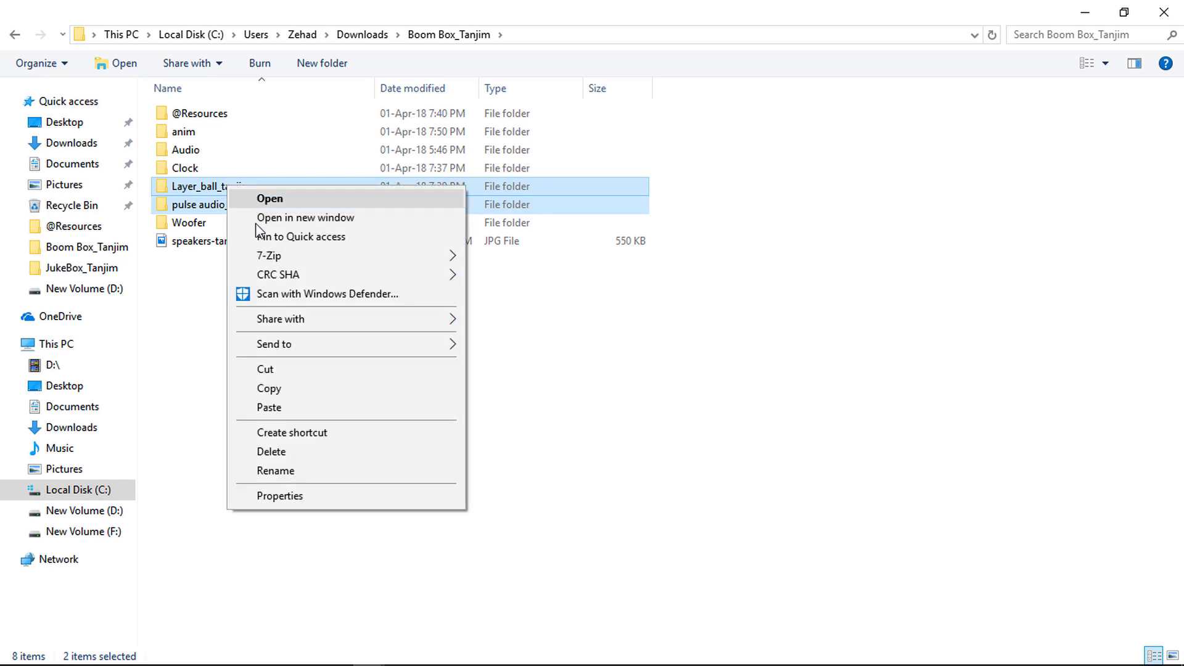
left_click(302, 370)
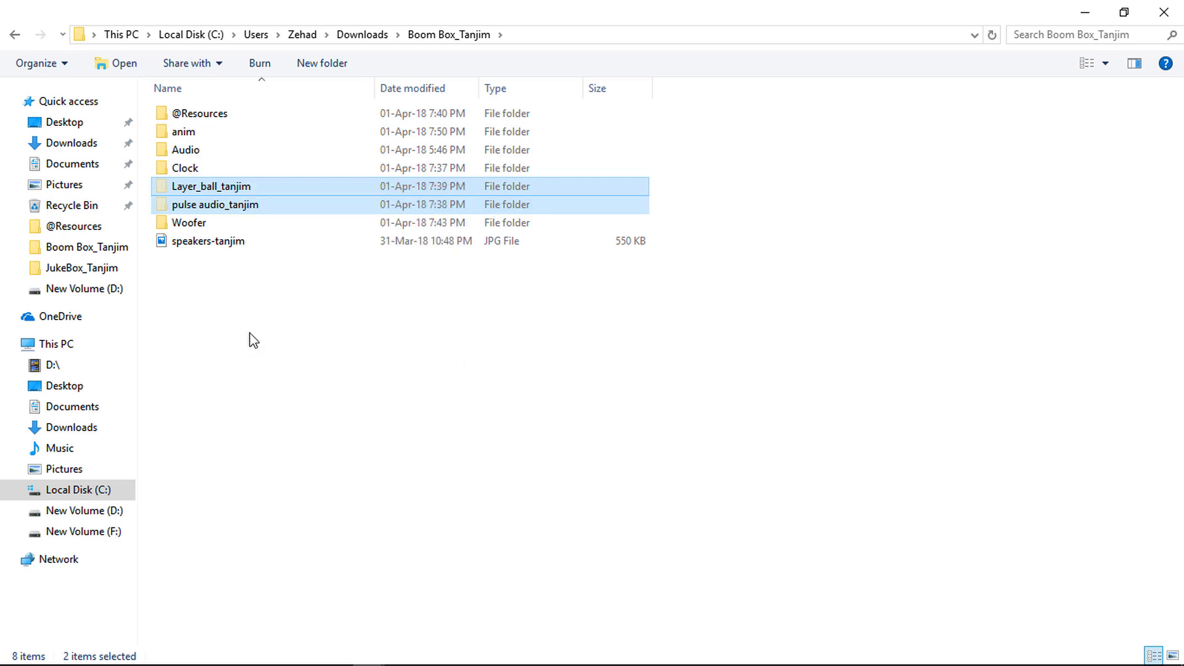
Paste the two cut folders into the Skins folder under Documents > Rainmeter.
left_click(91, 168)
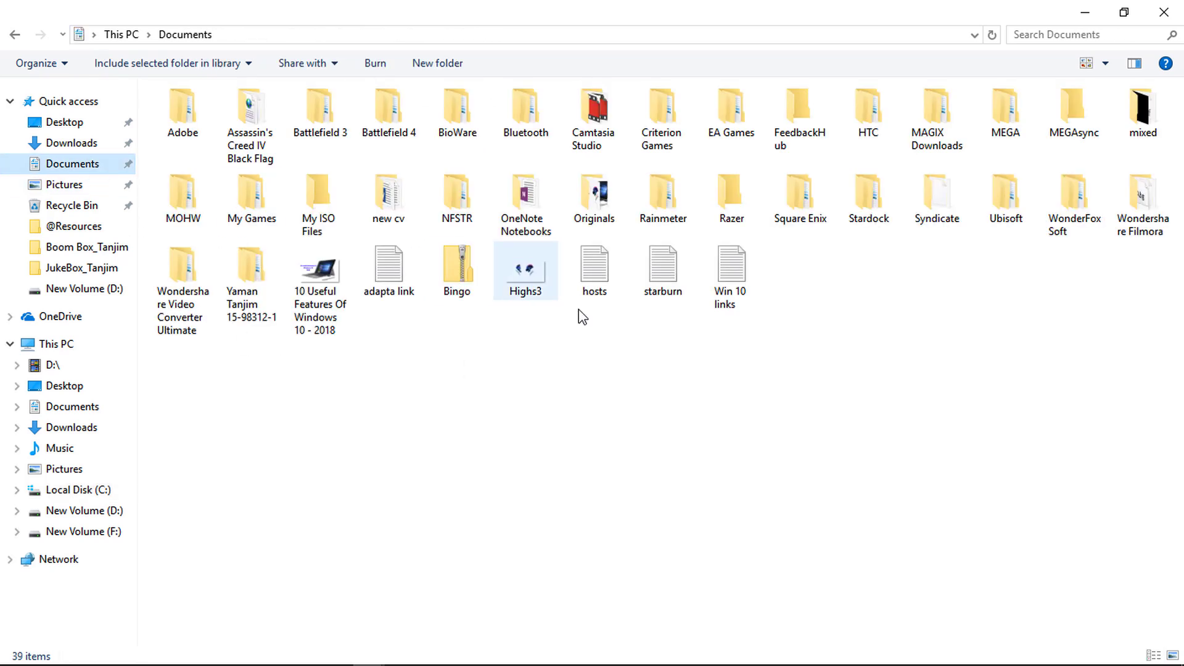
double_click(660, 198)
double_click(216, 133)
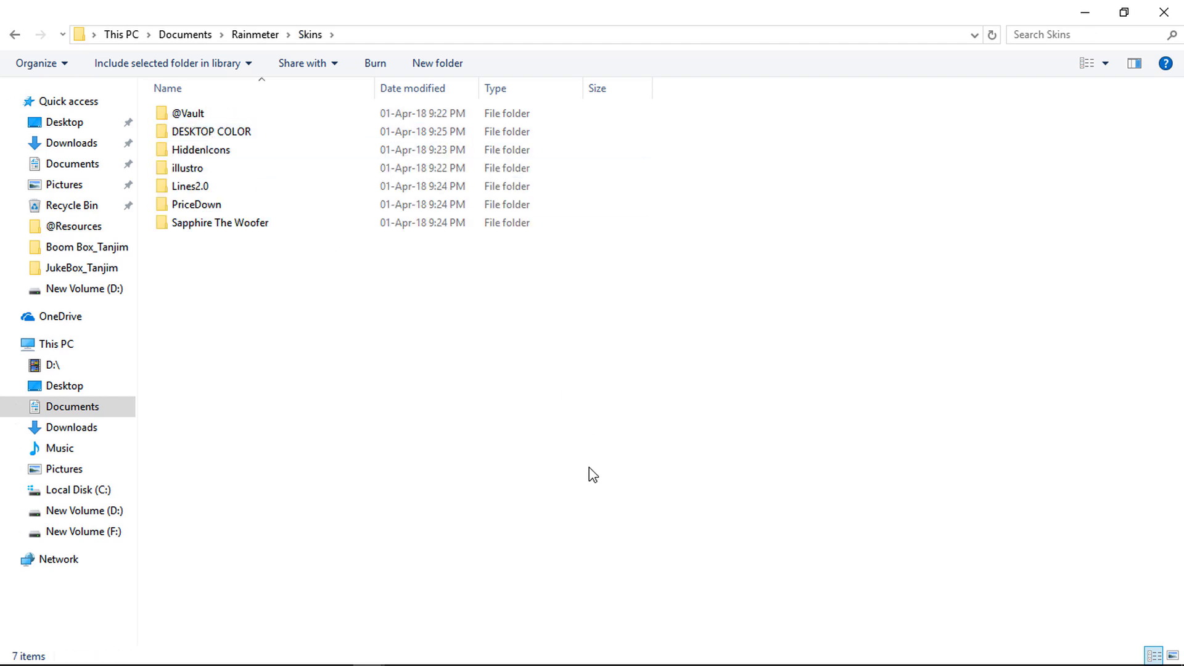
right_click(601, 488)
left_click(636, 360)
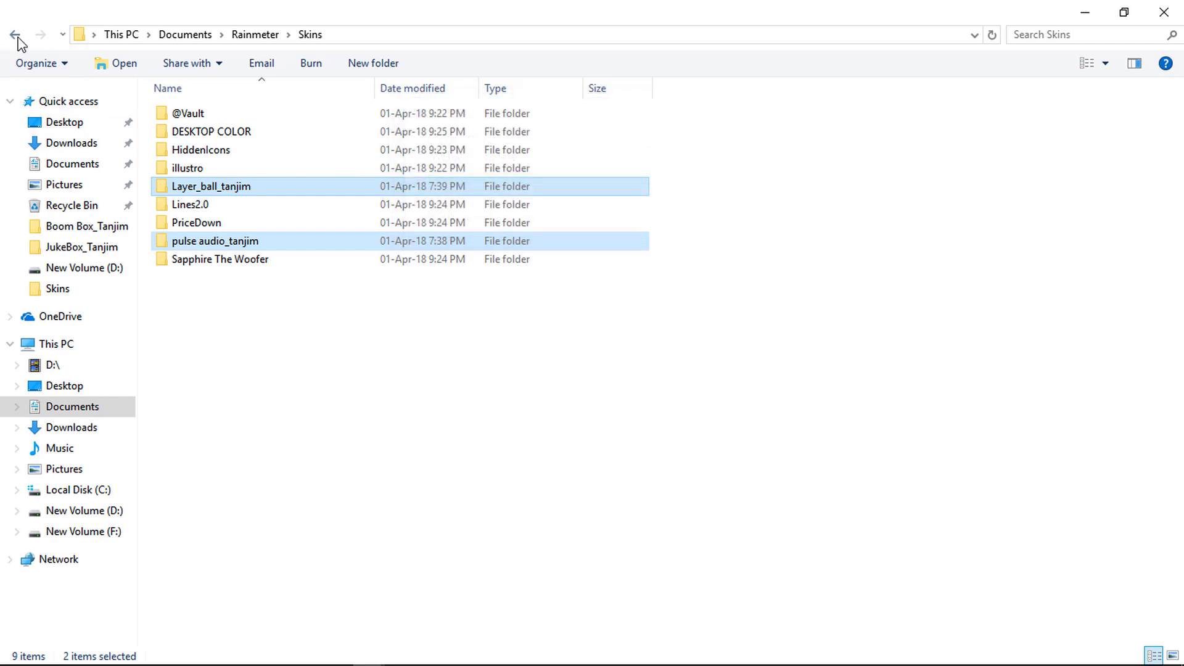
left_click(15, 37)
left_click(15, 37)
left_click(16, 37)
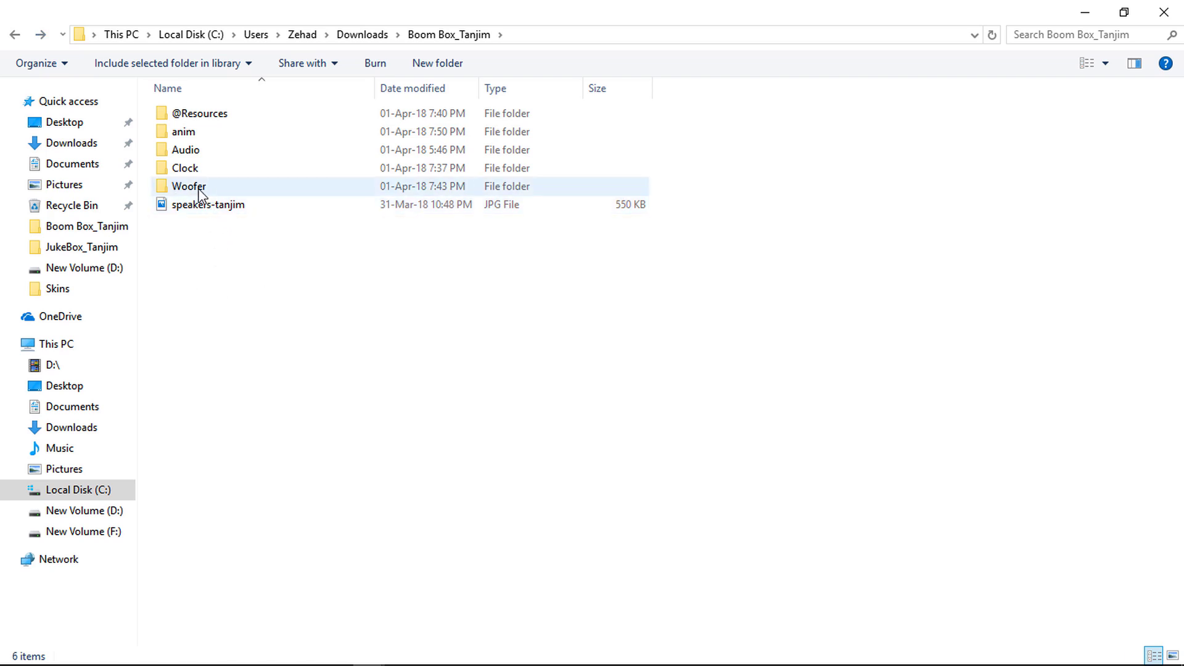
right_click(197, 190)
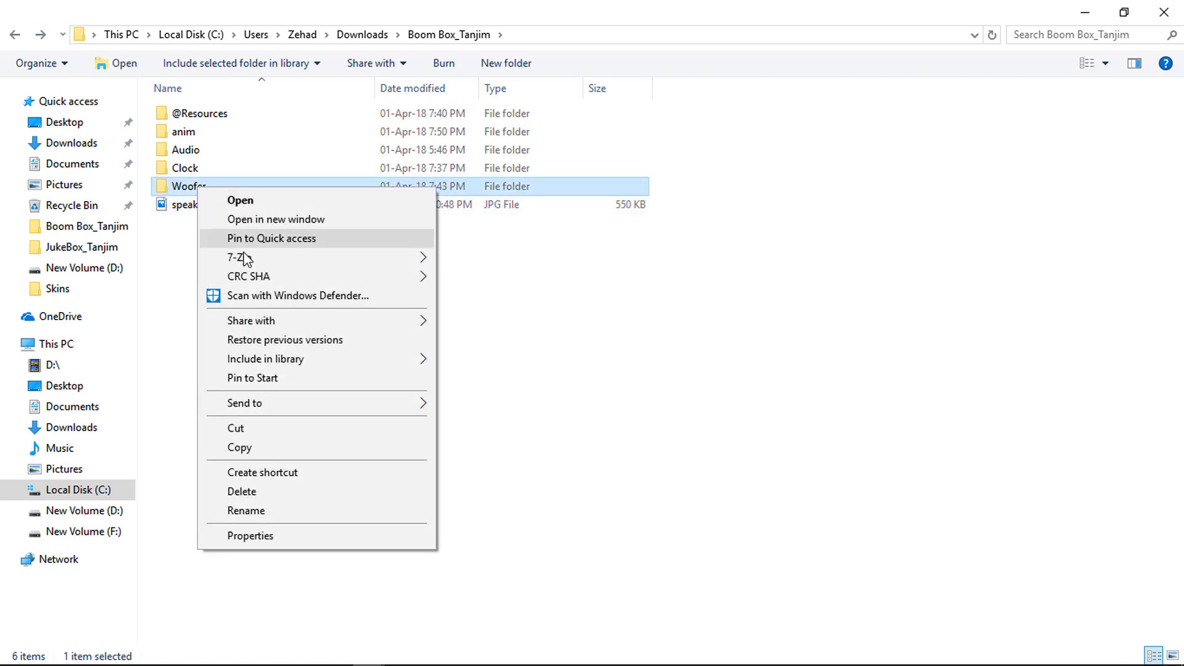
left_click(182, 318)
double_click(184, 186)
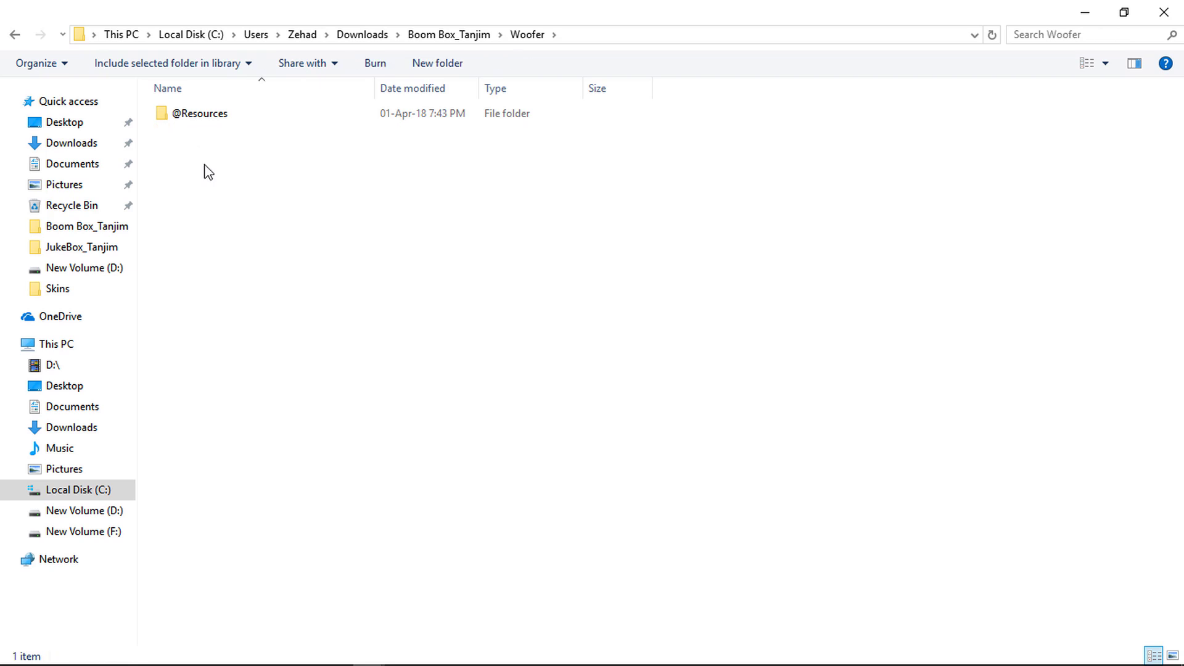
right_click(212, 120)
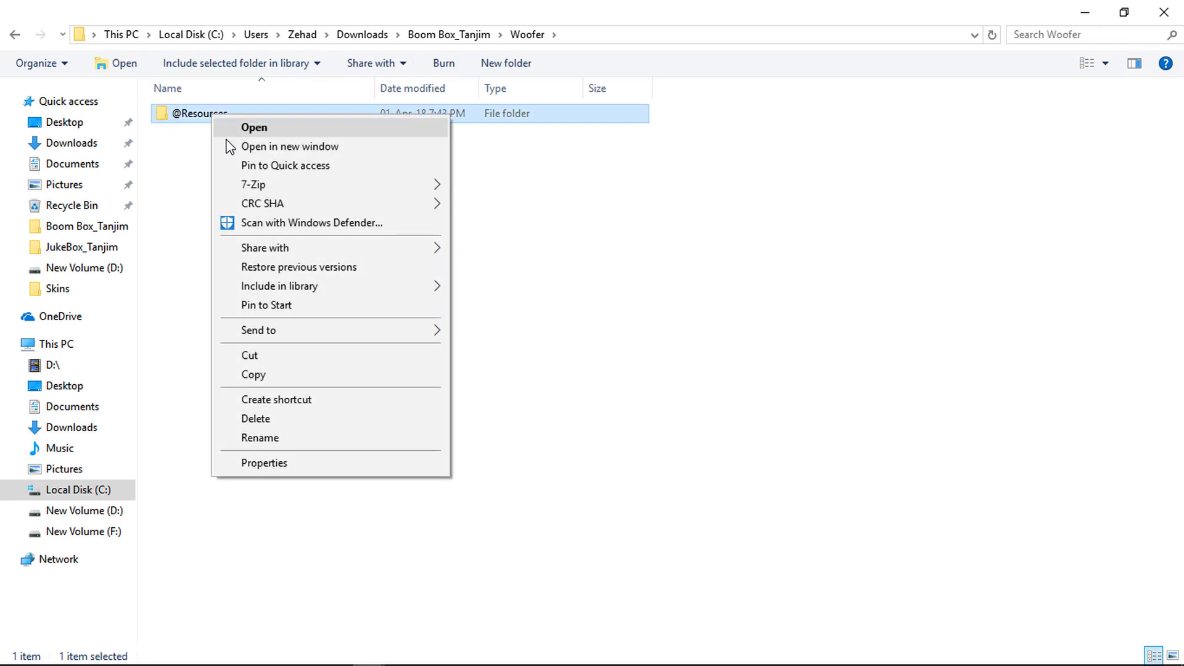
left_click(273, 359)
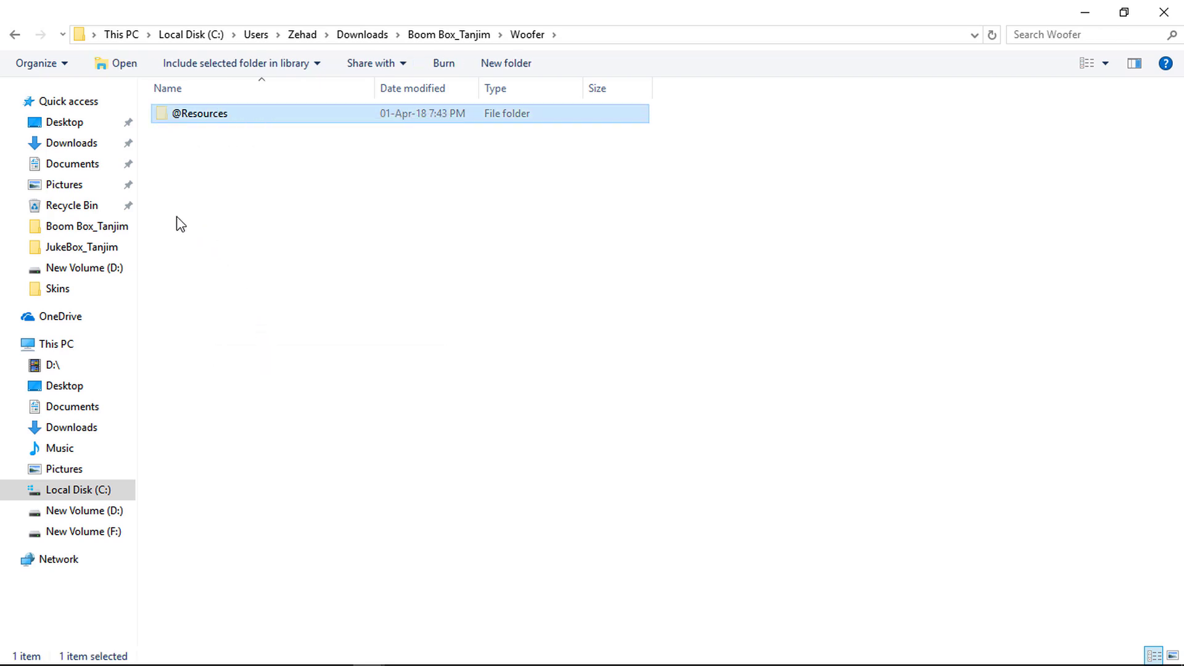
left_click(92, 163)
left_click(669, 199)
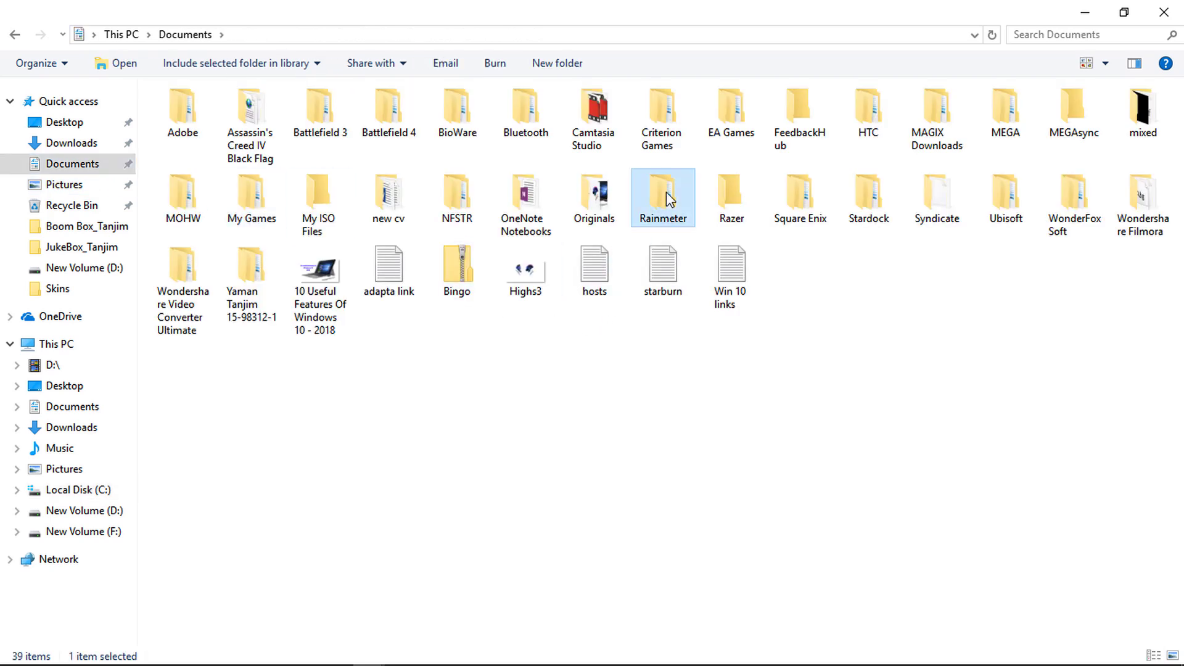
double_click(670, 199)
double_click(198, 132)
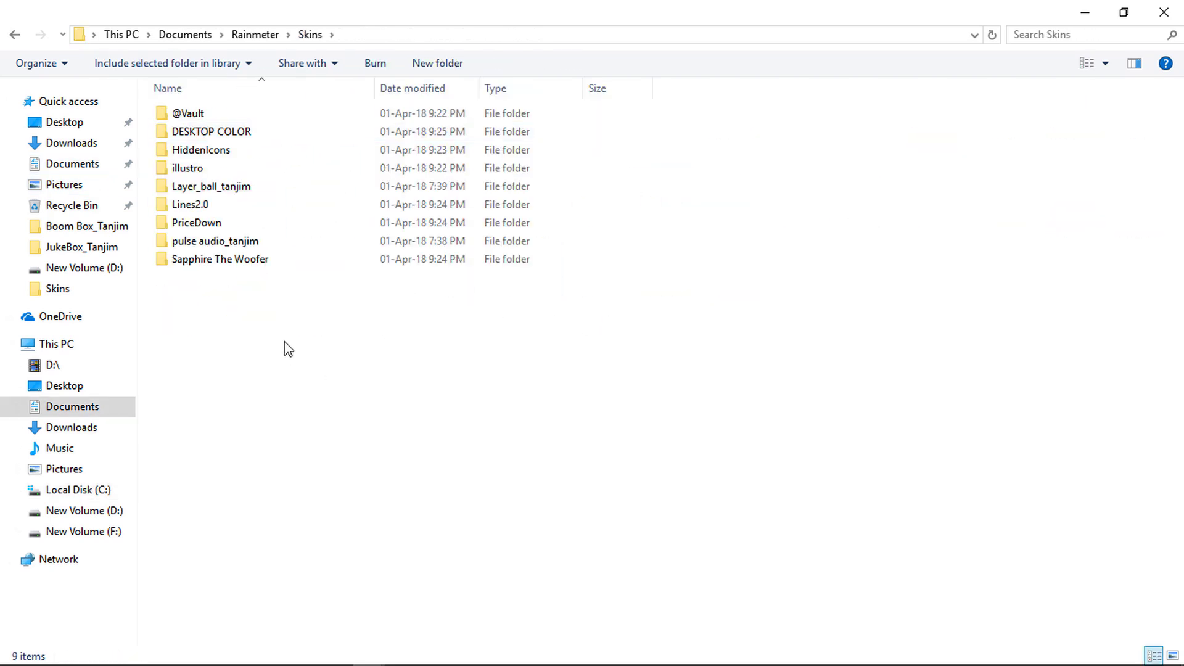
double_click(239, 260)
right_click(364, 309)
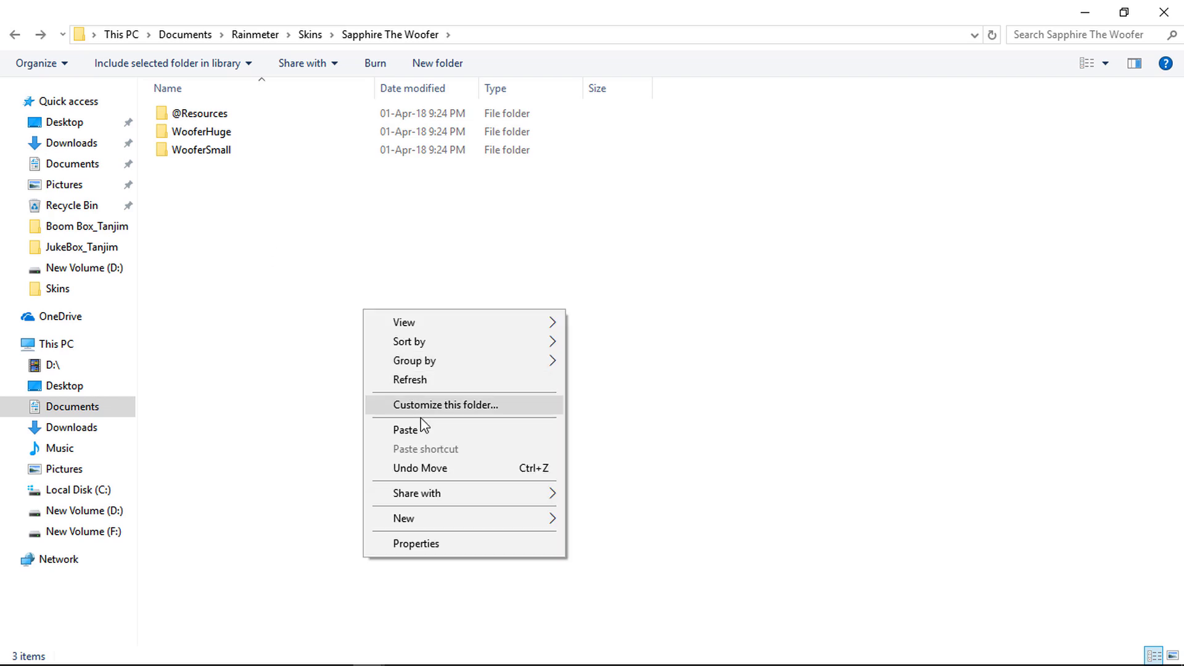
left_click(422, 430)
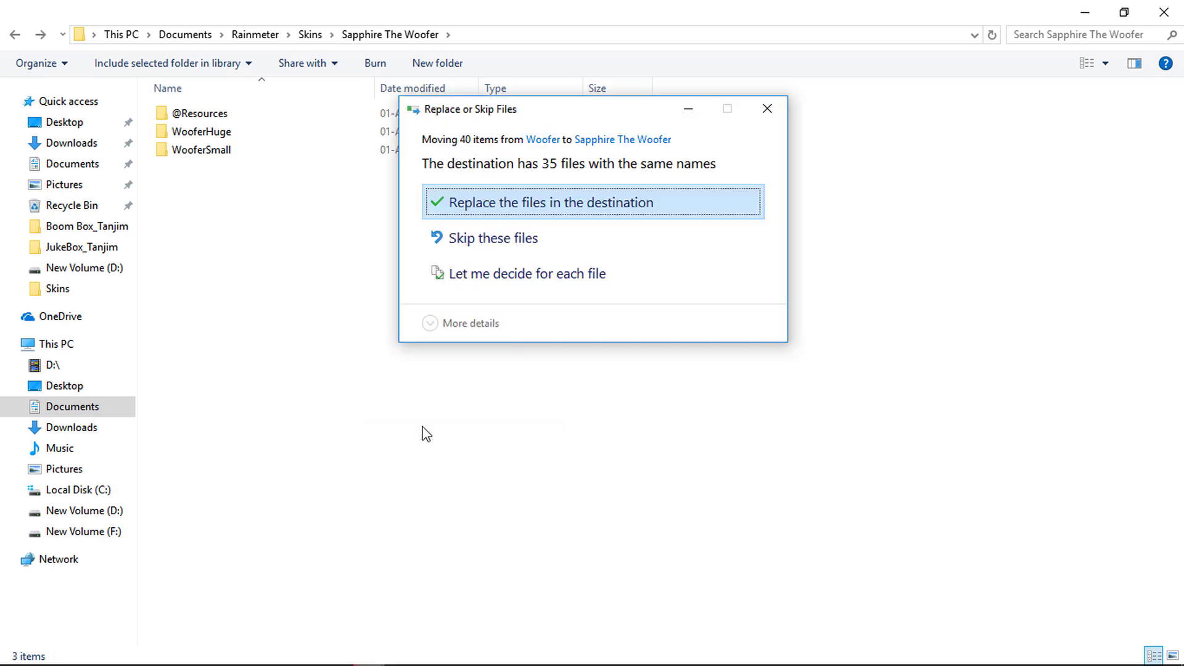
left_click(517, 207)
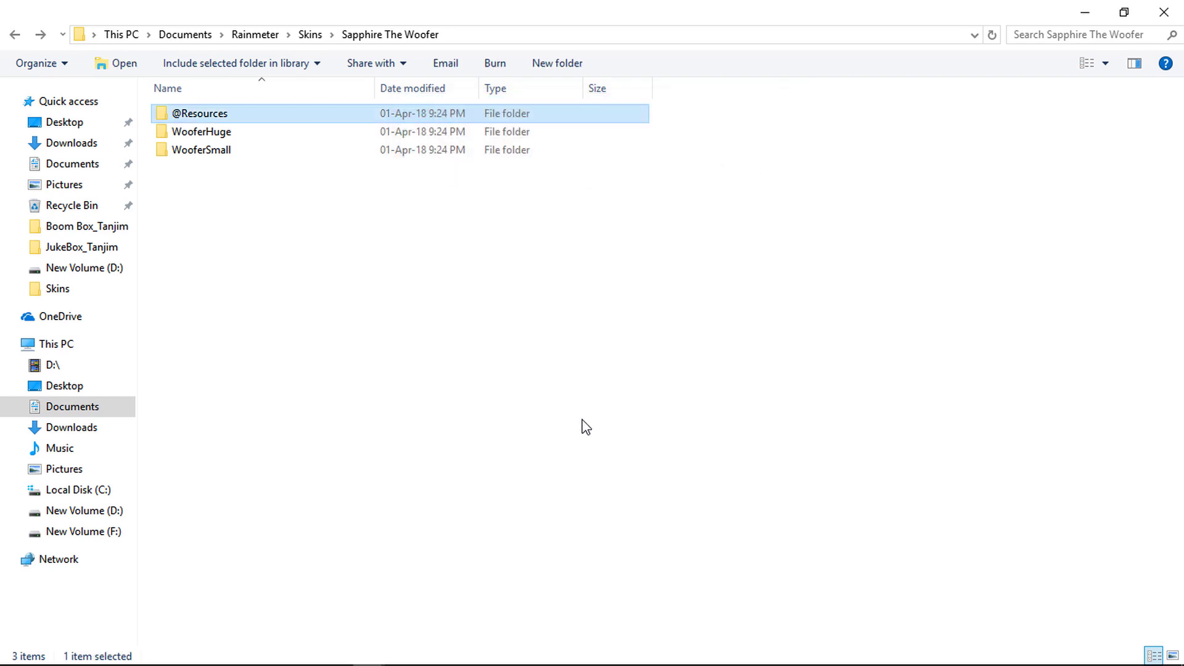
Return to the Boom Box_Tanjim folder in Downloads and cut its Clock folder.
left_click(14, 35)
left_click(15, 34)
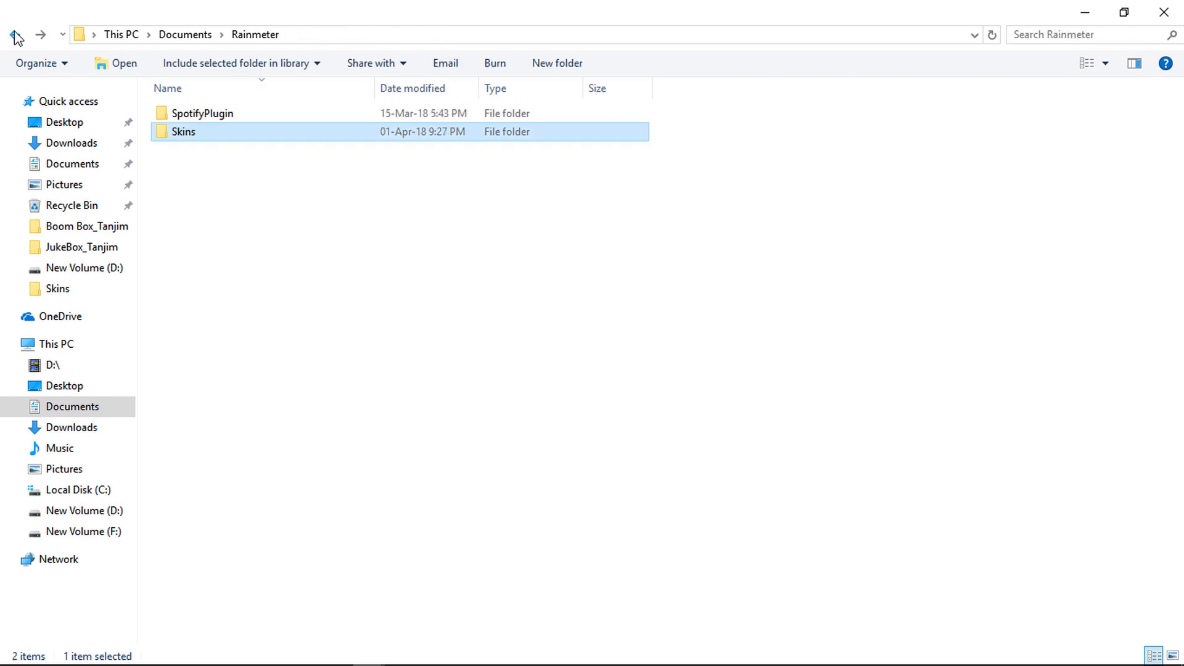
left_click(15, 35)
left_click(15, 35)
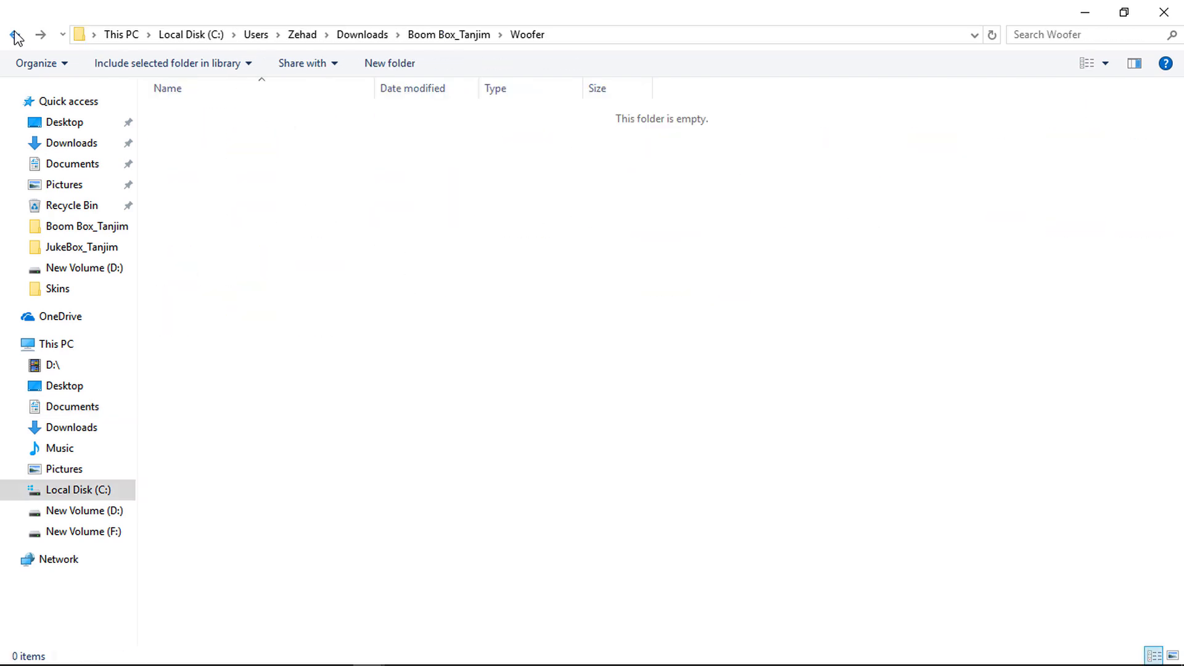
left_click(16, 35)
left_click(289, 307)
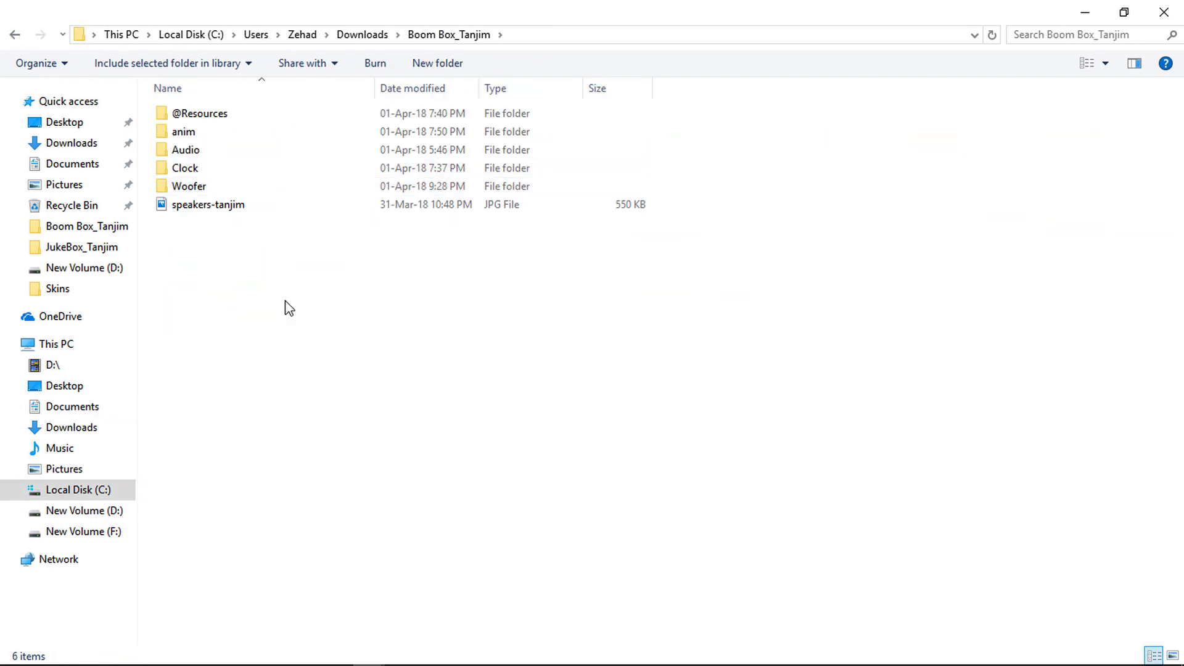
right_click(193, 176)
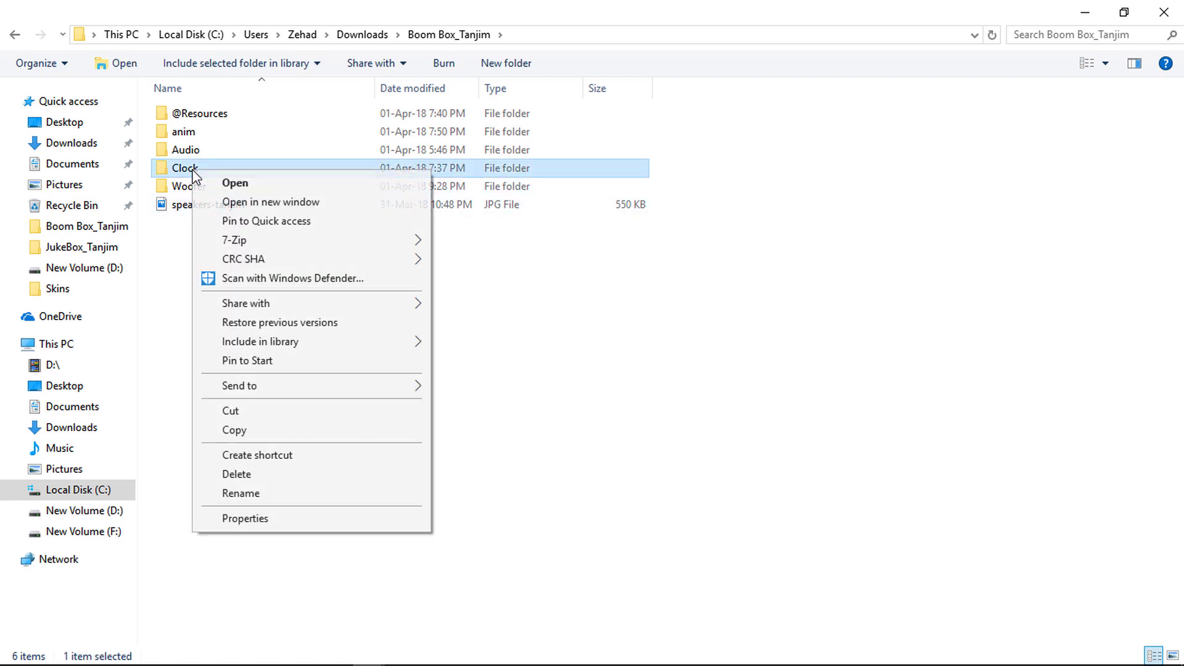
left_click(254, 414)
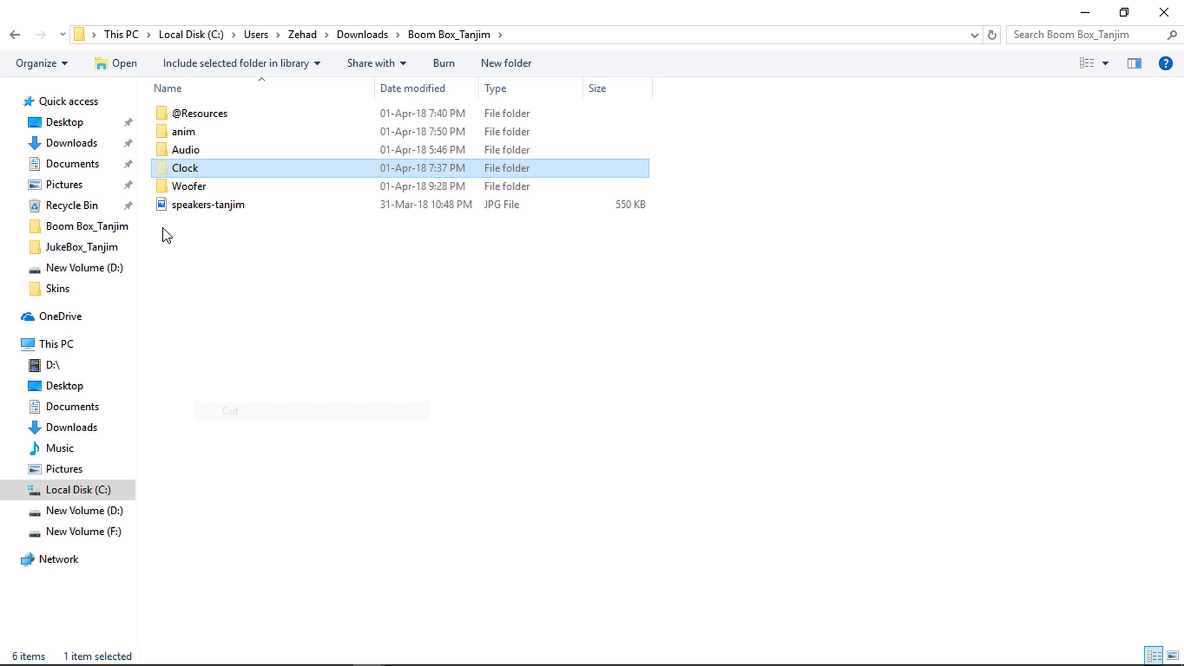
Paste the Clock folder into Documents > Rainmeter > Skins > PriceDown, replacing the files in the destination.
left_click(87, 164)
double_click(663, 213)
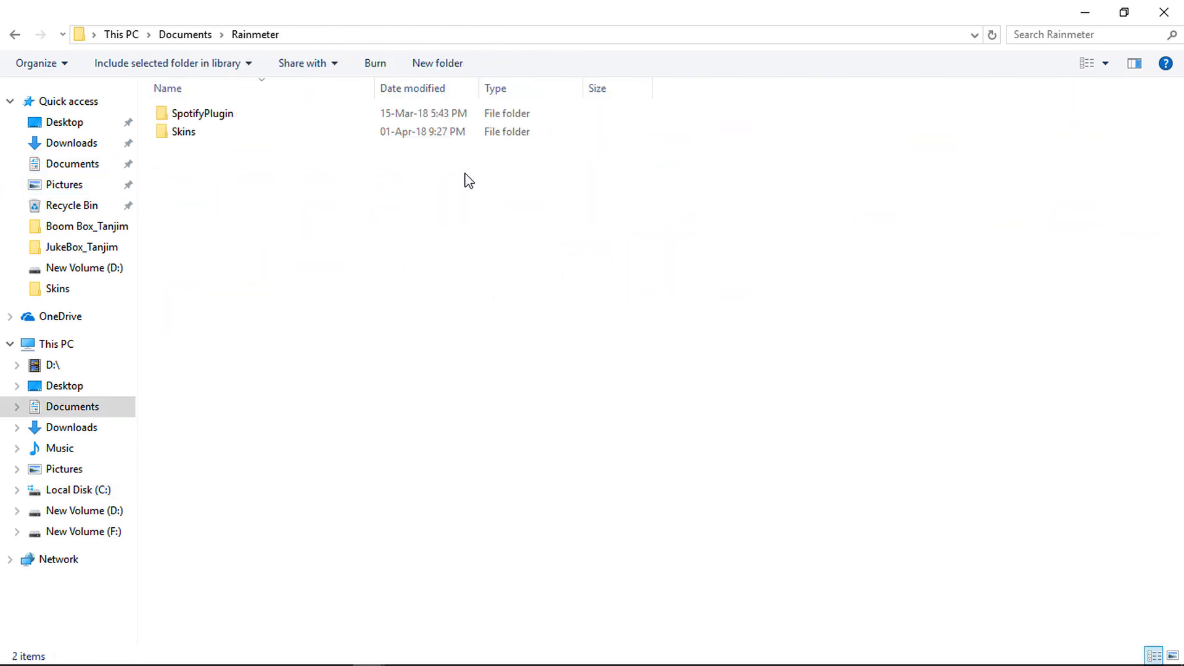
double_click(213, 140)
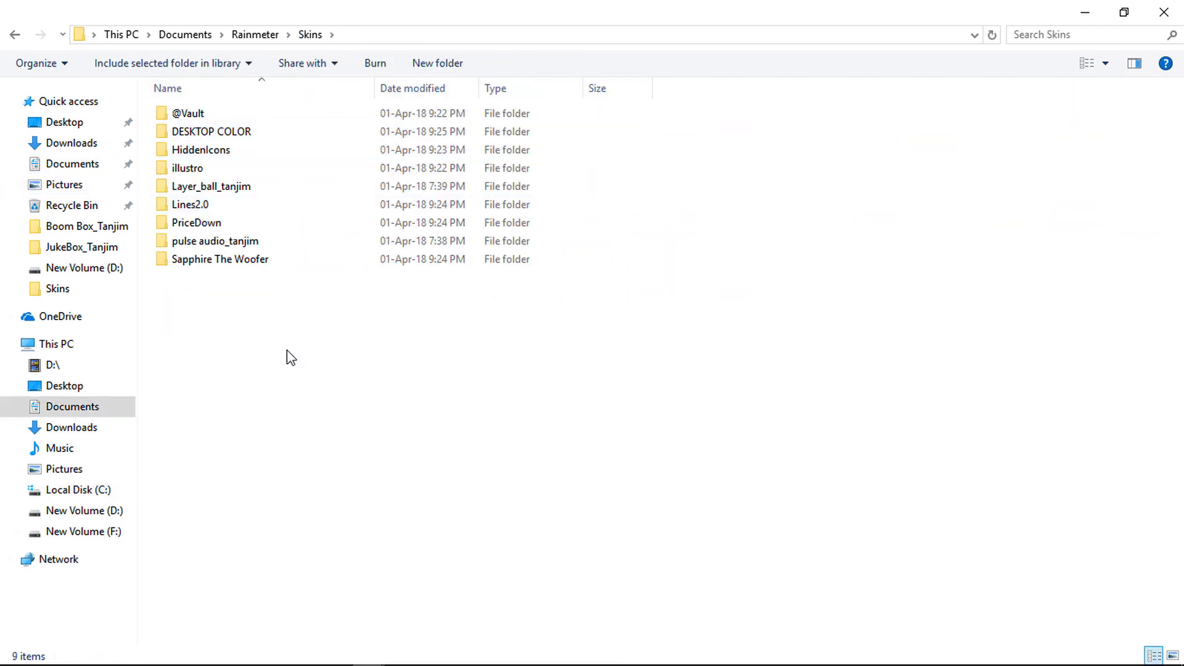
double_click(198, 223)
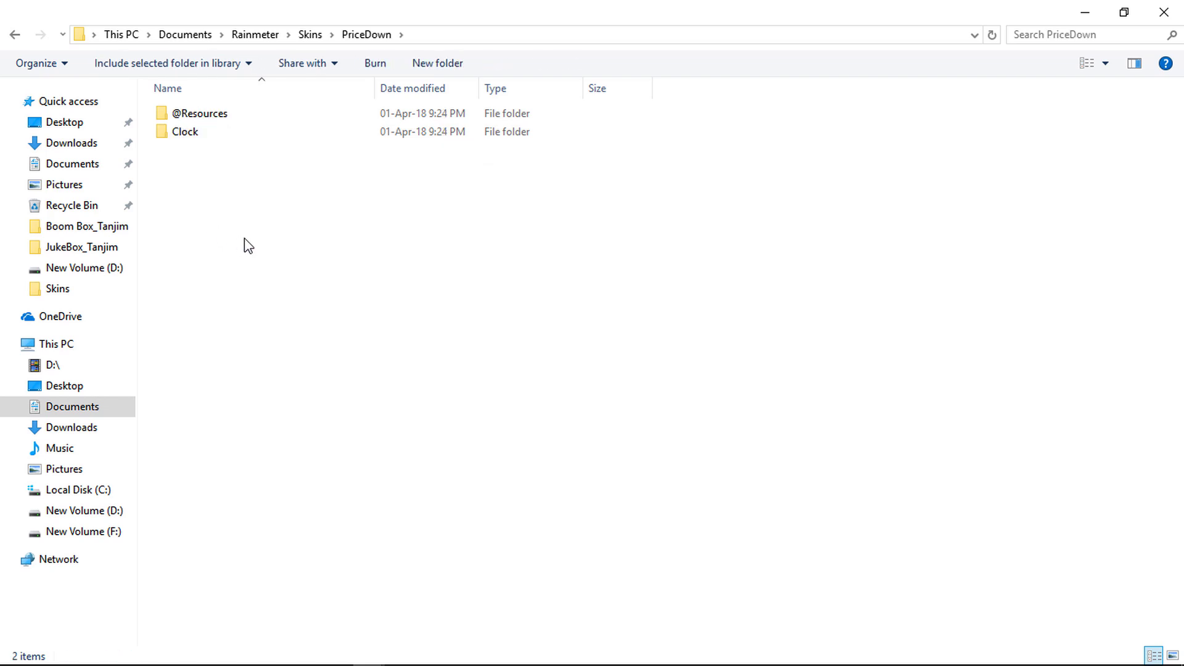
right_click(343, 272)
left_click(402, 376)
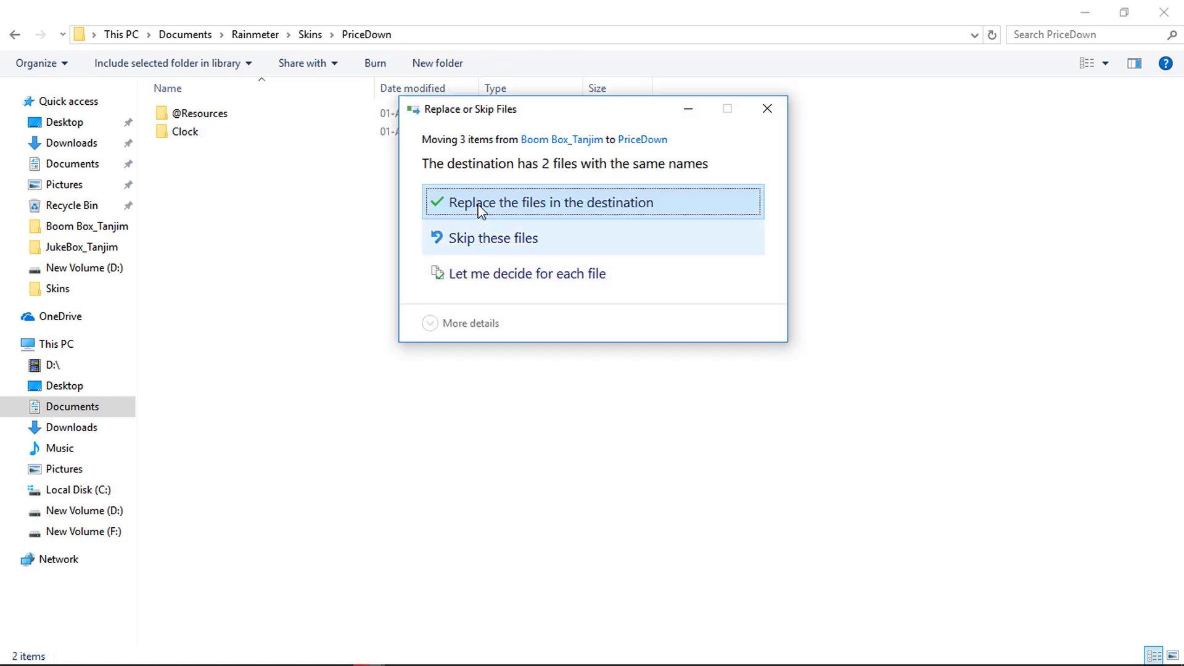
left_click(461, 208)
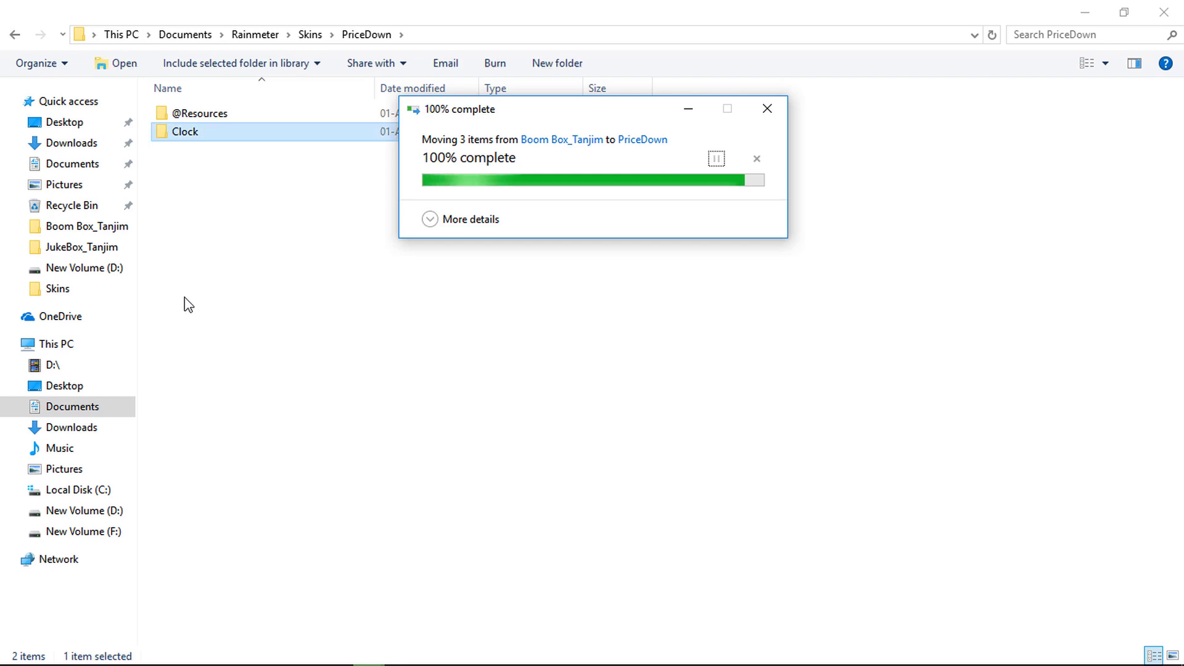
Go back to the Boom Box_Tanjim folder and cut its Audio folder.
left_click(13, 35)
left_click(14, 36)
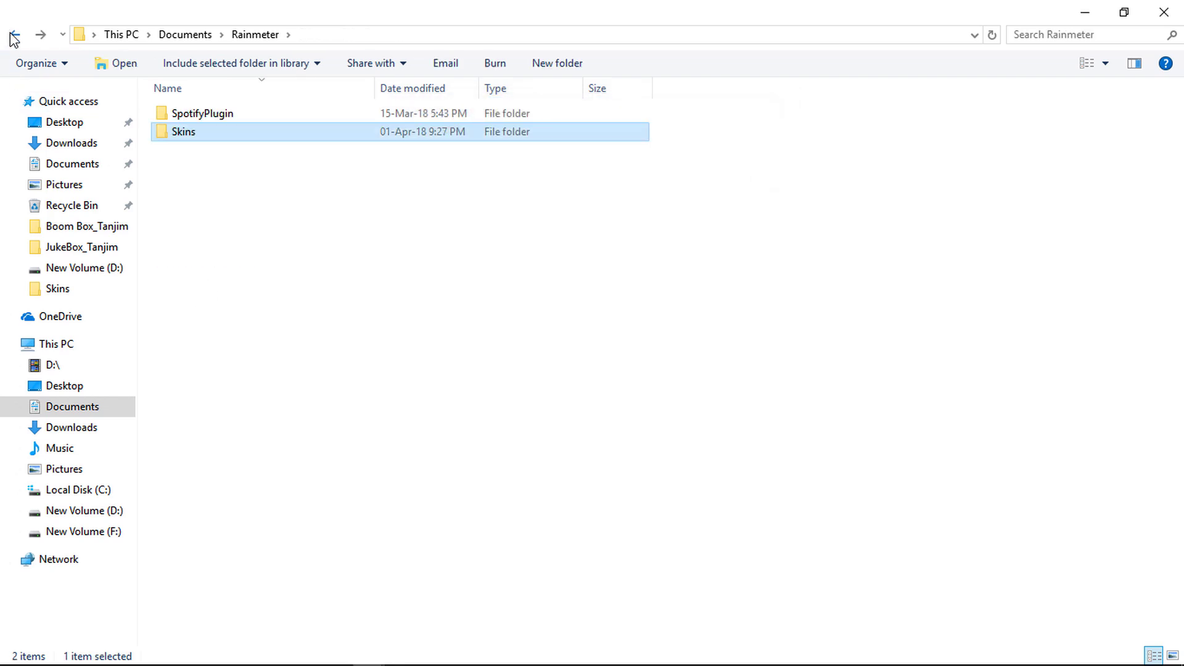
left_click(13, 35)
left_click(13, 36)
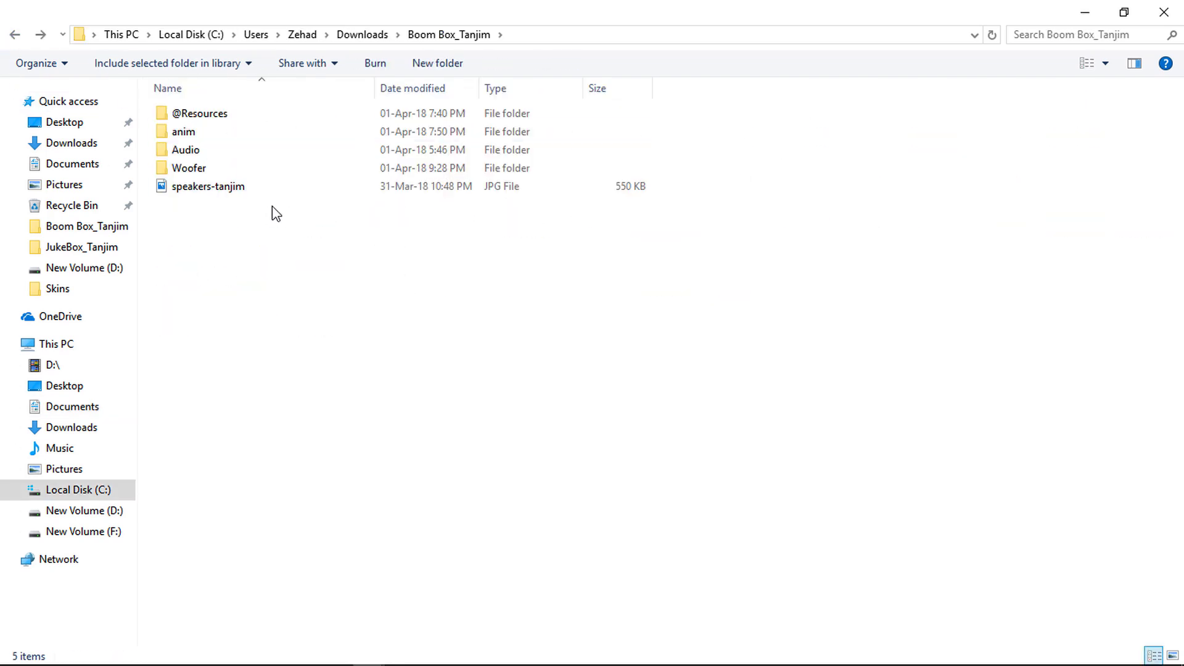
right_click(193, 149)
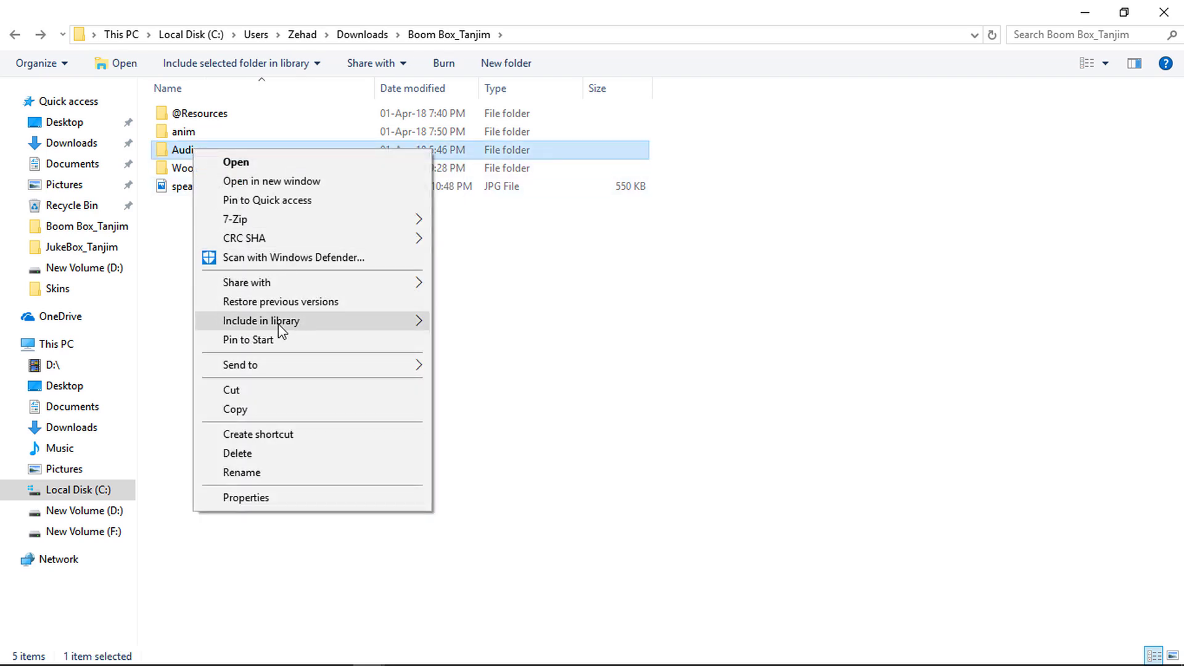
left_click(257, 391)
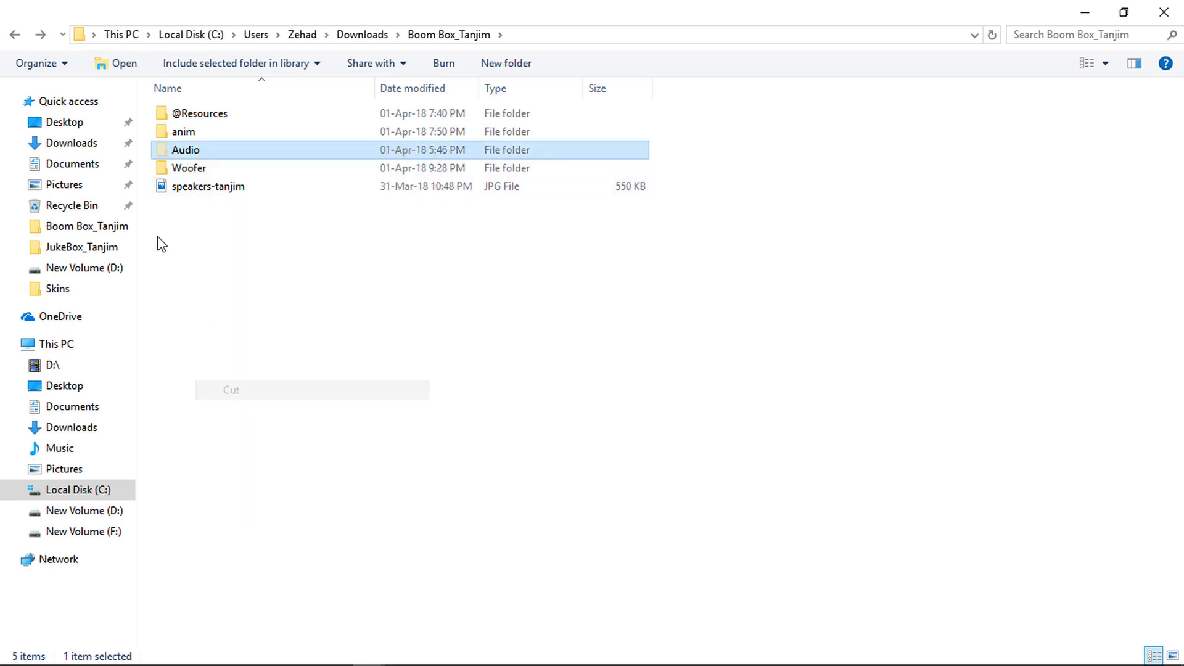
Paste the Audio folder into Documents > Rainmeter > Skins > illustro, replacing the files in the destination.
left_click(110, 173)
double_click(653, 209)
double_click(193, 133)
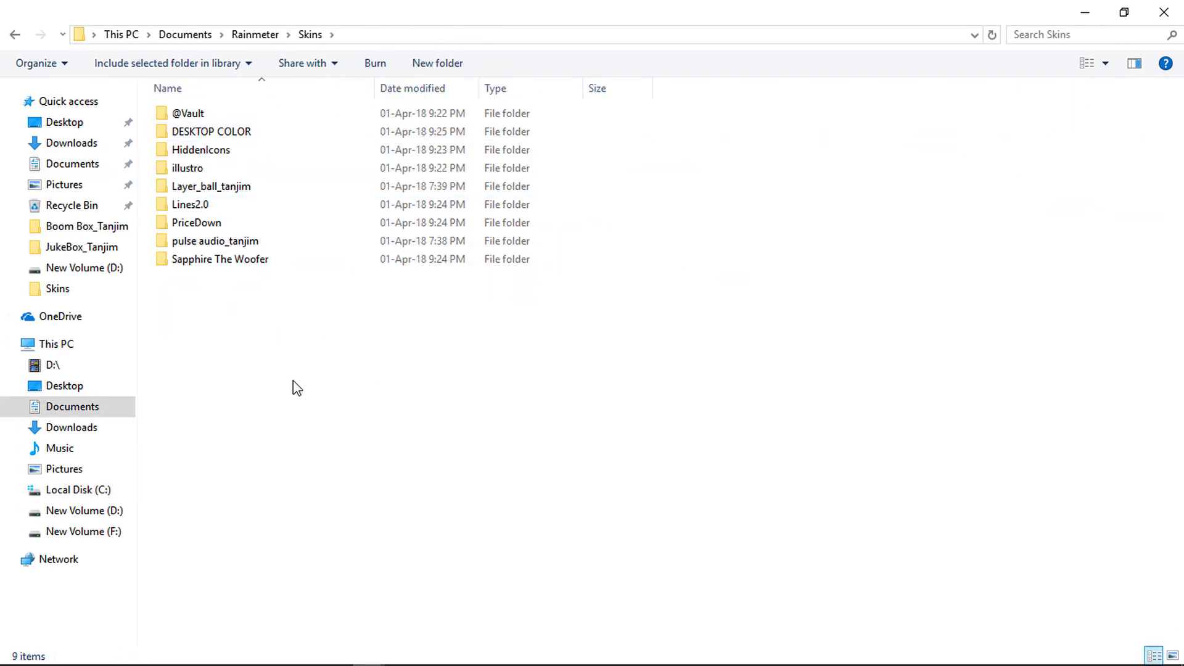
double_click(196, 168)
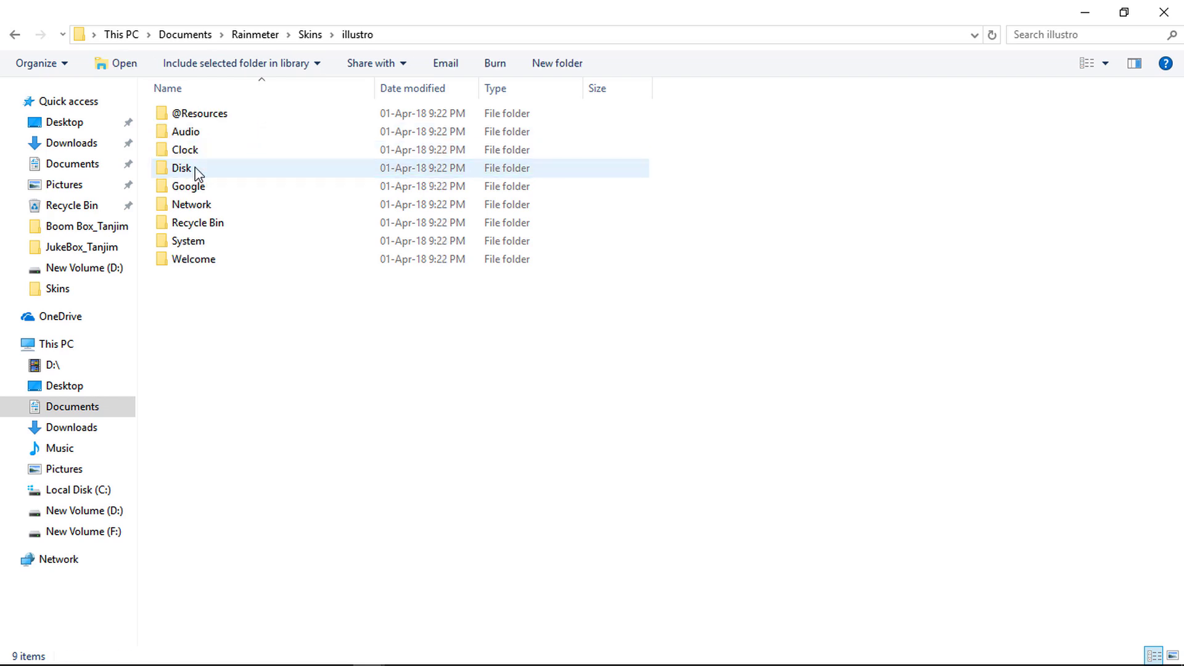
right_click(431, 409)
left_click(478, 525)
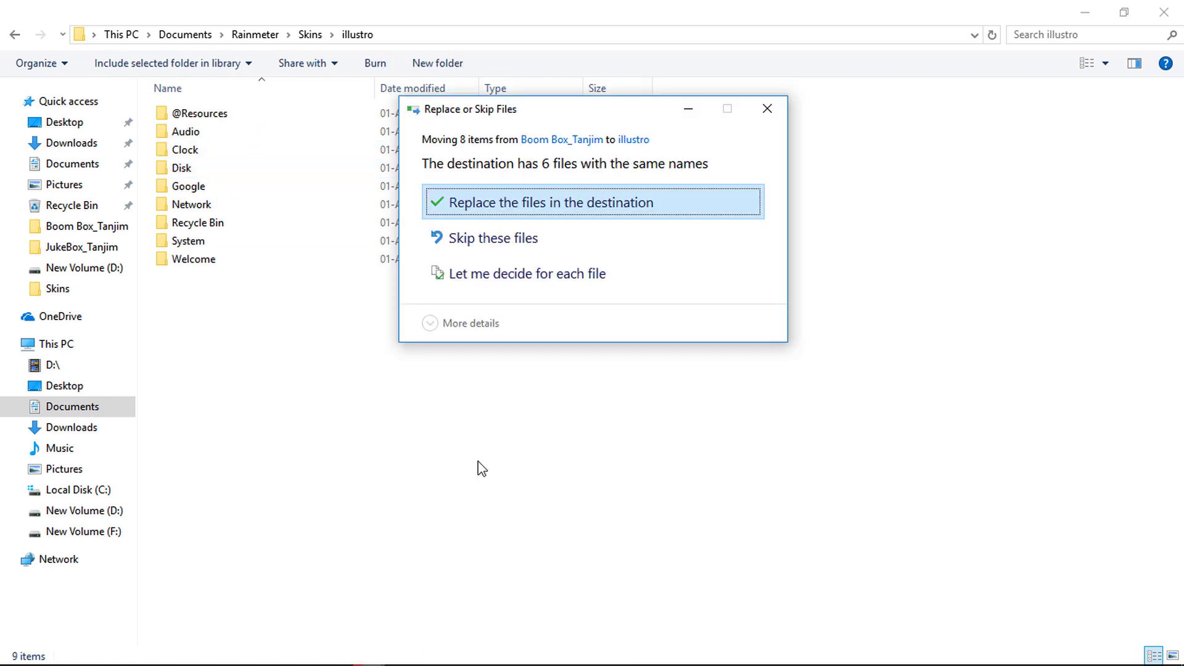
left_click(468, 201)
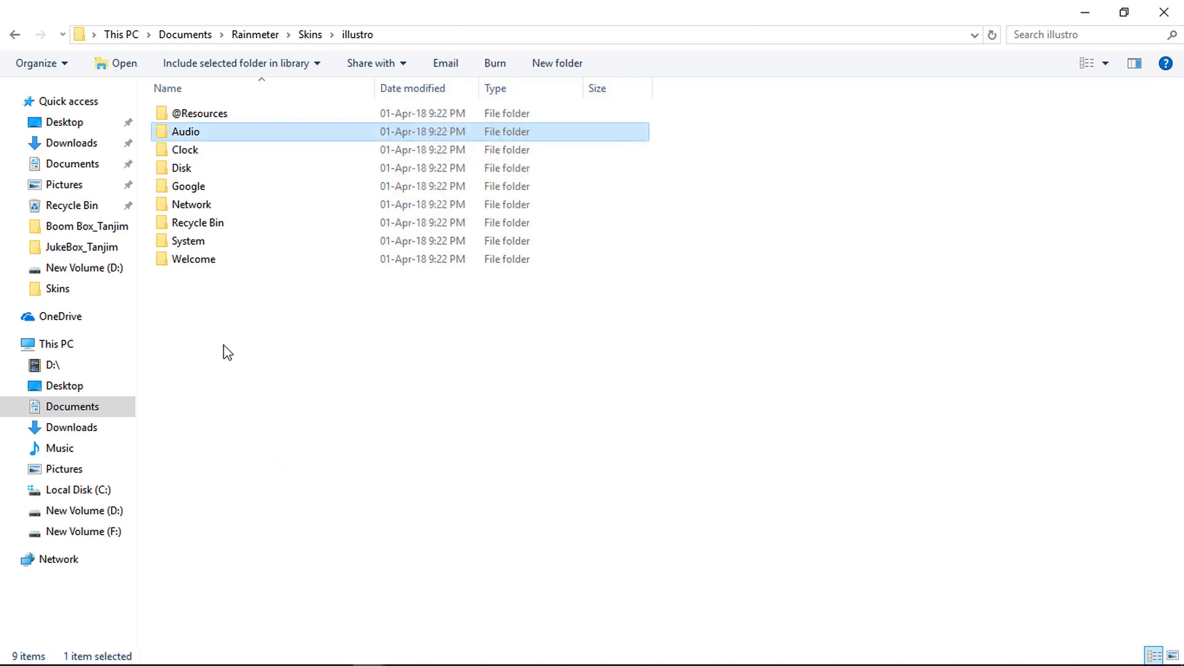
Go back to the Boom Box_Tanjim folder and cut its anim folder.
left_click(15, 35)
left_click(15, 36)
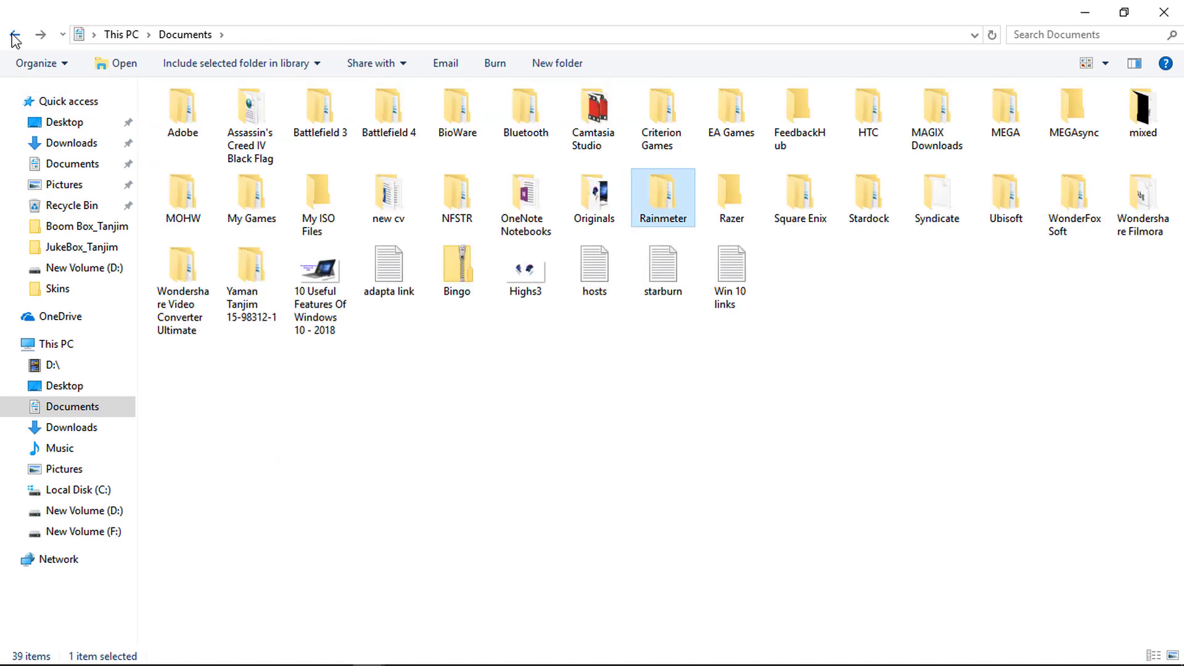
left_click(14, 35)
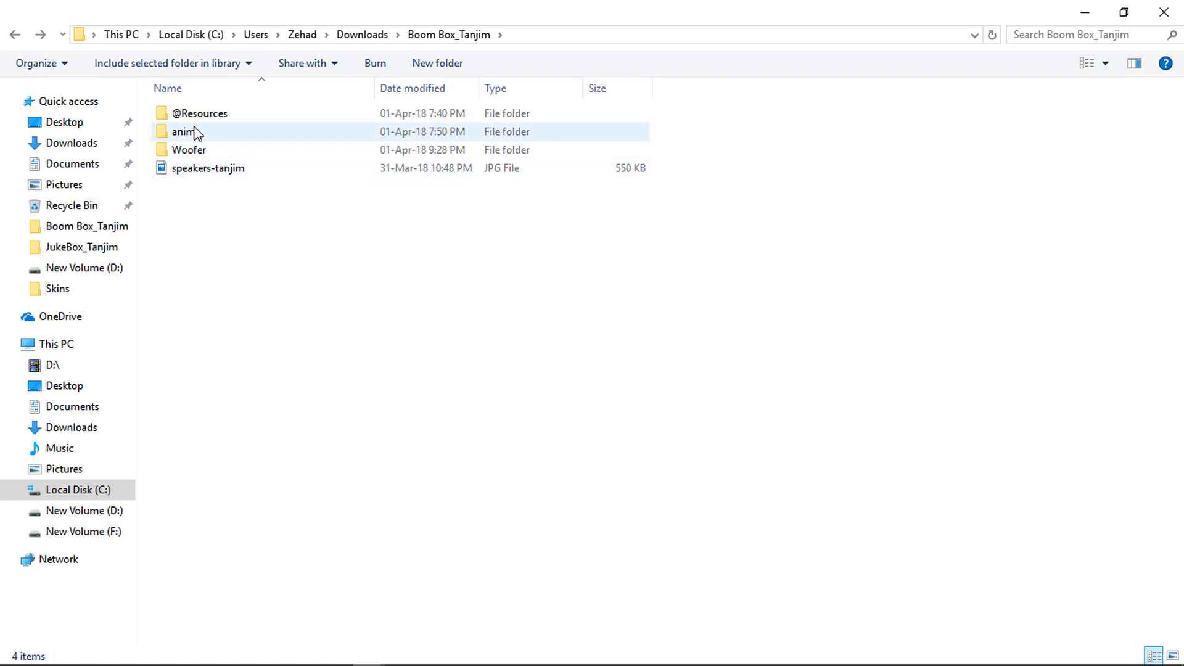
right_click(191, 132)
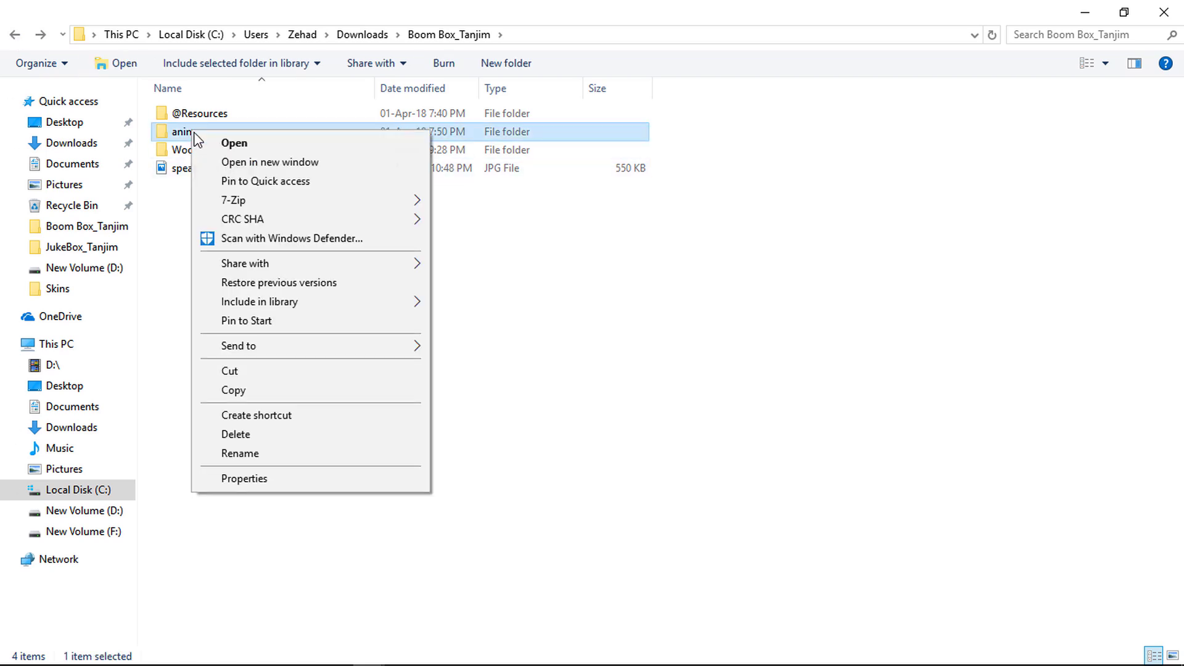
left_click(266, 375)
Paste the anim folder into speaker effect color1 under Documents > Rainmeter > Skins > DESKTOP COLOR, replacing the files in the destination.
left_click(86, 165)
double_click(674, 220)
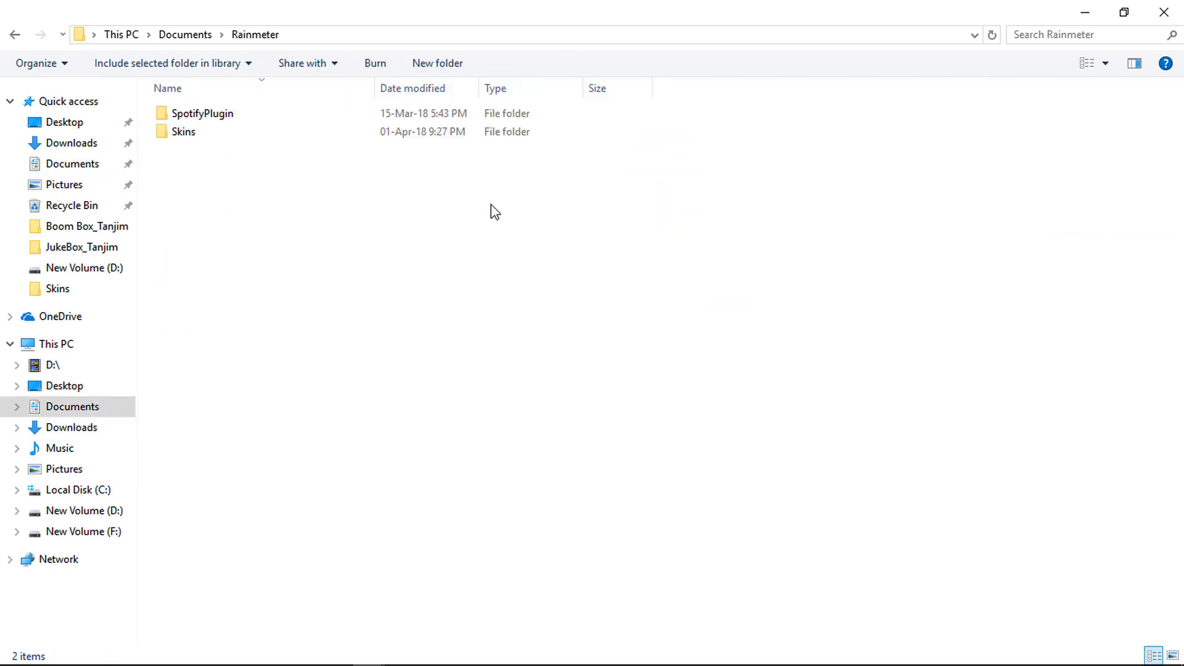
double_click(190, 131)
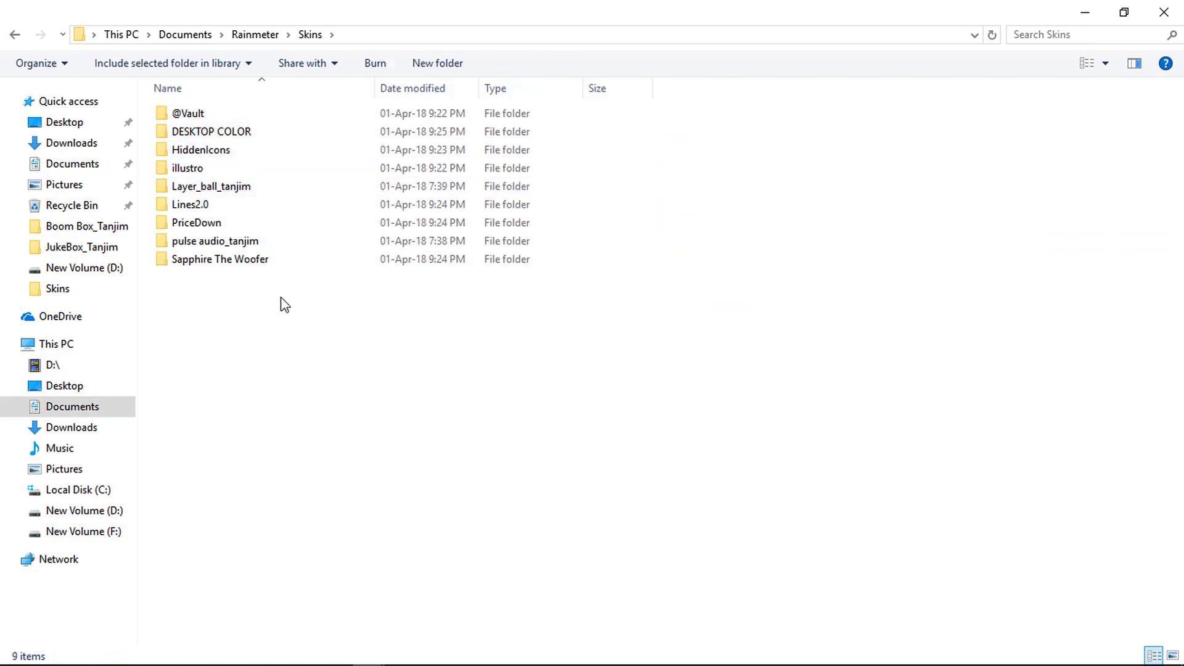
double_click(221, 133)
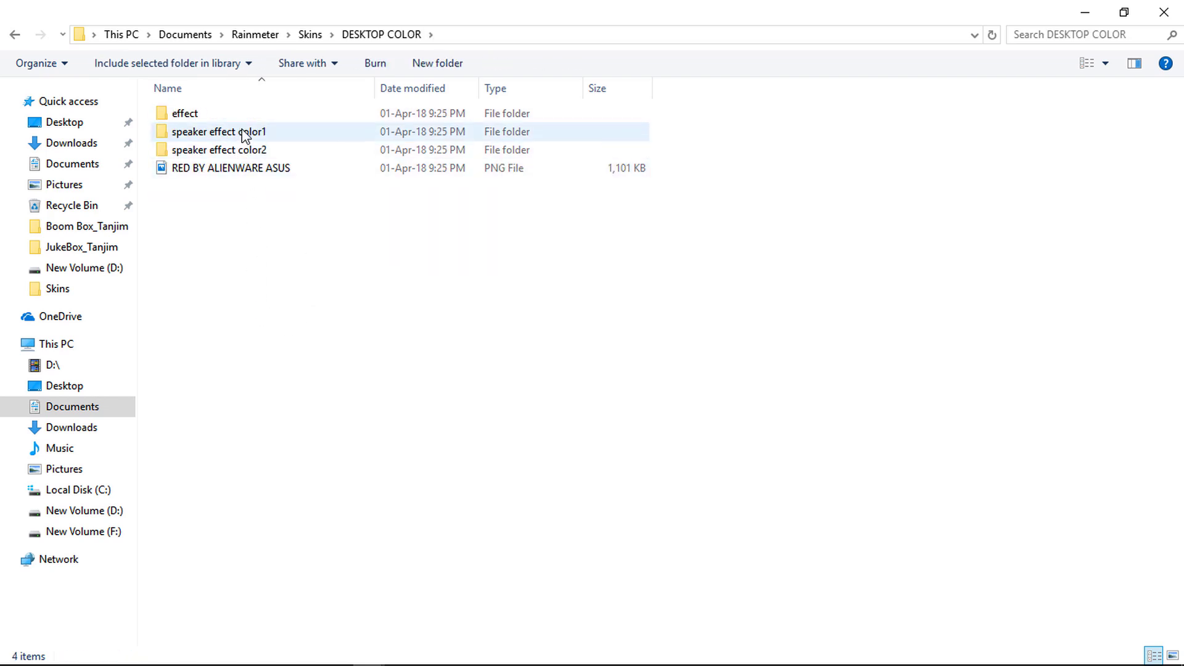
double_click(243, 133)
right_click(342, 289)
left_click(429, 410)
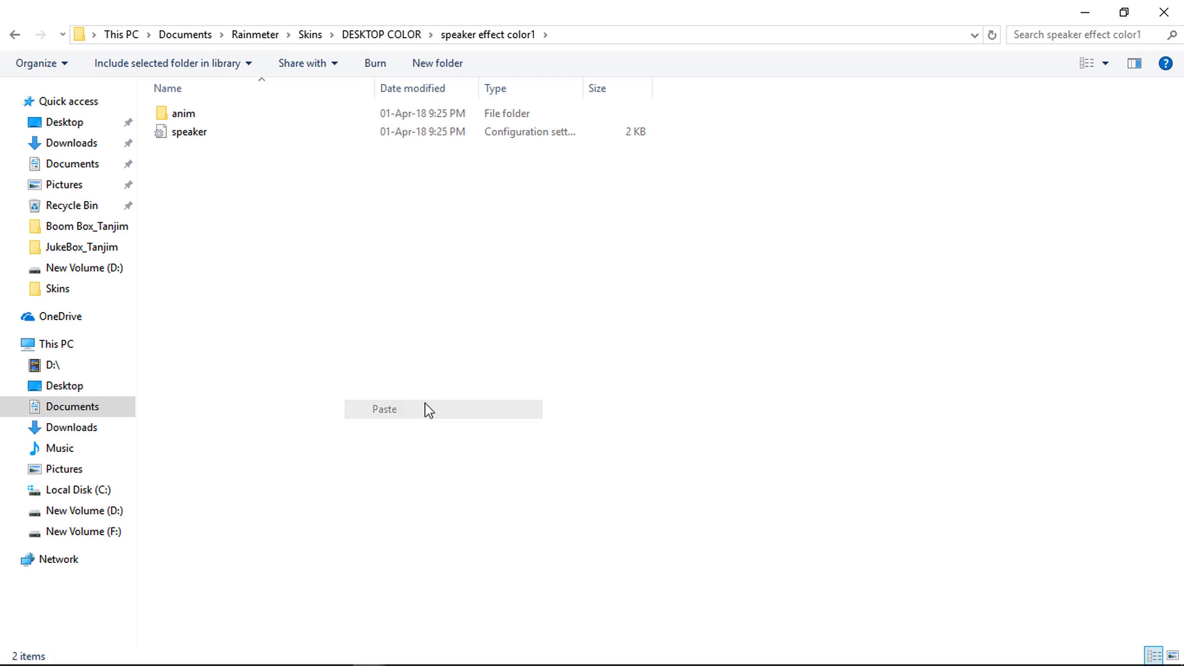
left_click(495, 202)
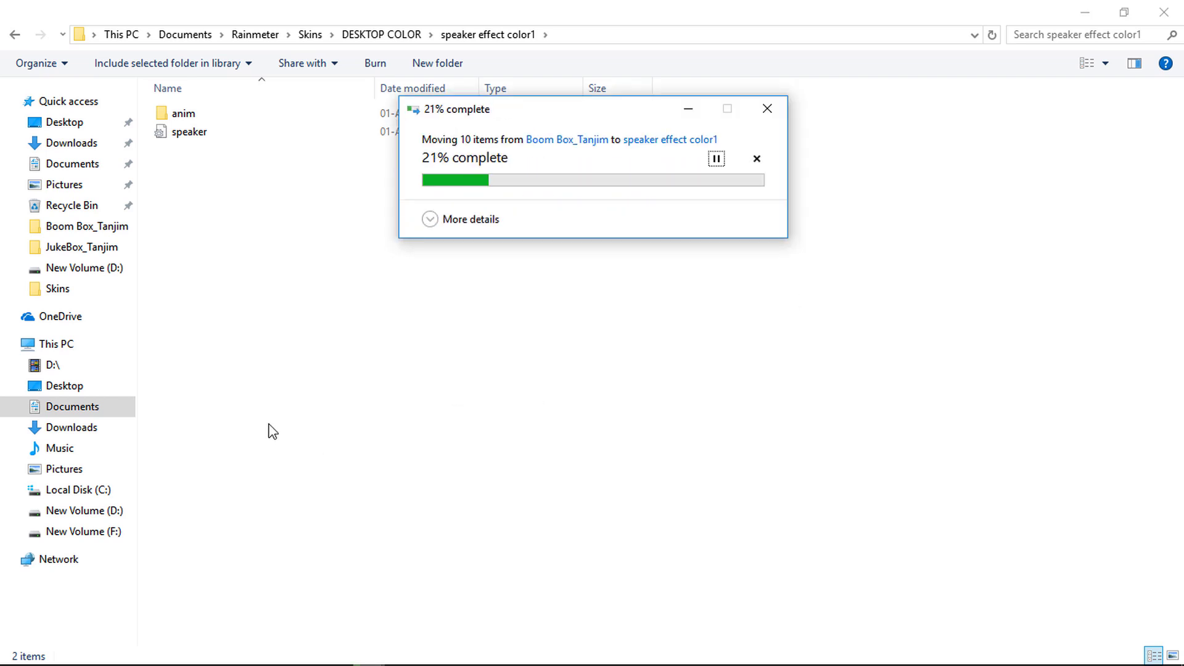
left_click(15, 36)
left_click(15, 35)
left_click(14, 36)
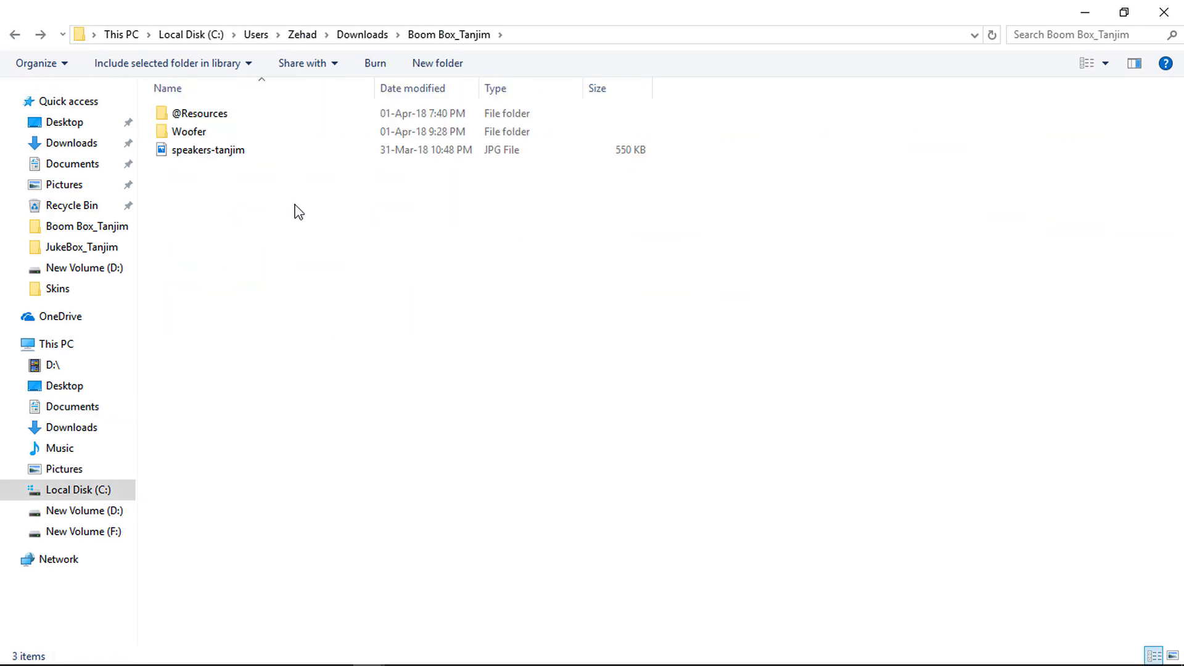
double_click(211, 115)
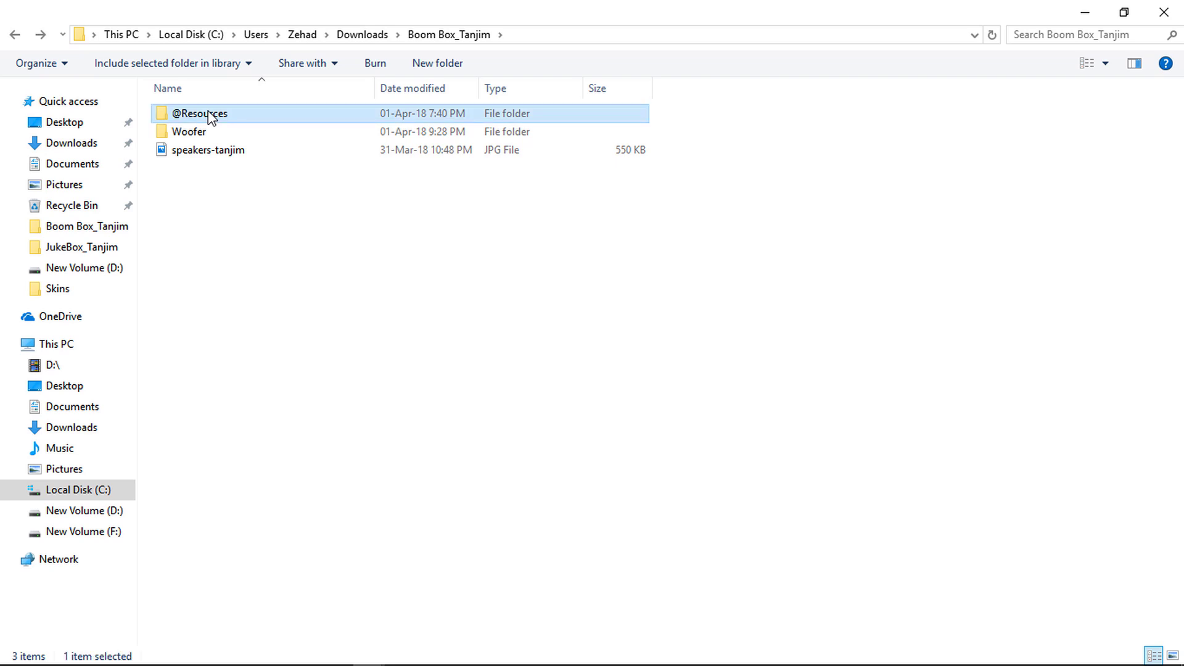
left_click(15, 36)
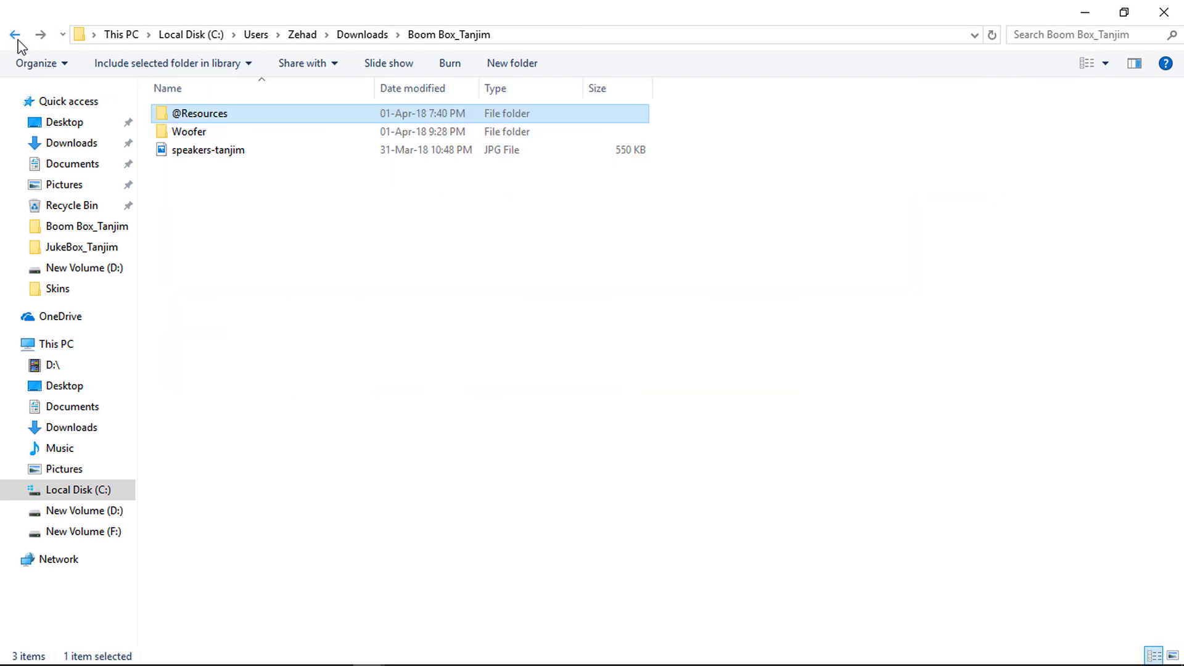
right_click(206, 115)
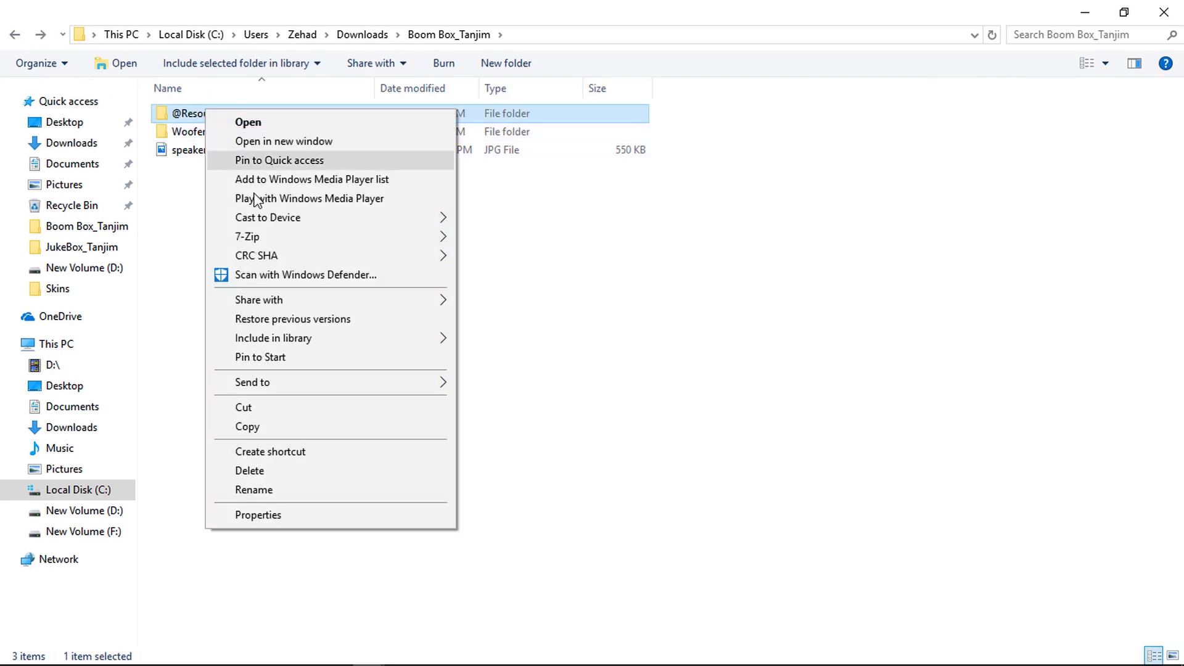
left_click(279, 408)
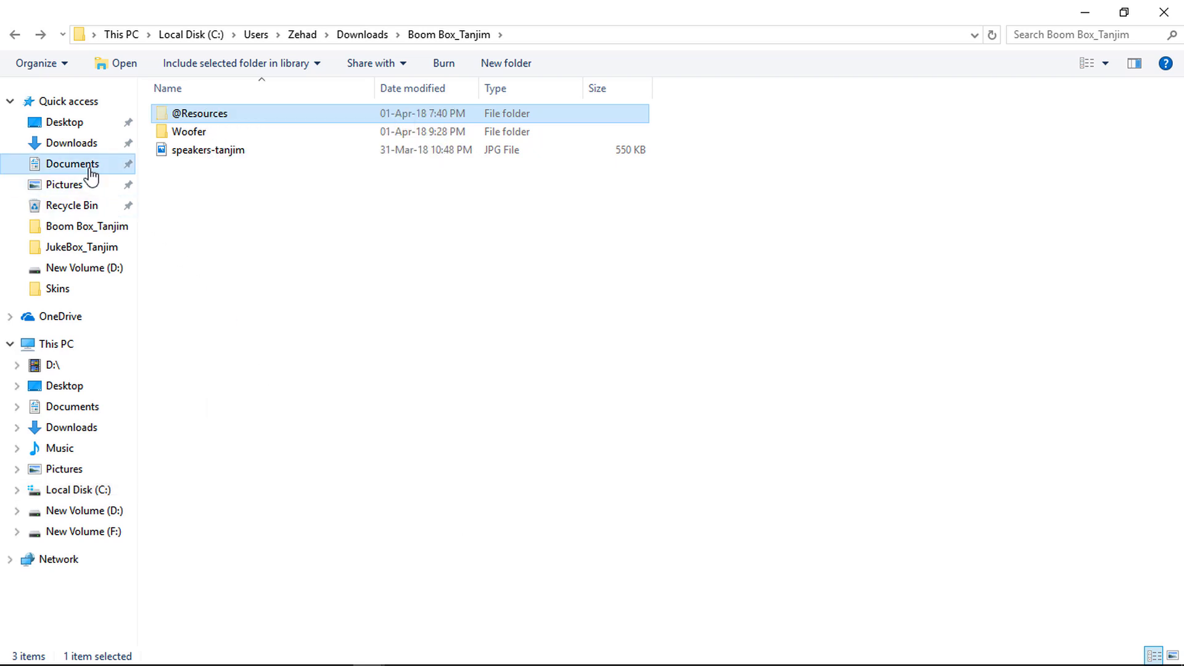
left_click(86, 164)
double_click(660, 204)
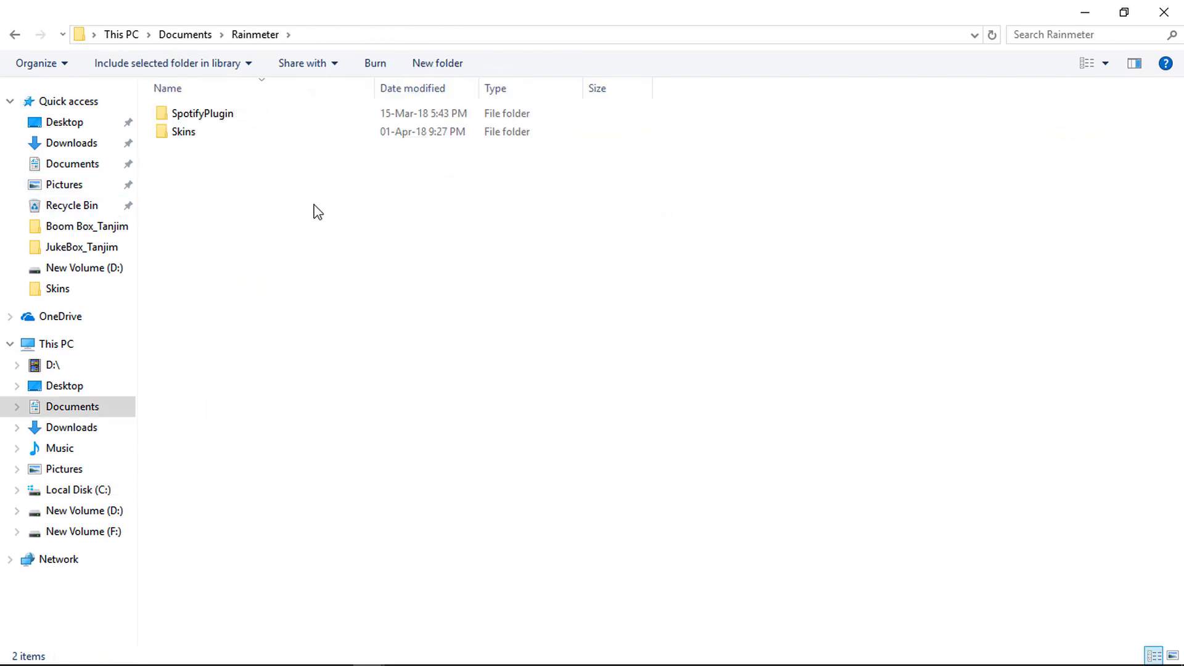
double_click(184, 132)
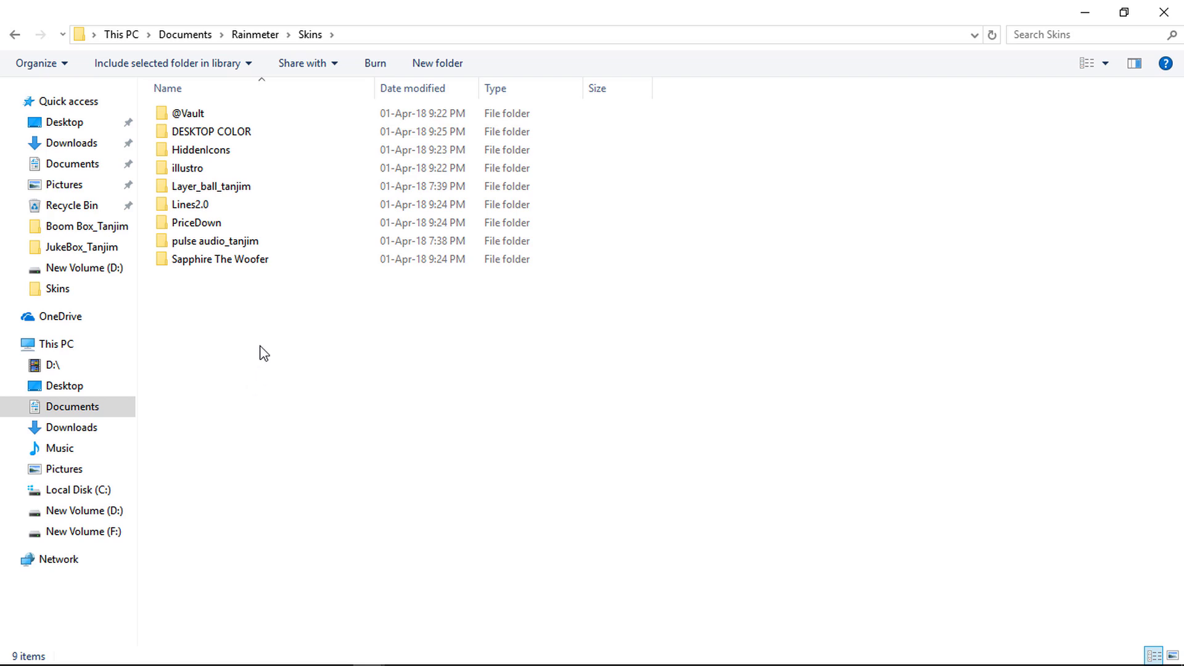
double_click(211, 150)
right_click(373, 348)
left_click(439, 469)
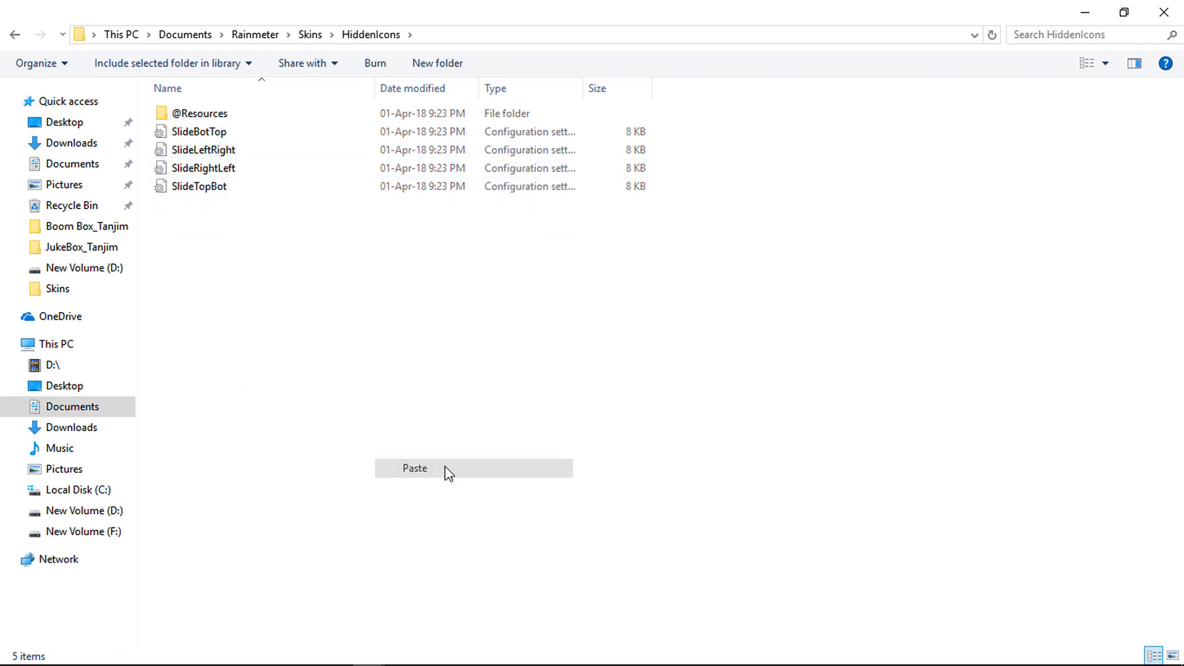
left_click(528, 201)
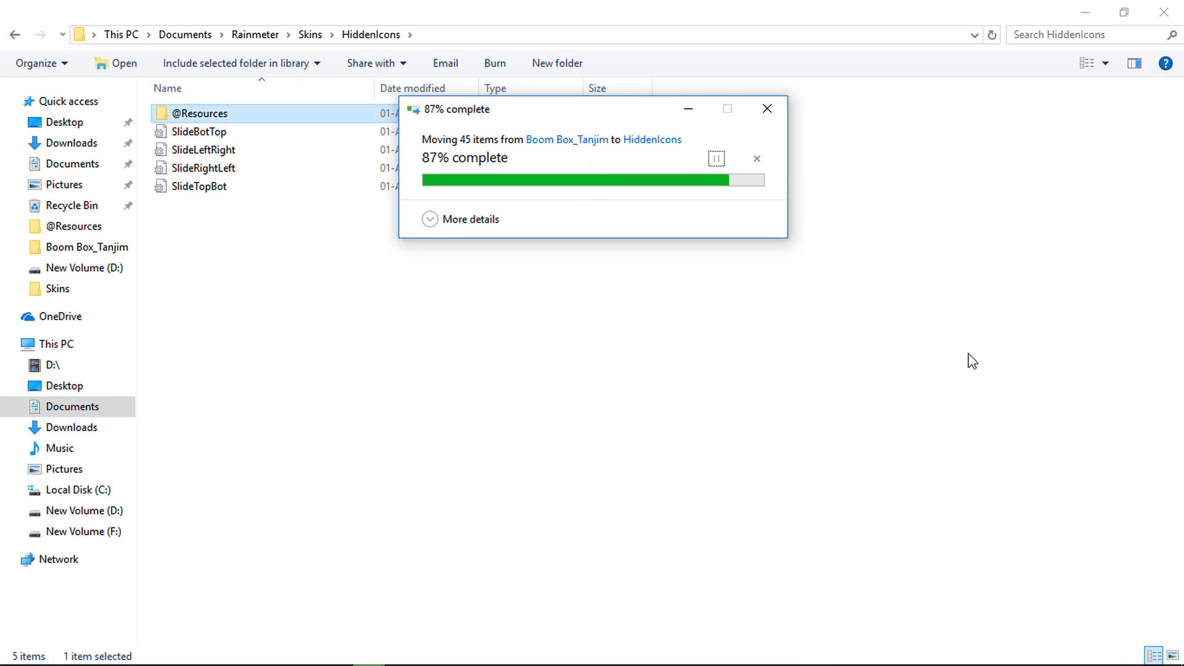
Minimize the HiddenIcons folder and browser windows and dismiss the SearchPrivacy pop-up to reach the desktop.
left_click(1091, 15)
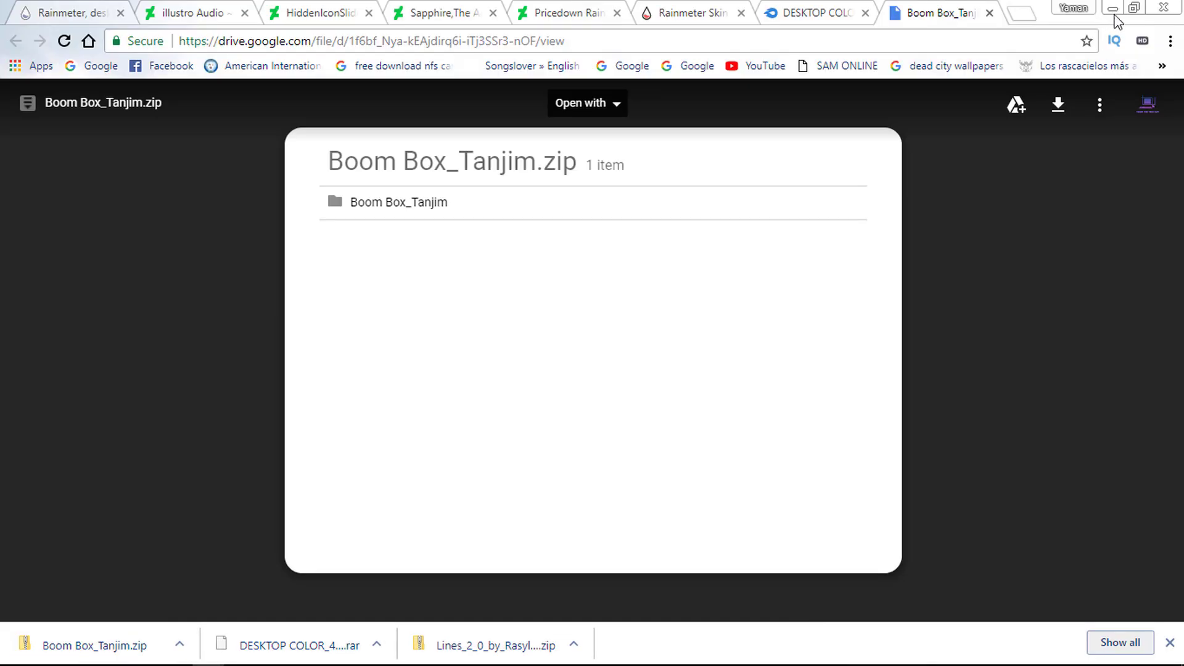
left_click(1112, 7)
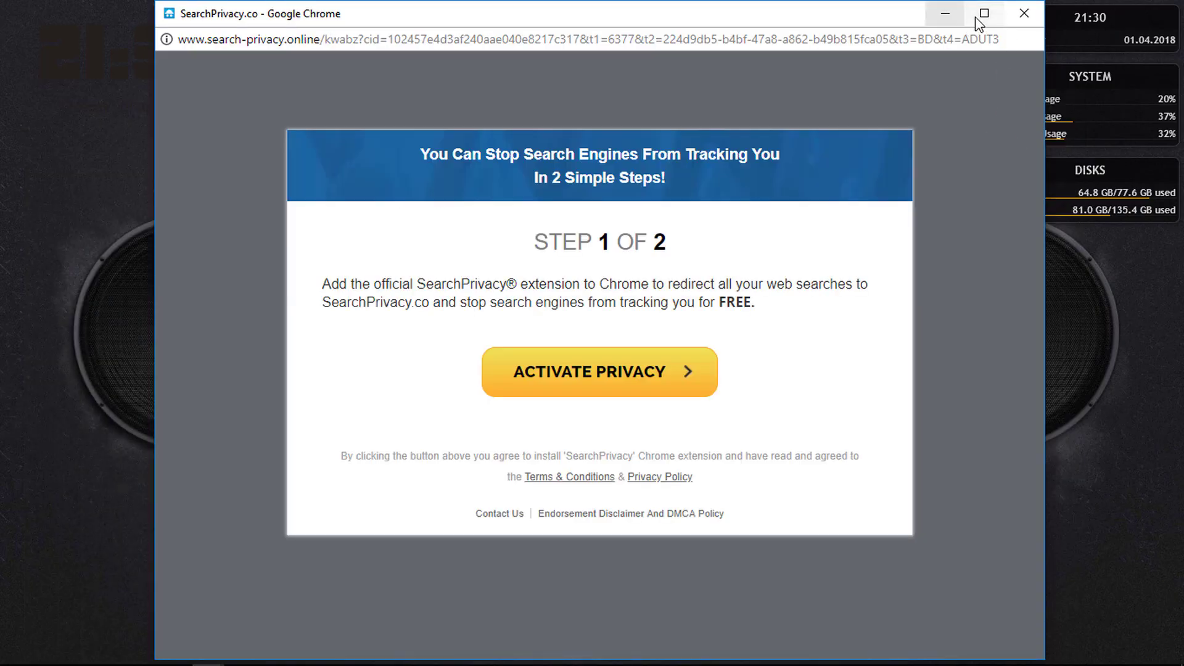
left_click(1016, 15)
Unload the illustro Welcome, Clock, System and Disk skins from the desktop.
right_click(677, 242)
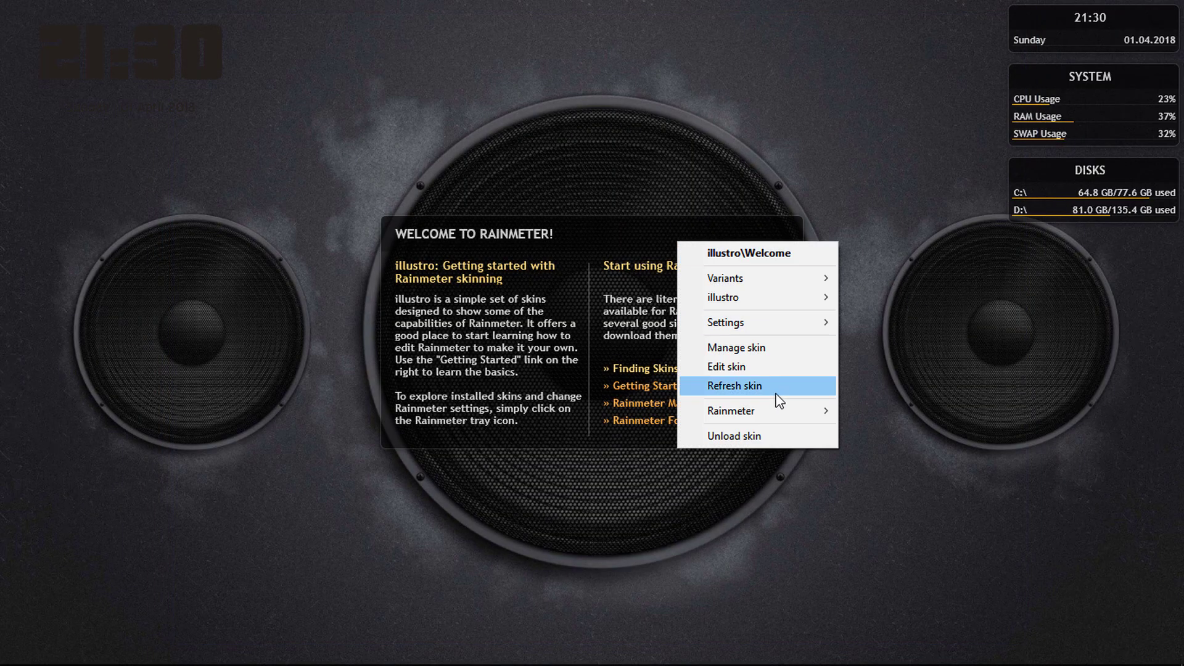
left_click(782, 434)
right_click(1058, 15)
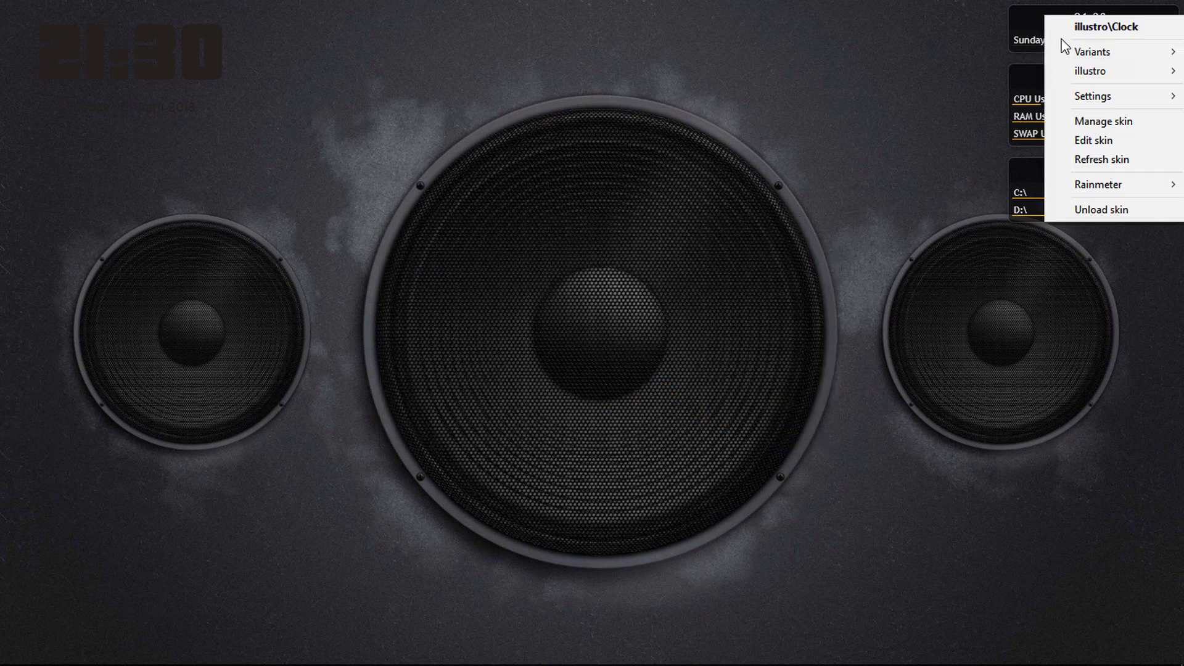
left_click(1093, 211)
right_click(1037, 88)
left_click(1092, 280)
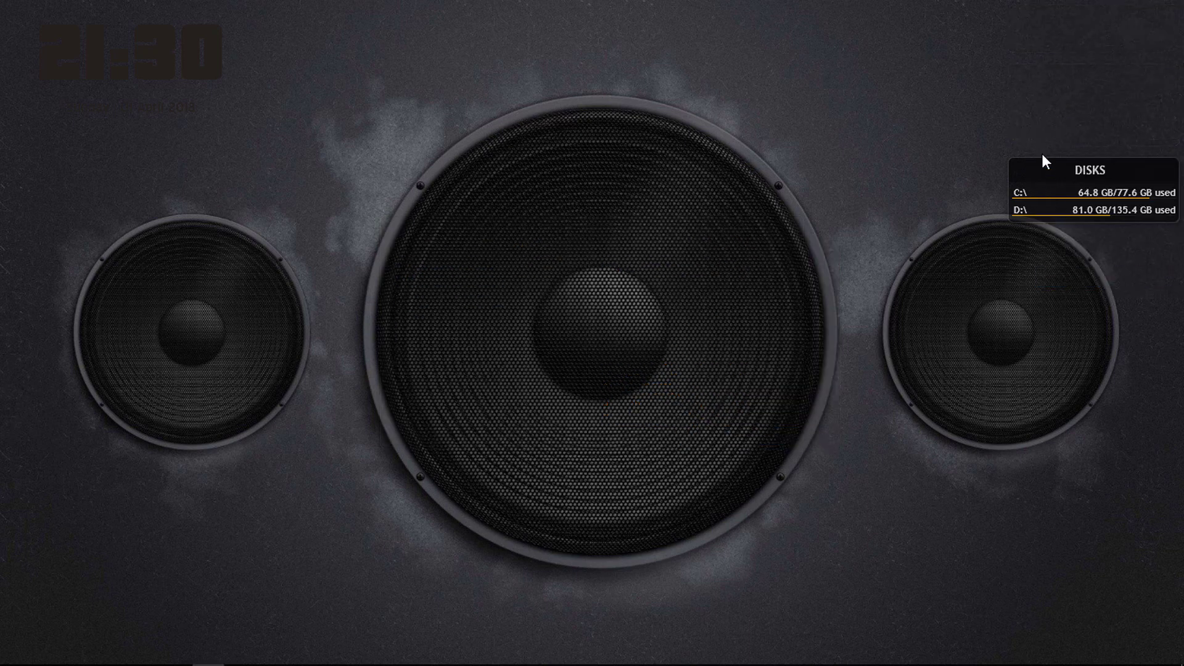
right_click(1042, 161)
left_click(1090, 364)
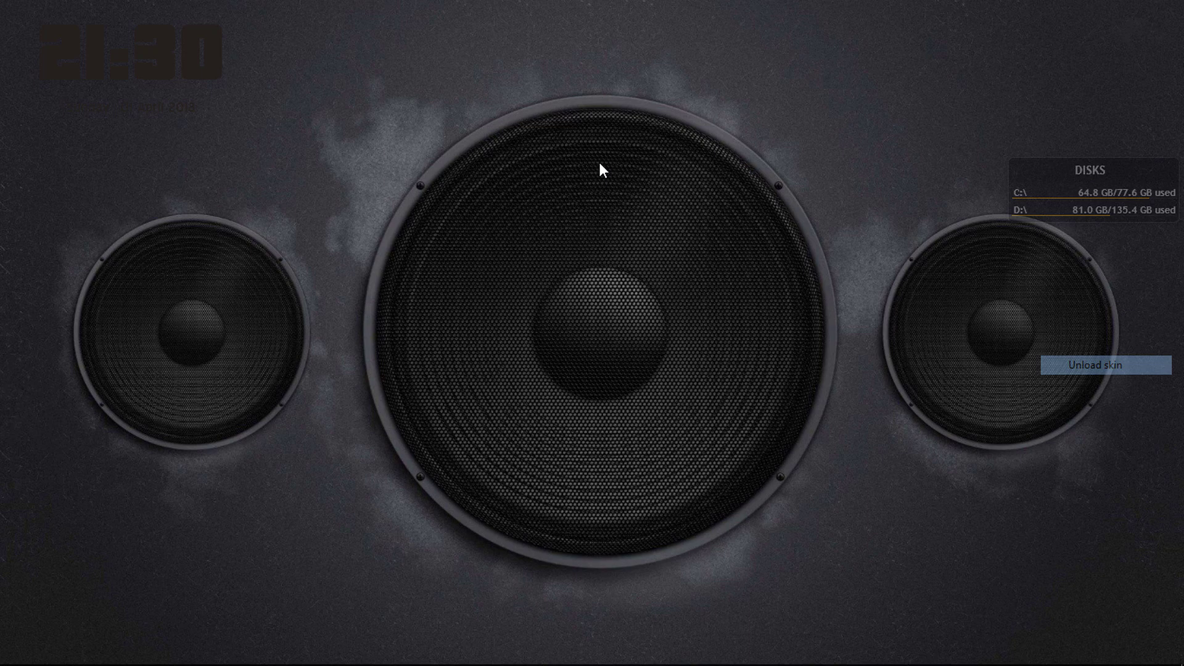
Refresh the PriceDown clock skin and move it to the upper-right corner of the desktop.
right_click(211, 39)
left_click(282, 185)
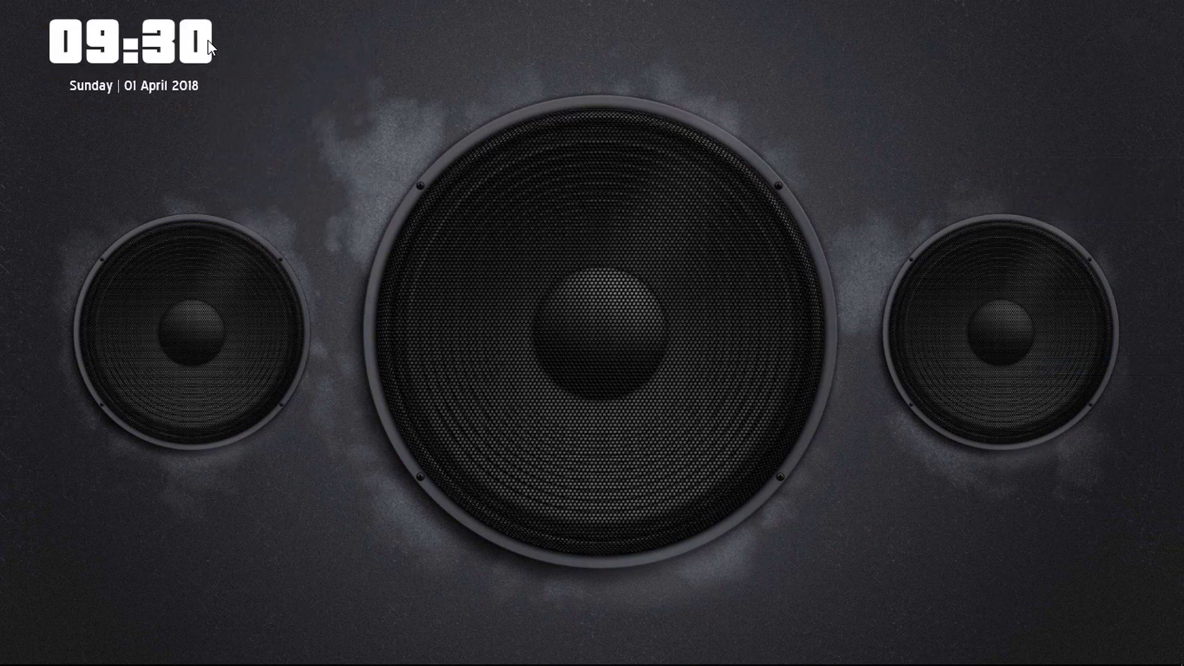
left_click_drag(211, 42, 1170, 48)
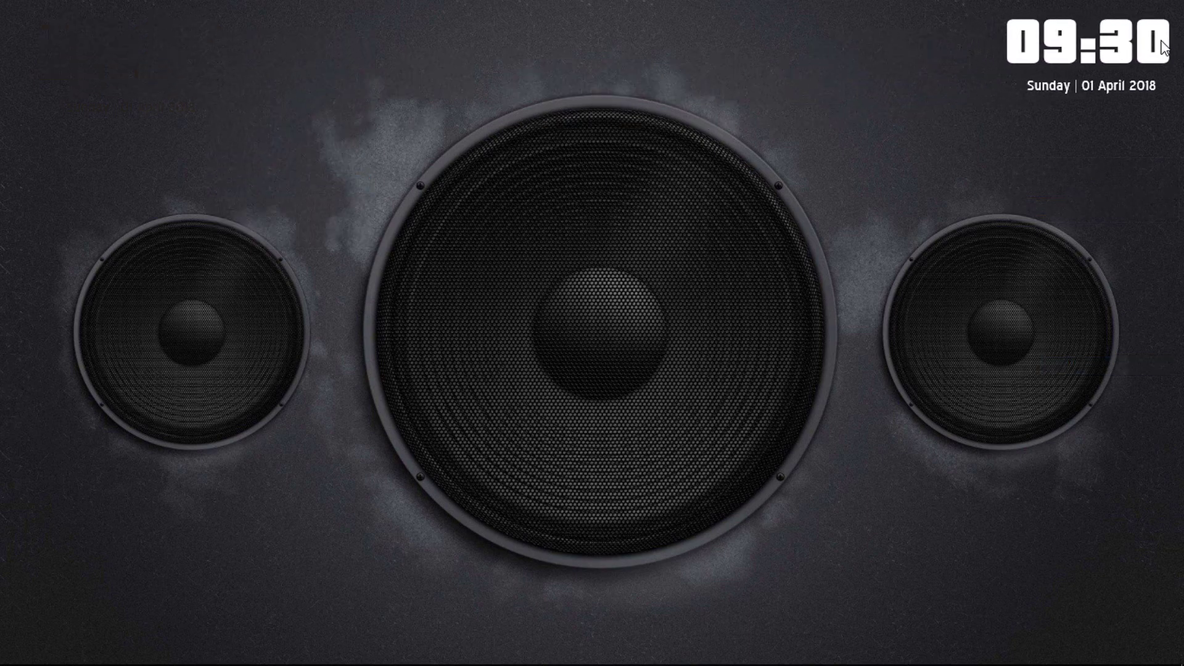
Set the PriceDown clock skin's transparency to 40%.
right_click(1163, 46)
mouse_move(1094, 121)
mouse_move(983, 142)
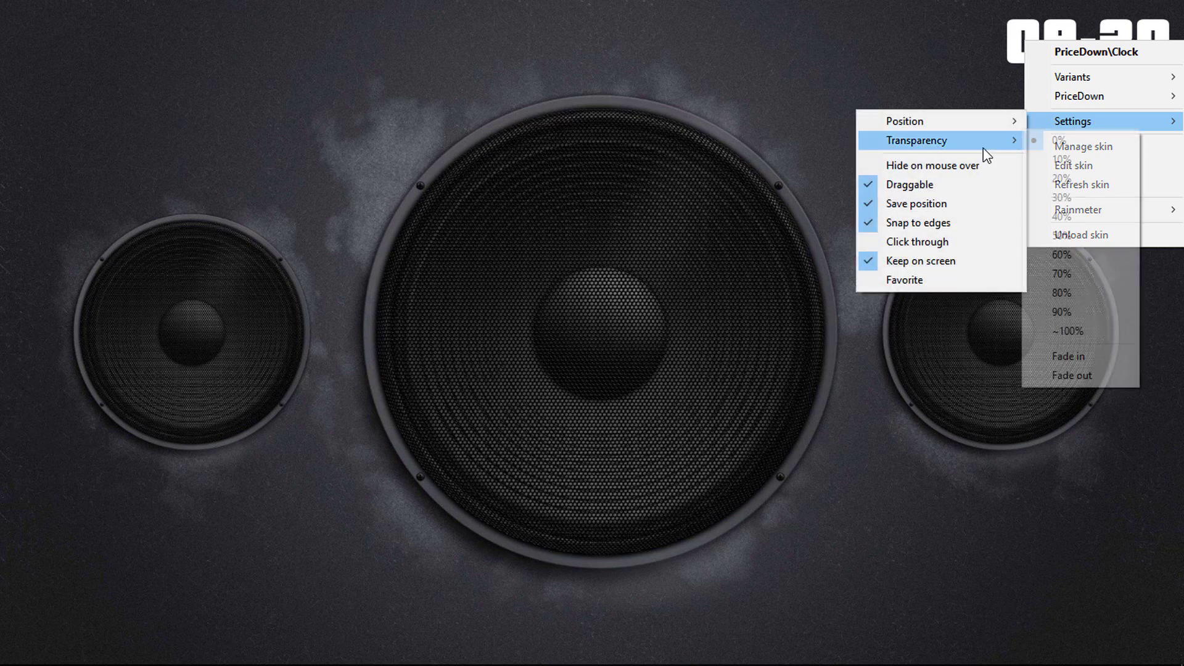
left_click(1076, 216)
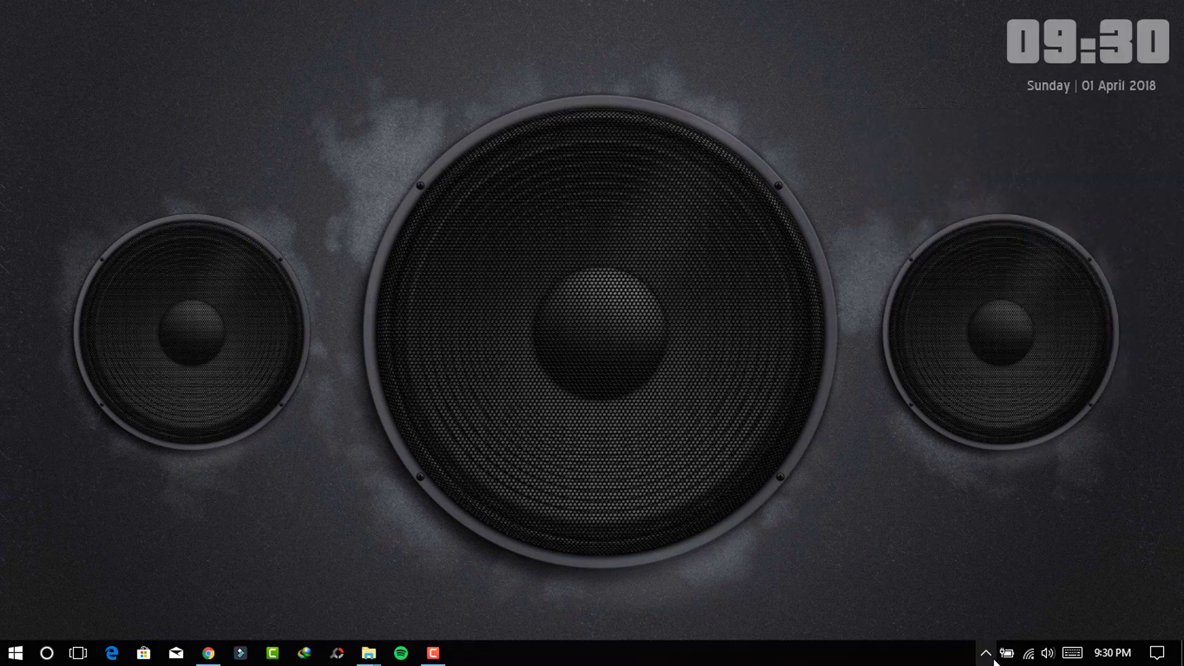
Open the Manage Rainmeter window from the system tray and refresh all skins.
left_click(985, 653)
left_click(967, 591)
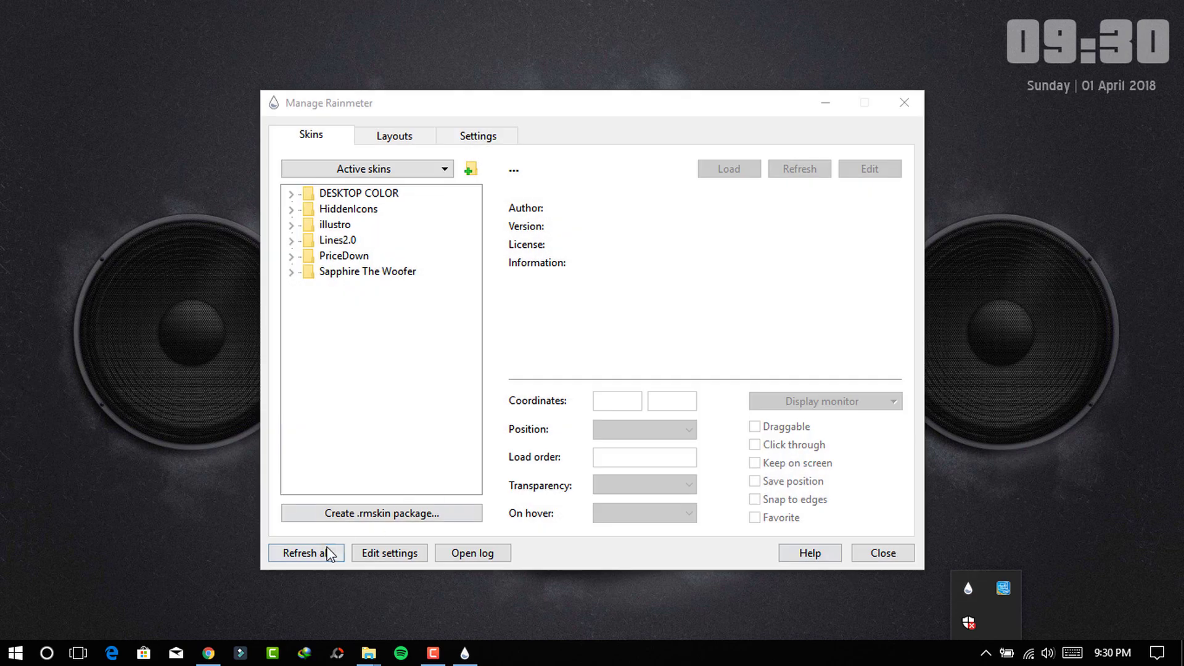
left_click(317, 552)
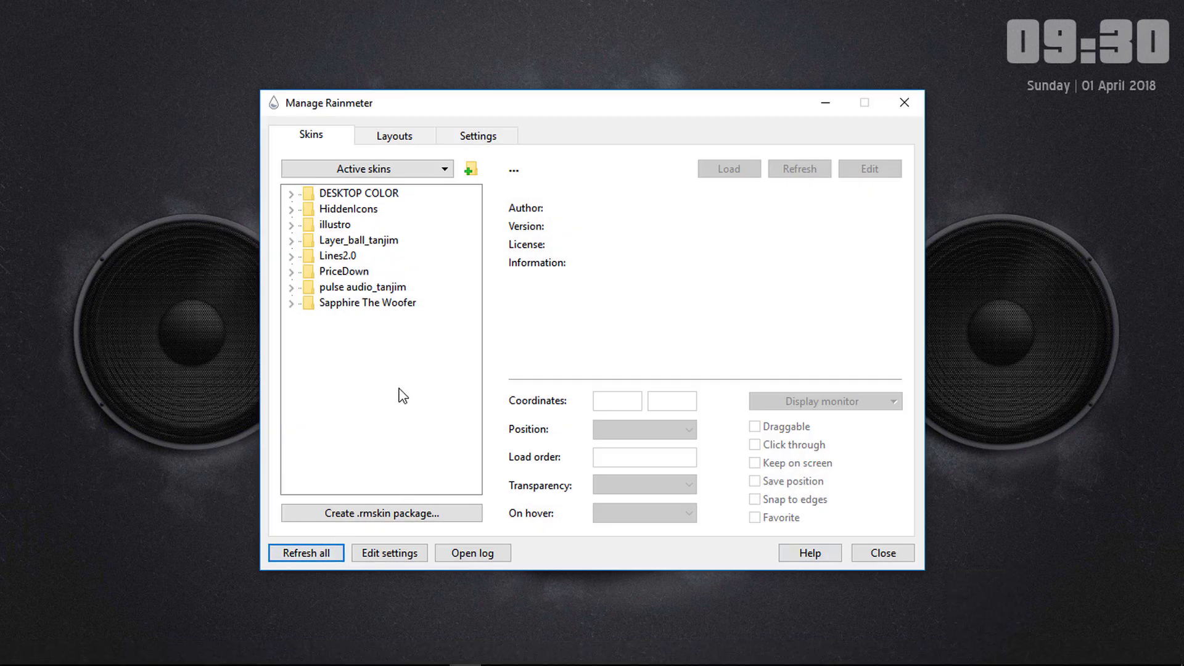
Load SlideLeftRight.ini from the HiddenIcons skins and set its transparency to 90%.
left_click(291, 209)
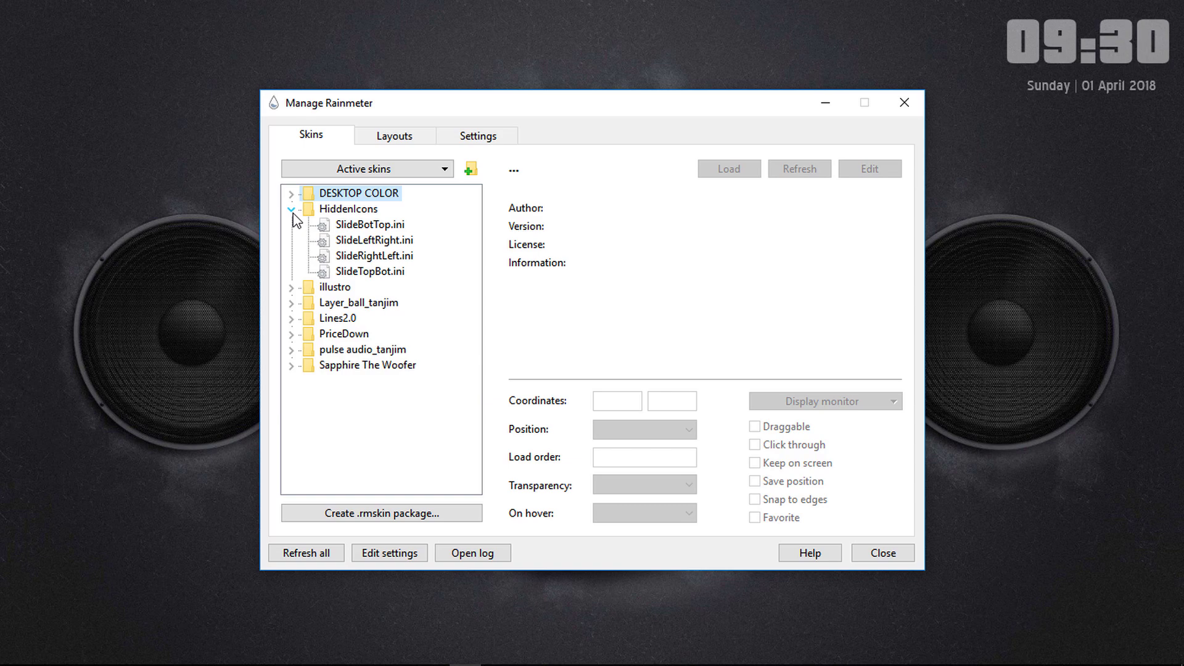
double_click(386, 244)
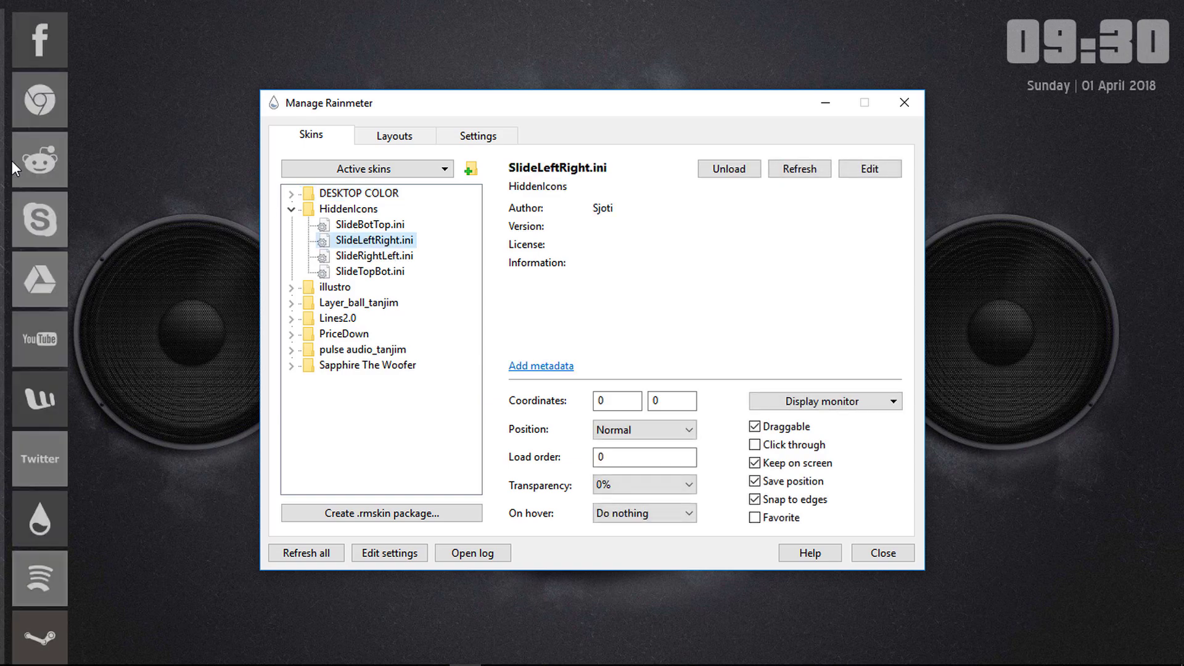
right_click(37, 150)
mouse_move(113, 267)
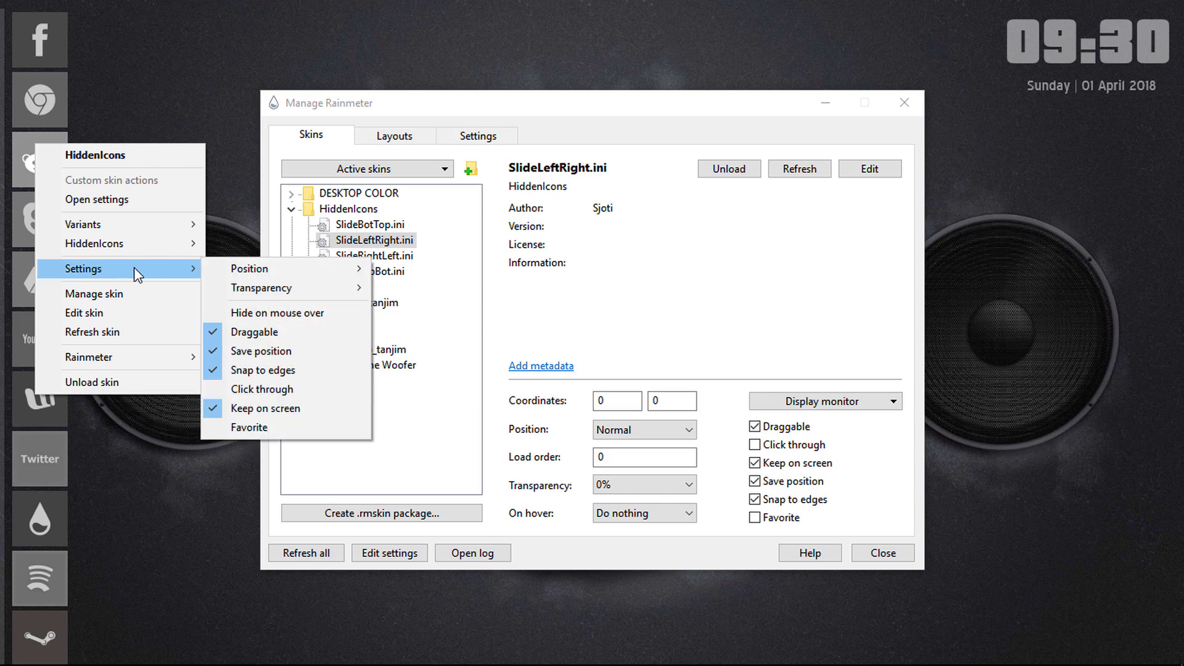
mouse_move(311, 287)
left_click(431, 456)
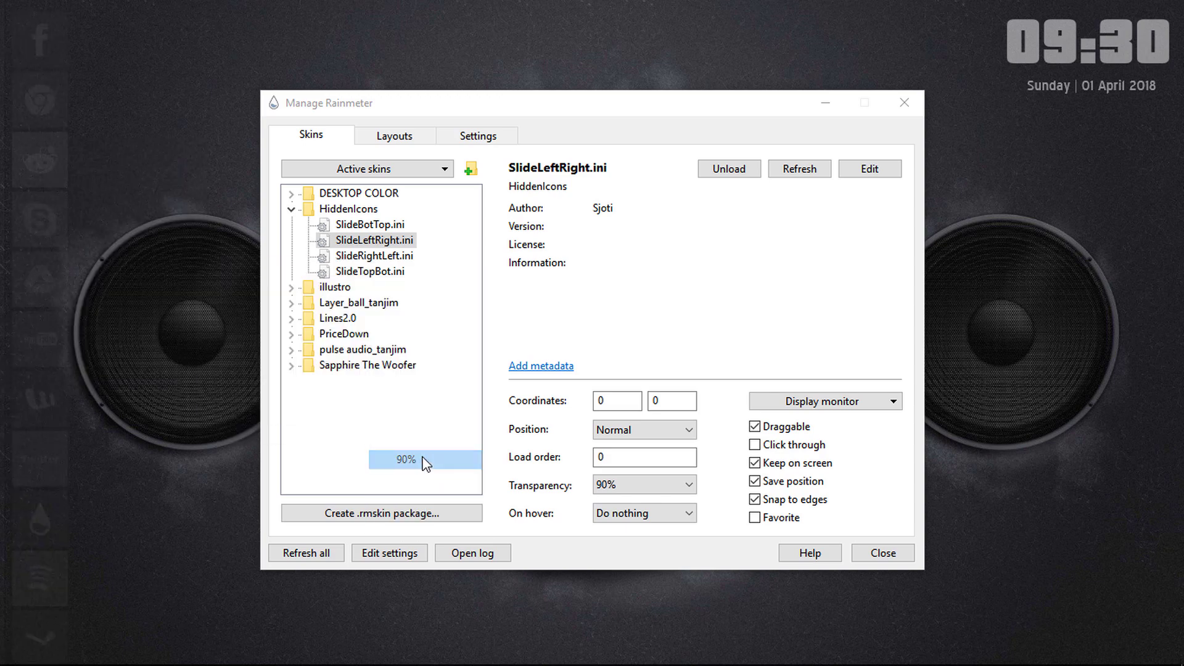
Set the HiddenIcons skin to fade in on hover.
mouse_move(3, 222)
right_click(38, 216)
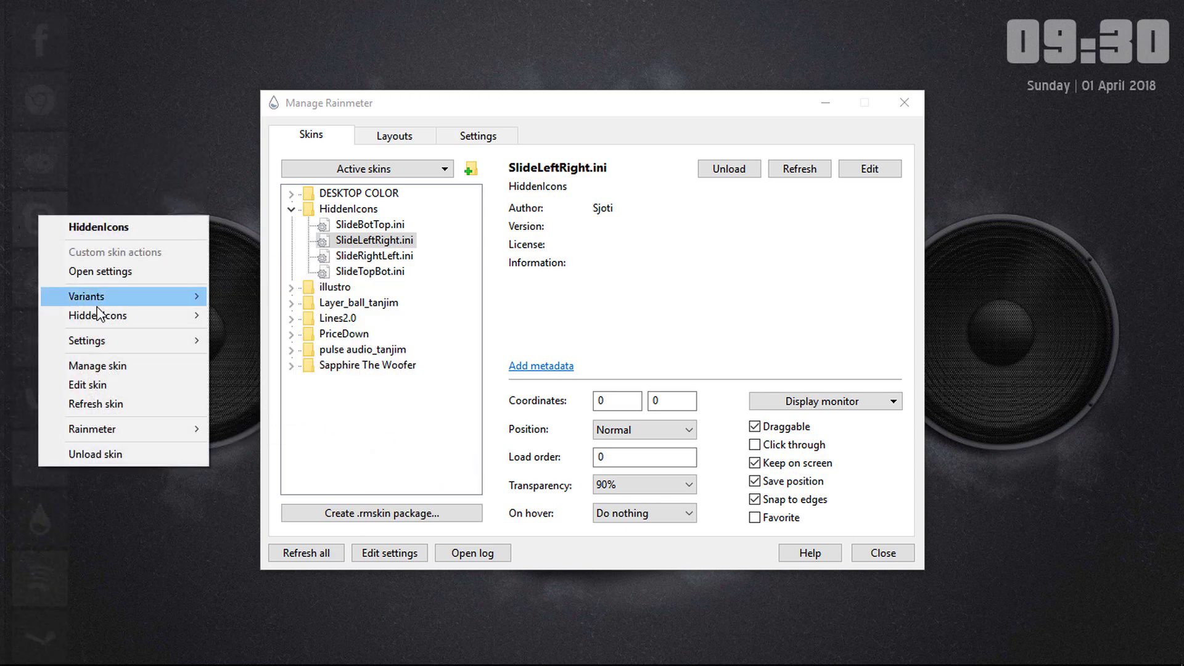
mouse_move(109, 338)
mouse_move(273, 369)
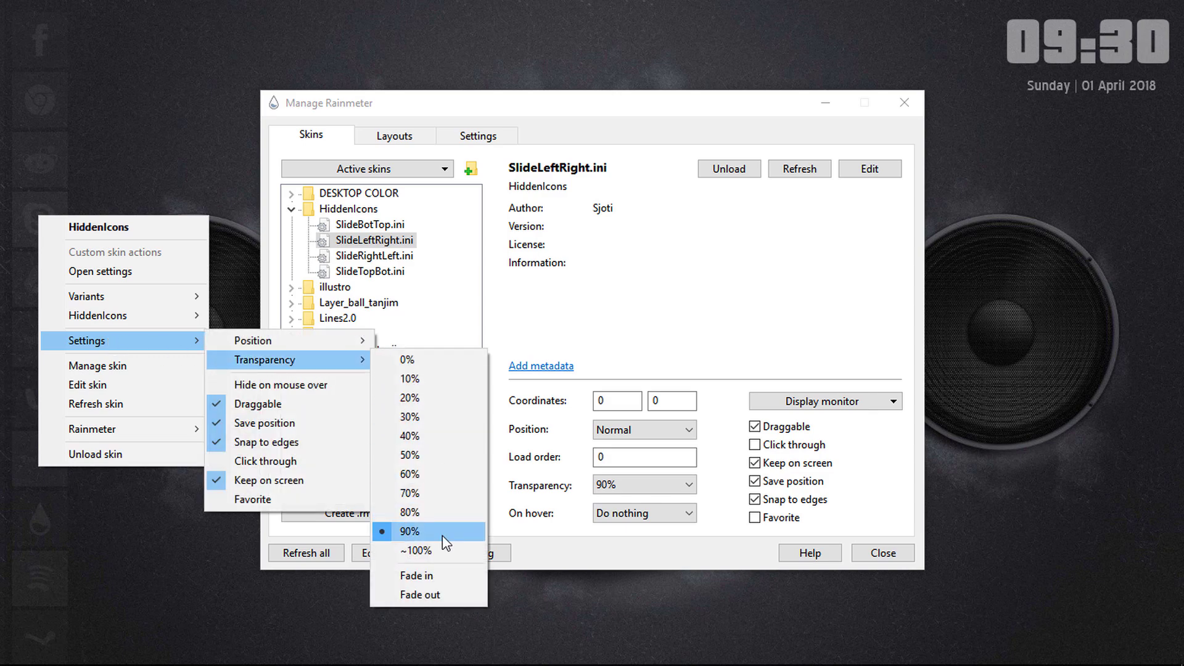
left_click(436, 576)
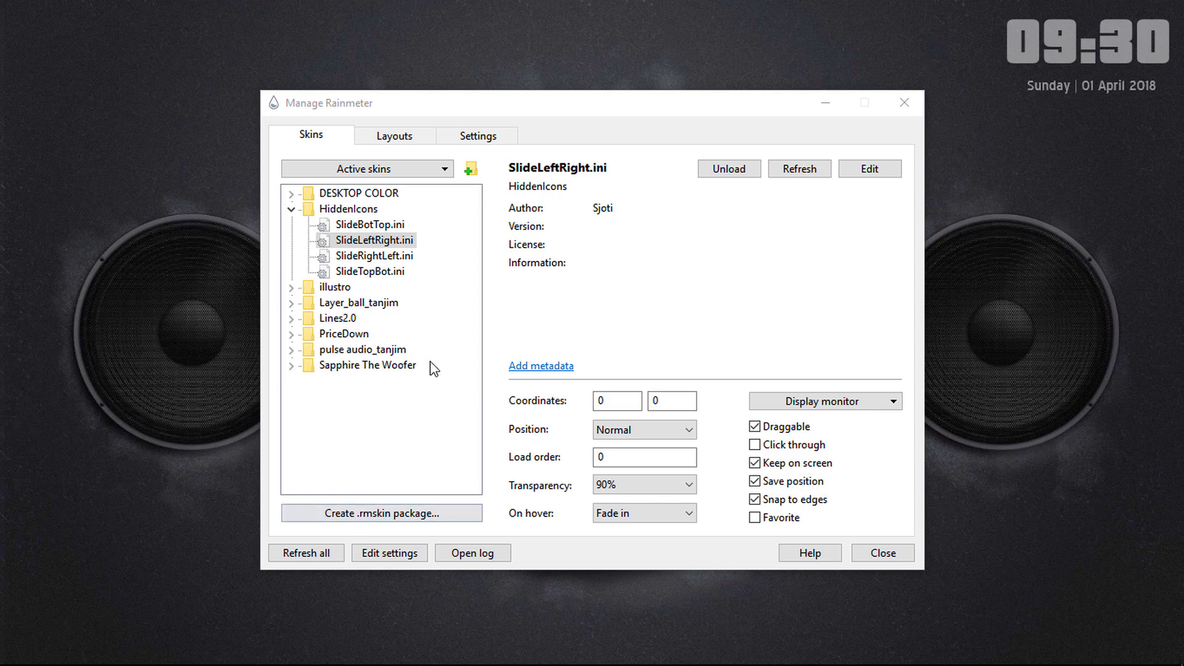
Load AudioWaveform.ini from the illustro Audio skins and minimize the Manage Rainmeter window to view the desktop.
left_click(292, 290)
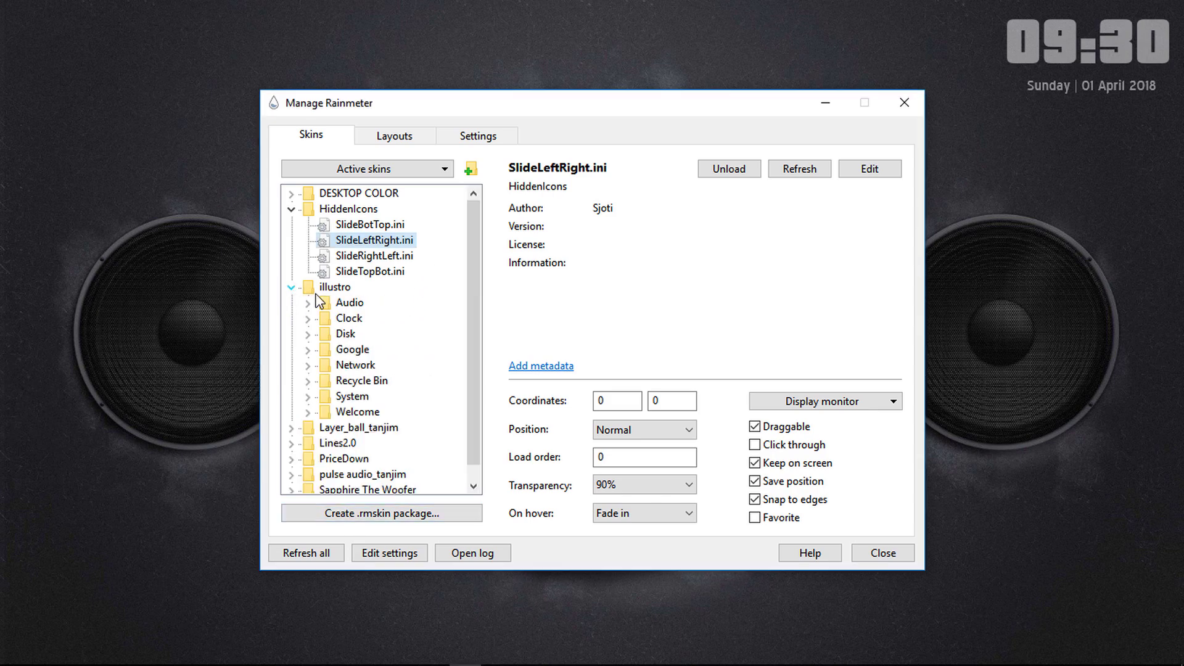
left_click(308, 303)
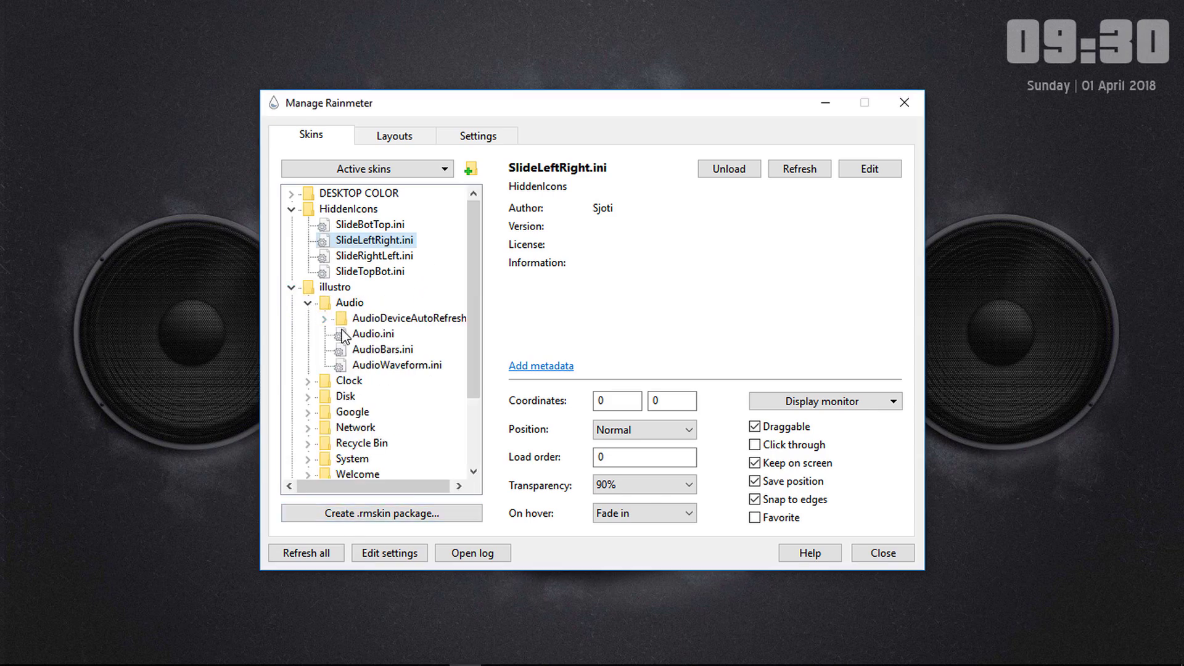
left_click(403, 367)
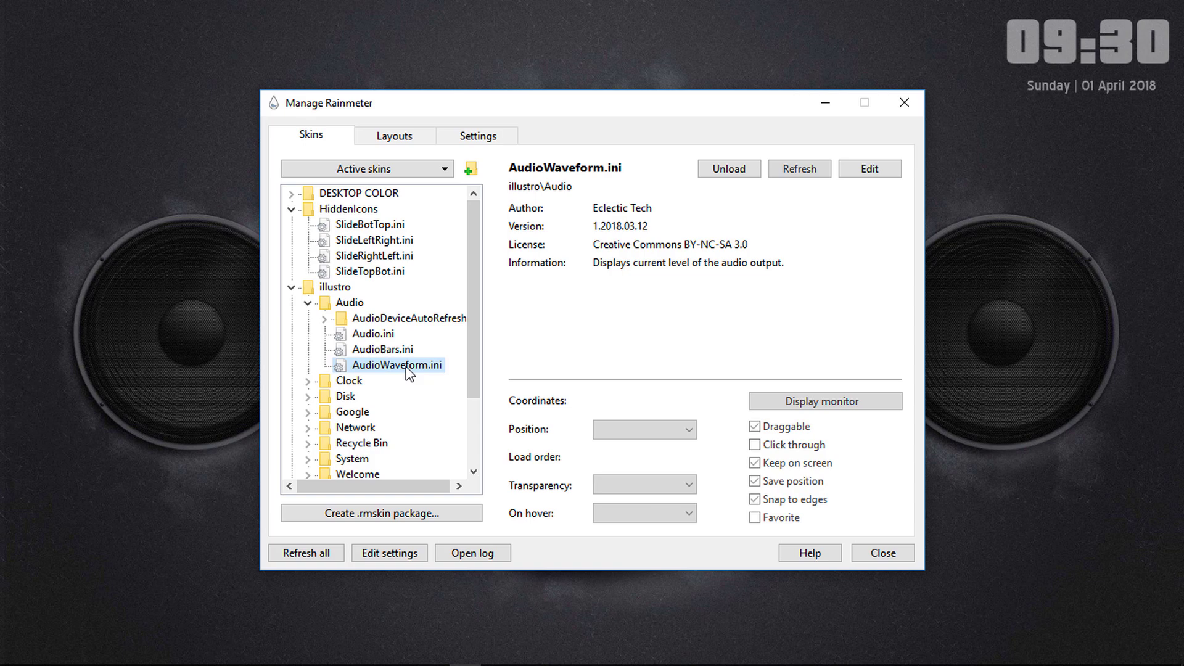
left_click(825, 102)
mouse_move(905, 662)
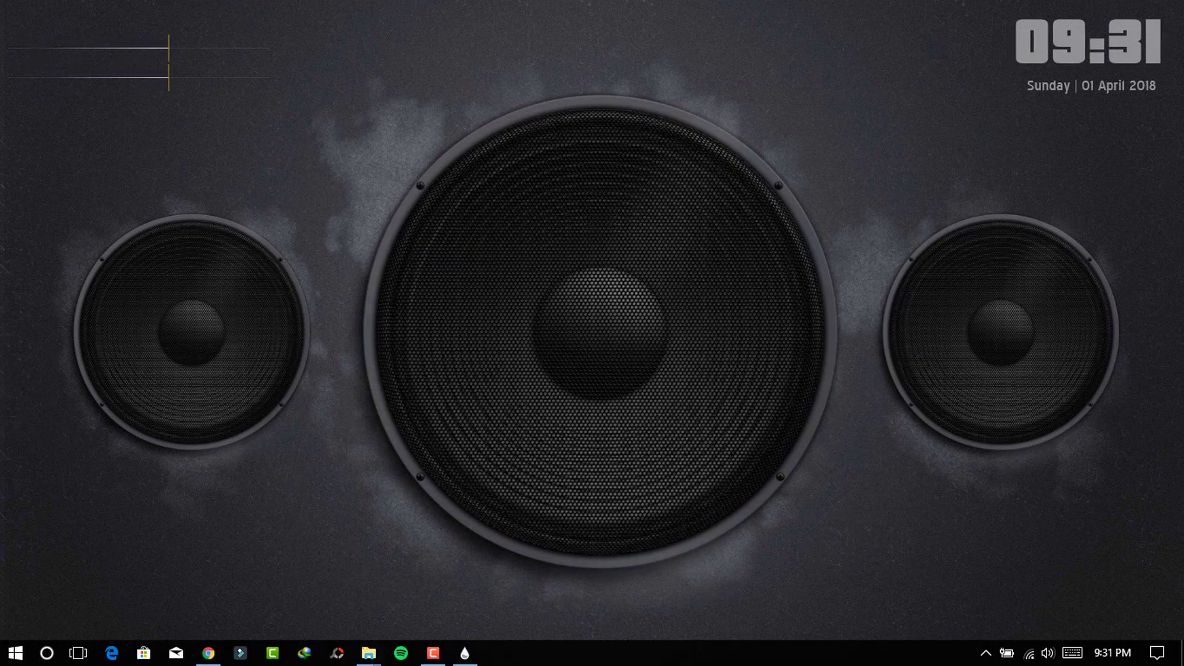
Refresh all skins in Manage Rainmeter, load Pulse Audio.ini from pulse audio_tanjim and minimize the window.
left_click(466, 654)
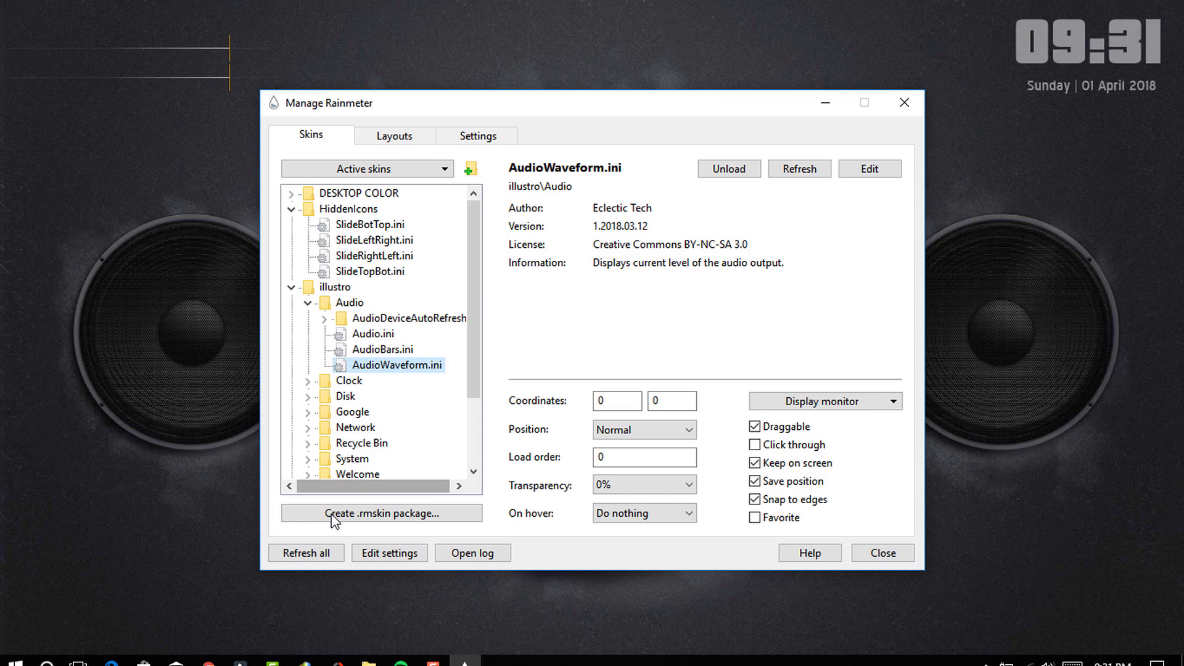
left_click(314, 553)
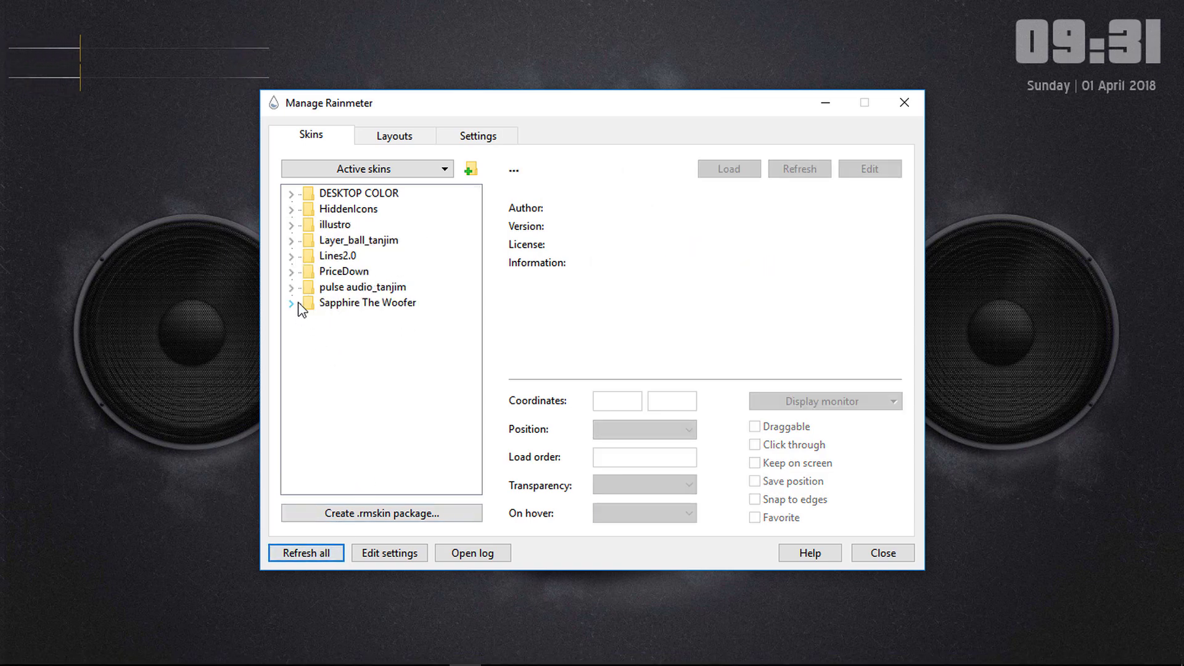
left_click(291, 287)
left_click(345, 303)
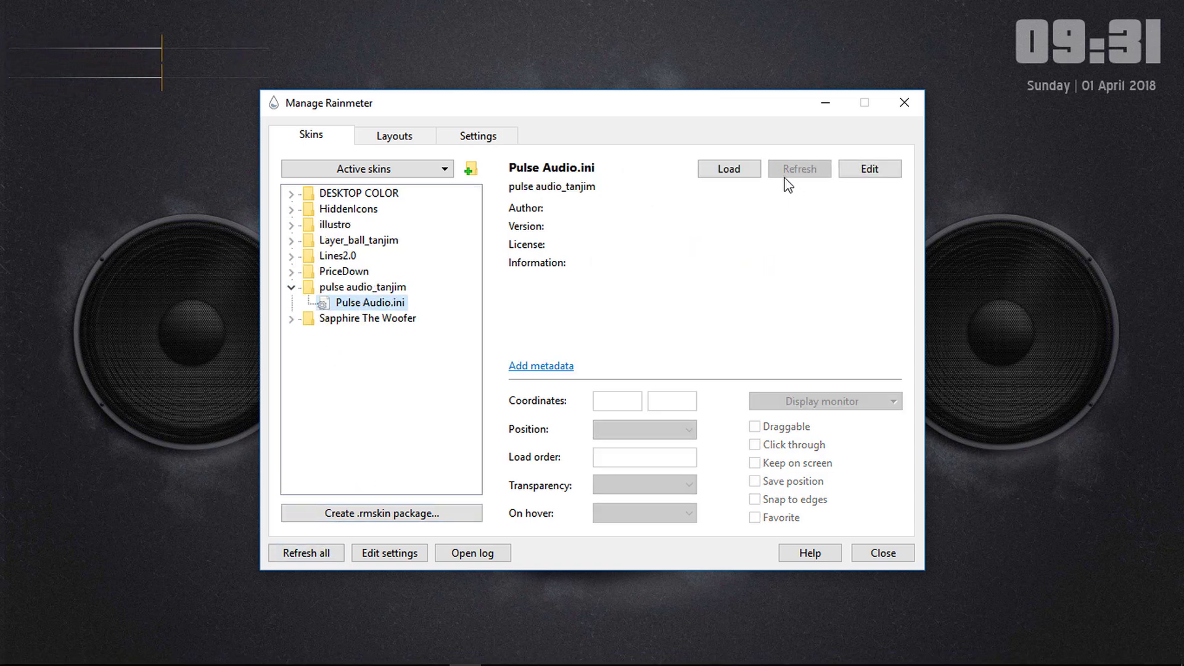
left_click(729, 169)
left_click(824, 102)
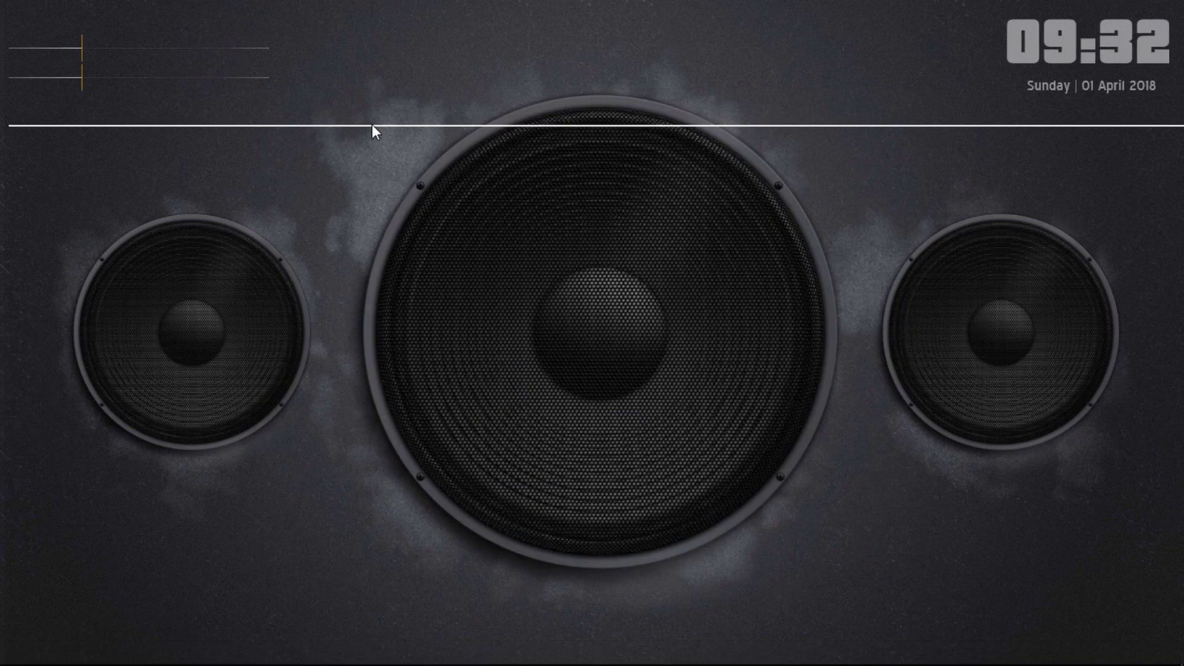
Edit the WaveformWidth value in the Pulse Audio skin file, save the file and close Notepad.
right_click(372, 127)
left_click(425, 250)
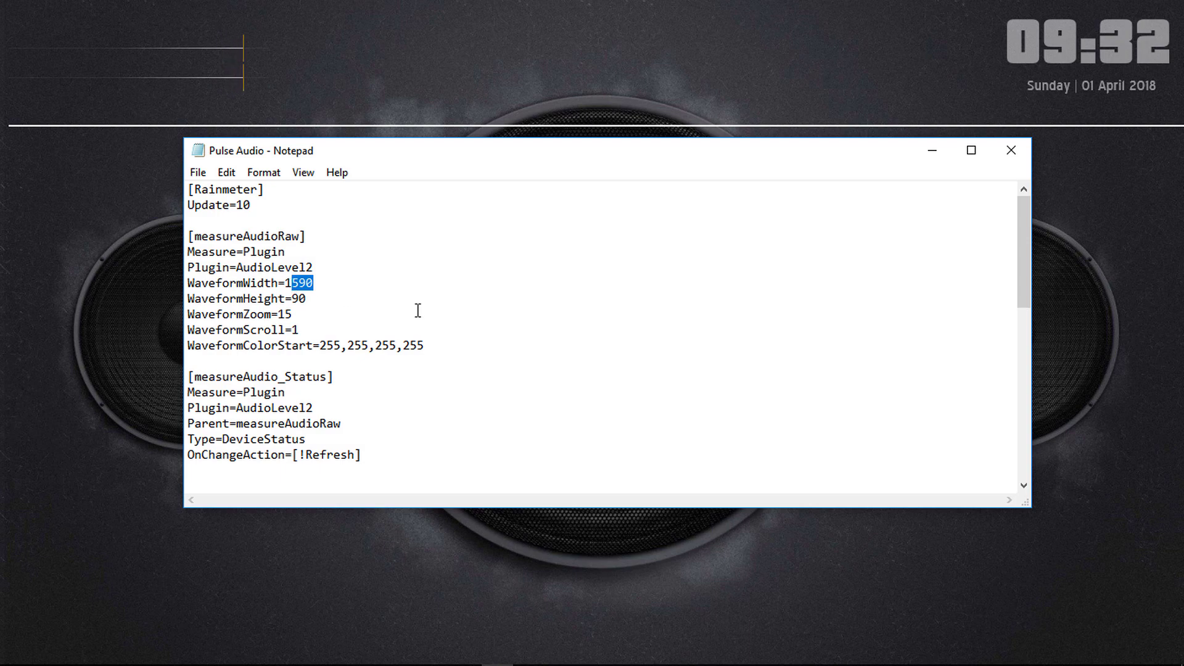
left_click_drag(1023, 258, 1021, 428)
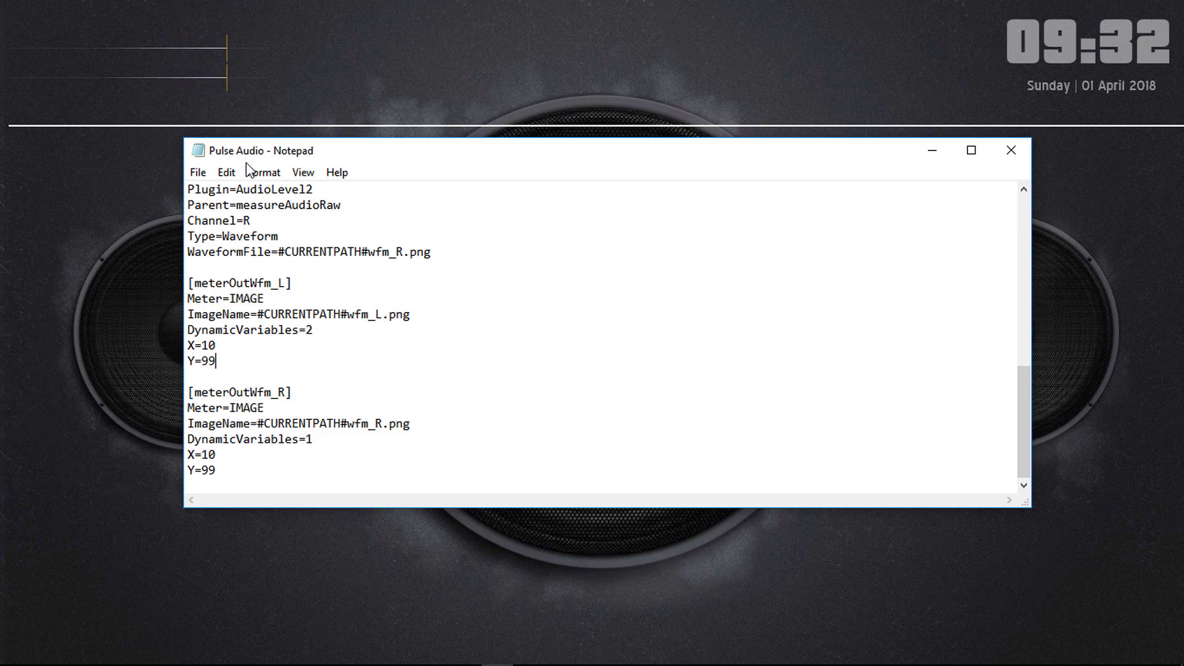
left_click(207, 173)
left_click(231, 232)
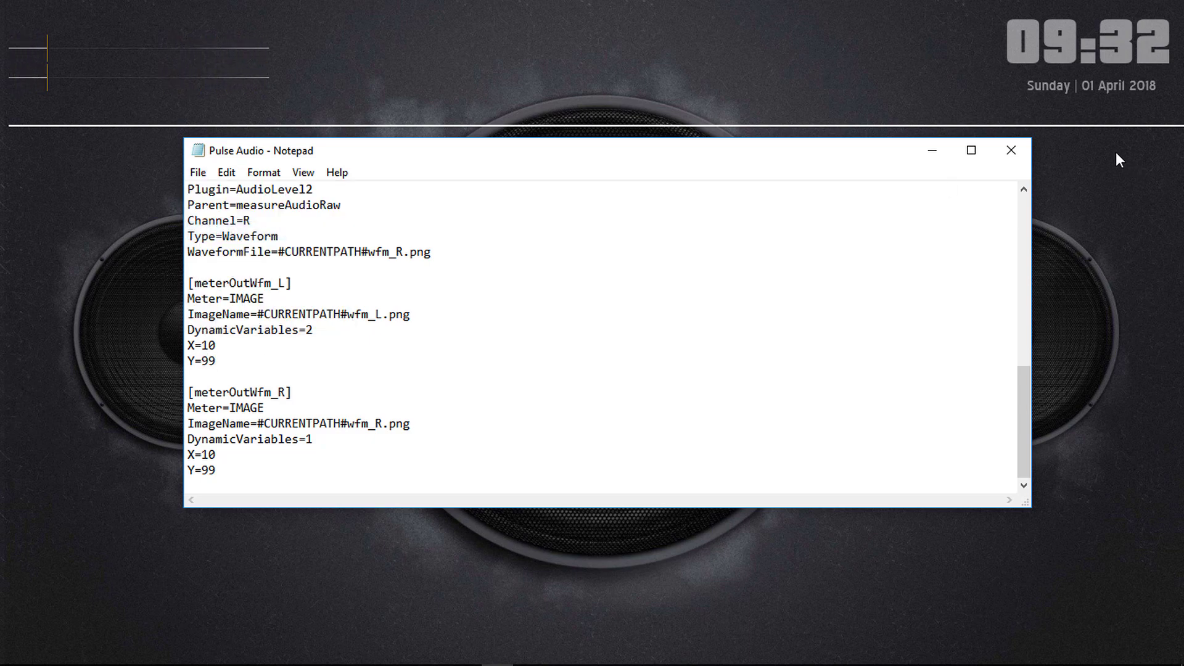
left_click(1012, 155)
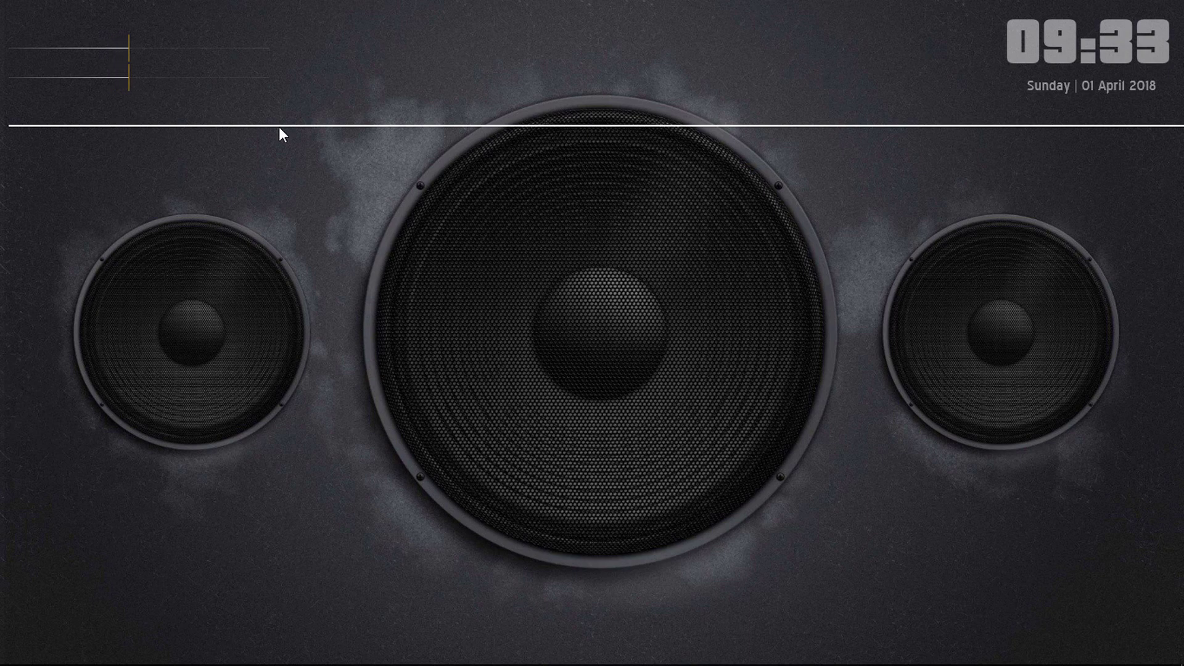
Refresh the pulse audio_tanjim skin and move its line across the centers of the three wallpaper speakers.
right_click(279, 126)
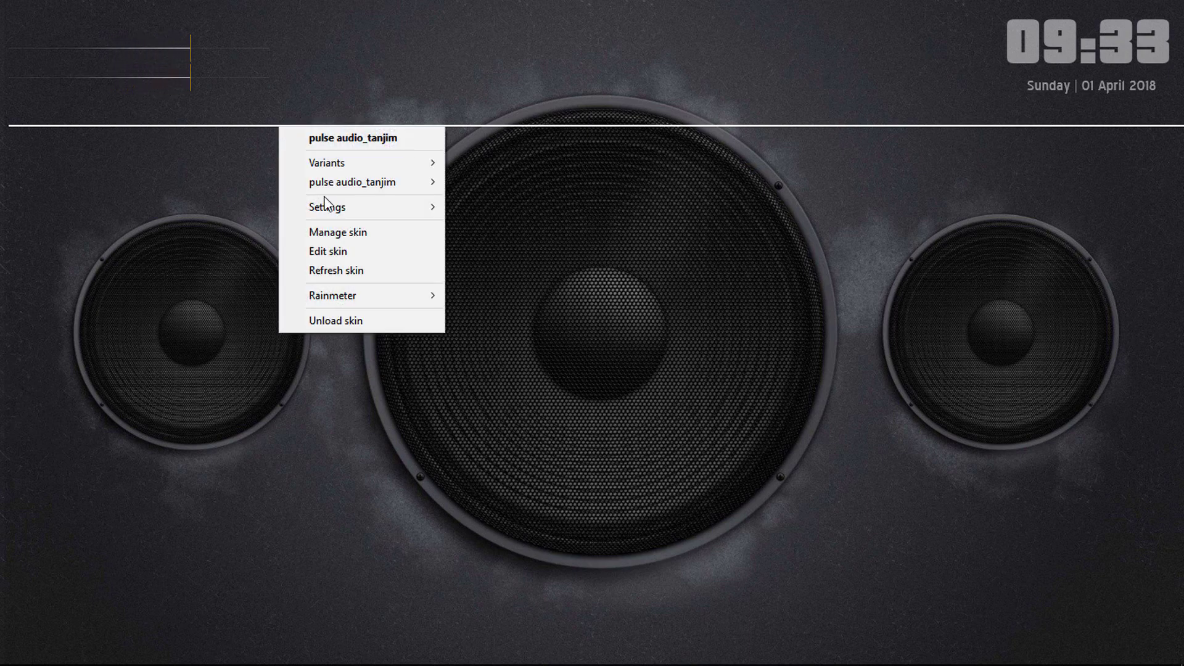
left_click(336, 270)
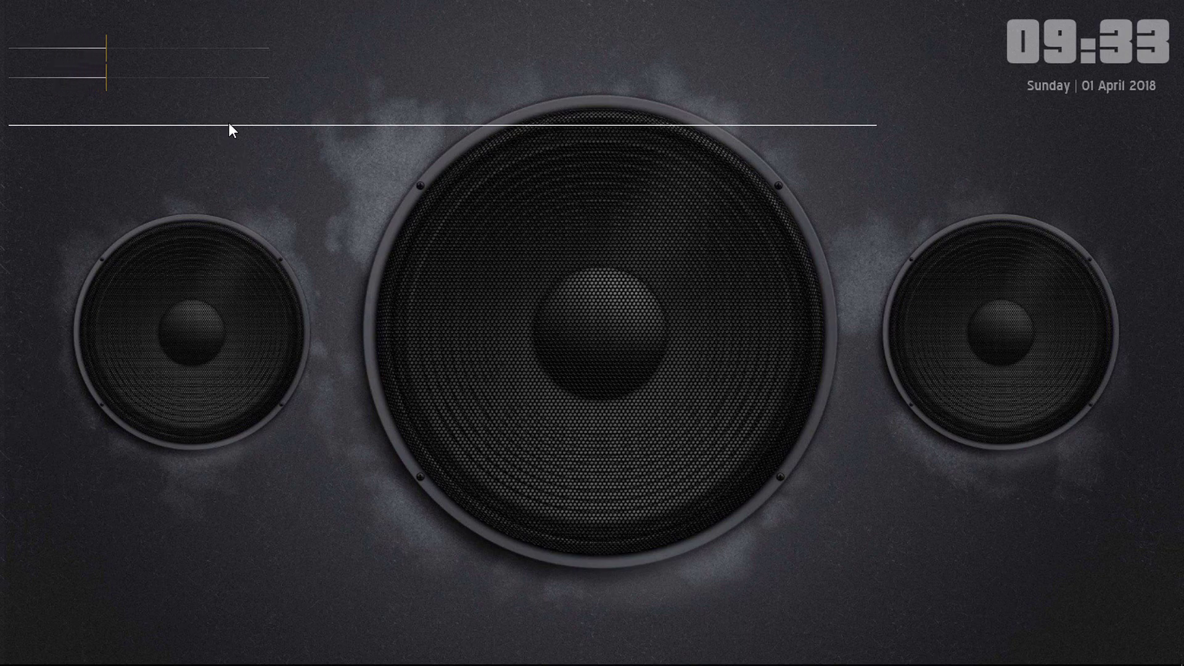
left_click_drag(228, 124, 376, 333)
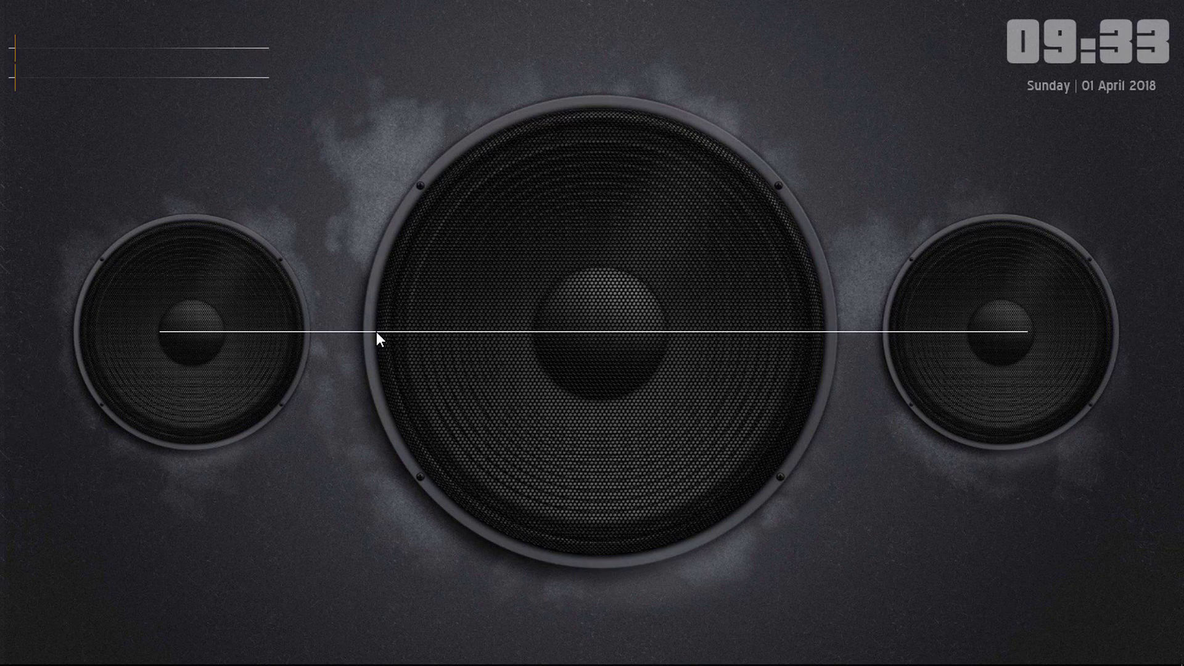
Refresh all skins in Manage Rainmeter and load SUBWOOFER.ini from both folders 1 and 2 of WooferSmall's Without Visualizer set.
mouse_move(601, 648)
left_click(464, 652)
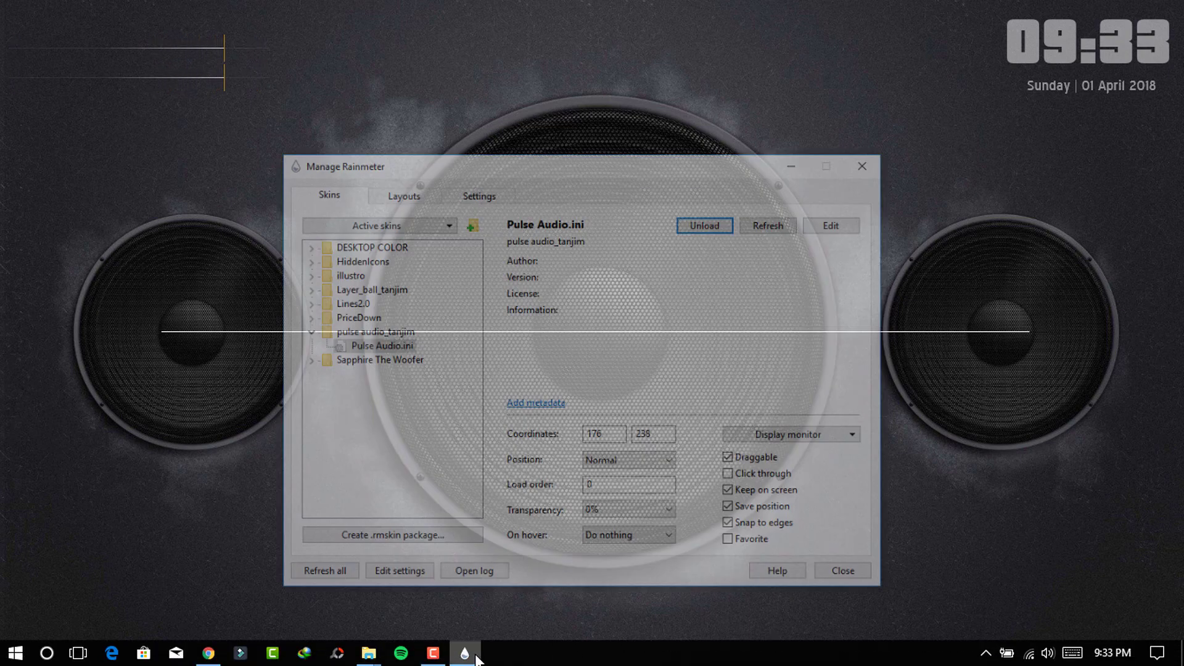
left_click(319, 548)
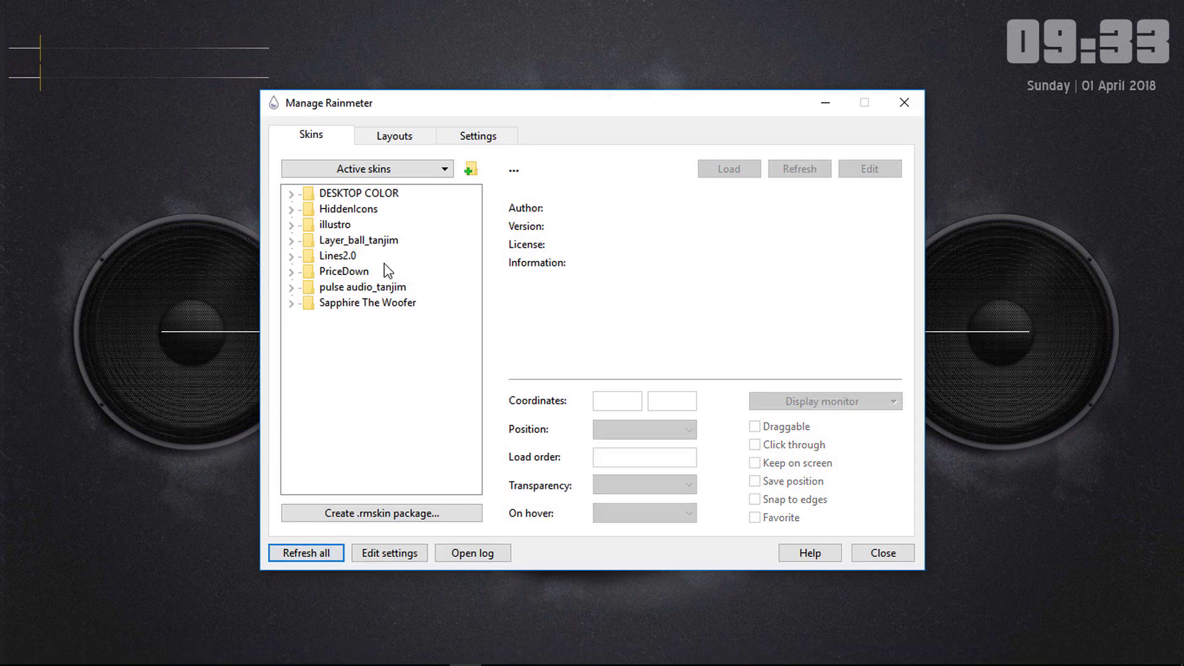
left_click(291, 303)
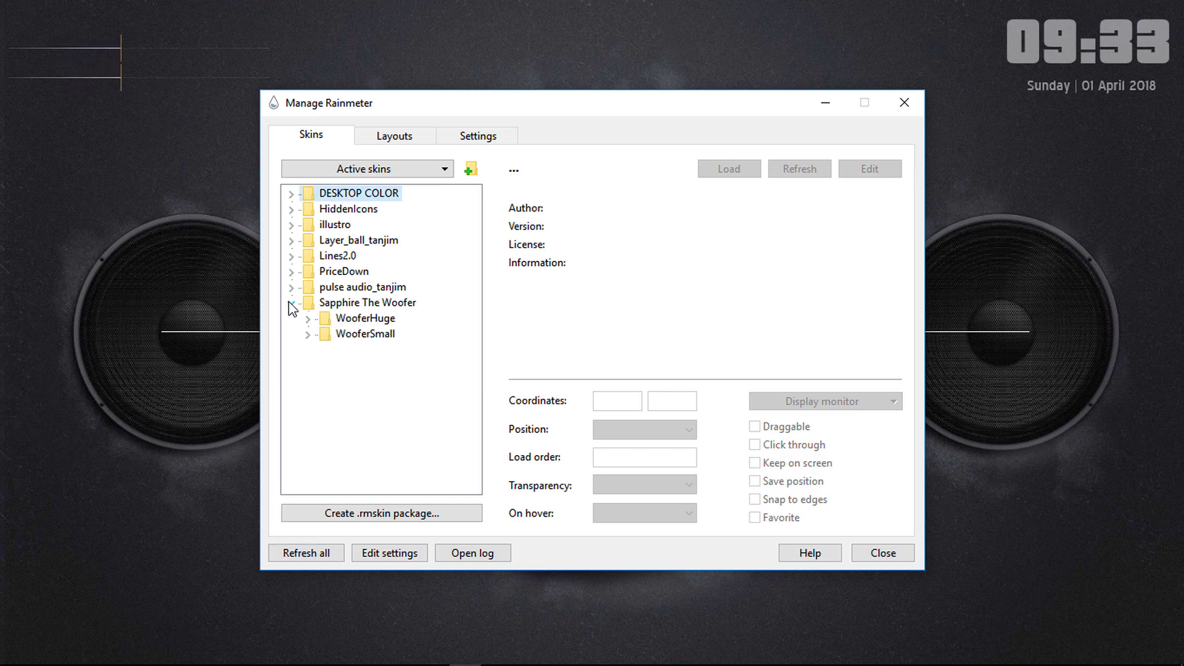
left_click(308, 335)
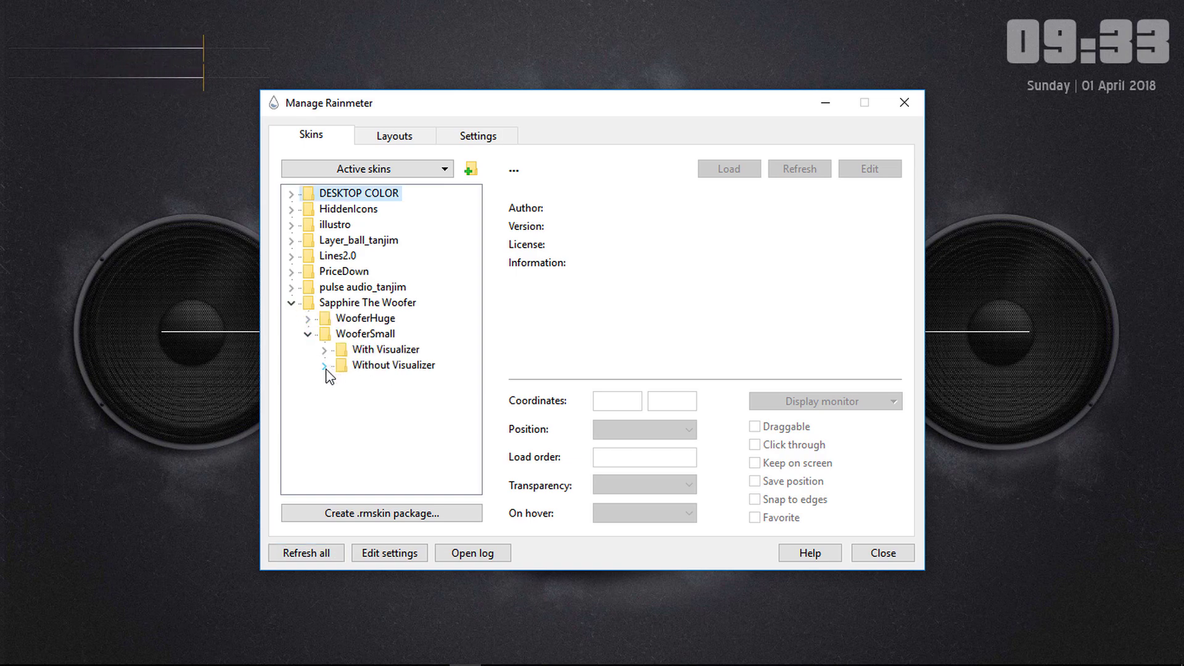
left_click(341, 381)
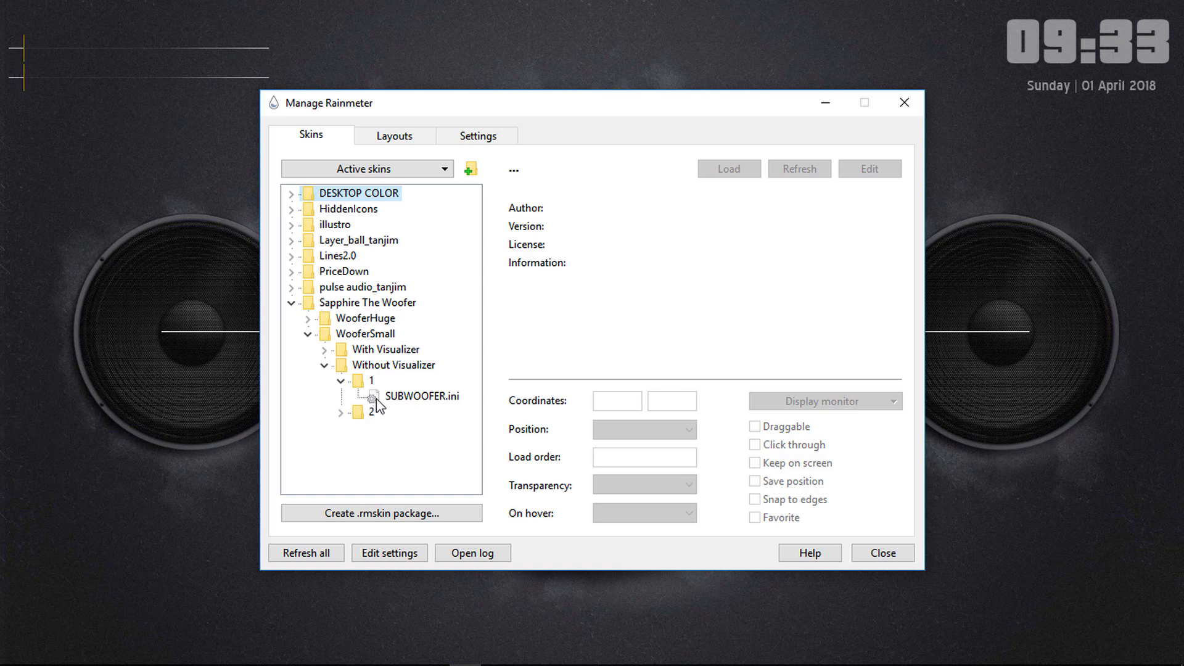
double_click(376, 398)
left_click(341, 412)
double_click(392, 425)
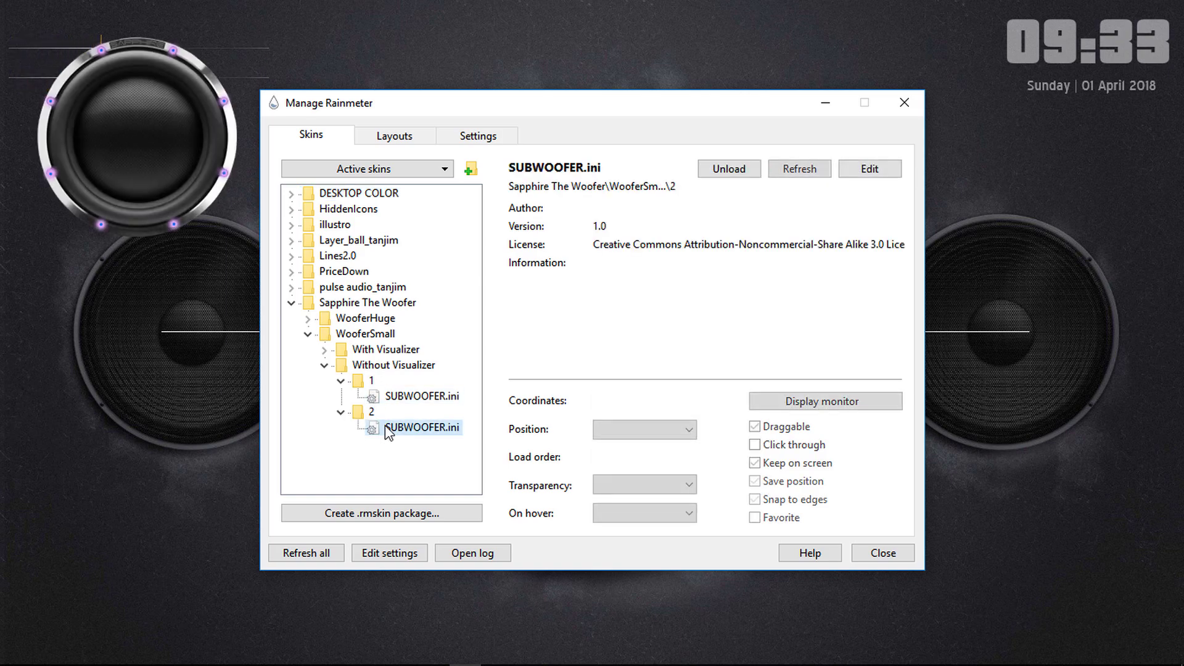
Minimize Manage Rainmeter and move the two subwoofer skins onto the two small wallpaper speakers.
left_click(818, 112)
left_click_drag(277, 100, 1024, 292)
left_click_drag(153, 126, 202, 298)
mouse_move(370, 653)
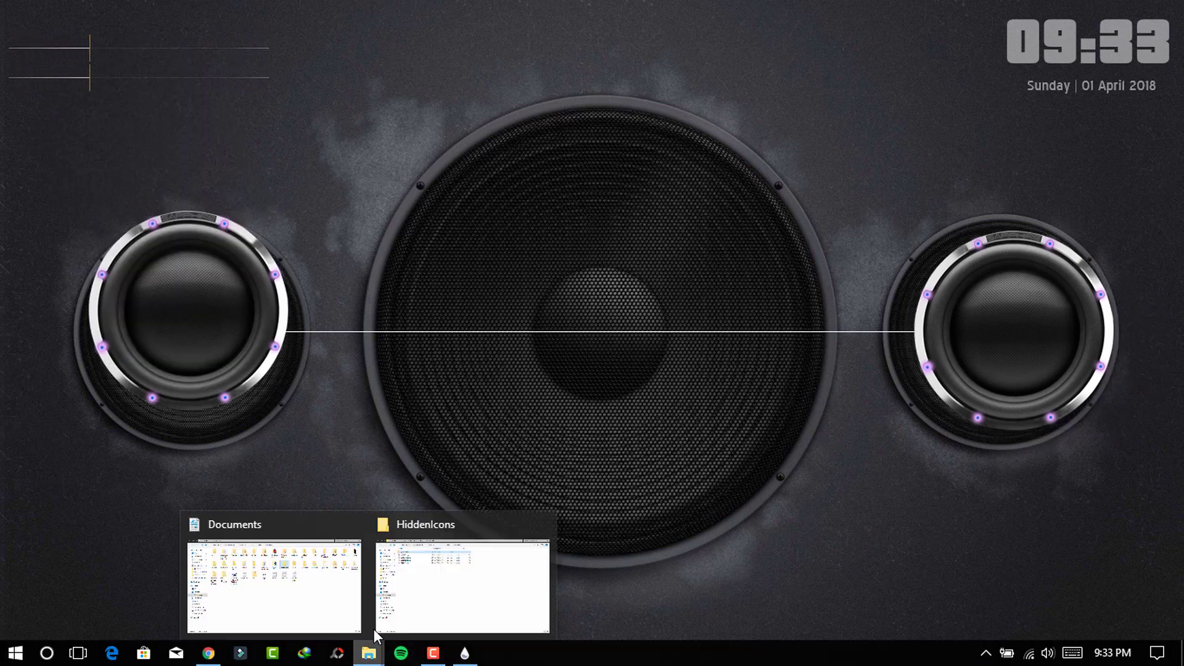
left_click(312, 595)
left_click(691, 234)
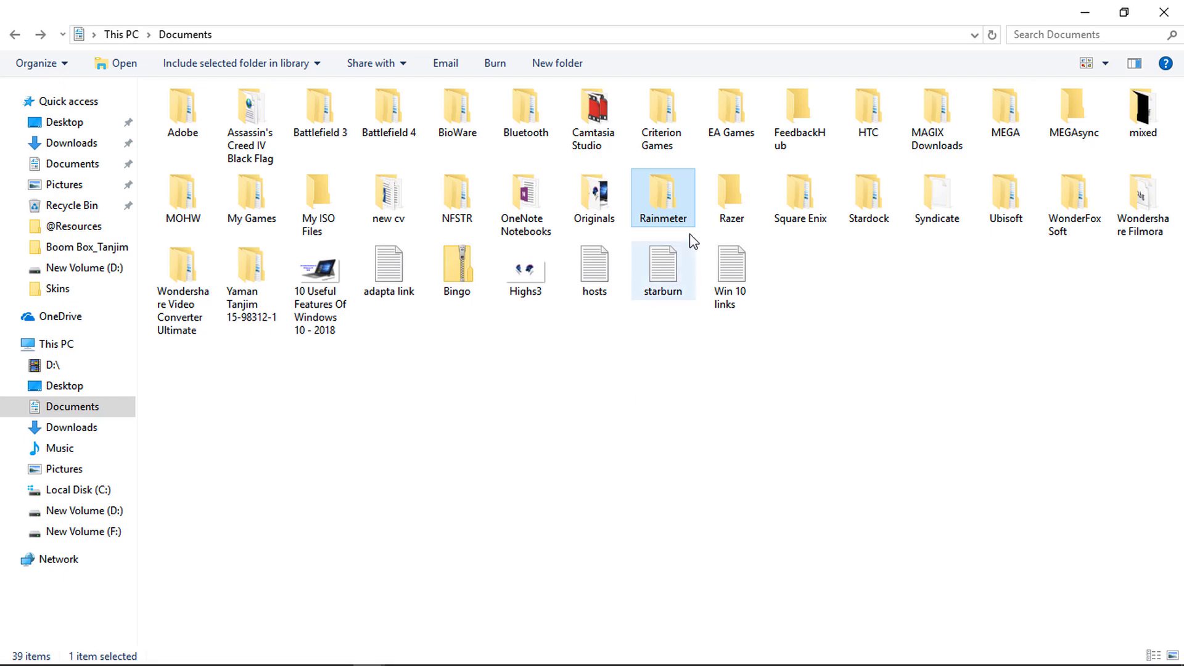
double_click(679, 211)
double_click(188, 132)
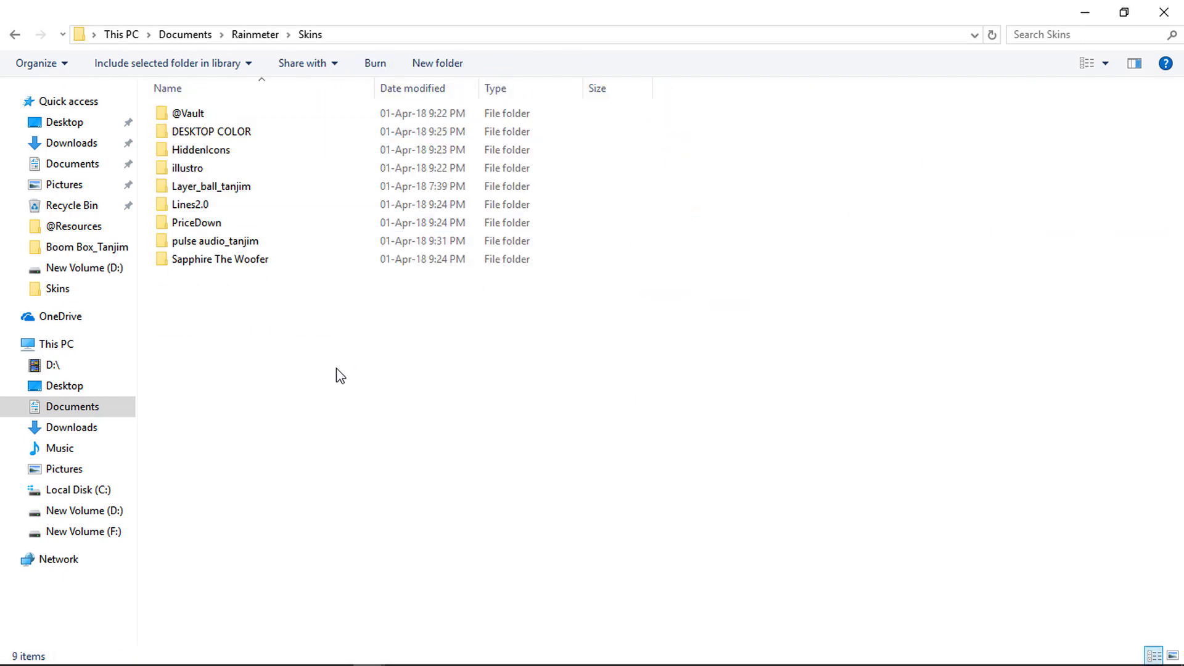
double_click(251, 261)
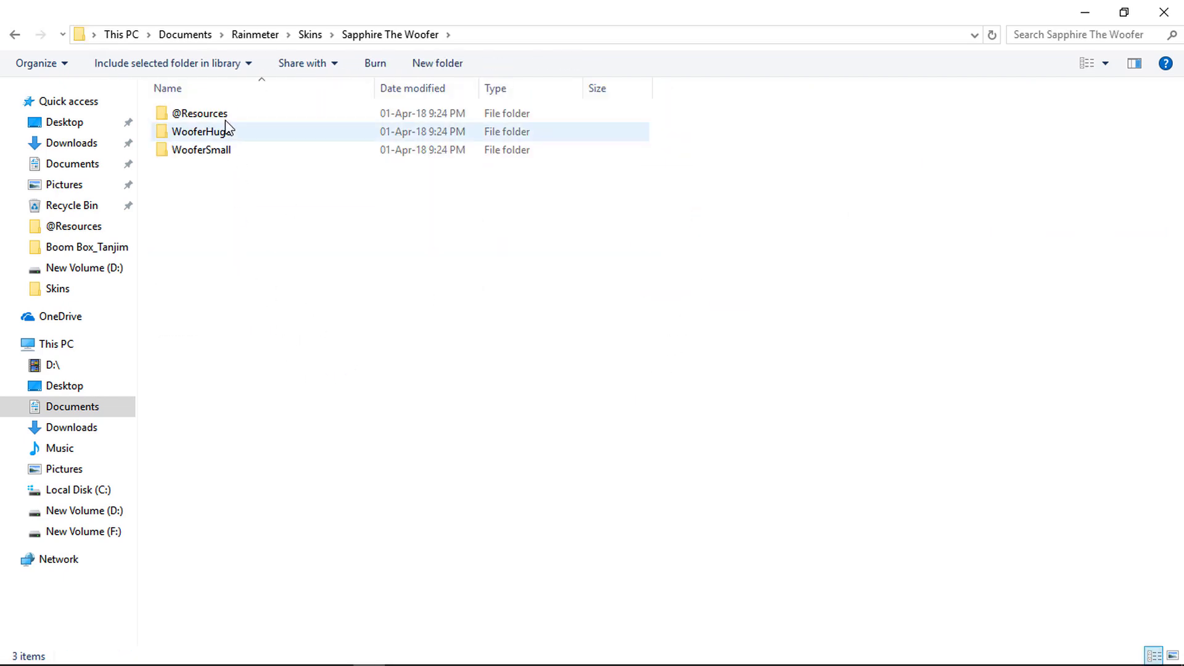
left_click(219, 115)
double_click(219, 115)
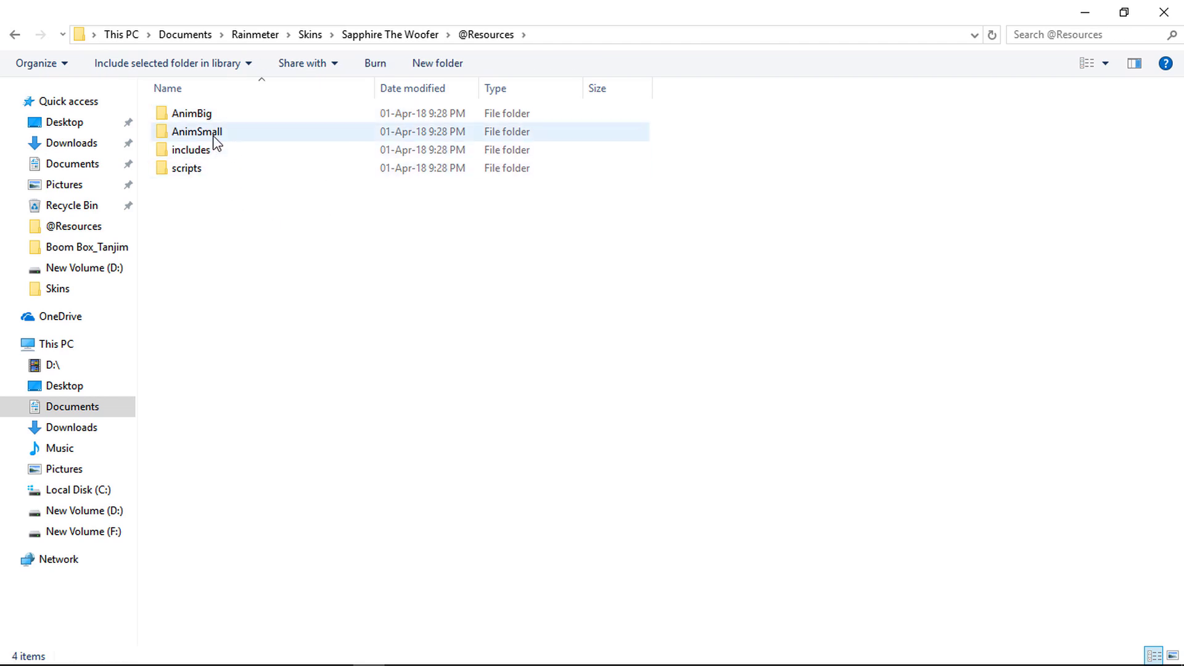
double_click(213, 132)
left_click(302, 236)
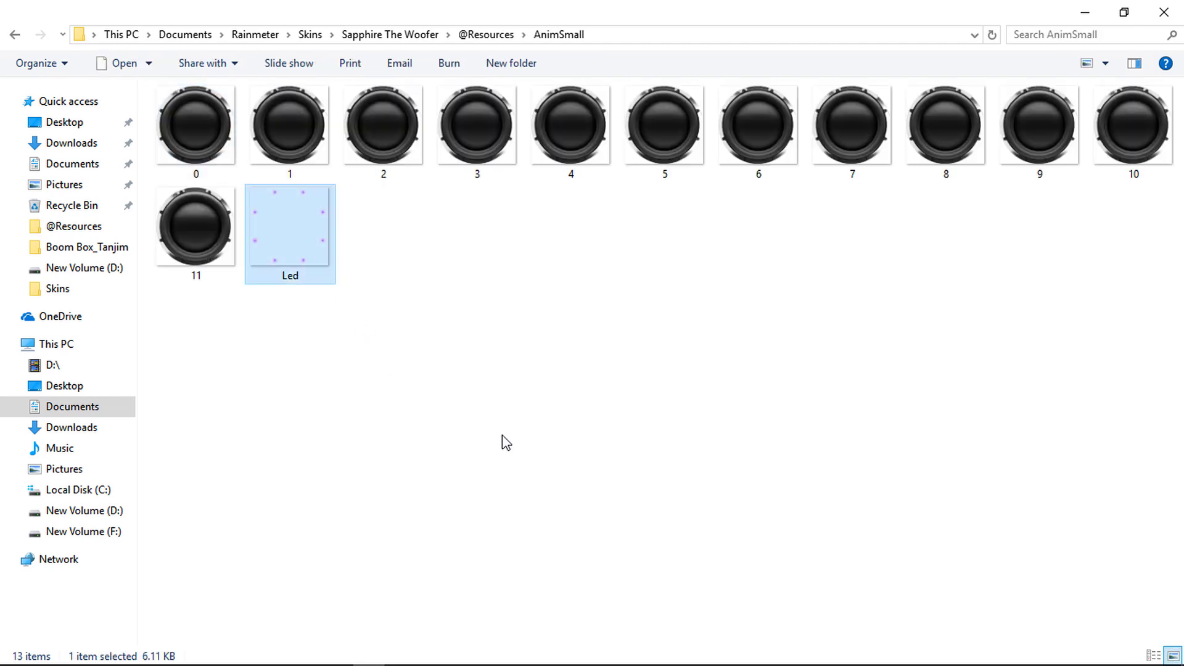
key("Delete")
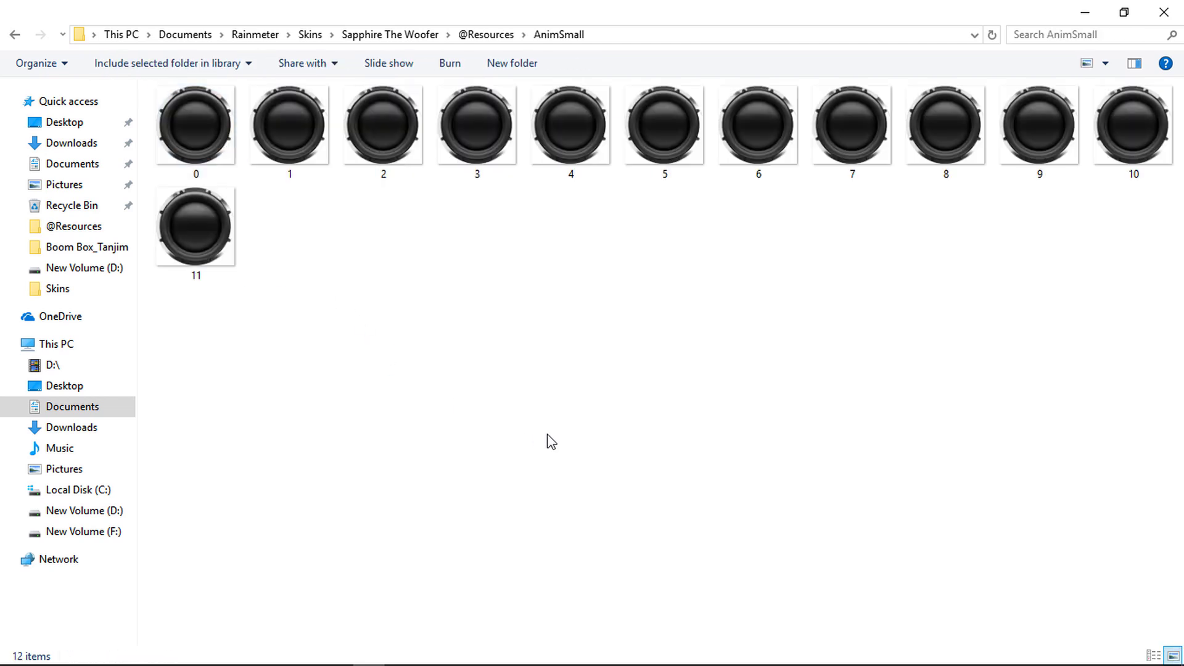
left_click(1163, 13)
Refresh both small subwoofer skins on the desktop.
right_click(180, 297)
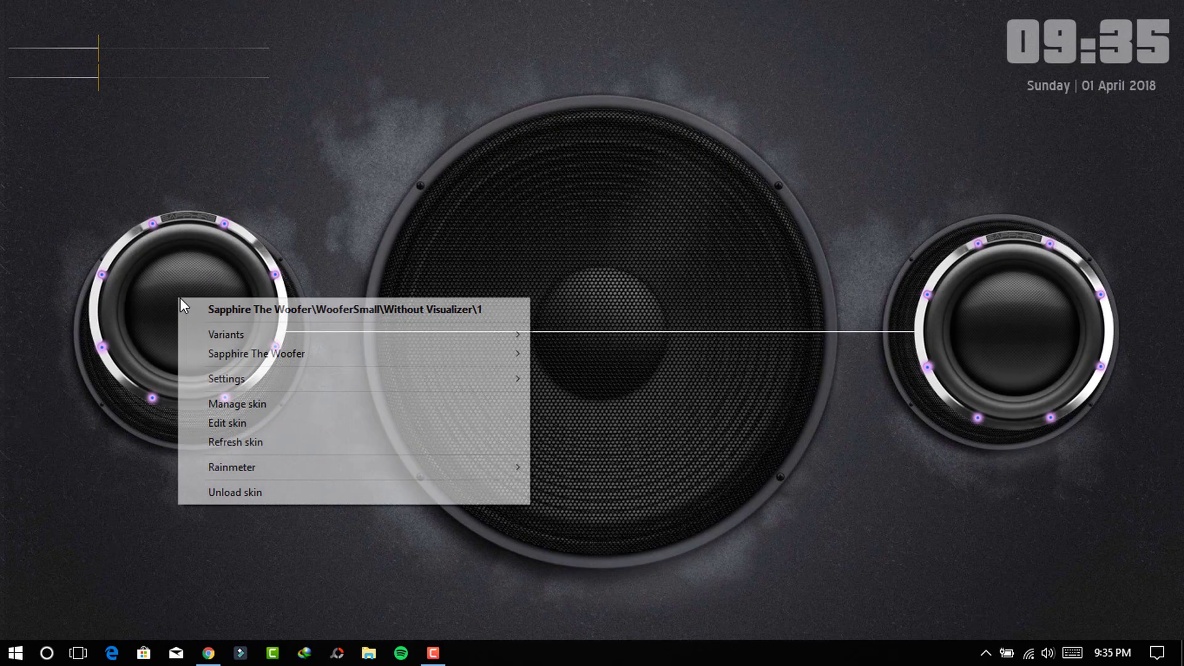
left_click(236, 442)
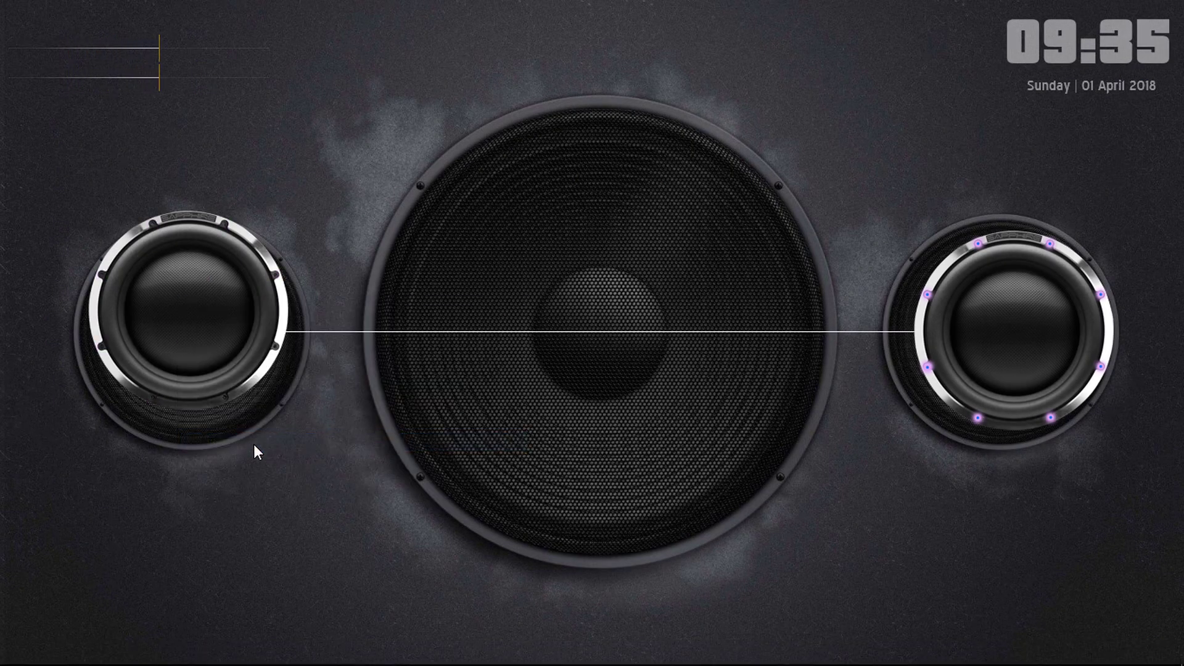
right_click(1047, 324)
left_click(902, 466)
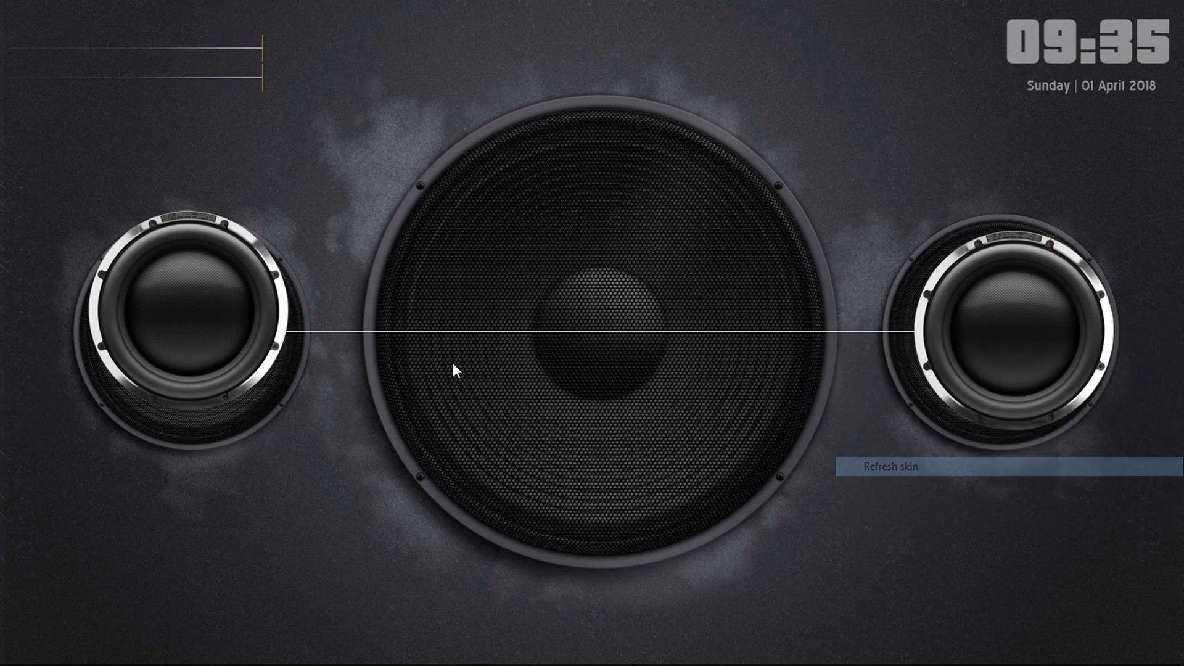
Turn off Keep on screen and Snap to edges for the Without Visualizer\1 subwoofer skin.
right_click(211, 287)
mouse_move(530, 372)
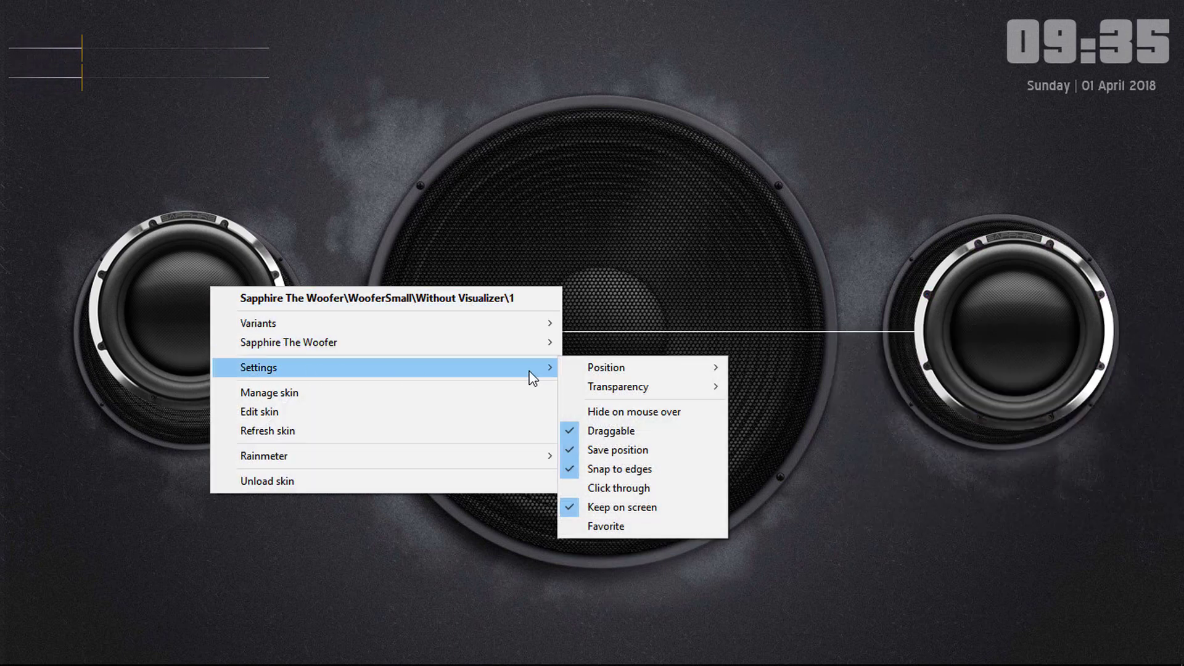
left_click(635, 512)
right_click(193, 300)
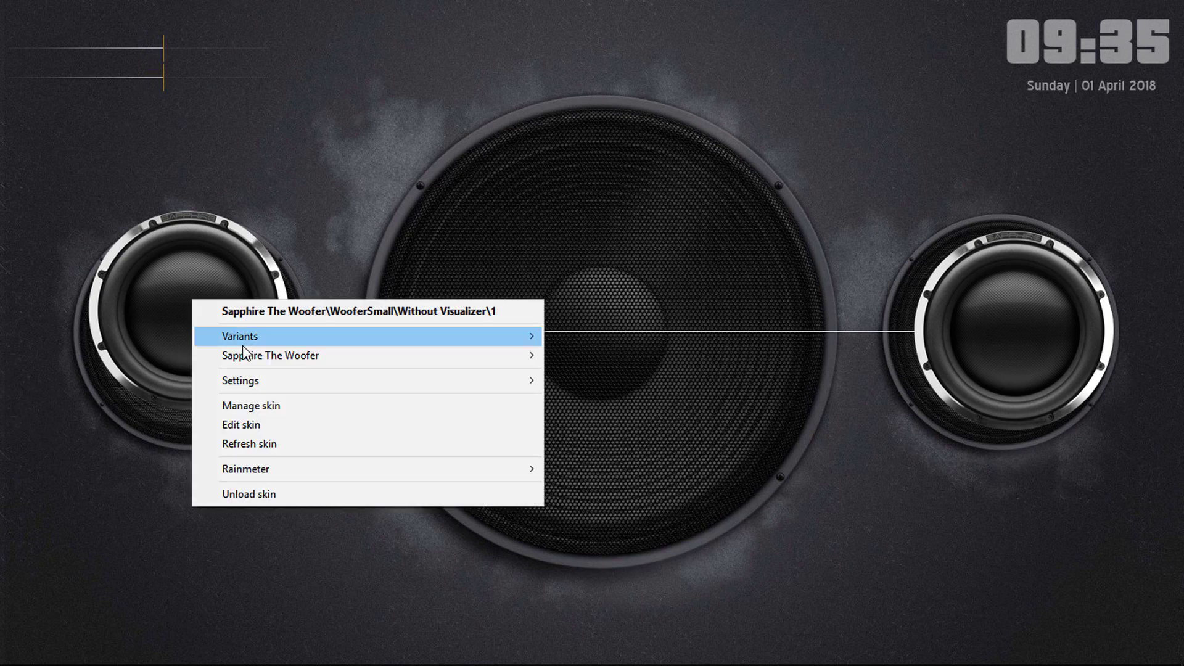
mouse_move(335, 382)
left_click(616, 482)
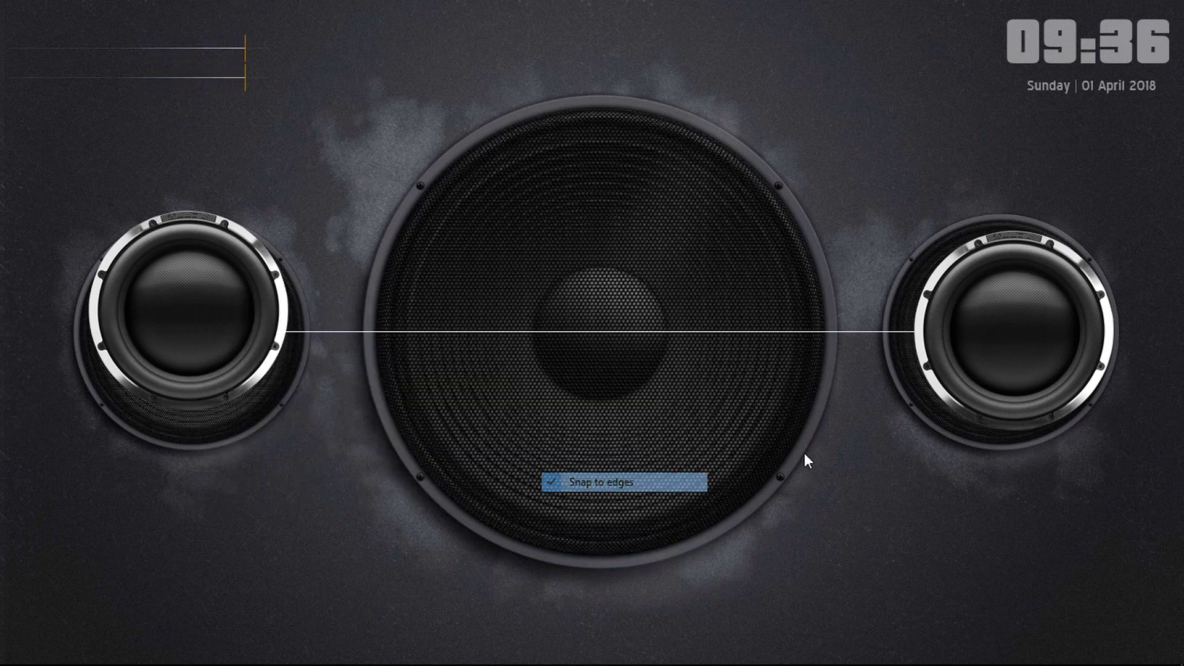
Turn off Keep on screen and Snap to edges for the Without Visualizer\2 subwoofer, and center both subwoofers on the small wallpaper speakers.
right_click(1059, 309)
mouse_move(948, 374)
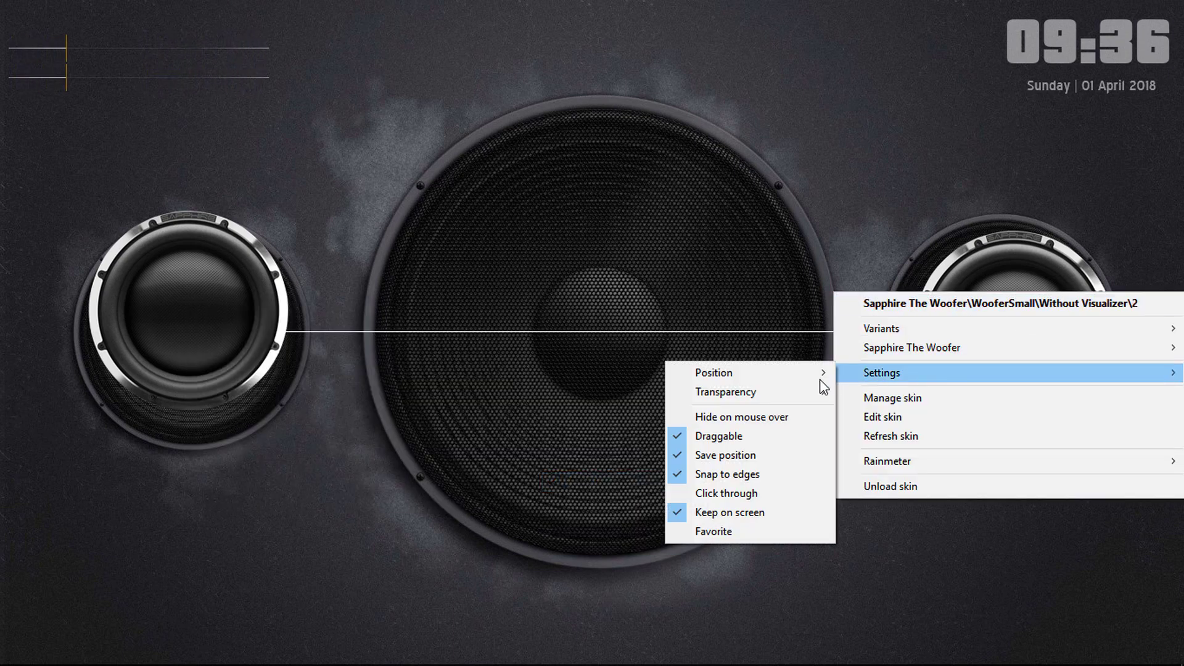
left_click(731, 510)
right_click(1011, 309)
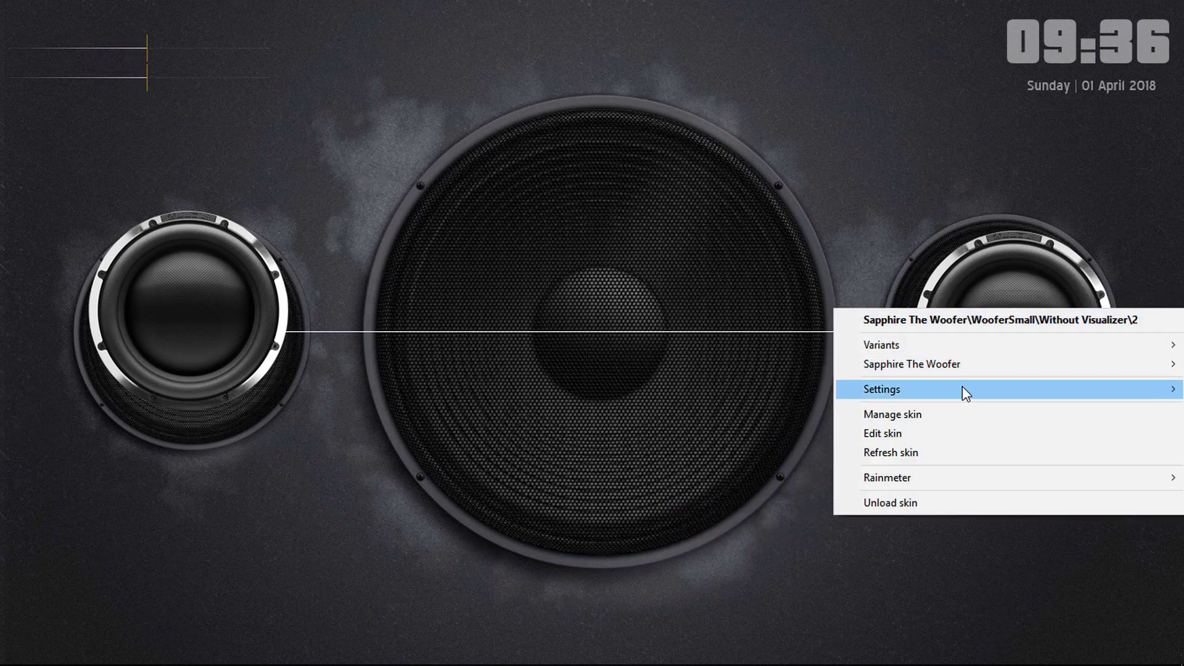
left_click(728, 487)
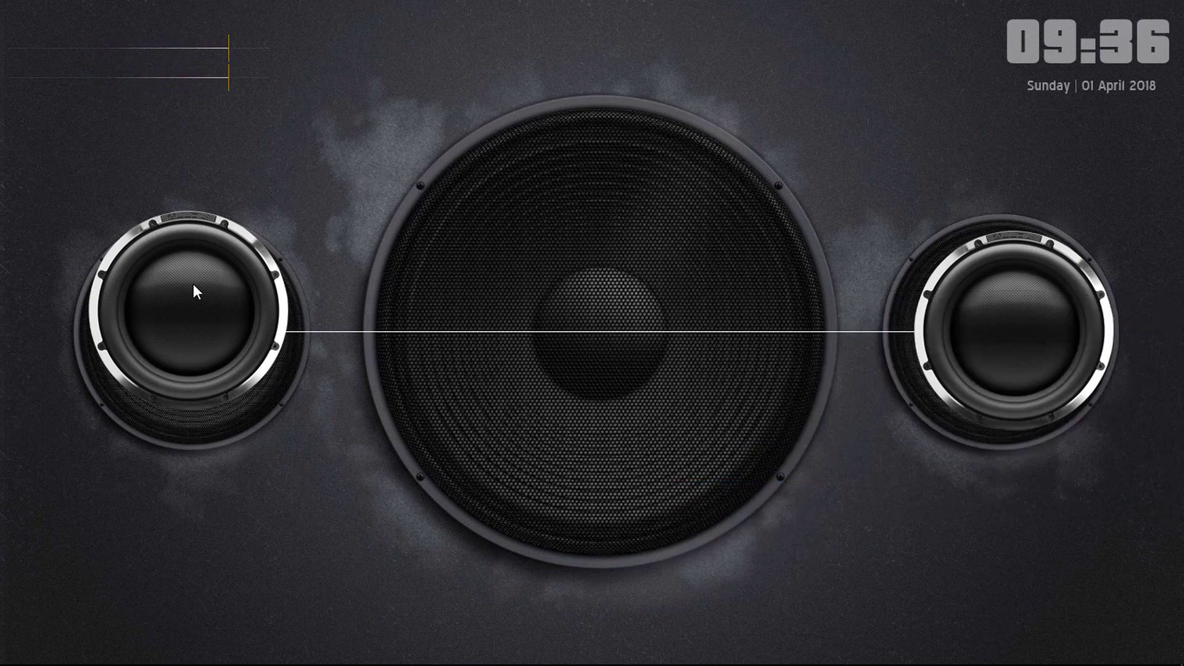
left_click_drag(193, 285, 195, 306)
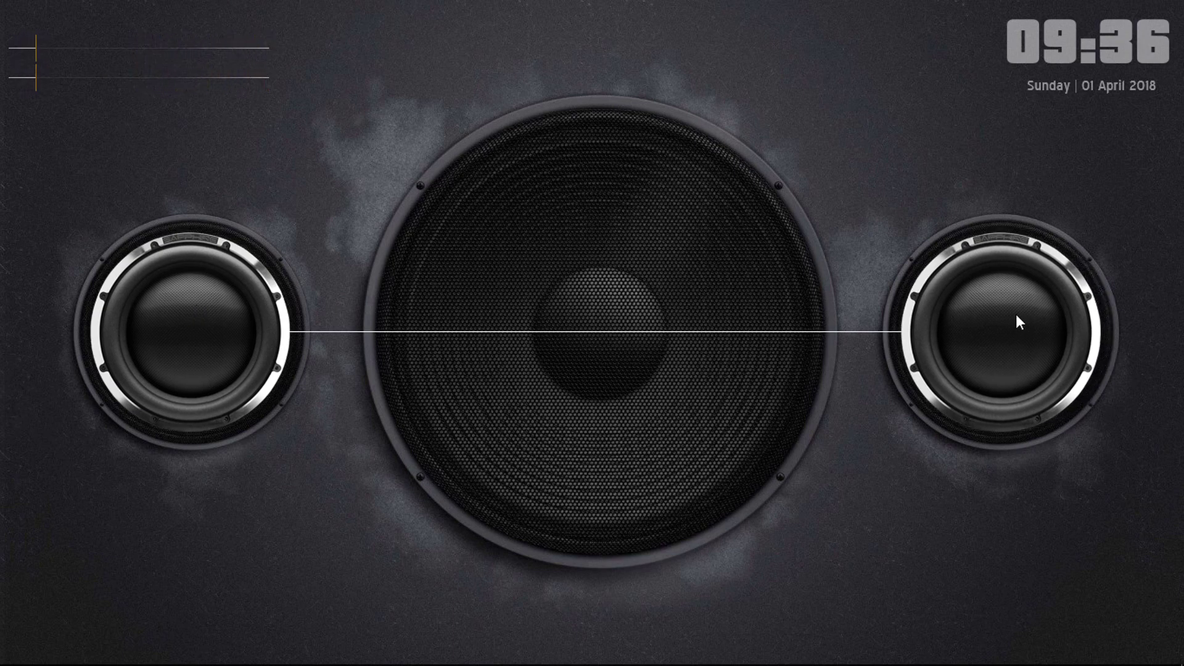
Reopen Manage Rainmeter and load cpuhor.ini and ramhor.ini from the CPU and RAM folders of Lines2.0.
mouse_move(1116, 661)
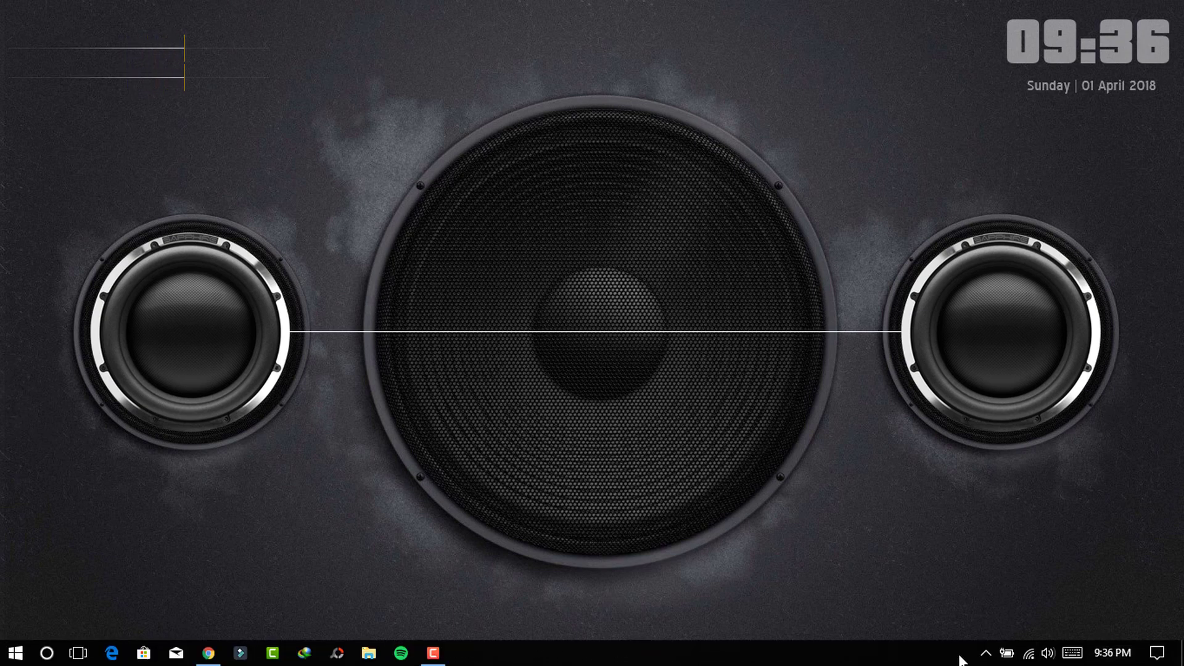
left_click(985, 652)
left_click(967, 589)
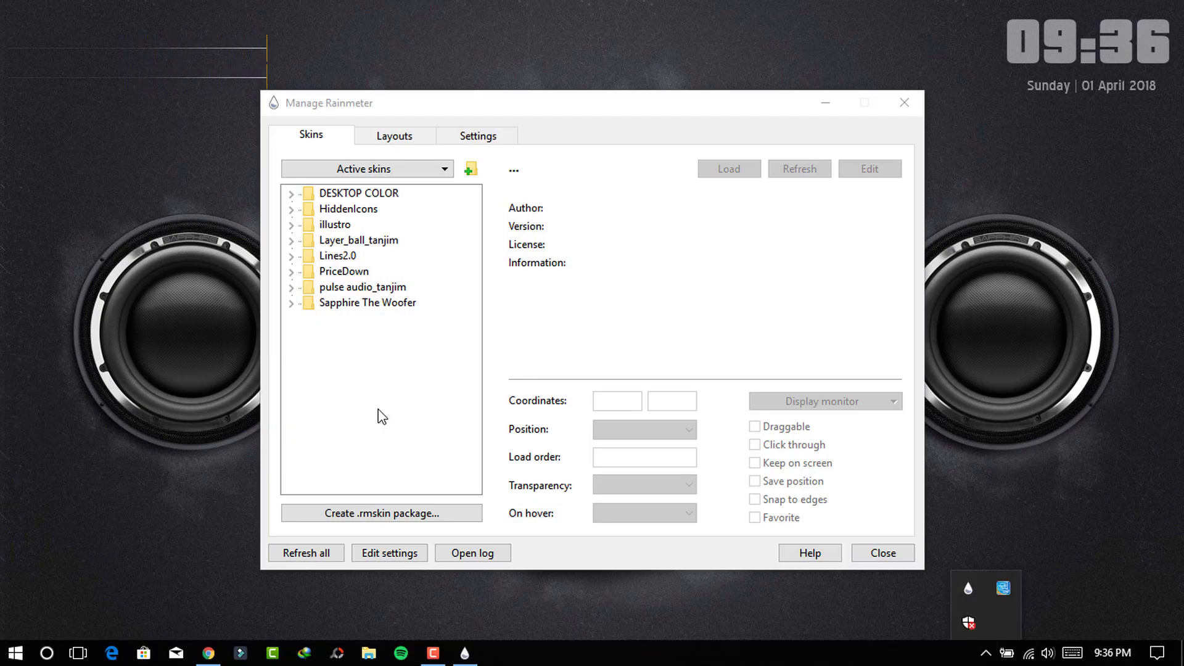
left_click(291, 256)
left_click(308, 288)
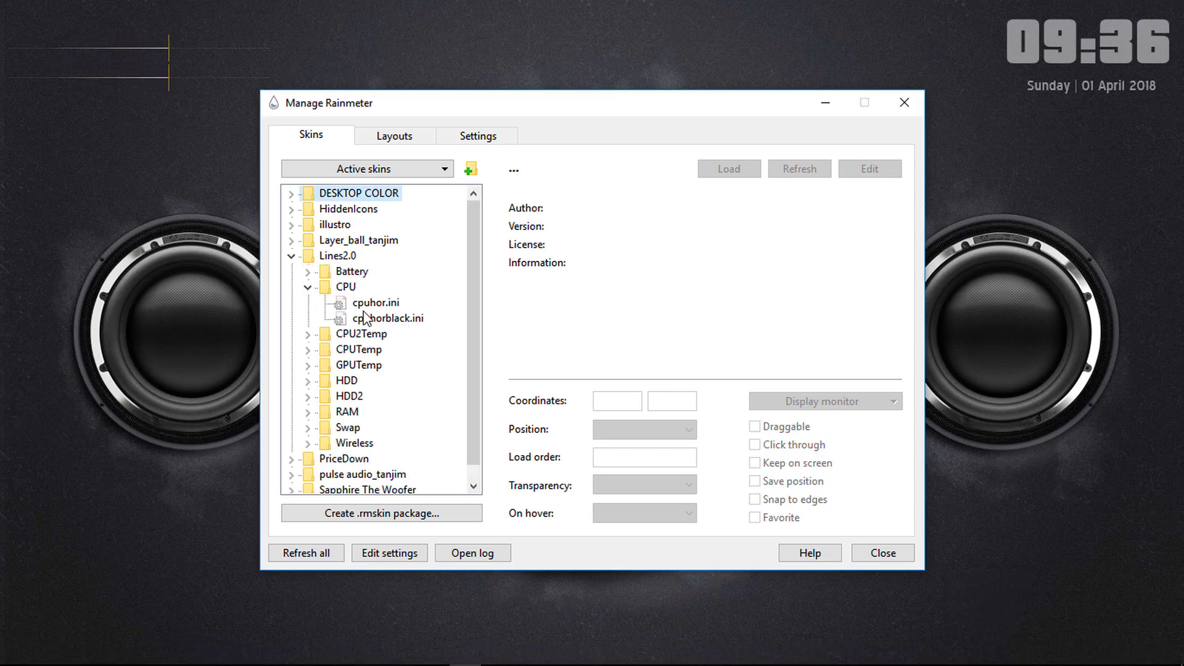
double_click(370, 303)
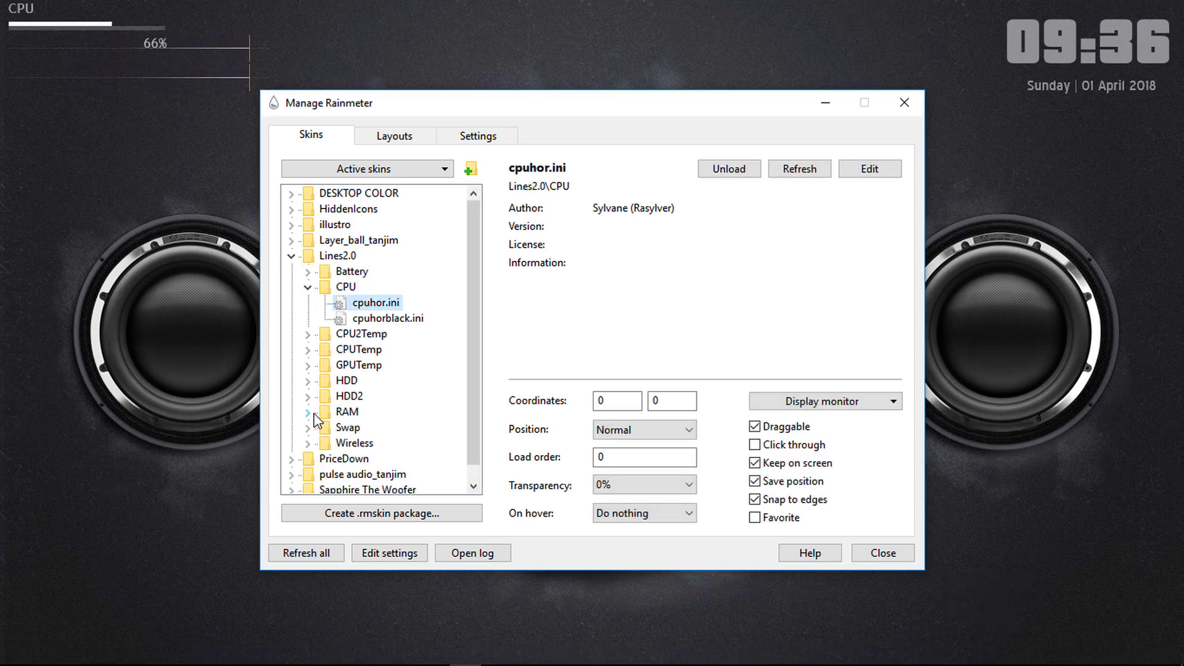
double_click(333, 411)
double_click(370, 427)
Move the Manage Rainmeter window aside and stack the CPU and RAM meters below the clock's date.
left_click_drag(553, 105, 303, 332)
left_click_drag(80, 23, 1087, 126)
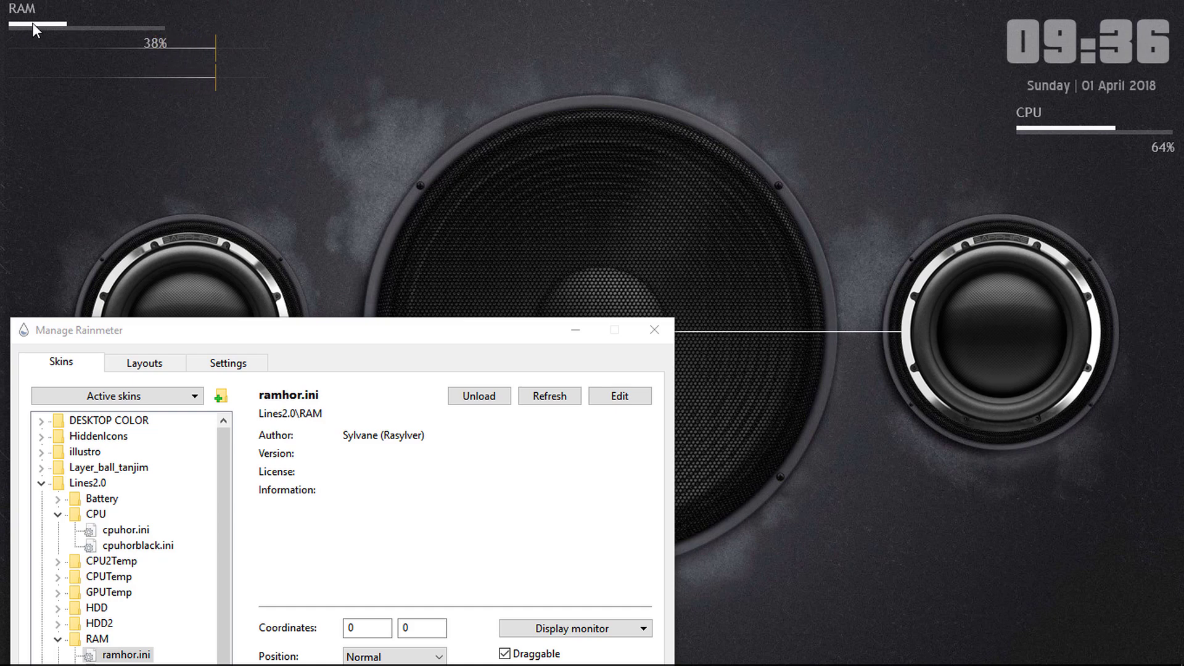
left_click_drag(32, 24, 1048, 168)
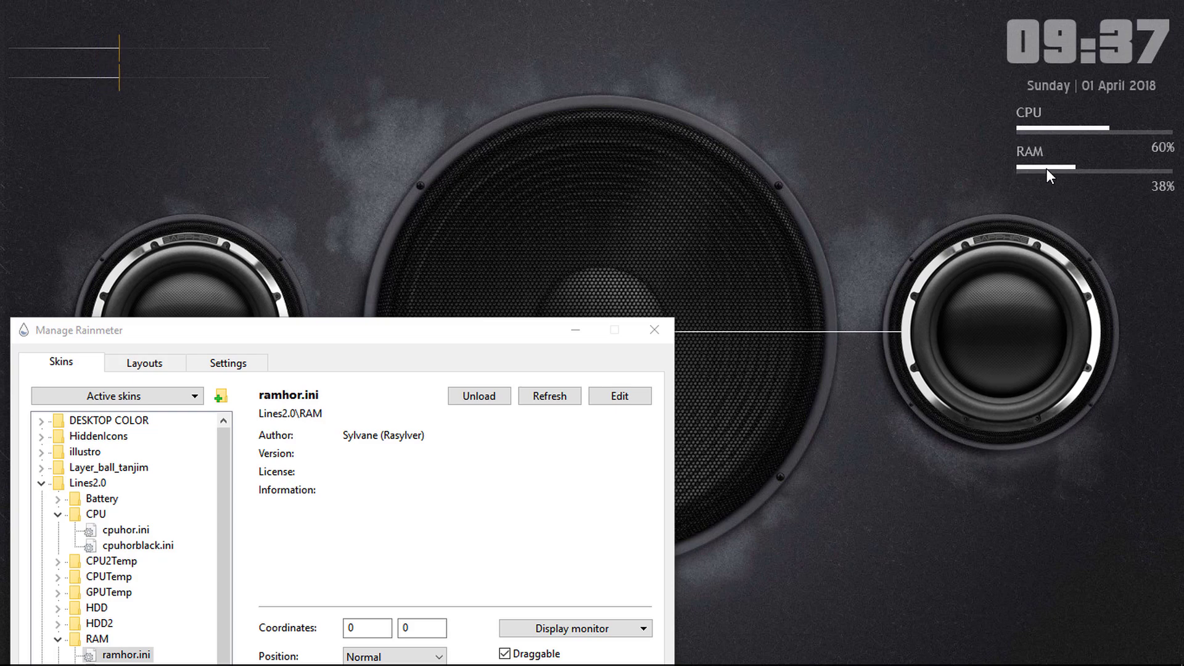
Increase the transparency of the Lines2.0 CPU meter to dim it below the clock.
right_click(1032, 124)
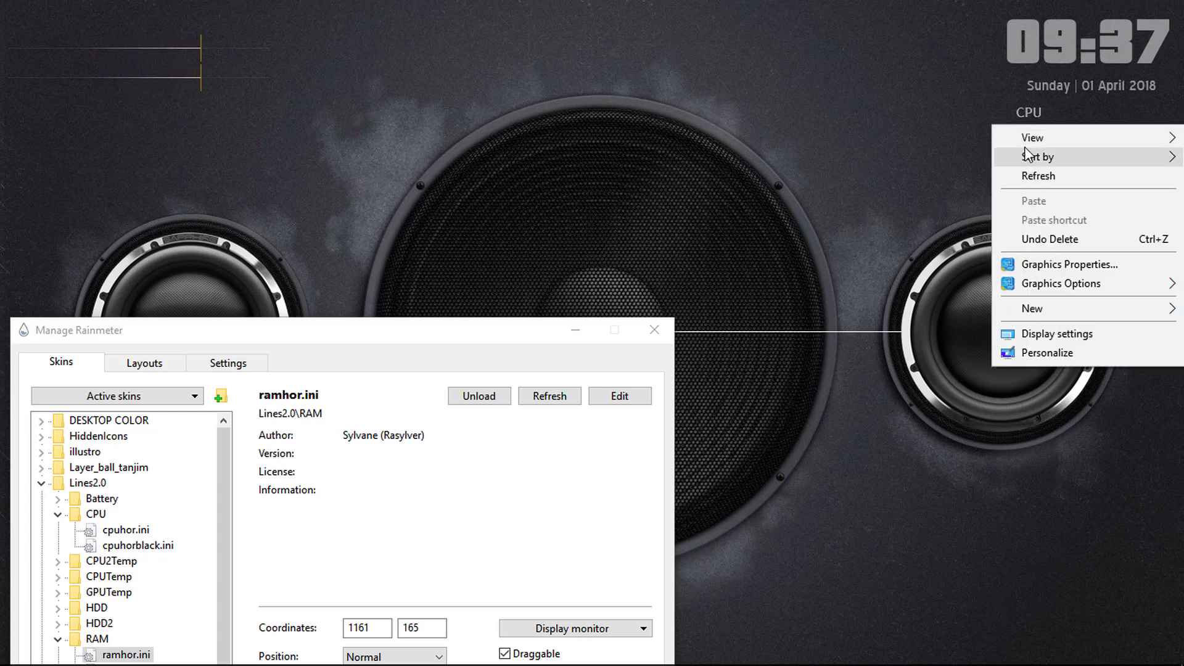
left_click(908, 160)
right_click(1029, 127)
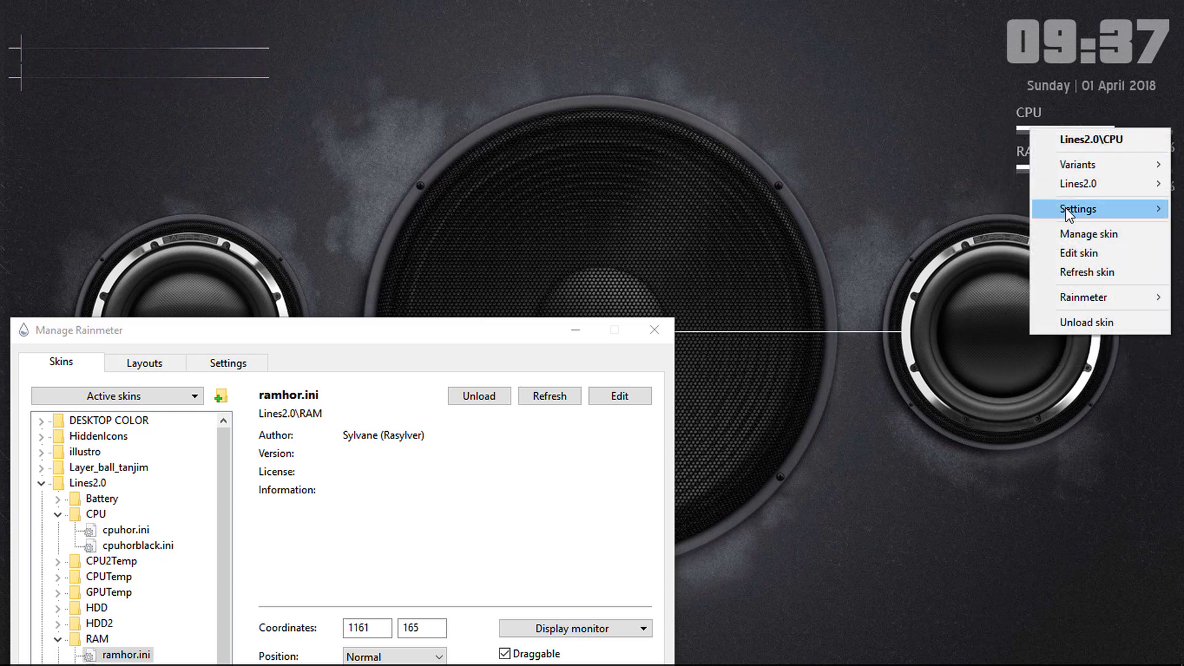
mouse_move(1076, 209)
mouse_move(994, 224)
left_click(1067, 322)
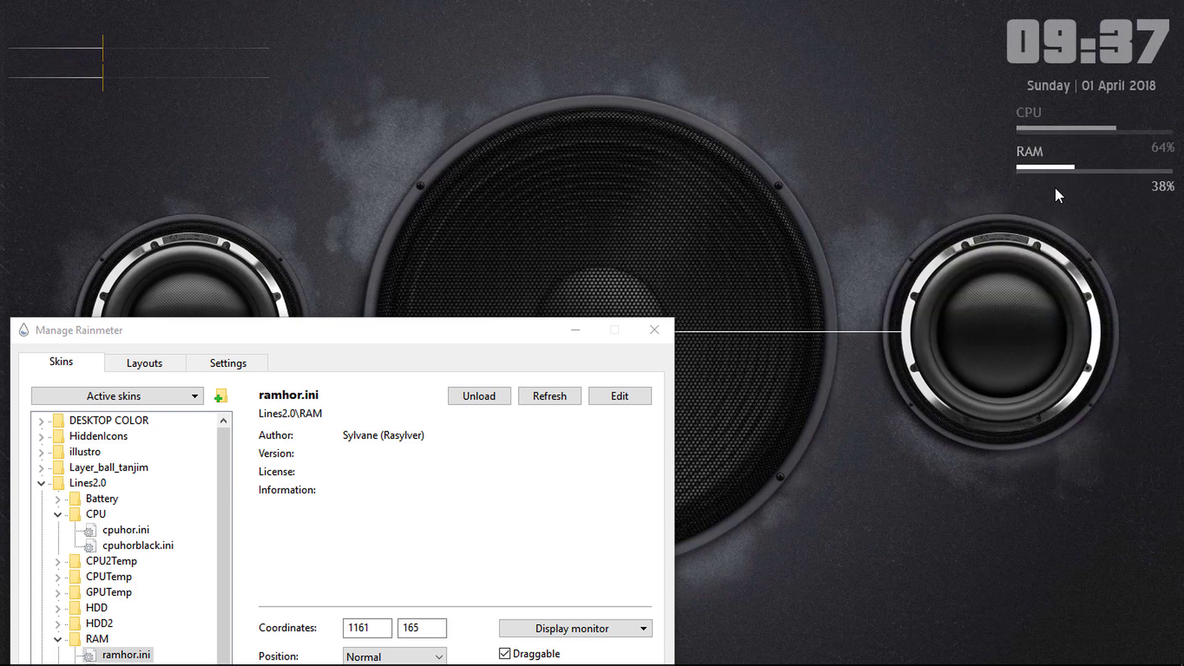
Increase the transparency of the Lines2.0 RAM meter to match the CPU meter.
right_click(1037, 164)
key("Escape")
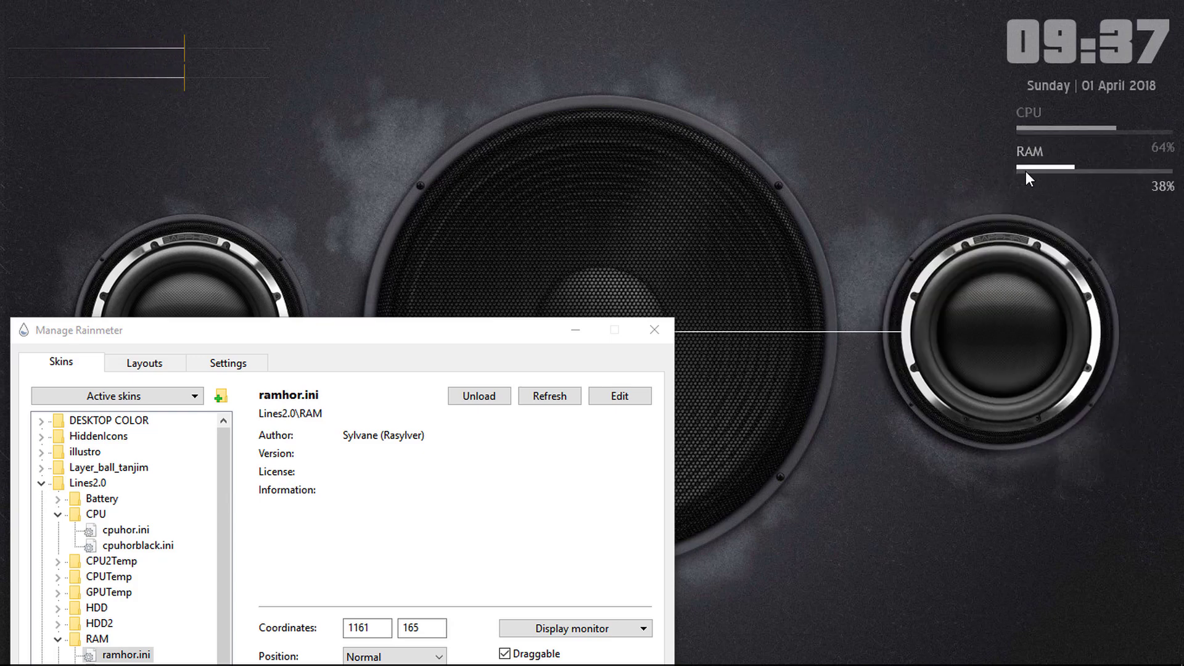
right_click(1030, 168)
mouse_move(1085, 249)
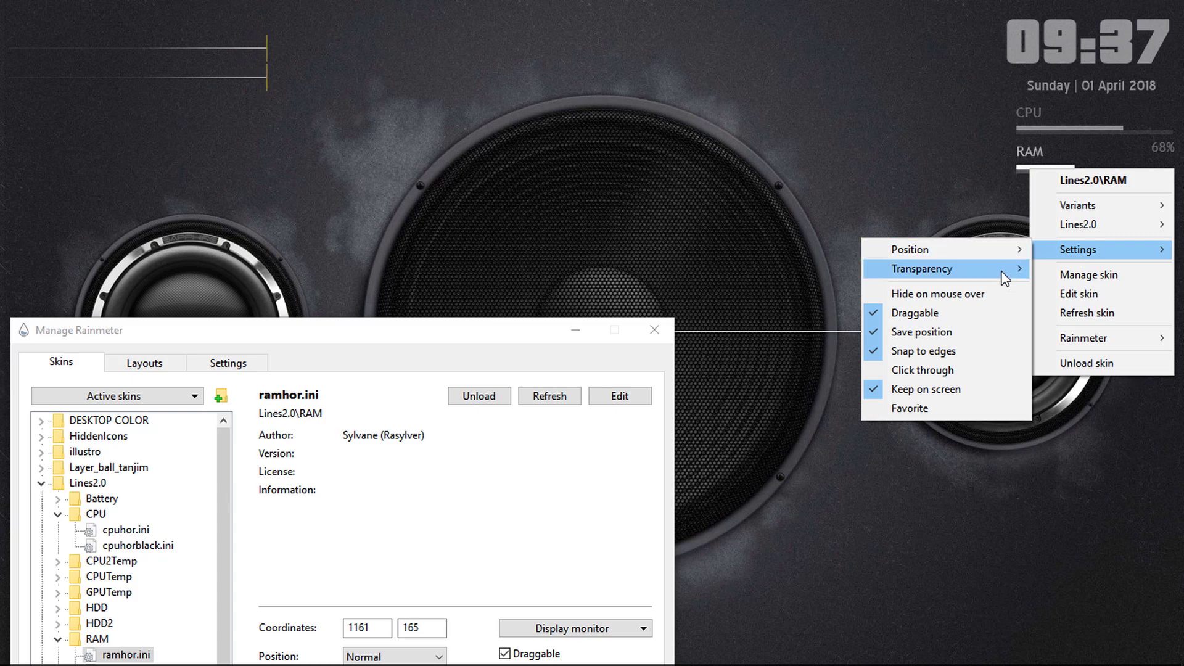
mouse_move(937, 270)
left_click(1067, 364)
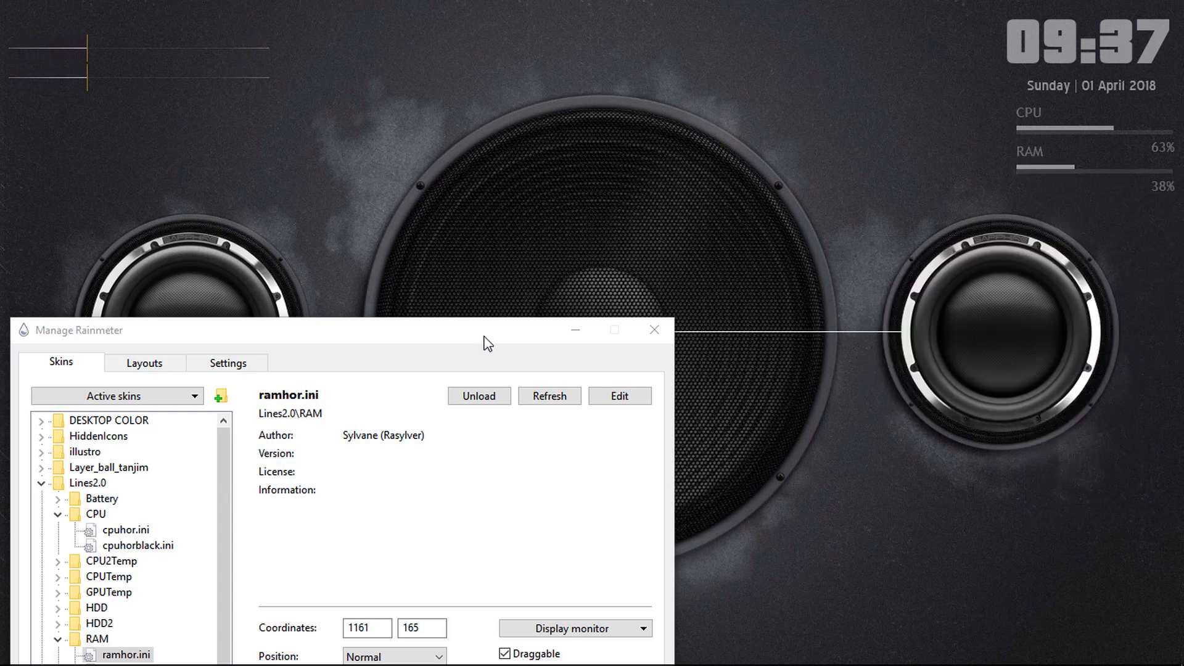
Refresh all skins in Manage Rainmeter and load layer1.ini from the Layer_ball_tanjim folder.
left_click_drag(466, 344, 768, 117)
left_click(370, 553)
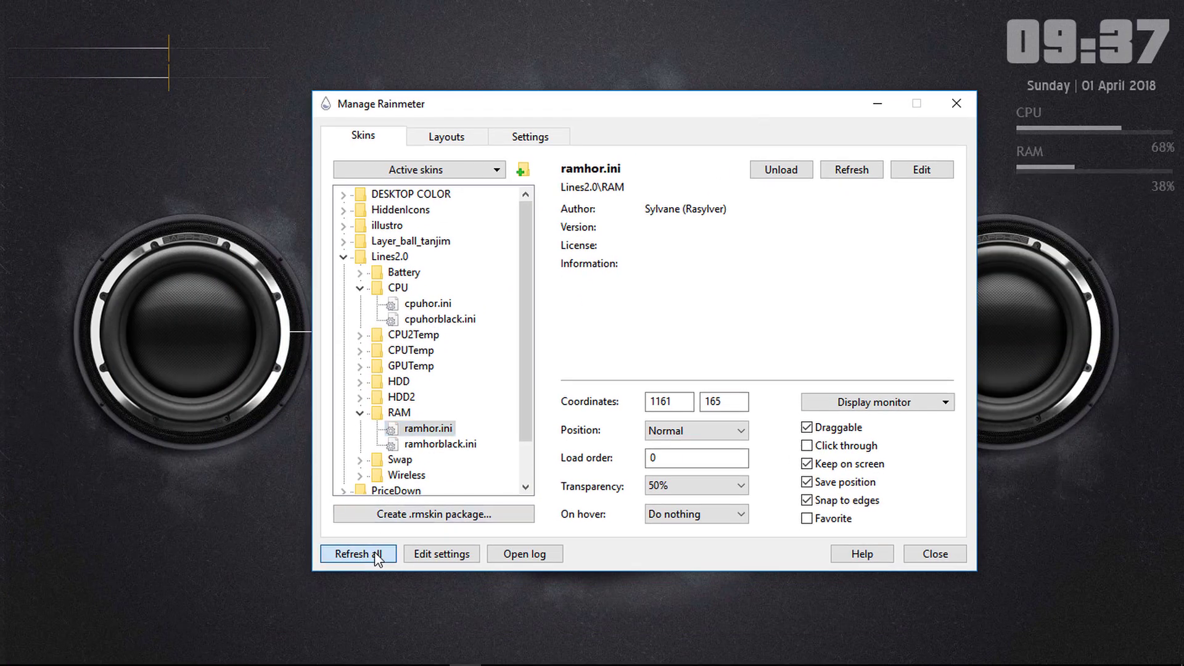
left_click(373, 553)
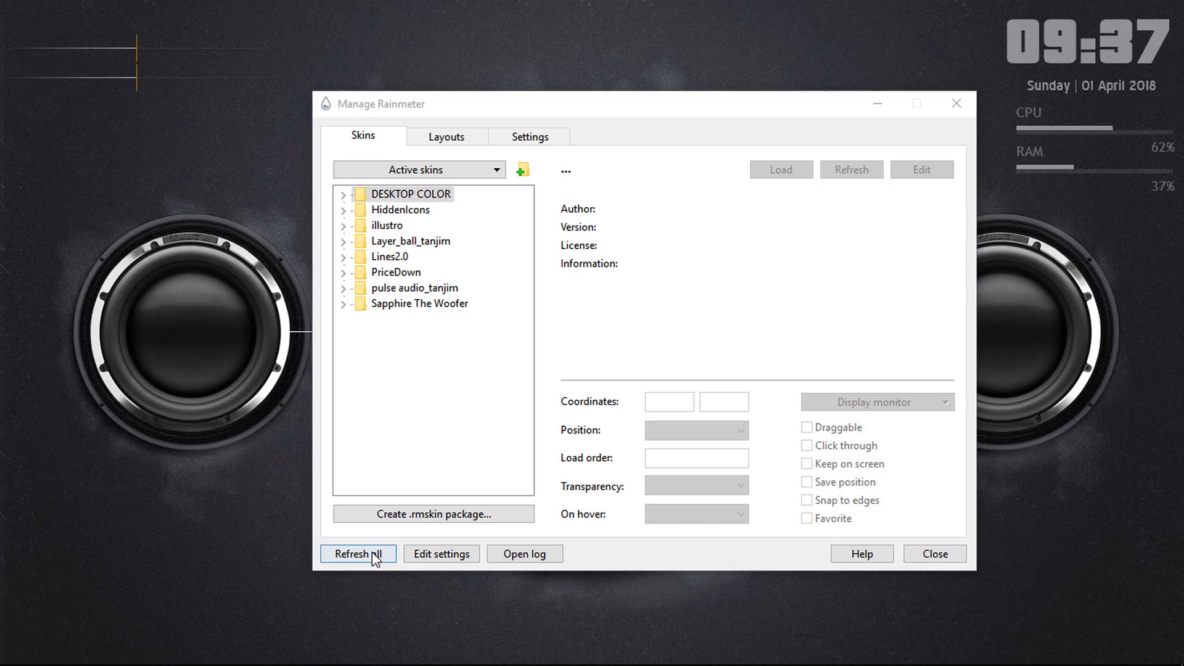
left_click(344, 242)
left_click(406, 257)
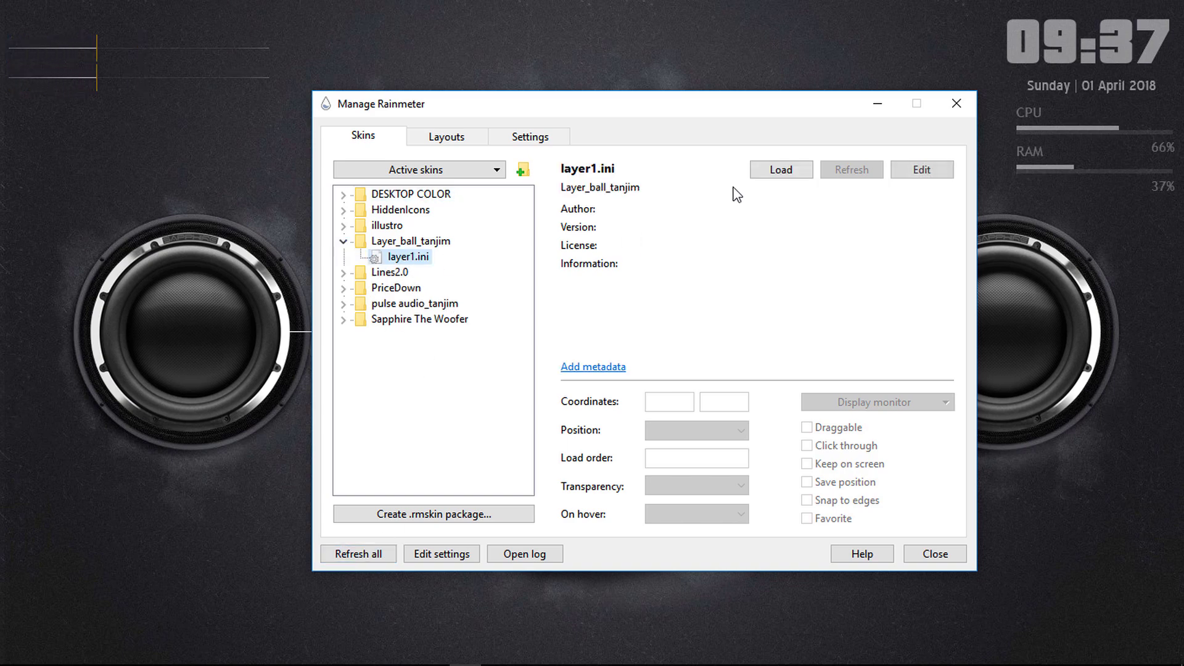
left_click(794, 170)
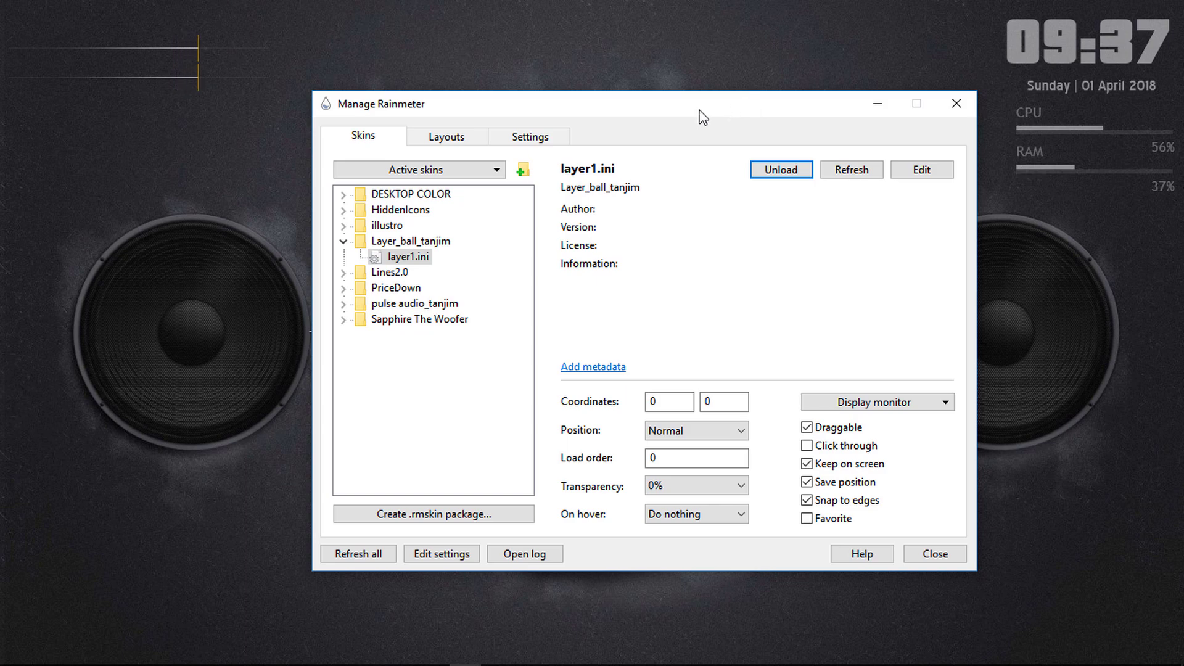
Set layer1.ini's position to On desktop and disable Draggable, Keep on screen, Save position and Snap to edges.
left_click_drag(694, 116, 701, 115)
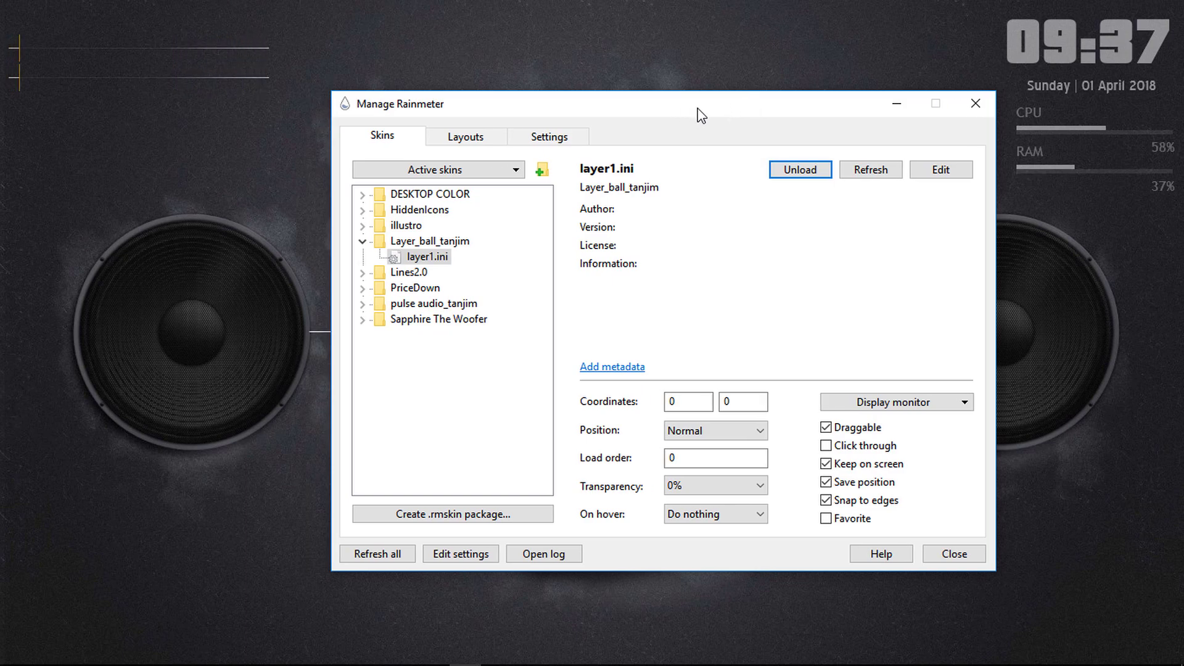
left_click(758, 436)
left_click(727, 450)
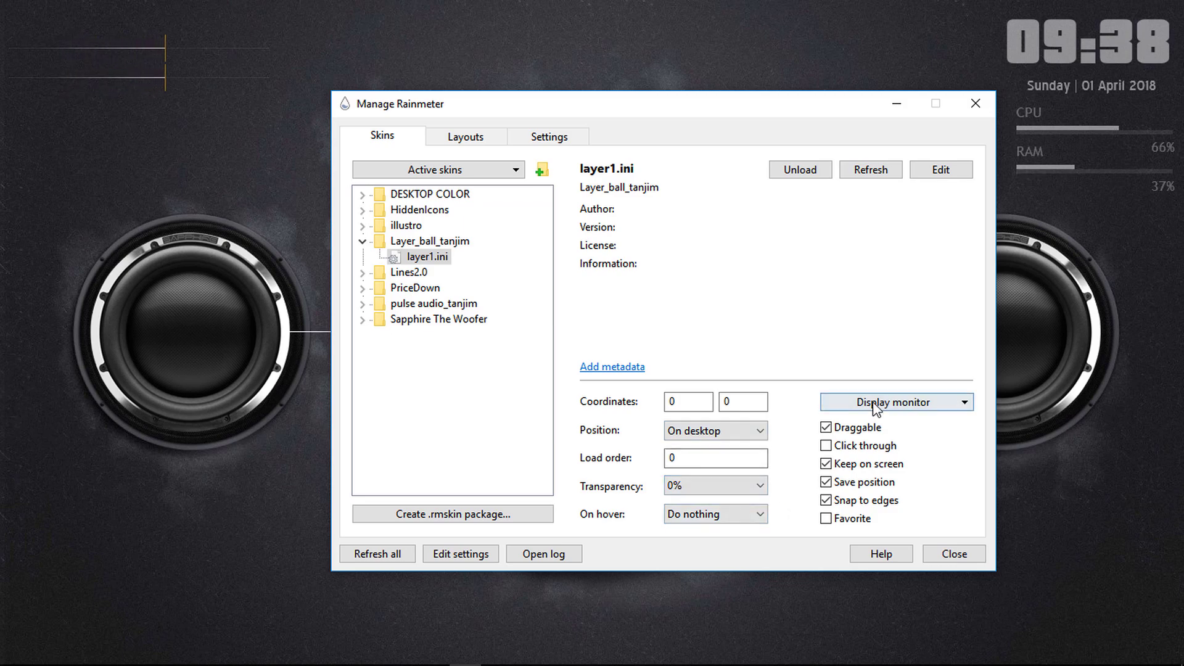
left_click(825, 427)
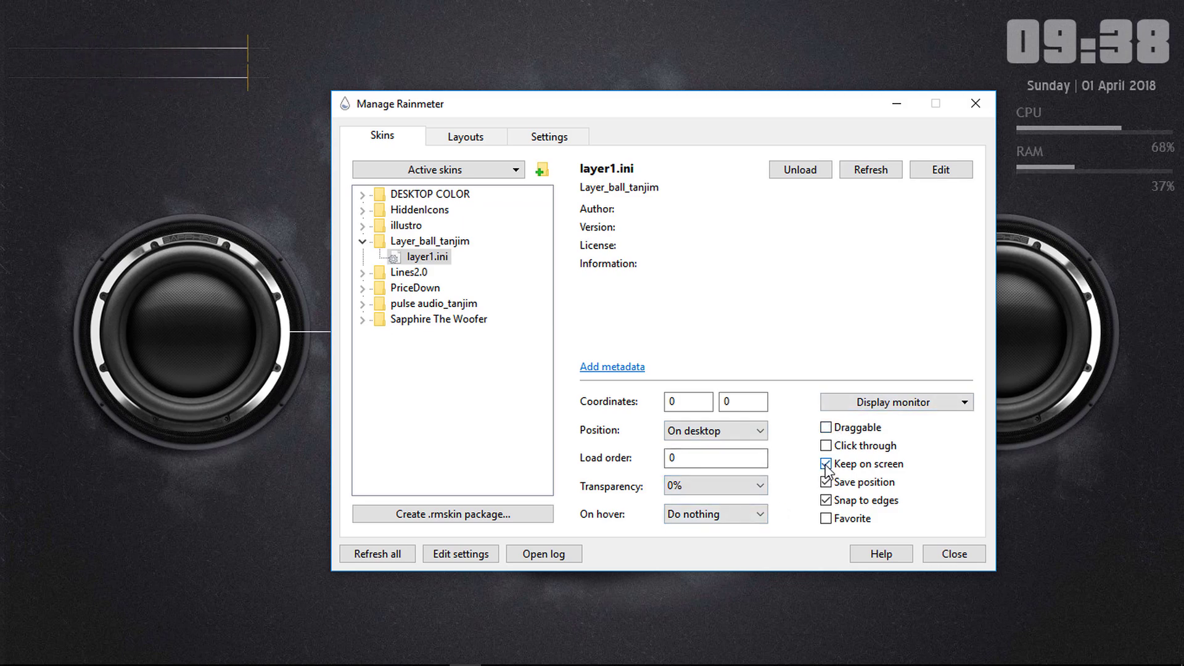
left_click(826, 464)
left_click(825, 482)
left_click(825, 500)
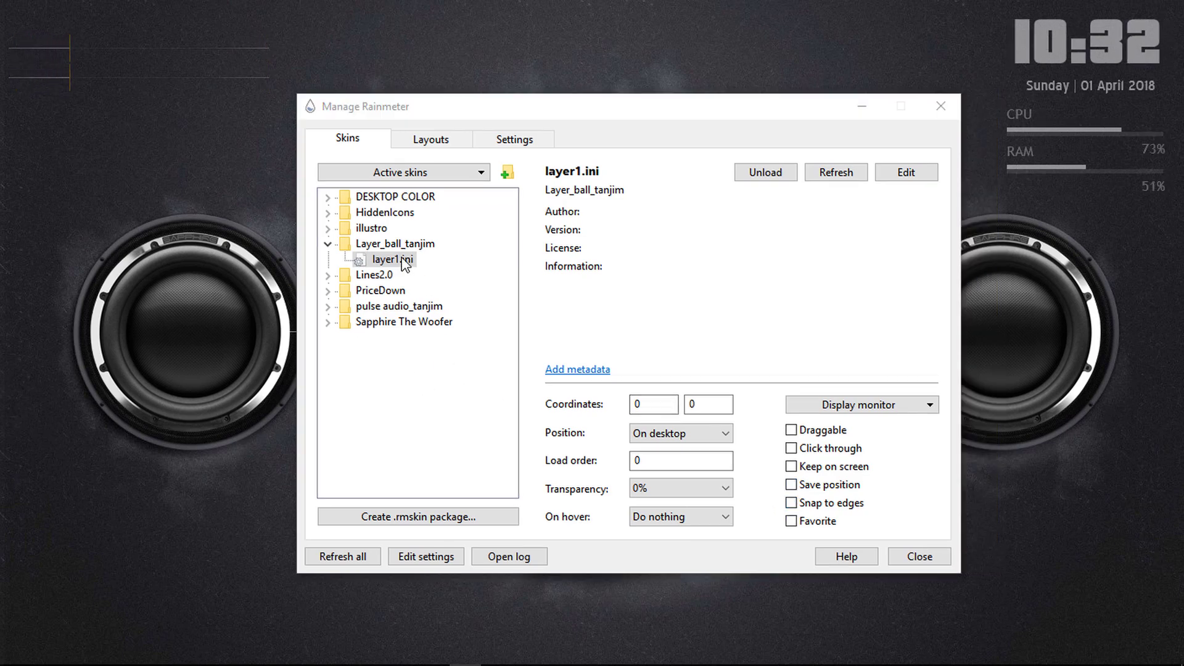
Load speaker.ini from the speaker effect color1 folder of DESKTOP COLOR.
left_click(327, 198)
left_click(344, 228)
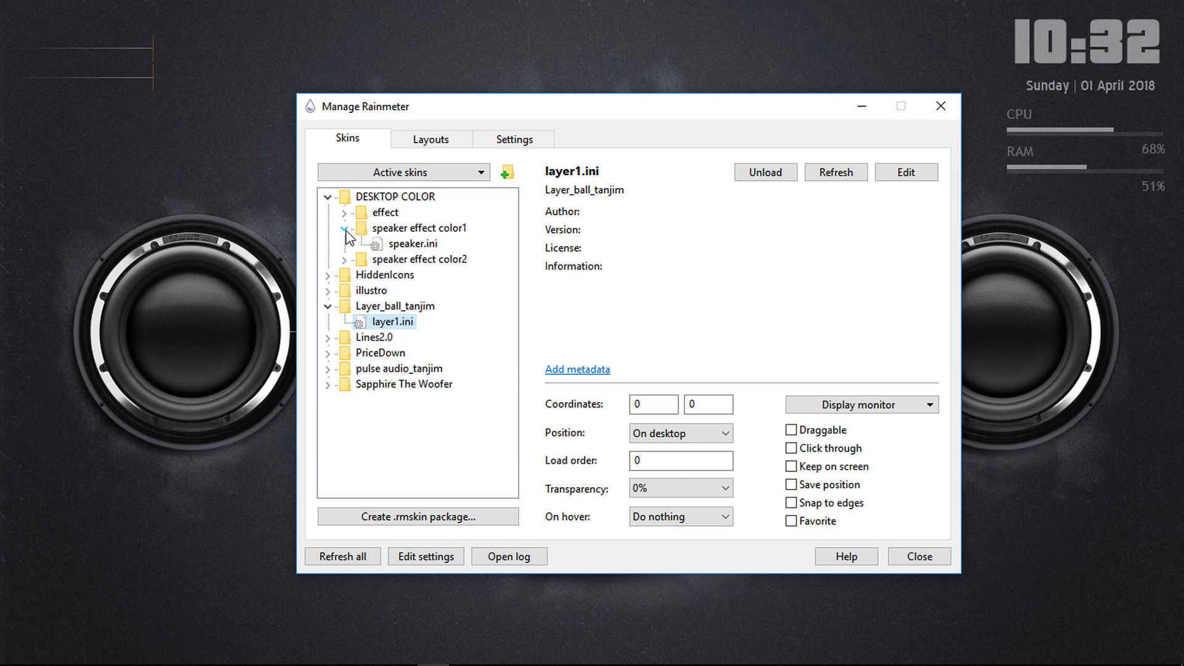
left_click(411, 244)
left_click(766, 173)
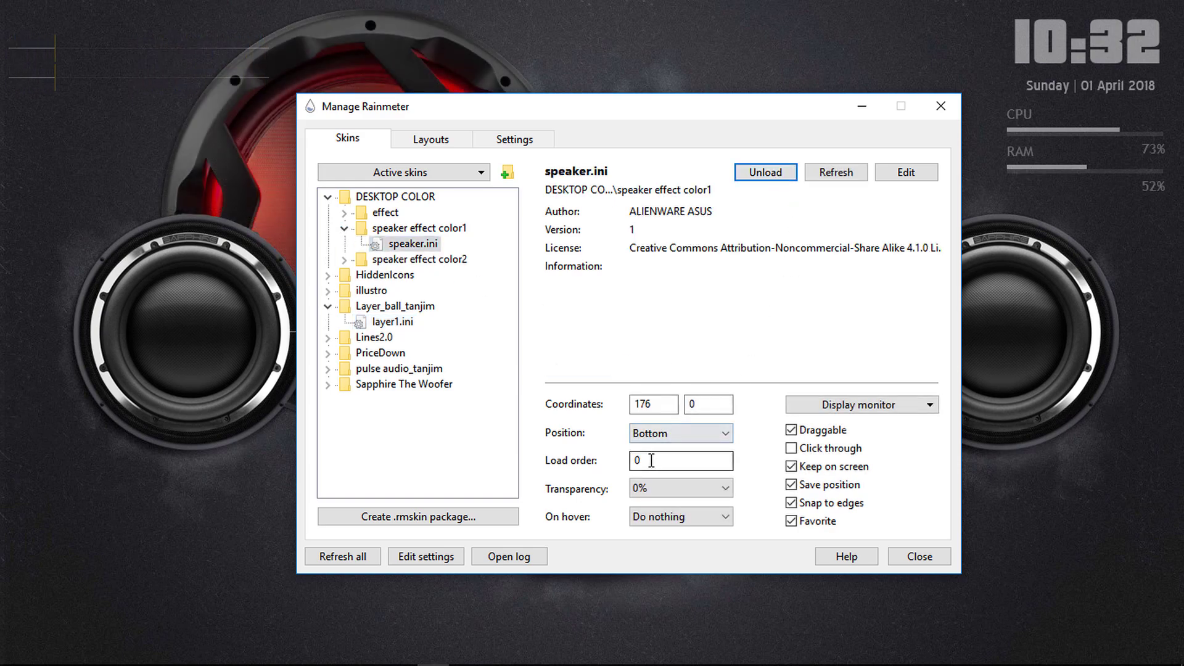
Set speaker.ini's load order to 2, remove it from favorites and minimize the Manage Rainmeter window.
left_click_drag(647, 460, 632, 464)
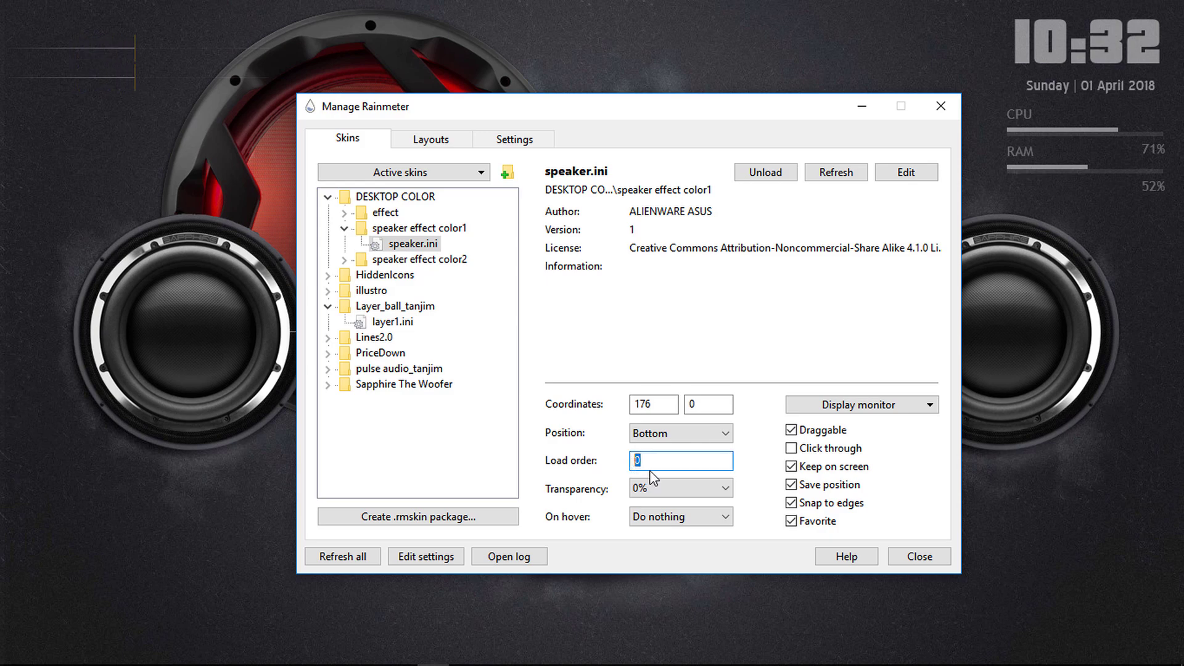
type("2")
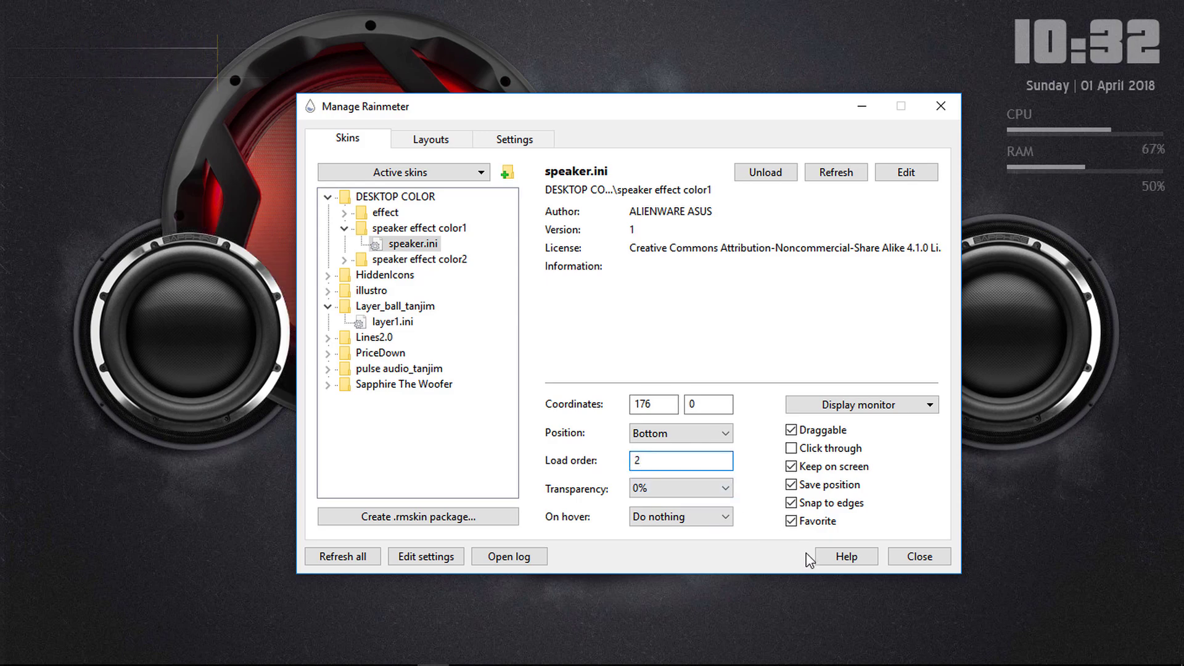
left_click(793, 521)
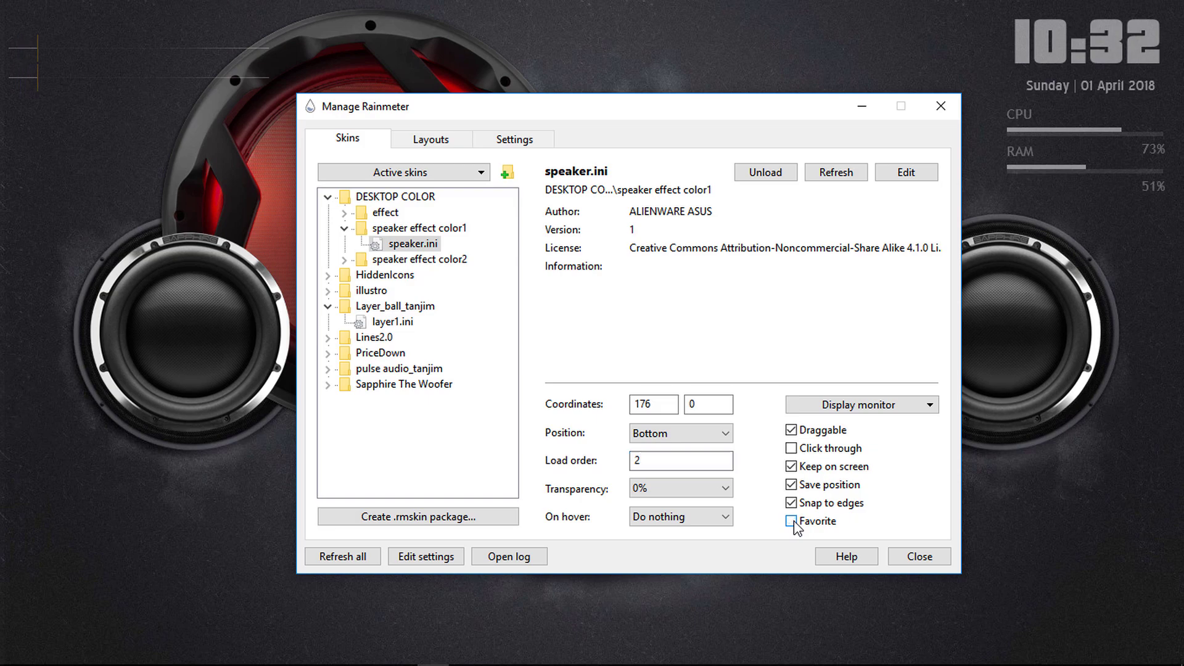
left_click(862, 109)
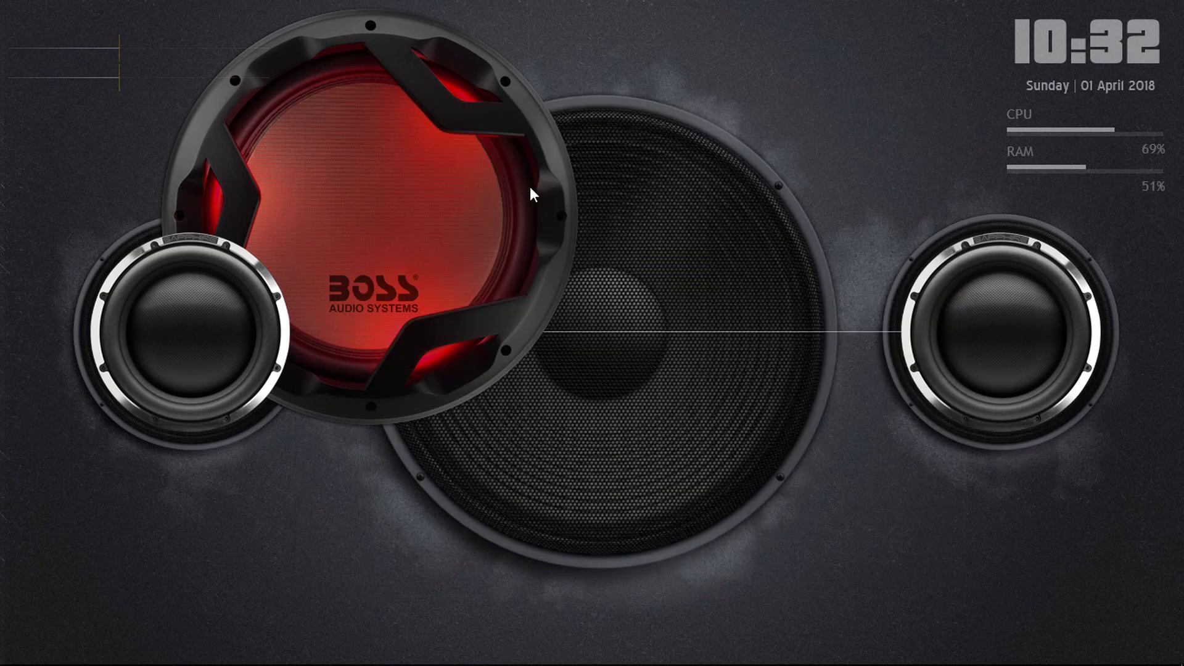
Open, save and close the red BOSS speaker skin's configuration file, and place the skin over the large central woofer.
right_click(399, 157)
left_click(462, 282)
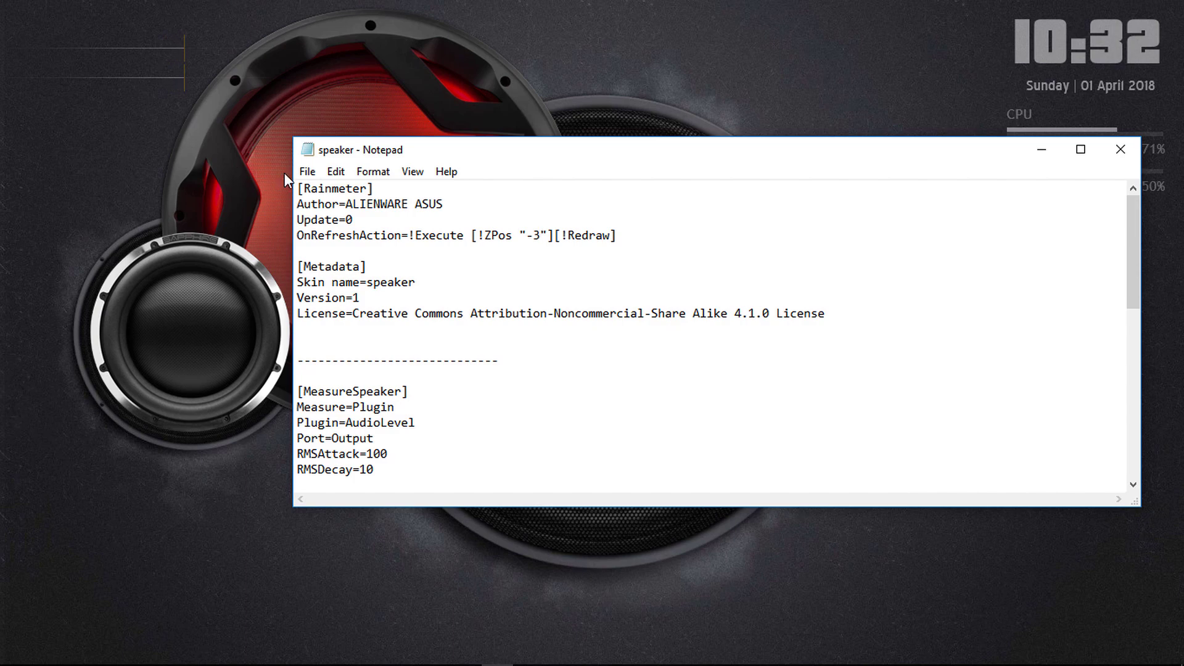
left_click(307, 172)
left_click(334, 229)
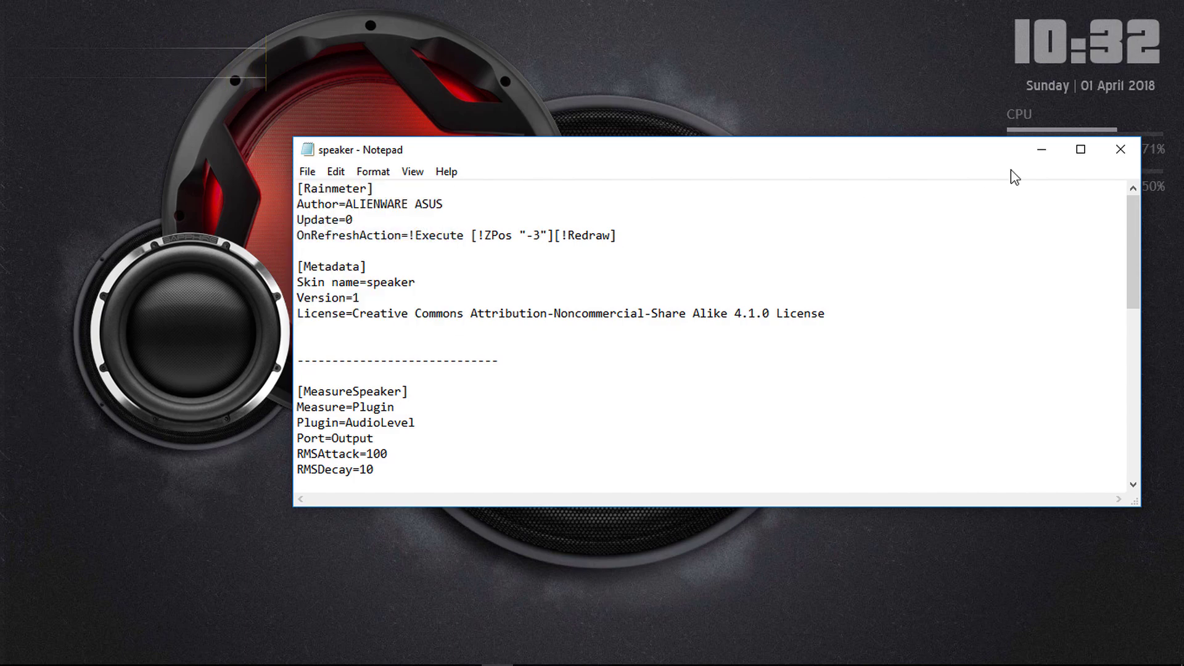
left_click(1121, 149)
left_click_drag(437, 161, 666, 268)
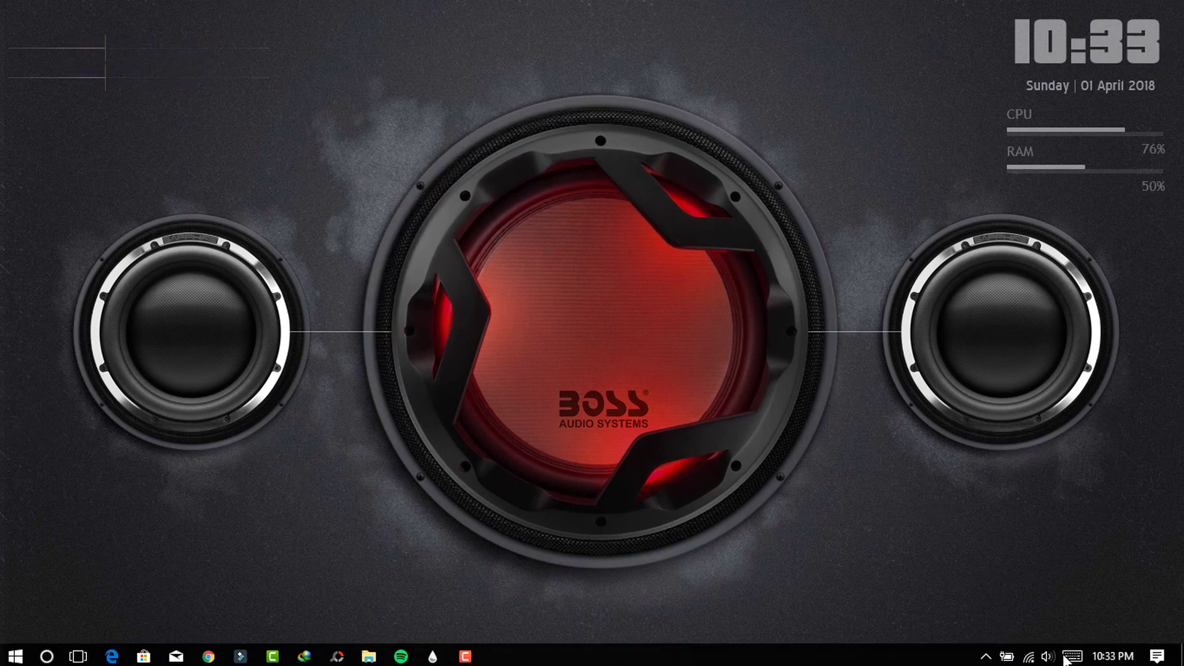
Exit Rainmeter and relaunch it by searching for it among the installed apps.
left_click(985, 652)
right_click(967, 591)
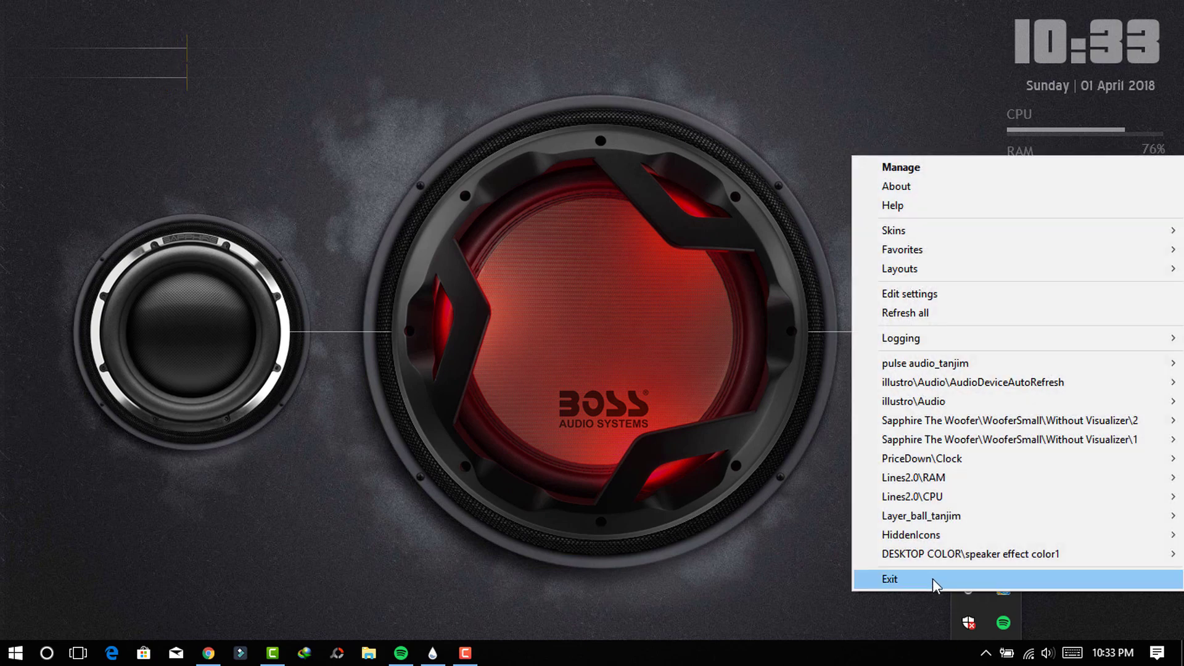
left_click(925, 578)
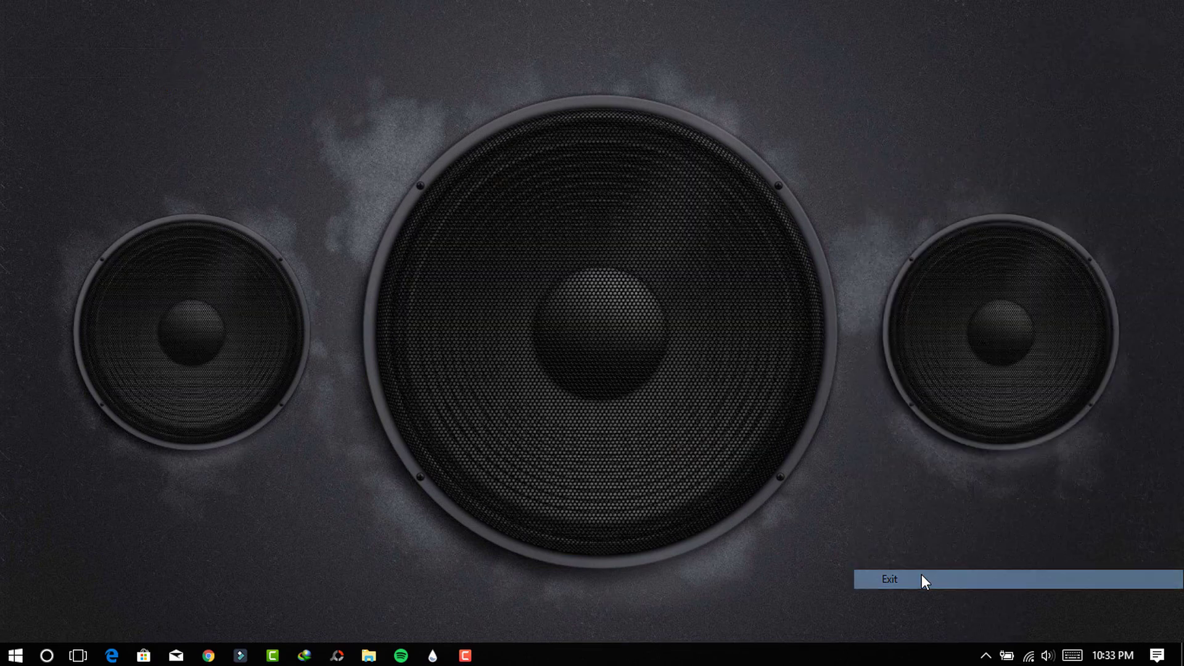
left_click(46, 655)
type("ra")
left_click(173, 192)
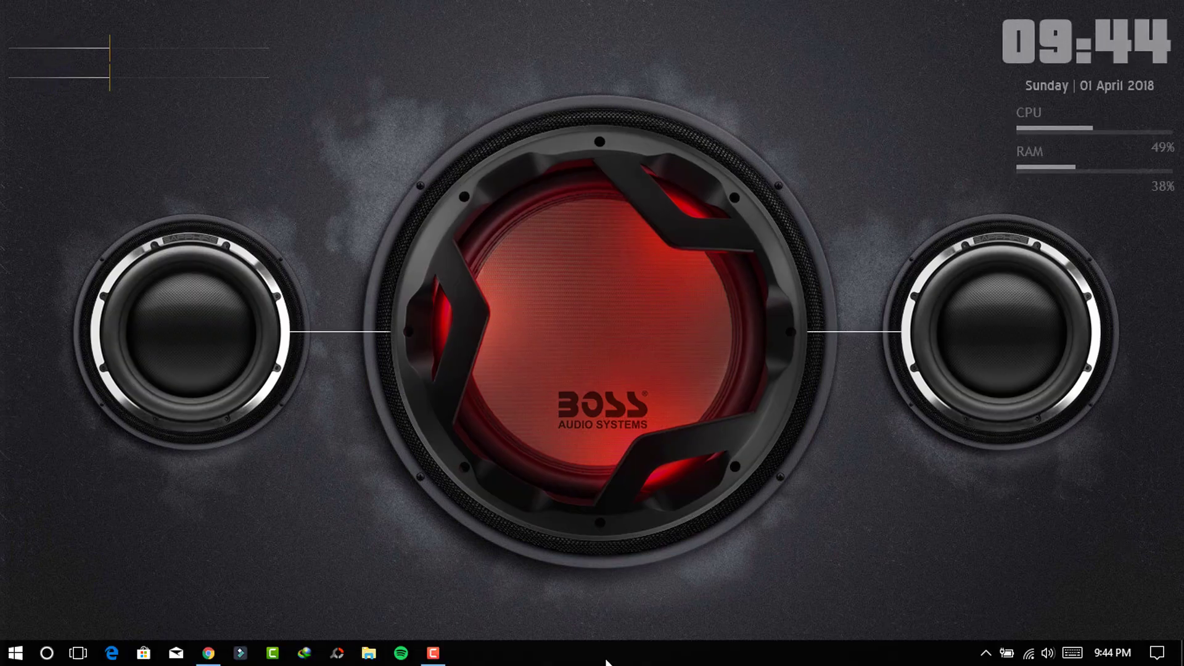
In Manage Rainmeter, set Pulse Audio.ini's load order to -1 and its position to On desktop, and close the window.
left_click(985, 653)
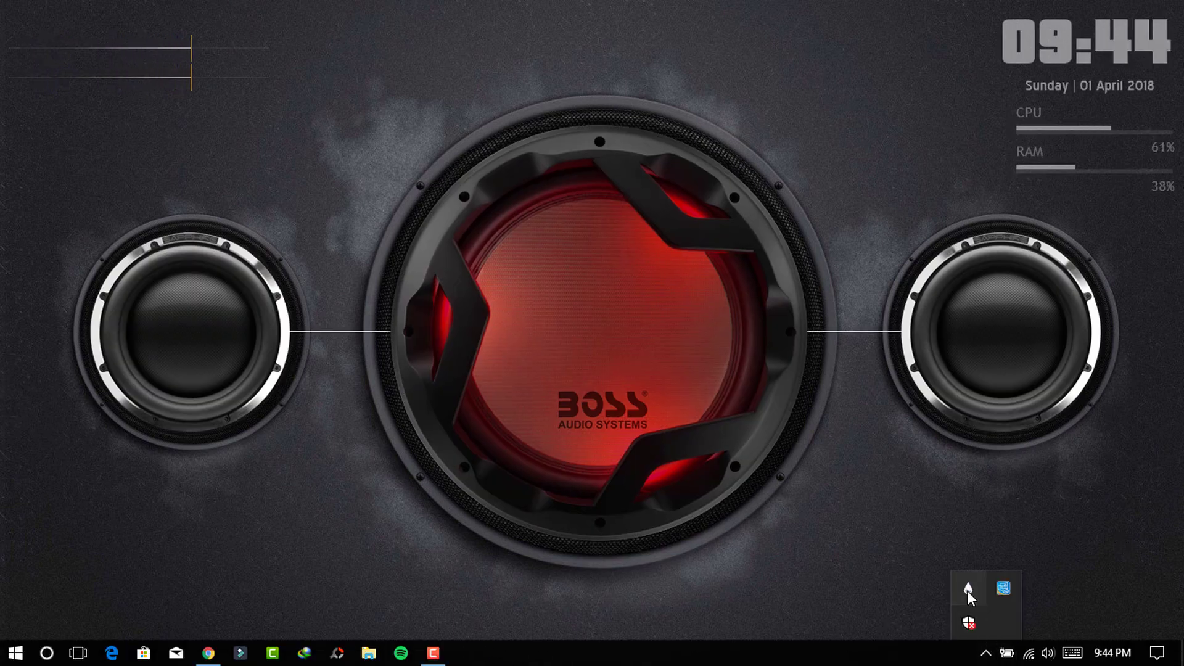
left_click(968, 589)
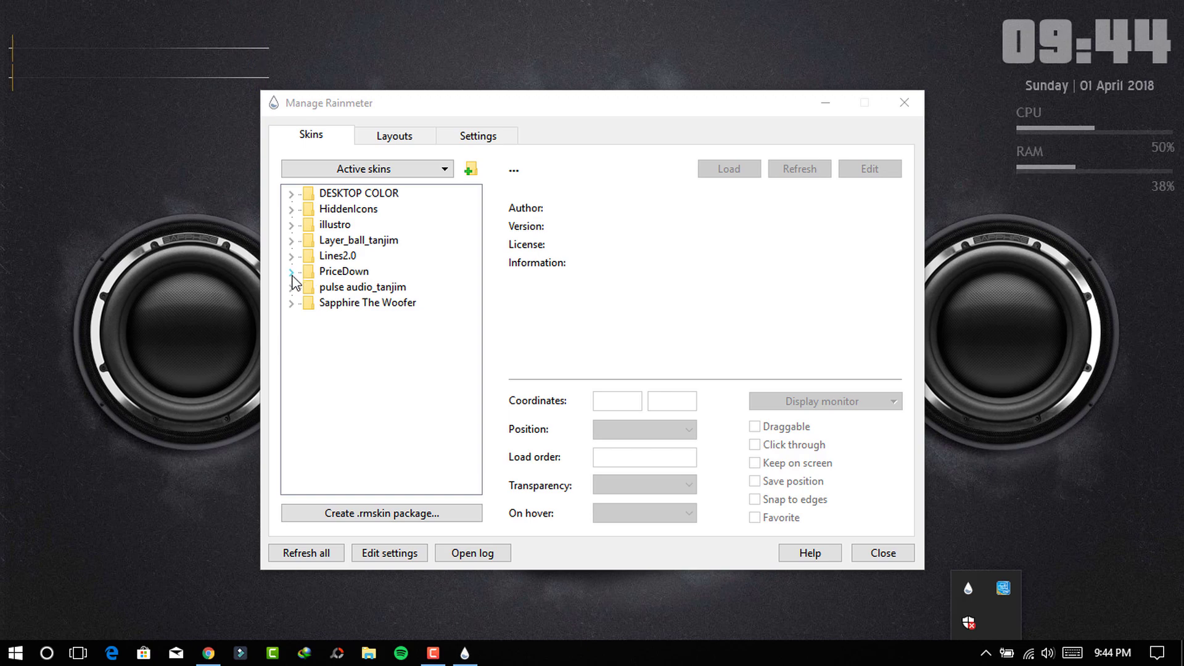
left_click(291, 287)
left_click(355, 302)
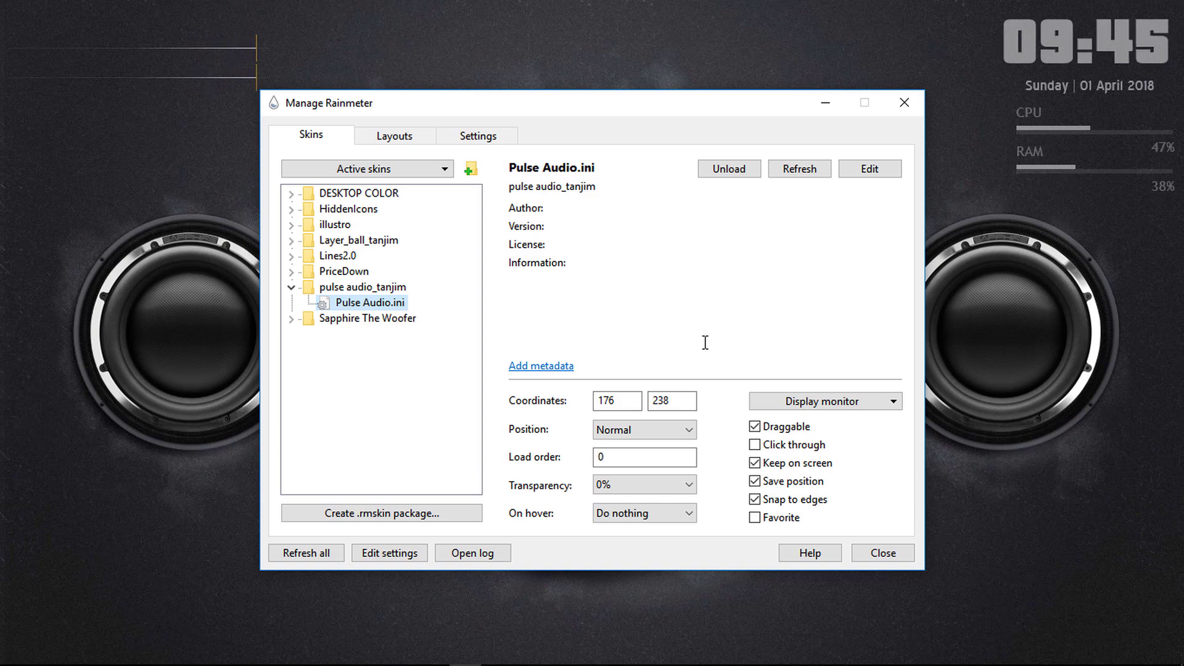
double_click(609, 453)
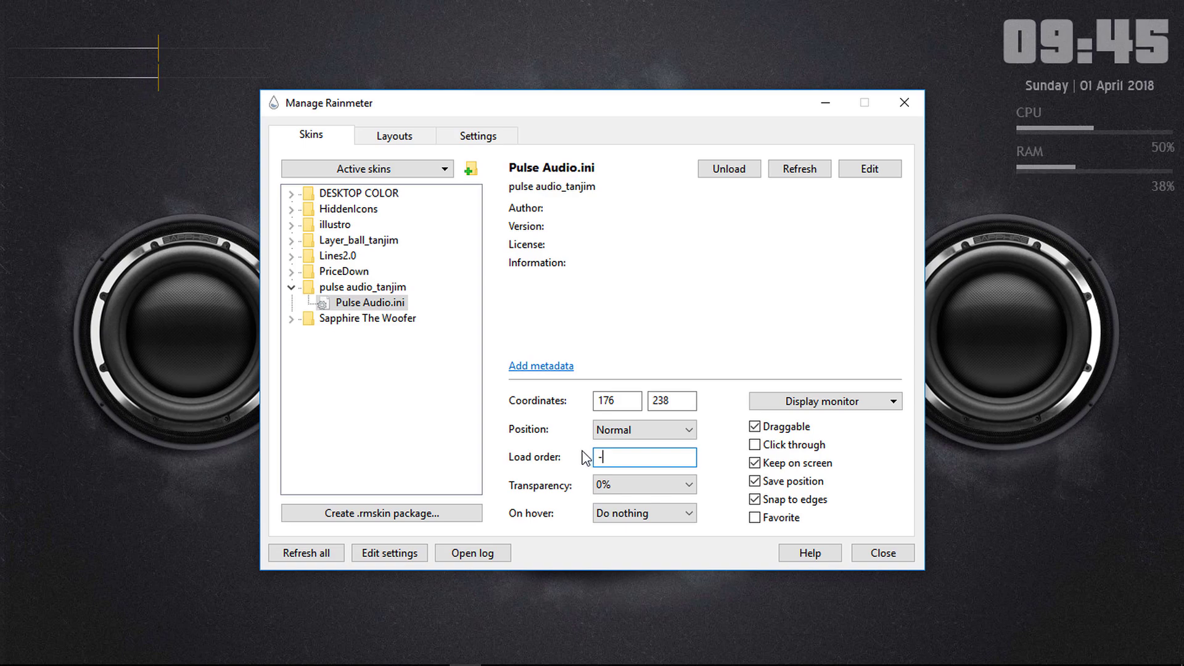
left_click(691, 429)
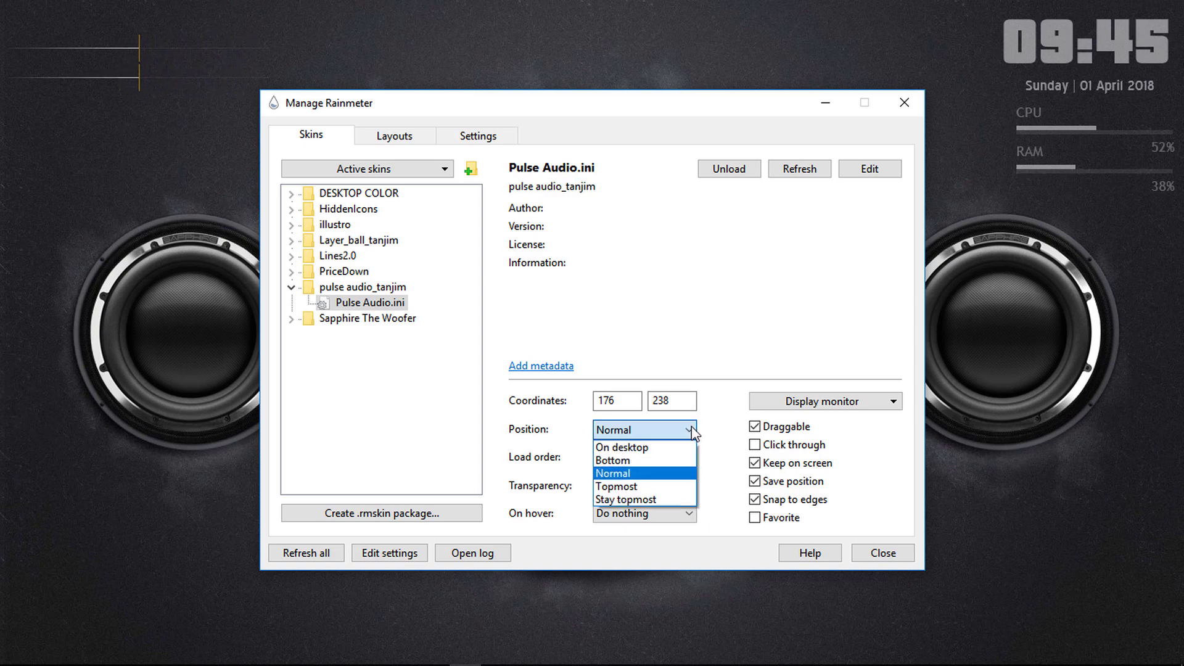
left_click(680, 447)
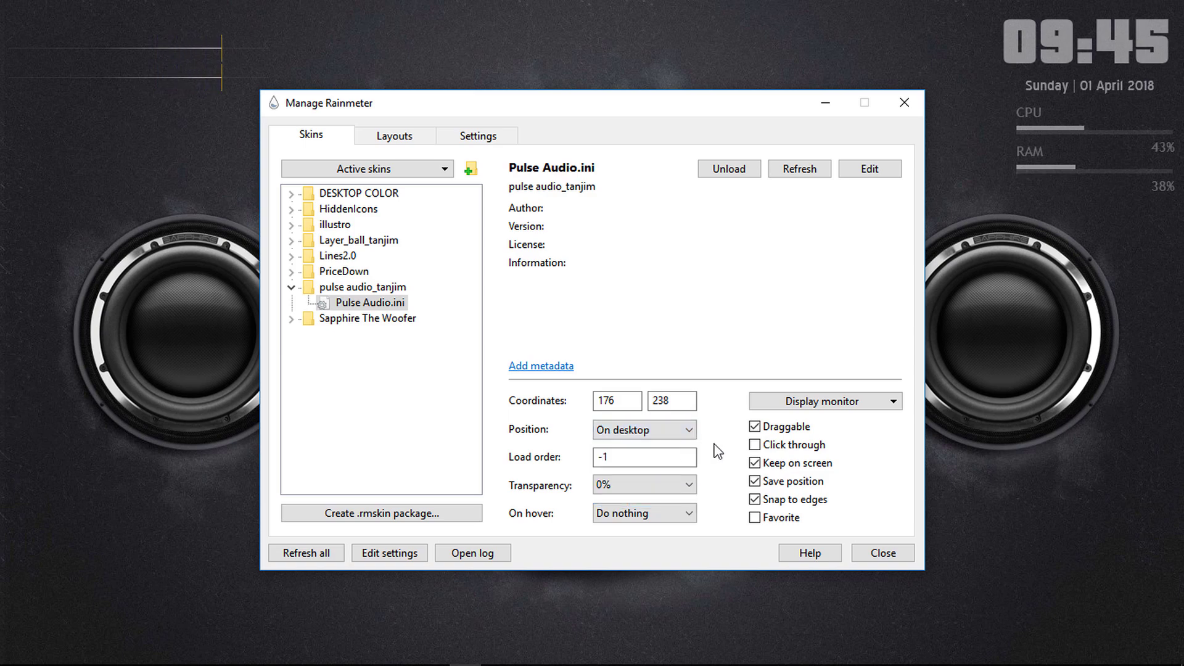
left_click(904, 104)
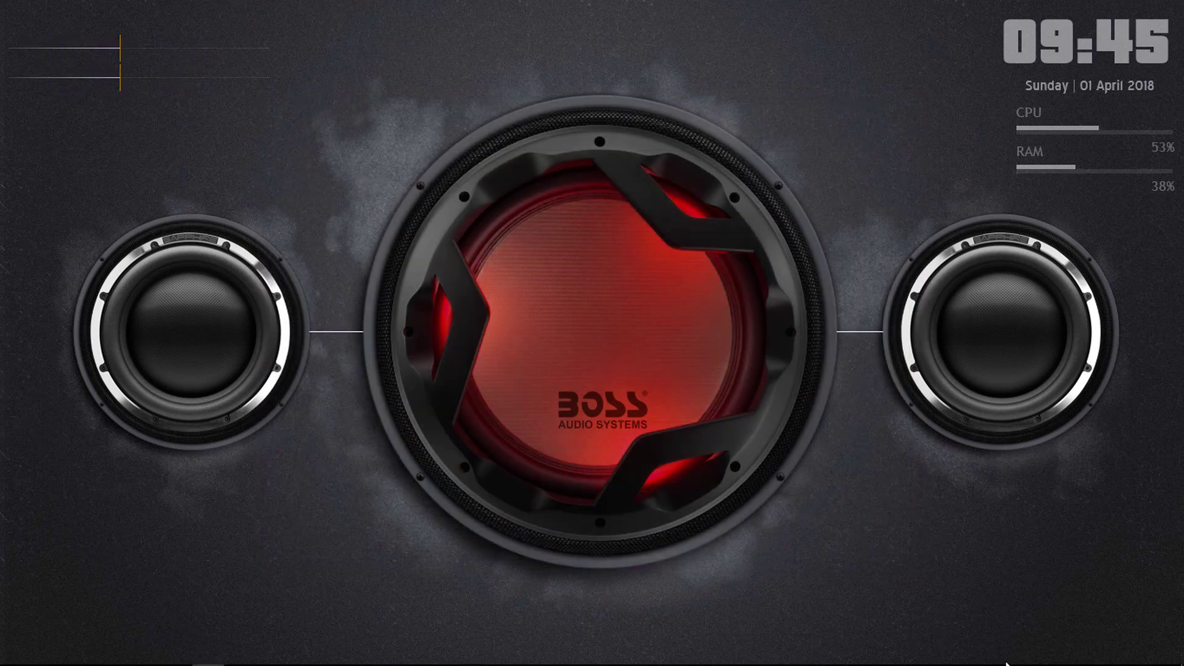
Restart Rainmeter once more to reload the skins with Pulse Audio's new layering.
left_click(985, 652)
right_click(970, 596)
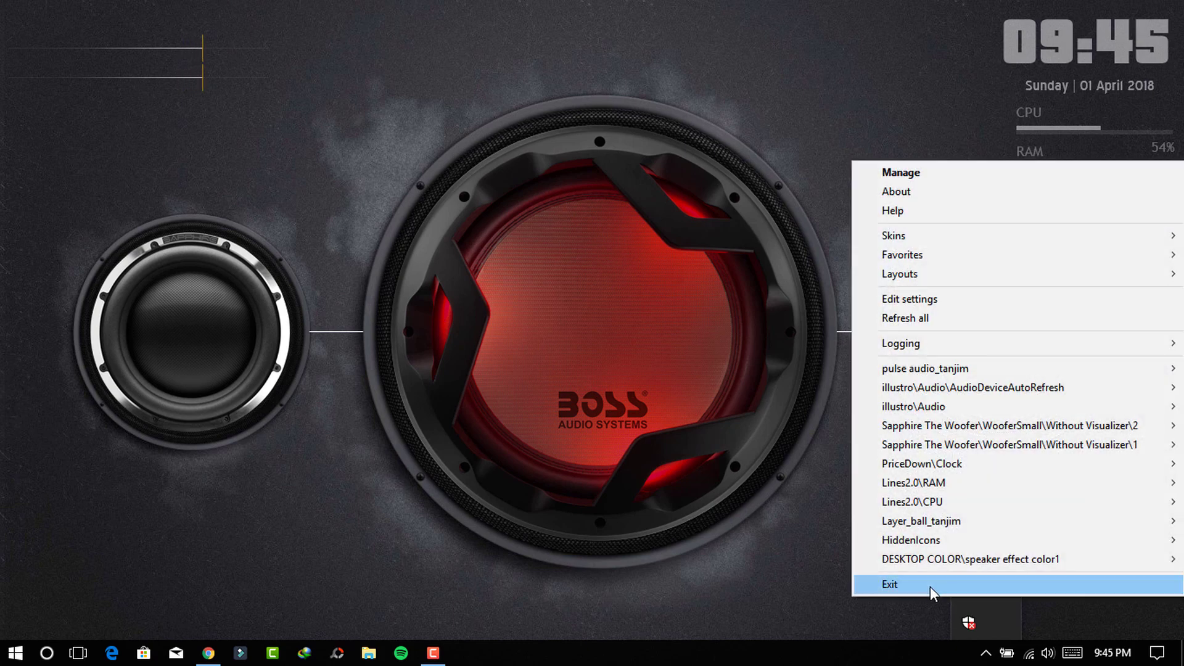
left_click(930, 585)
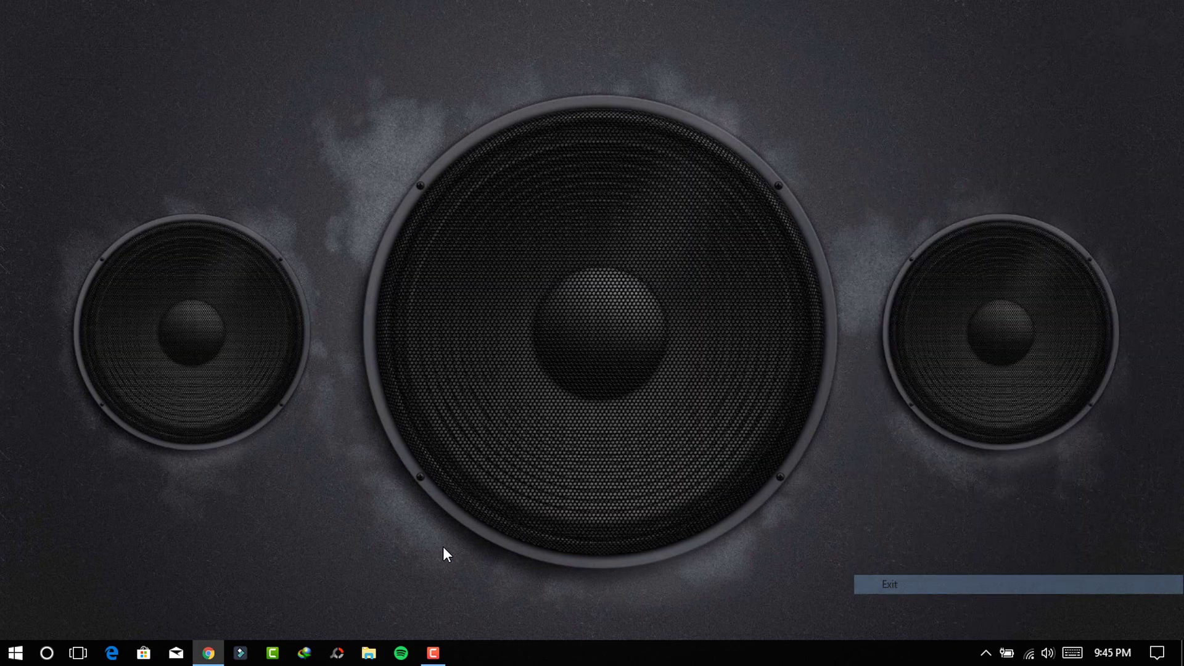
left_click(46, 652)
type("ra")
left_click(157, 179)
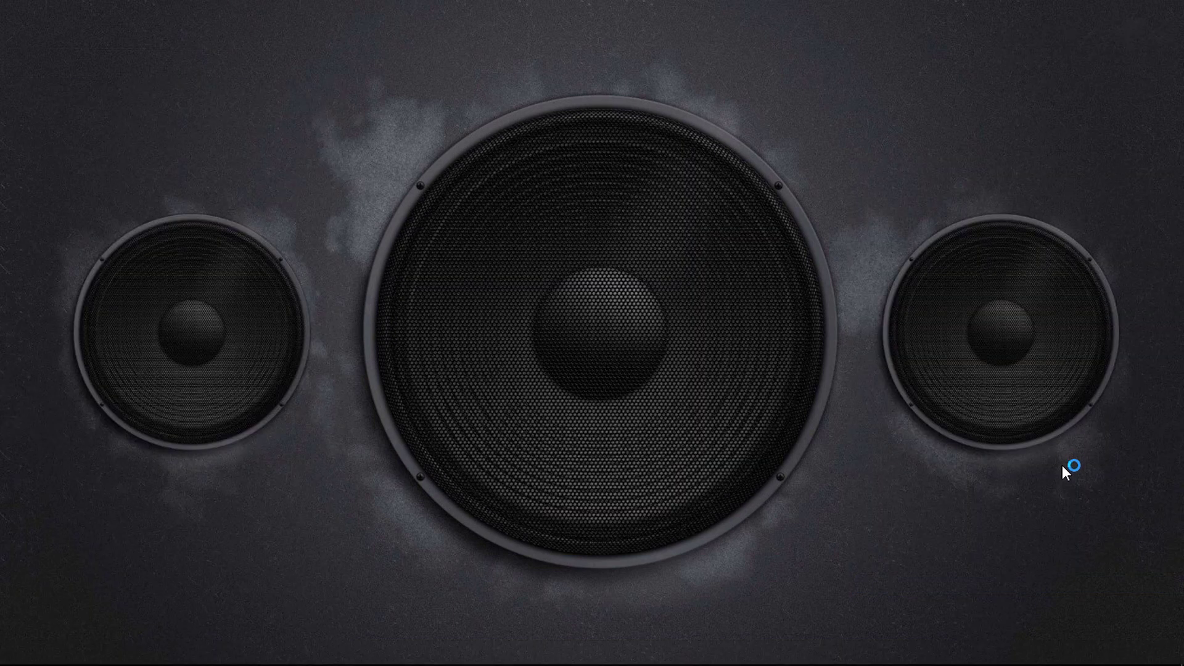
Move the illustro audio level lines below the central speaker and set the pulse audio_tanjim skin's transparency to 50%.
mouse_move(267, 92)
left_mouse_down()
mouse_move(475, 458)
mouse_move(581, 614)
mouse_move(702, 627)
left_mouse_up()
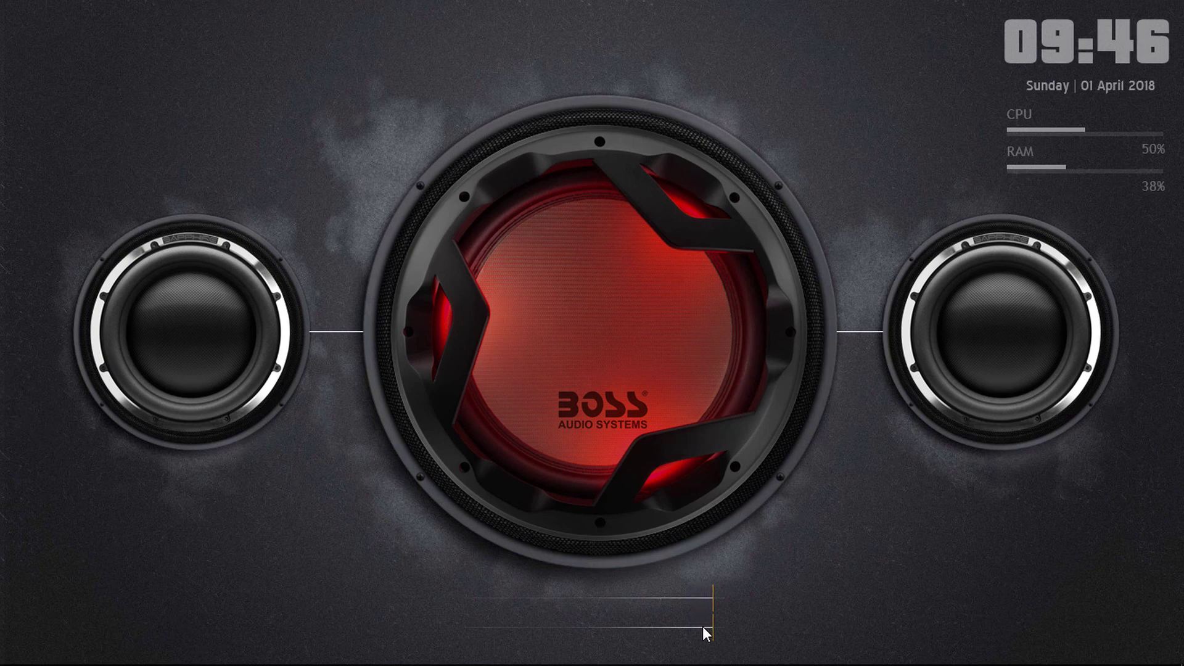
right_click(332, 331)
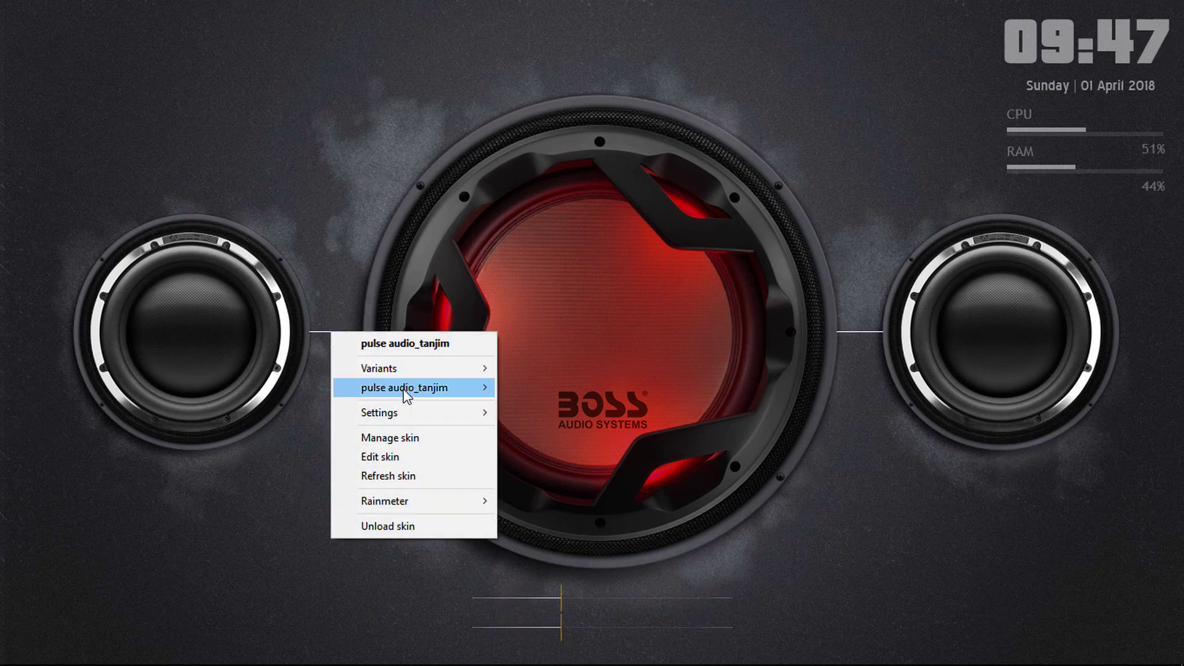
mouse_move(416, 410)
mouse_move(545, 431)
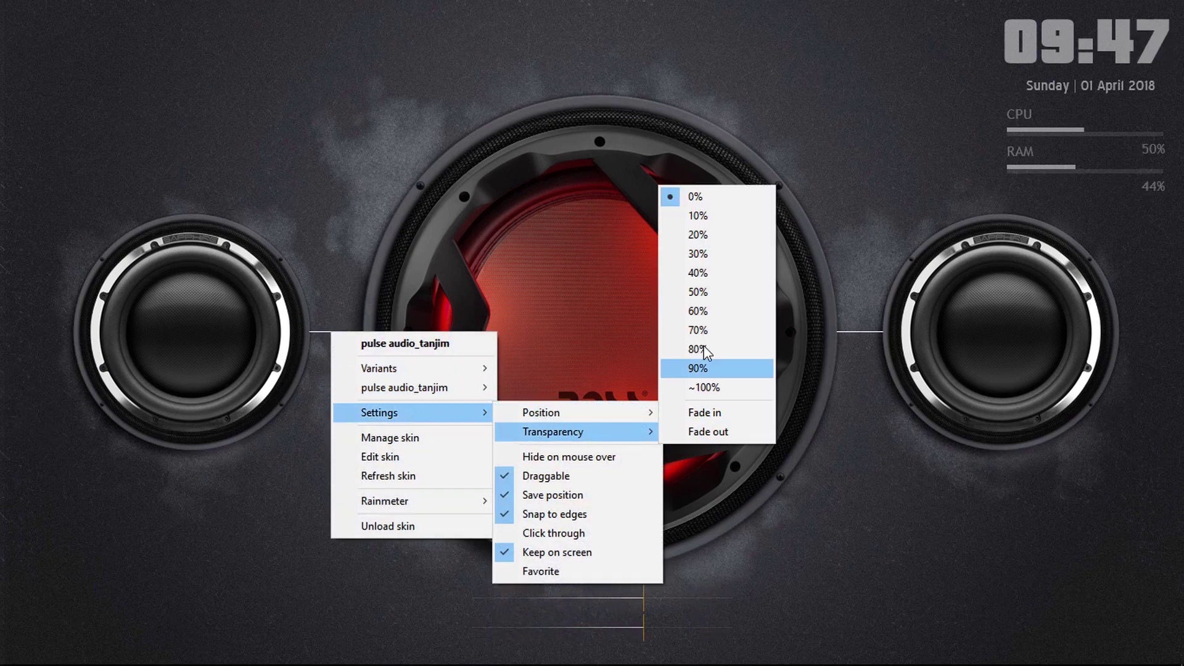
left_click(705, 294)
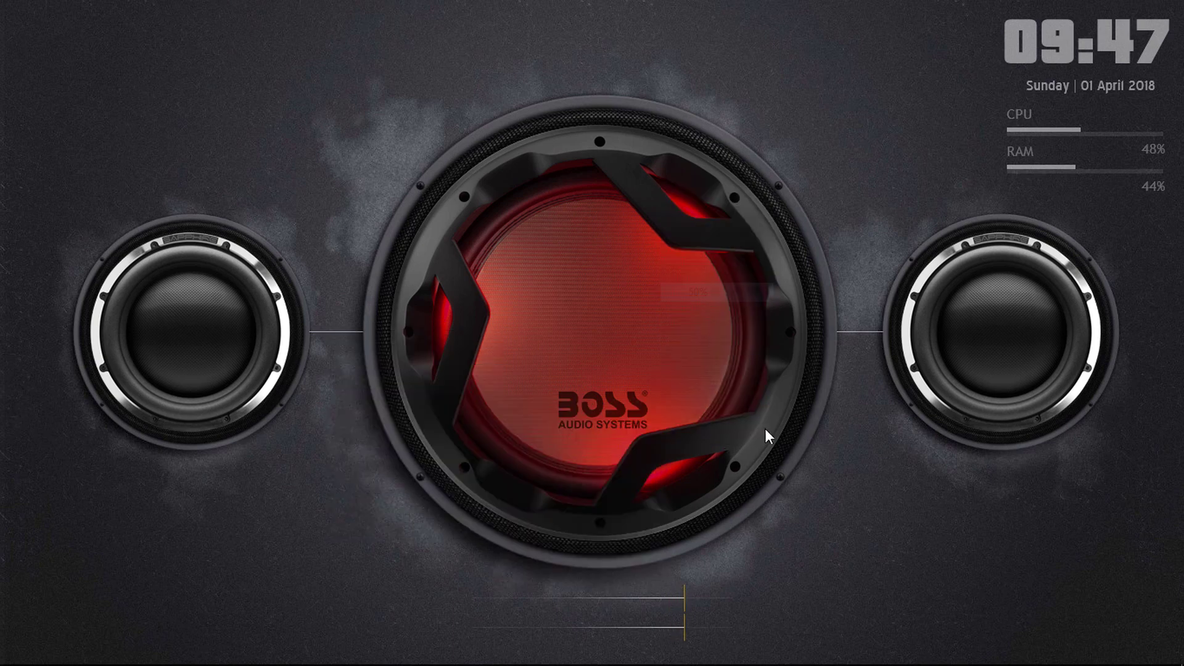
Set the transparency of the illustro Audio level lines below the central speaker to 50%.
right_click(671, 597)
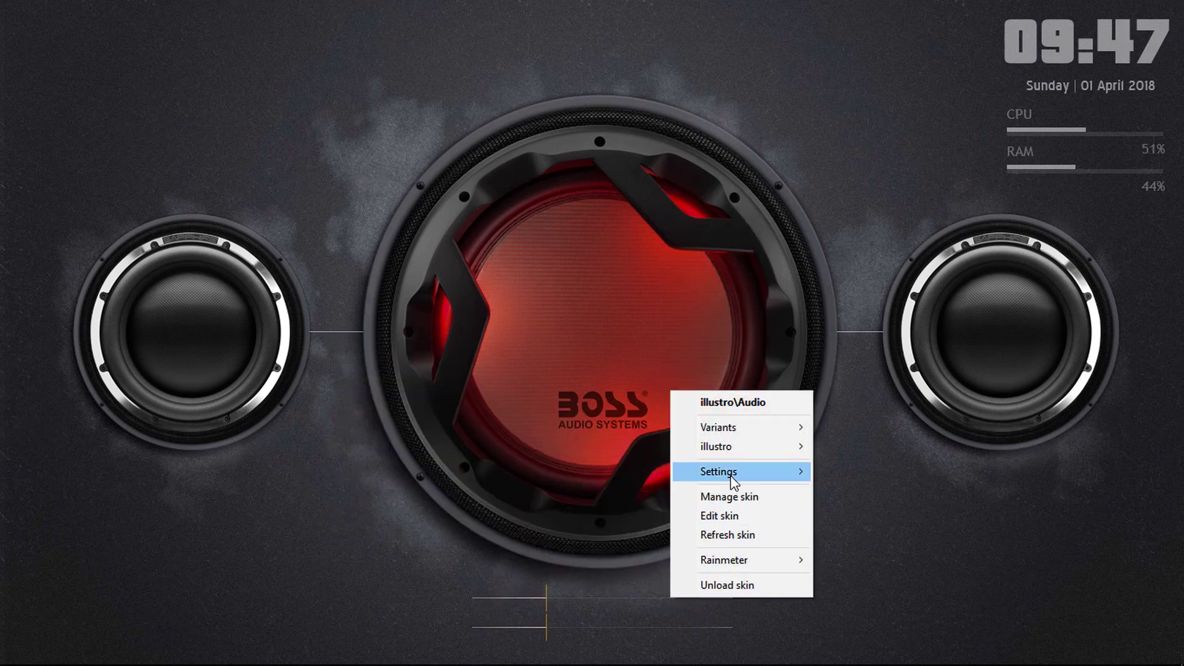
mouse_move(733, 480)
mouse_move(845, 489)
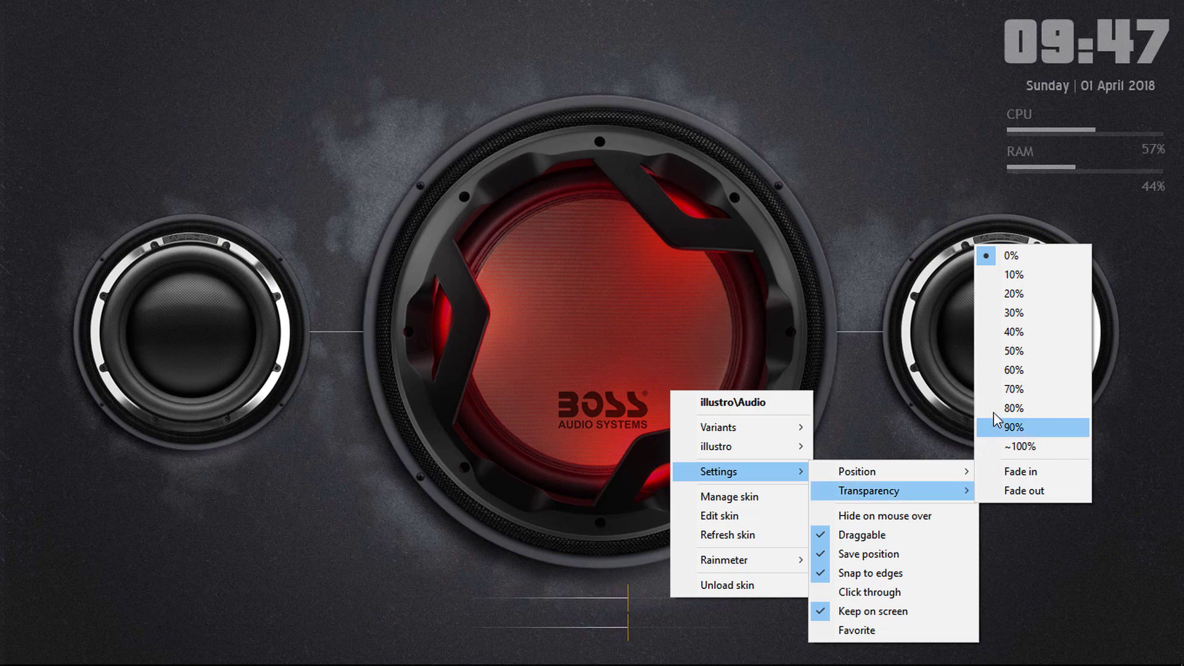
left_click(1011, 350)
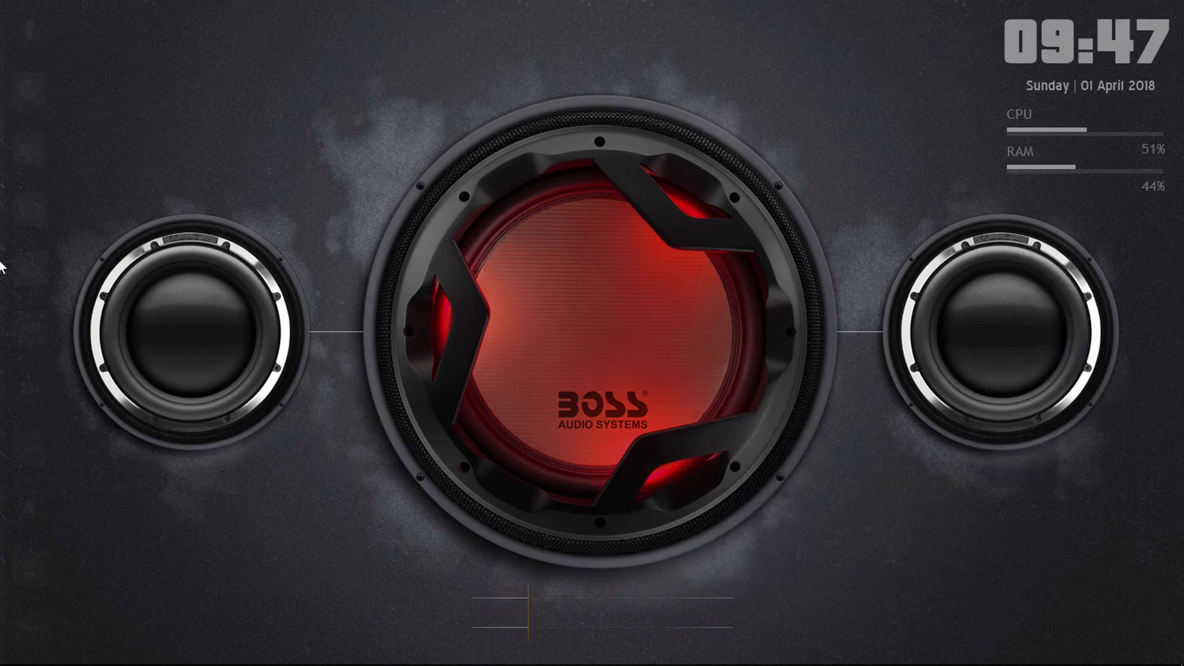
mouse_move(0, 263)
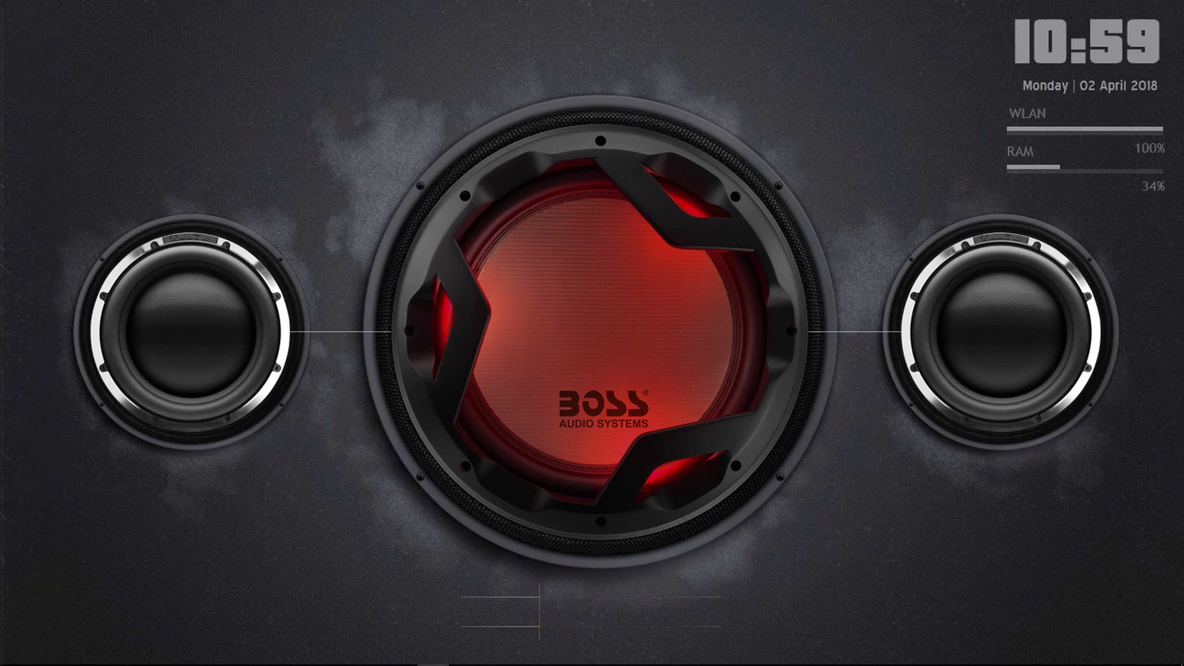
Edit the WooferSmall Without Visualizer 1 skin file to RMSAttack=2 with comment ;90 and RMSDecay=35, then save and close it.
right_click(219, 332)
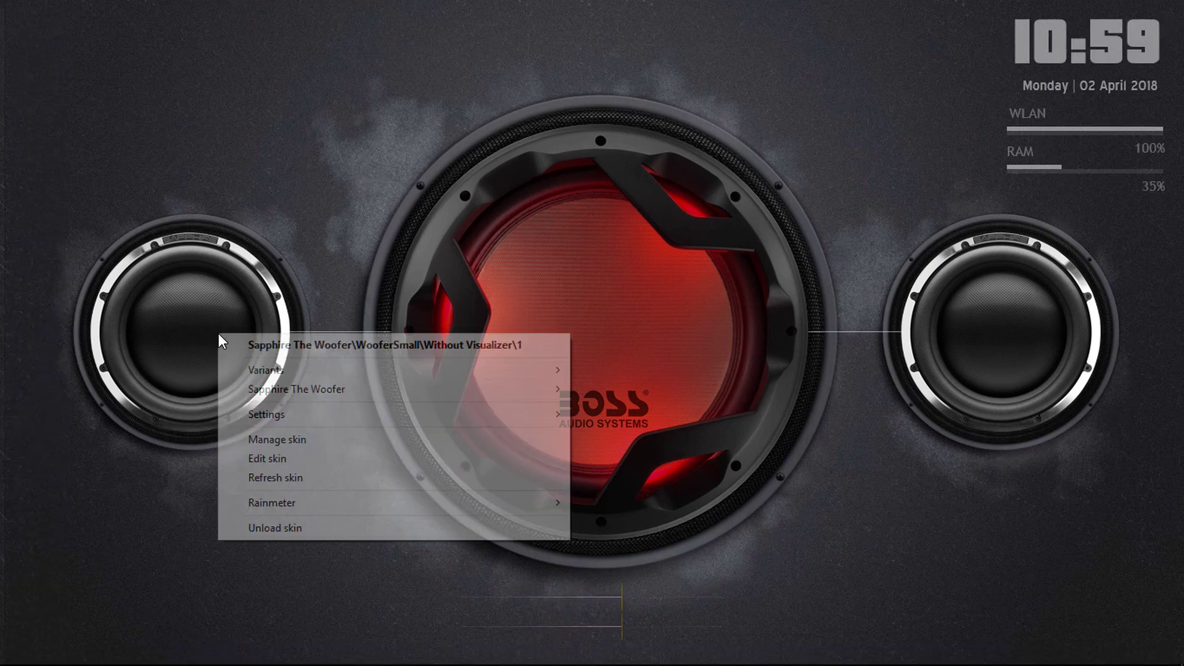
left_click(308, 458)
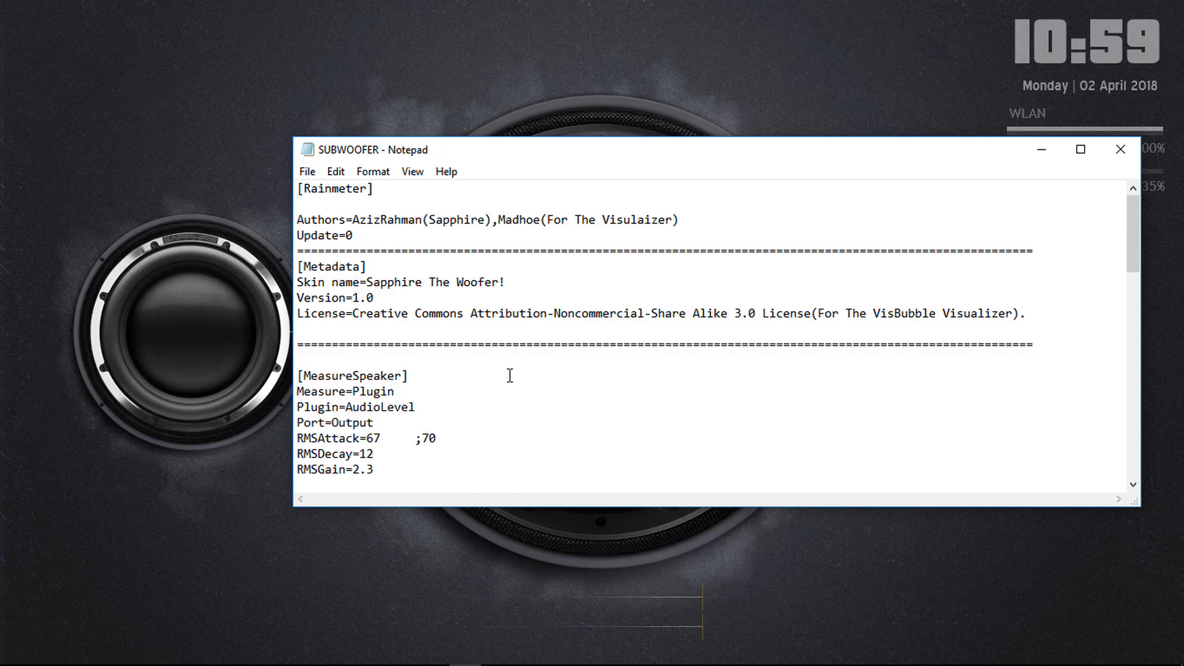
scroll(504, 376, "down", 1)
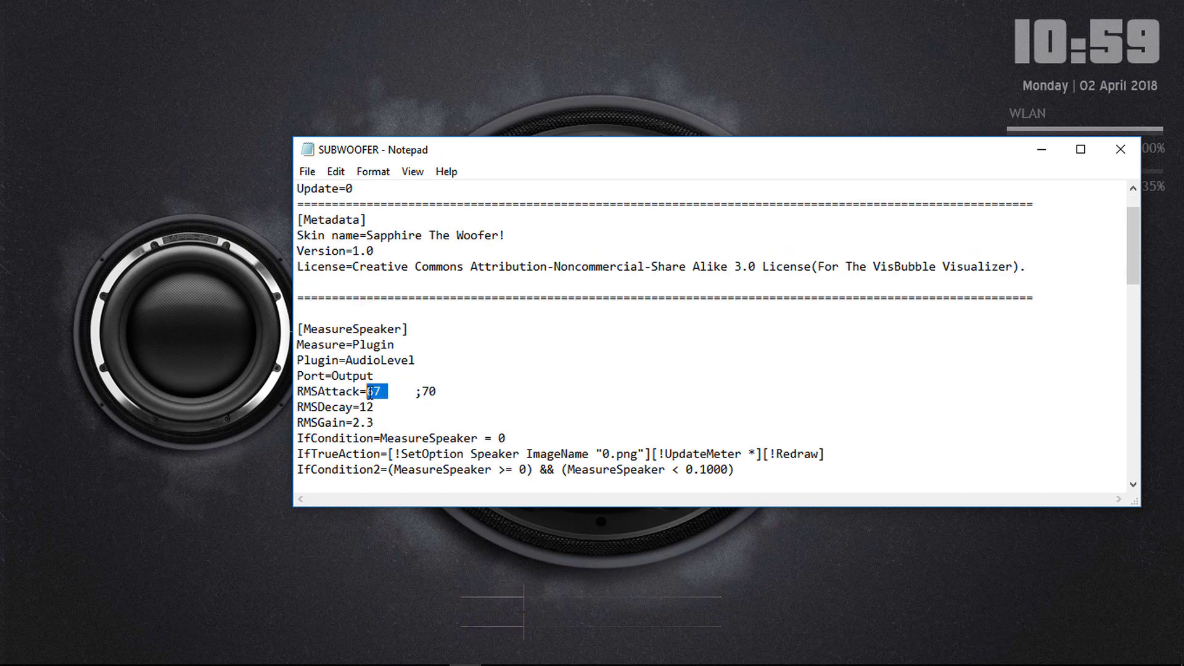
type("2")
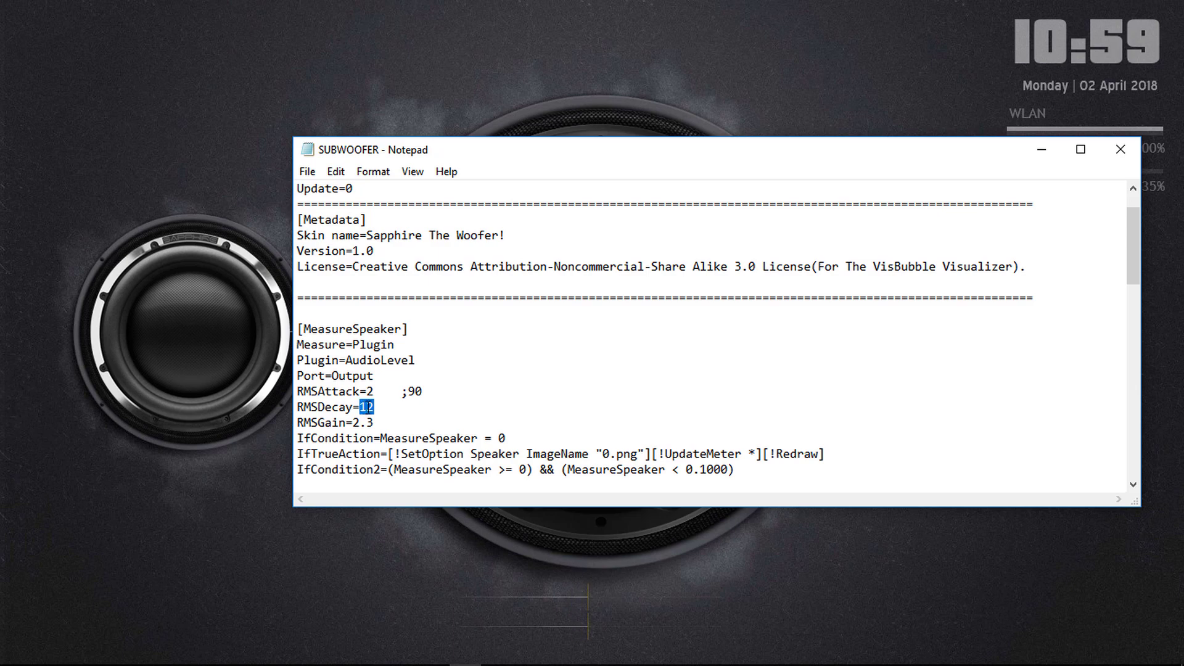
type("35")
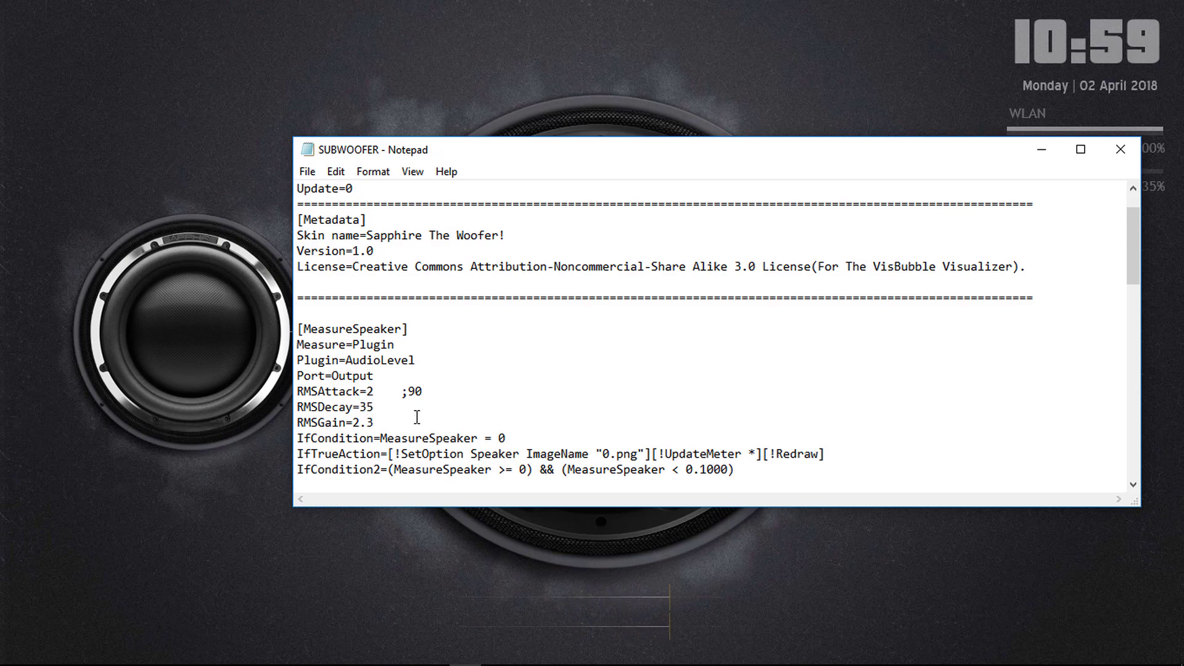
left_click(308, 171)
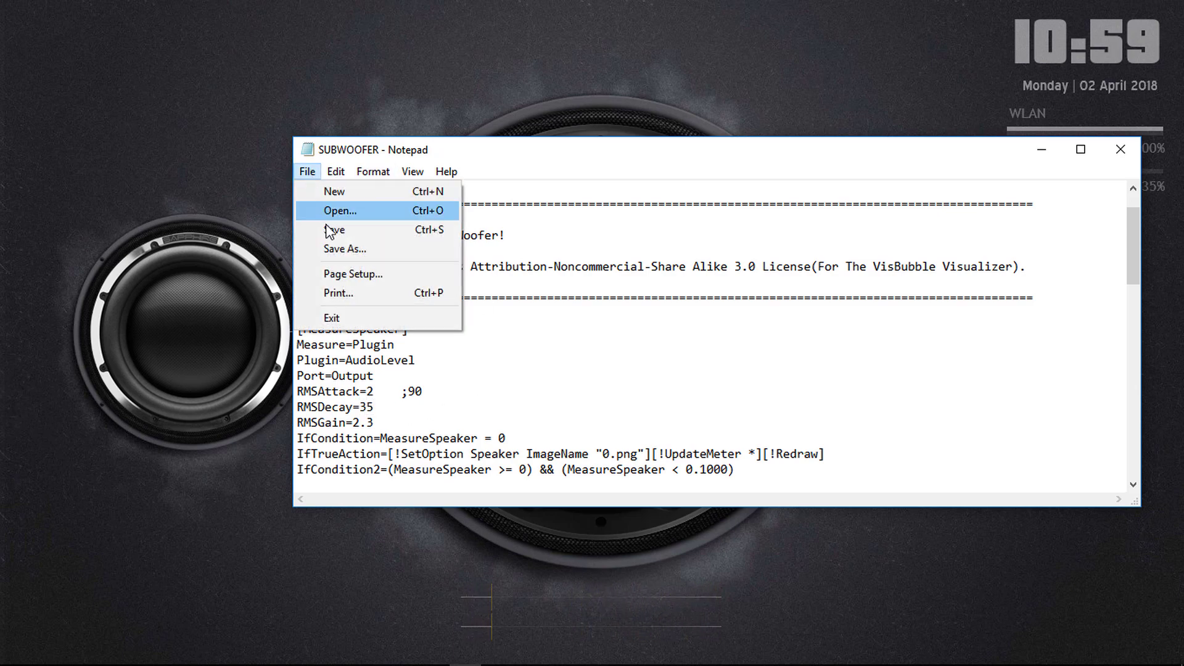
left_click(333, 232)
left_click(1136, 155)
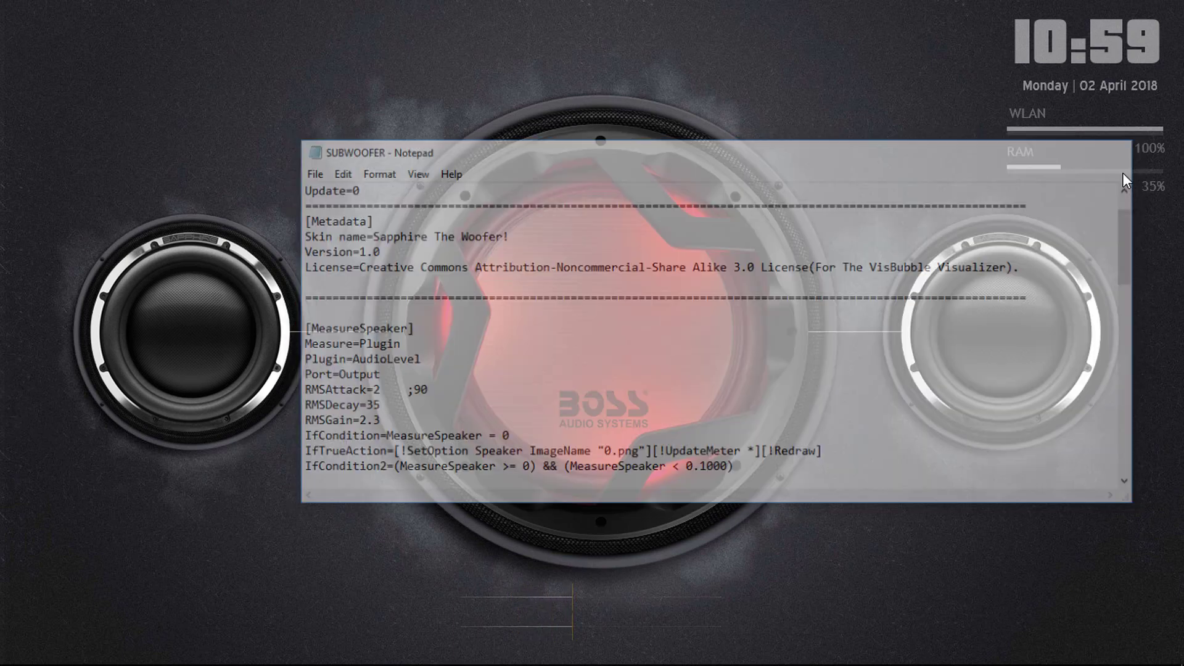
Edit the WooferSmall Without Visualizer 2 skin file to RMSAttack=2 with comment ;90 and RMSDecay=35, then save and close it.
right_click(966, 311)
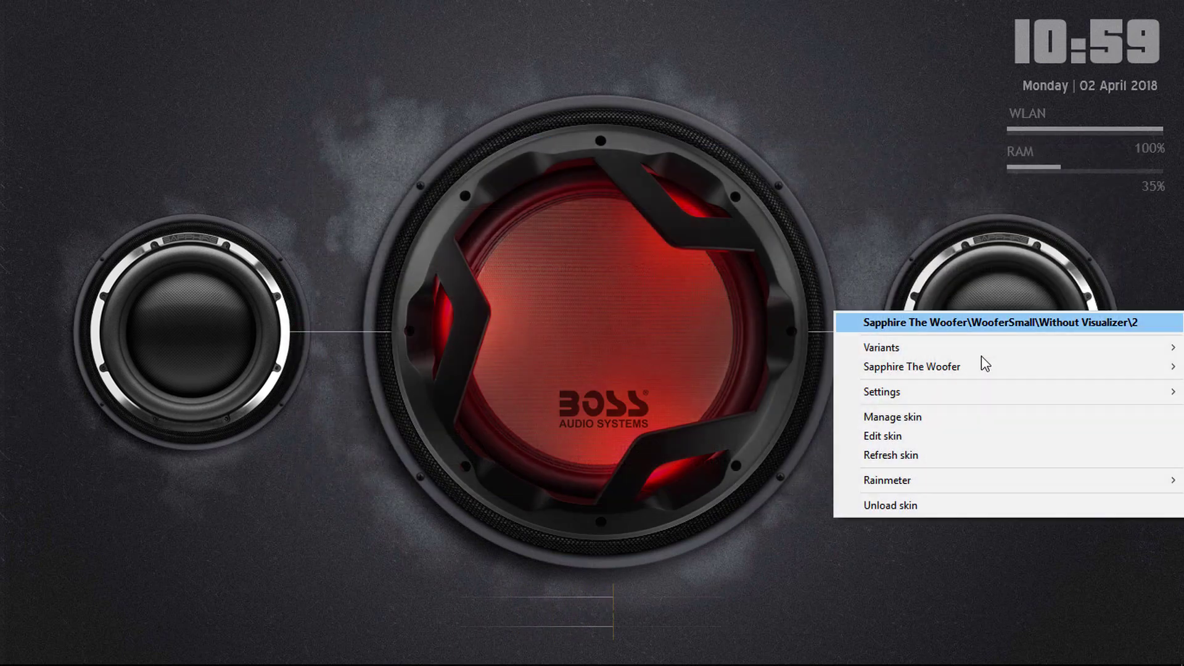
left_click(912, 435)
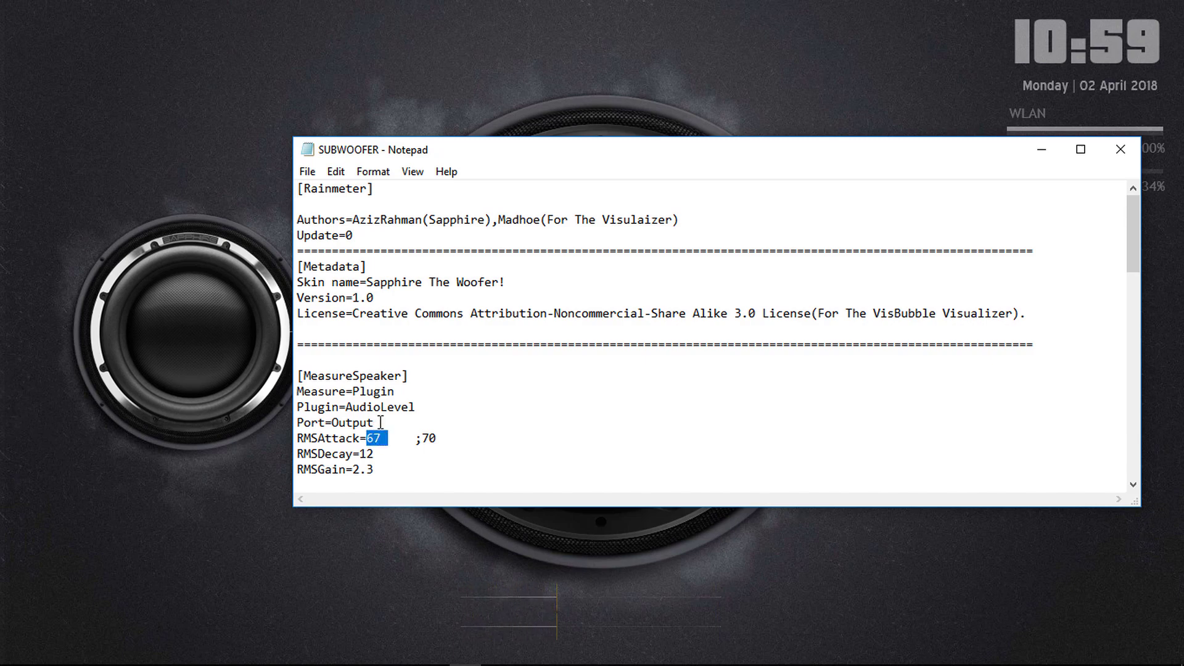
type("2")
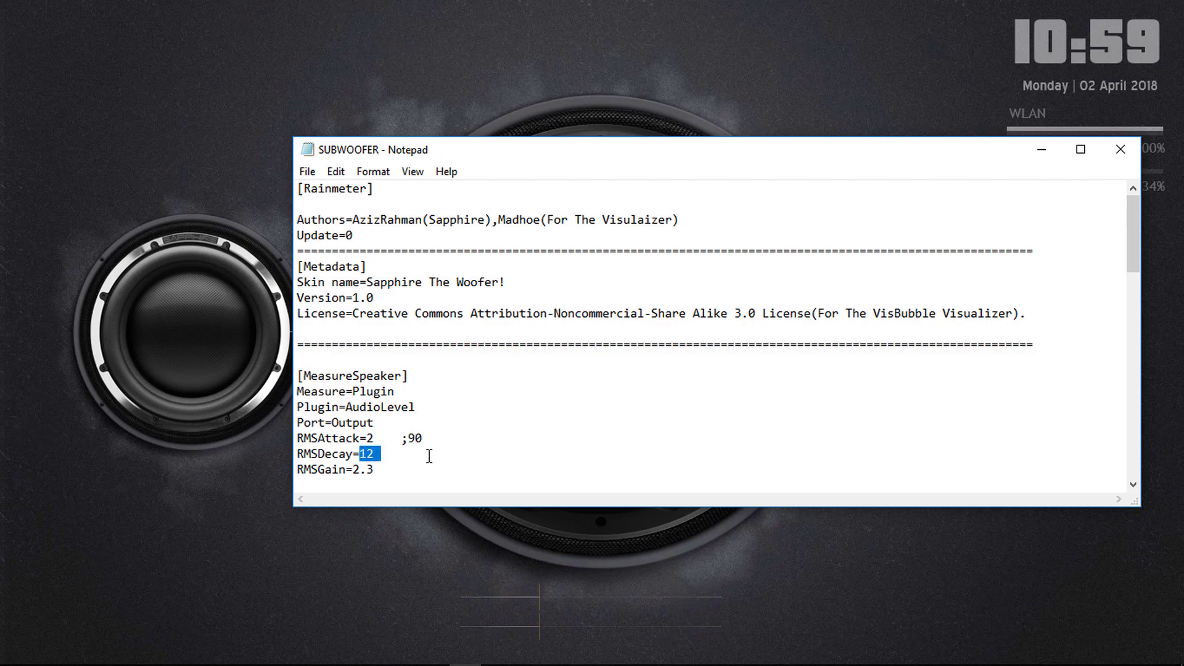
type("35")
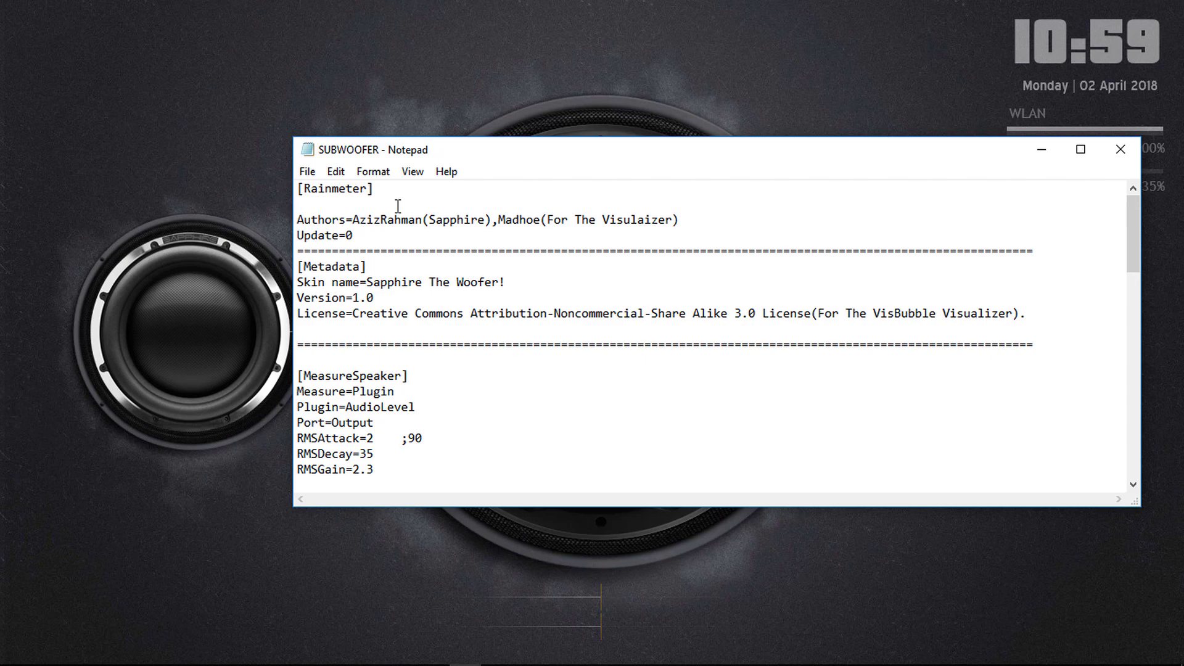
left_click(307, 172)
left_click(343, 231)
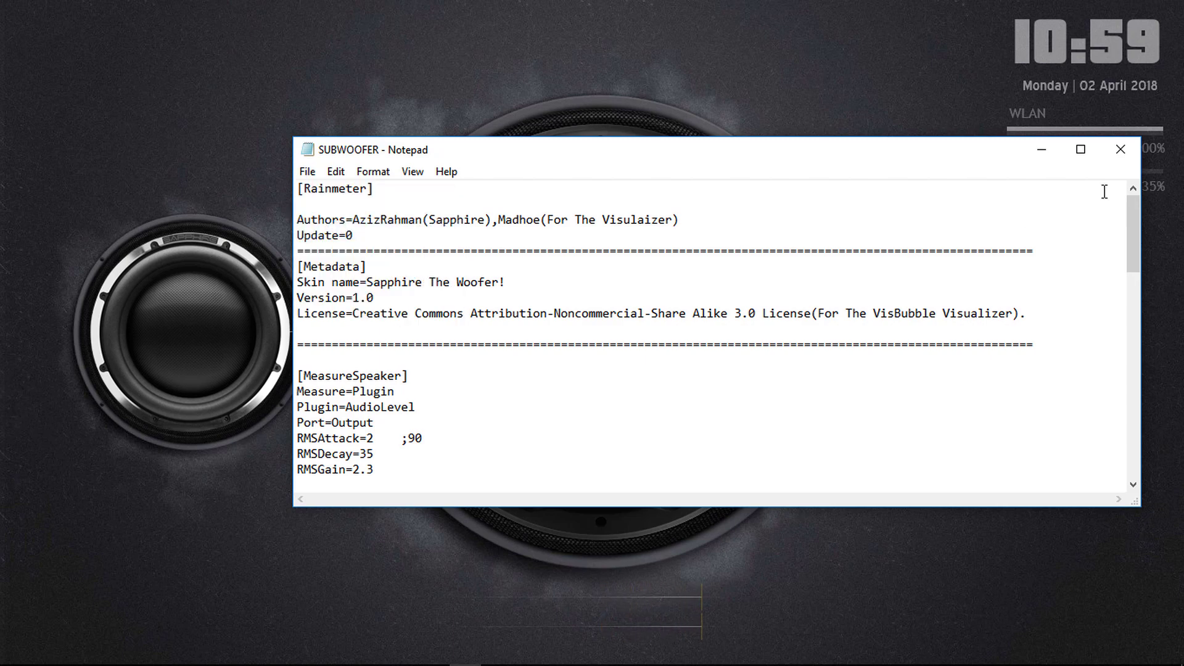
left_click(1120, 149)
Refresh both small woofer skins to apply the edited audio response values.
right_click(203, 331)
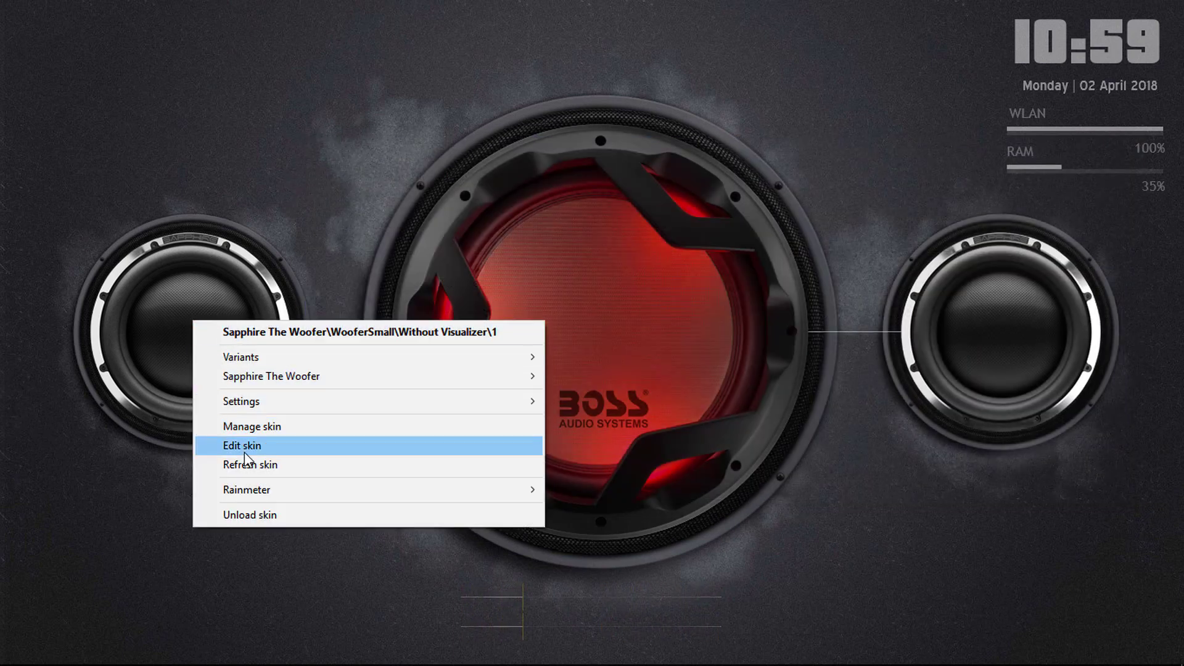
left_click(283, 463)
right_click(1001, 337)
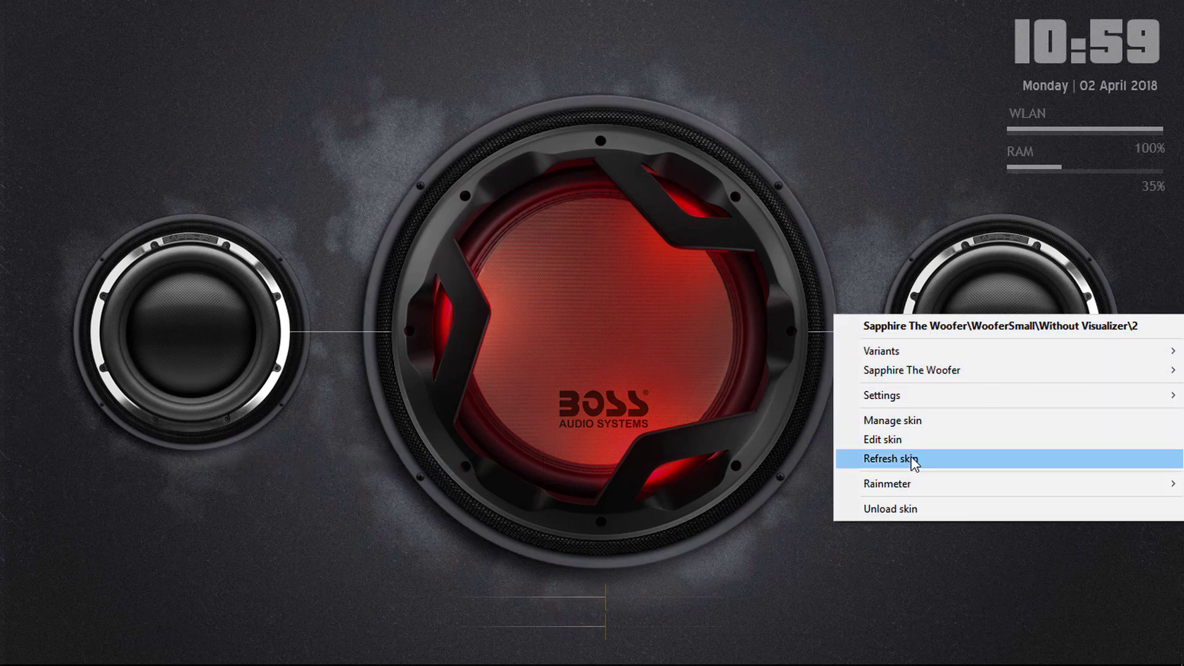
left_click(911, 457)
In Manage Rainmeter, set SUBWOOFER.ini under WooferSmall\Without Visualizer\1 to position On desktop with load order 1.
mouse_move(898, 664)
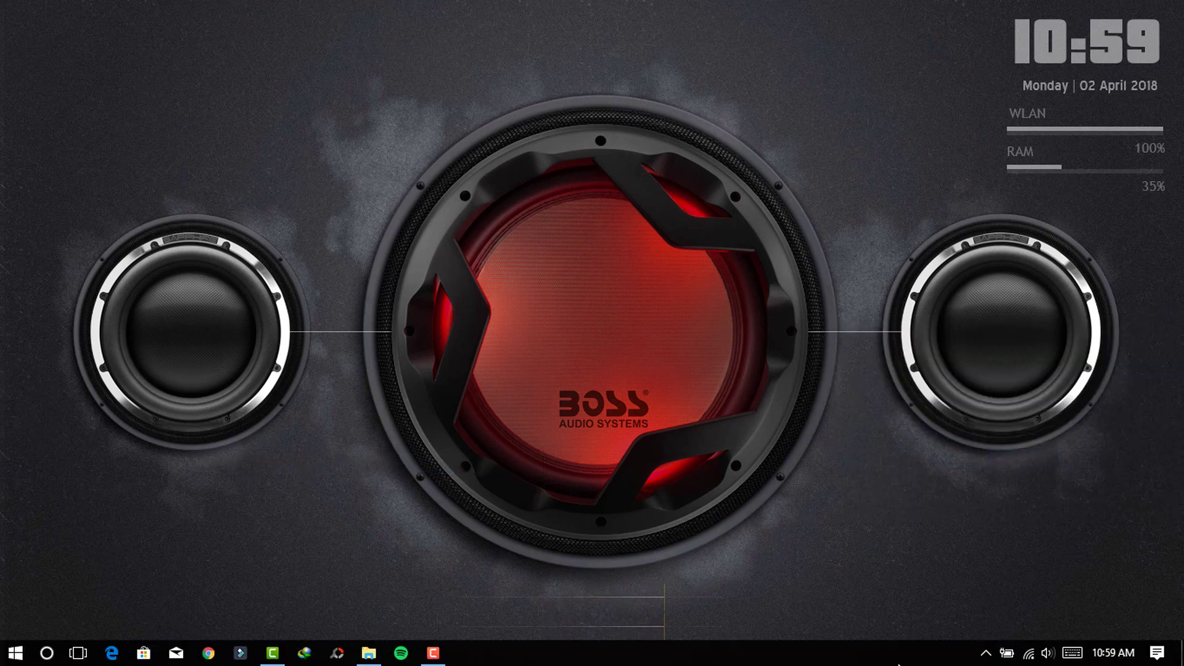
left_click(985, 652)
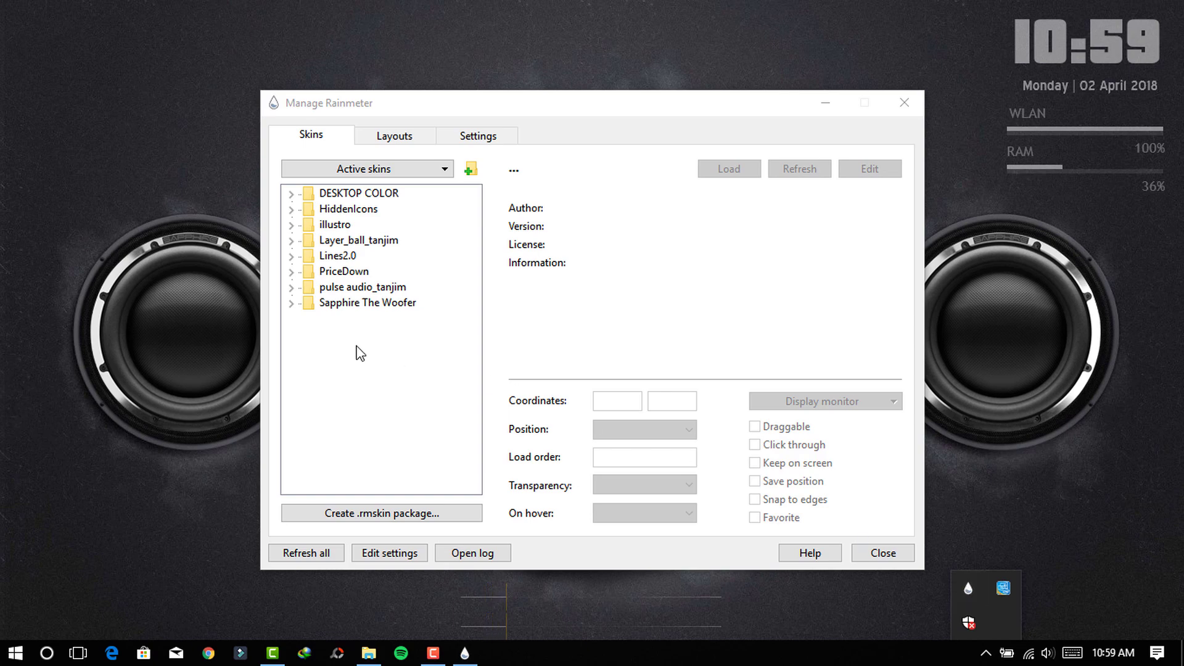
left_click(291, 302)
left_click(308, 335)
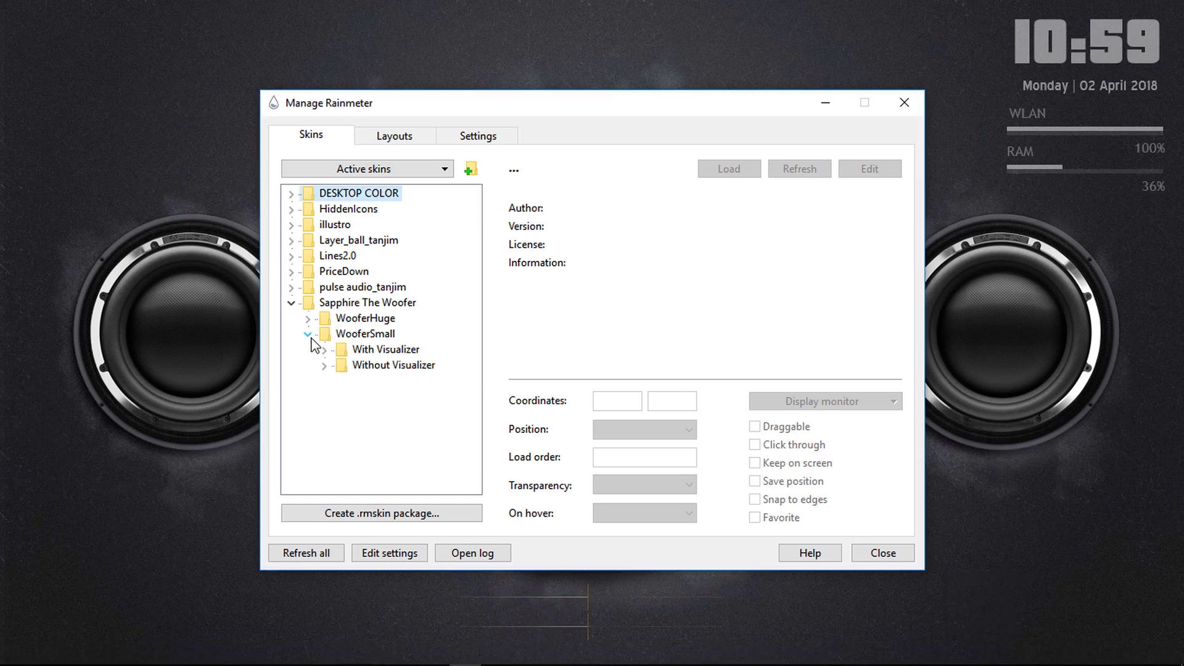
left_click(324, 366)
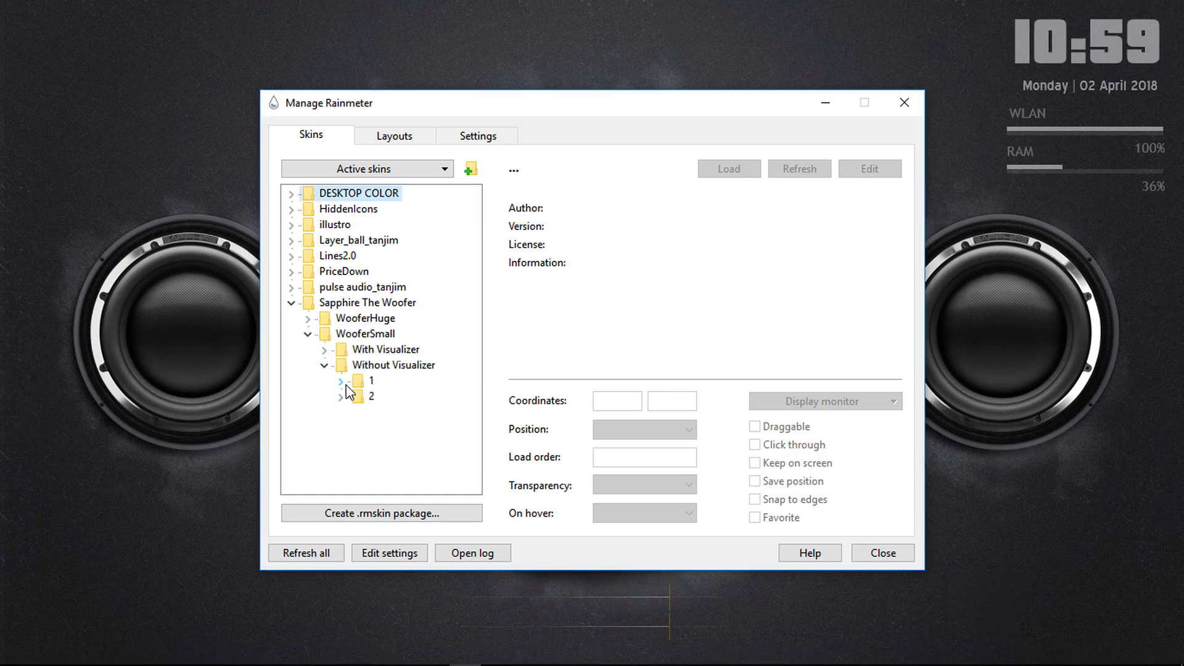
left_click(340, 381)
left_click(383, 401)
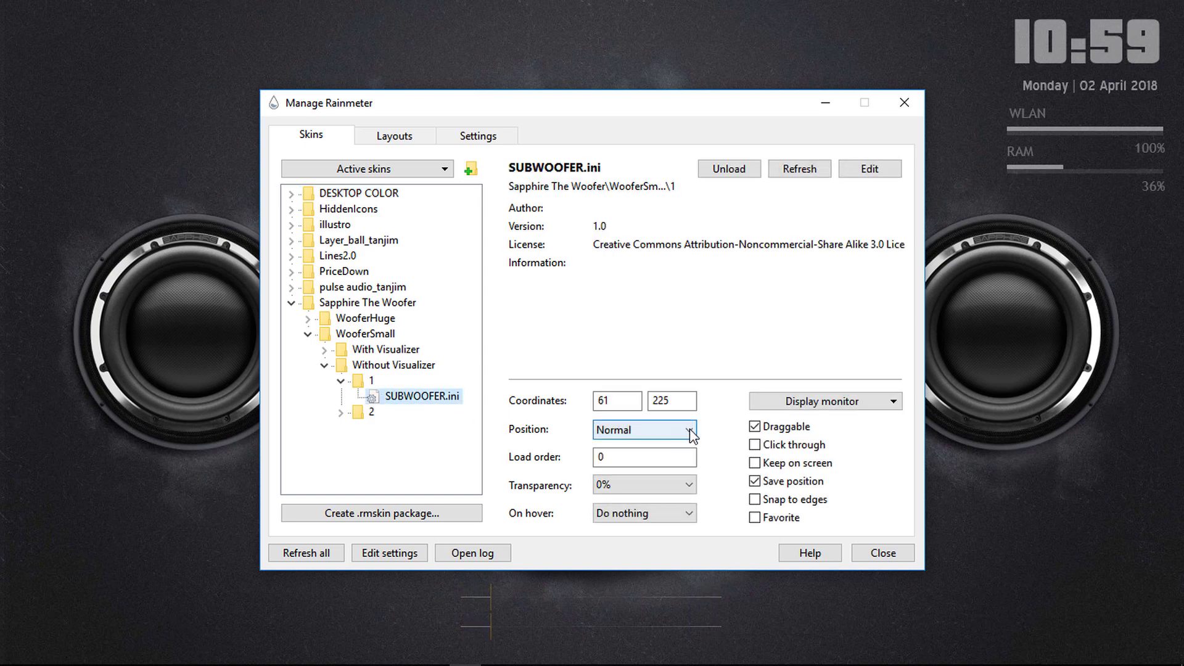
left_click(661, 430)
left_click(634, 450)
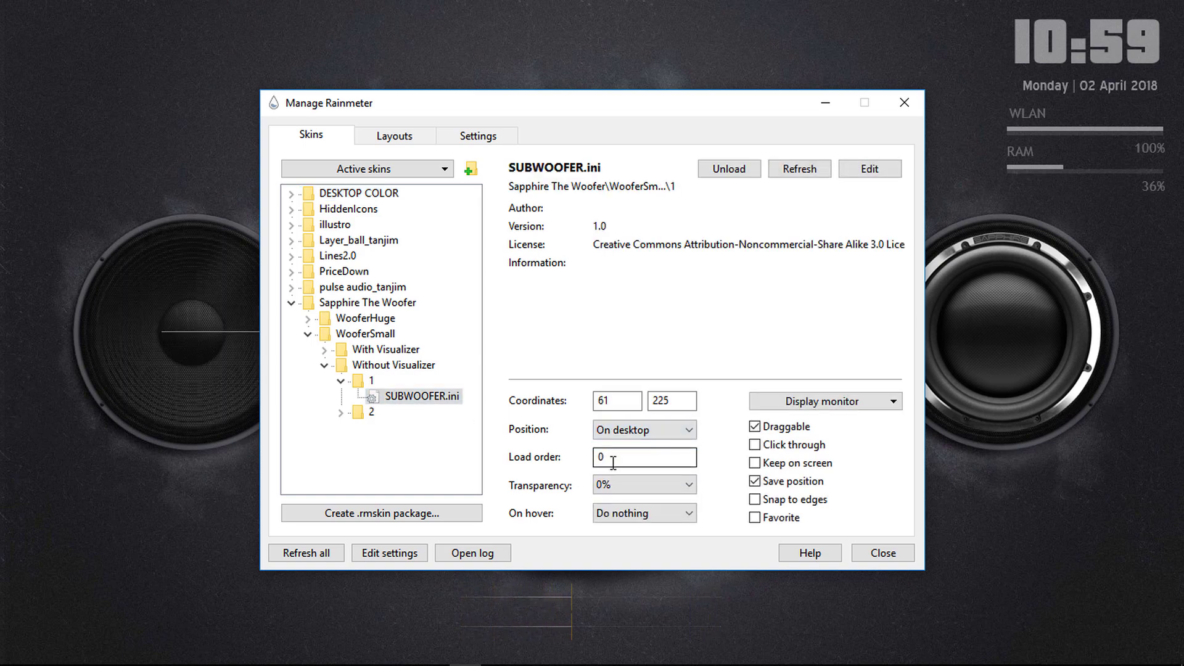
double_click(594, 457)
type("1")
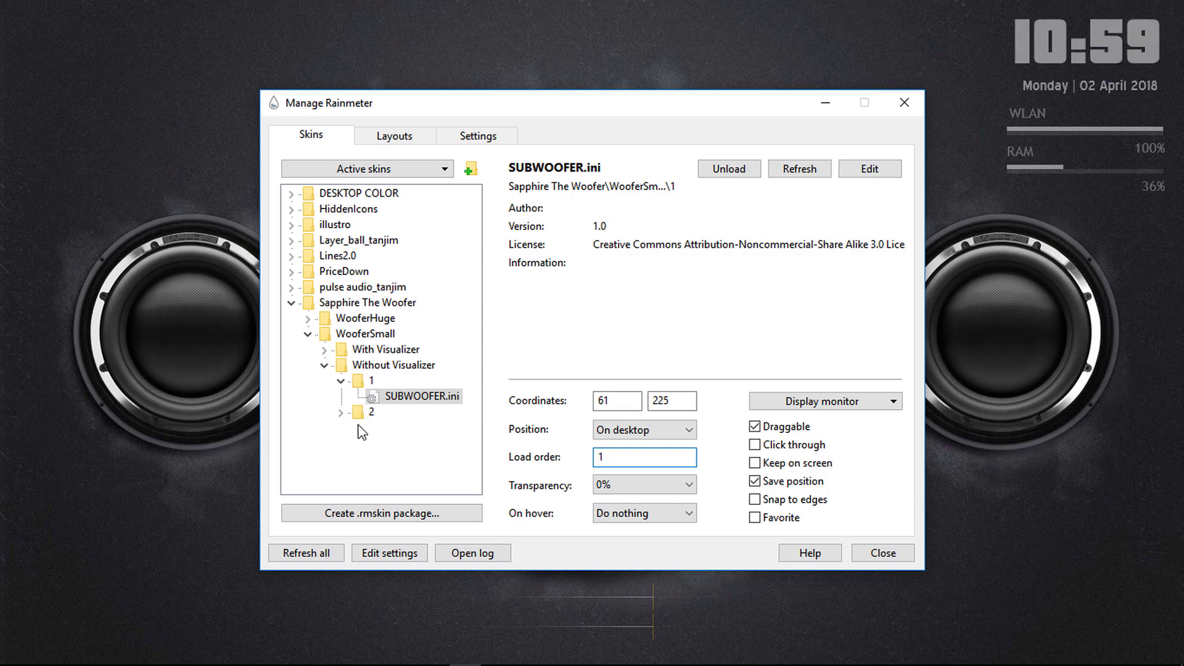
Set SUBWOOFER.ini under WooferSmall\Without Visualizer\2 to position On desktop with load order 1.
left_click(341, 412)
left_click(422, 428)
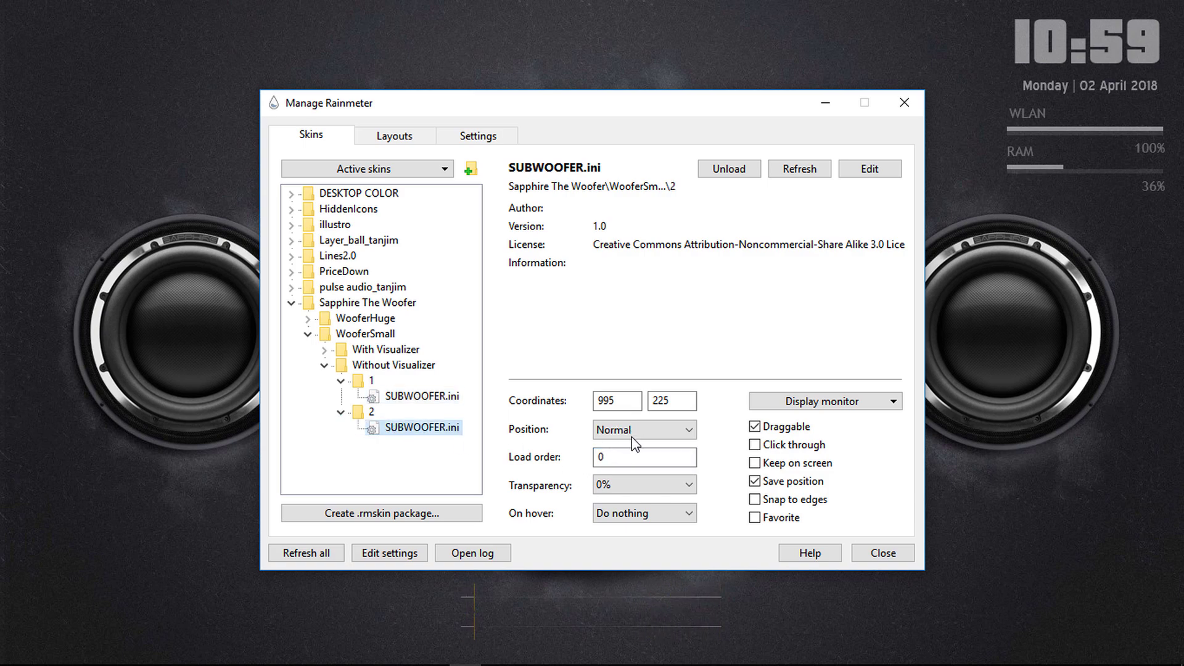
left_click(689, 430)
left_click(647, 445)
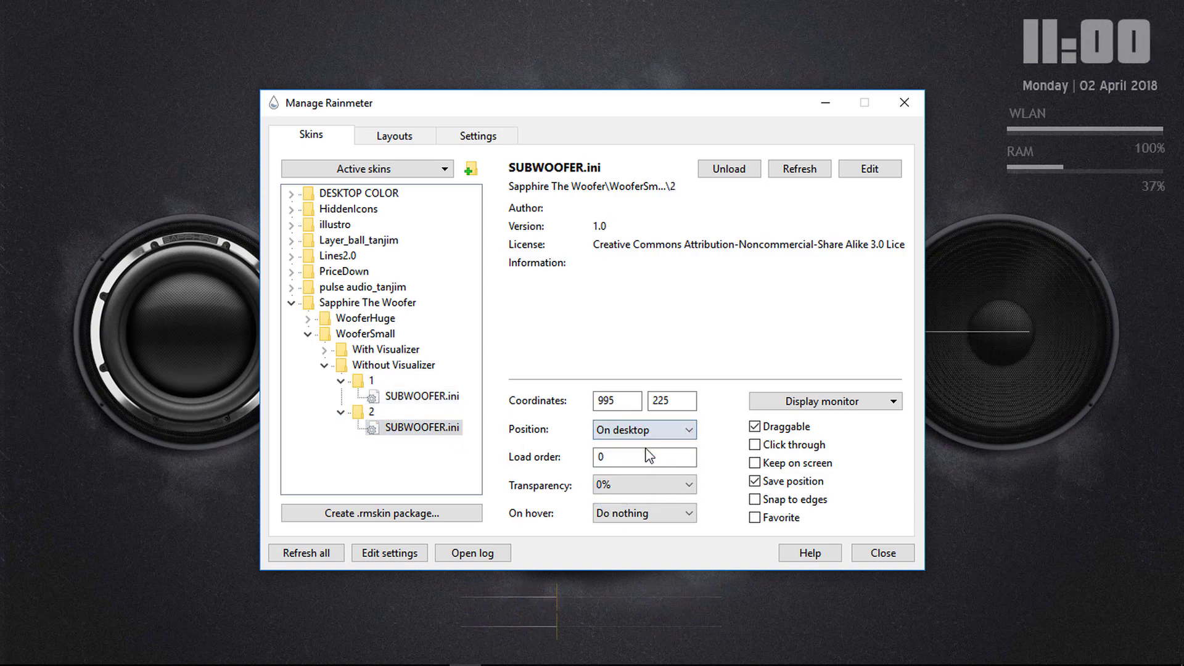
double_click(606, 457)
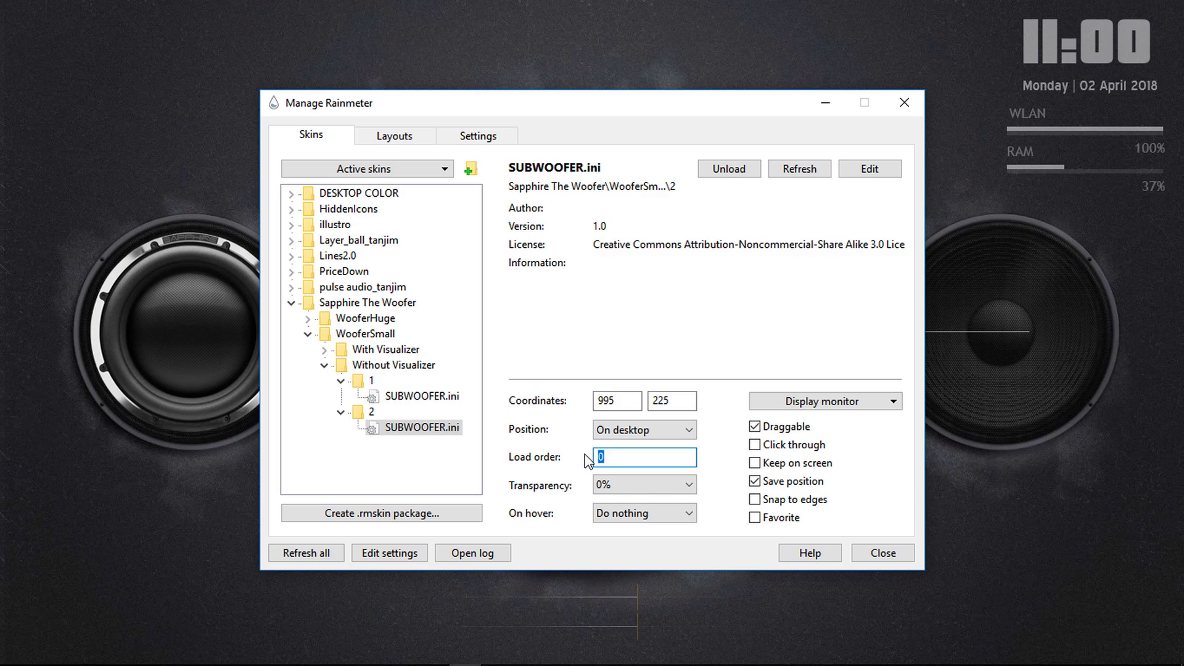
type("1")
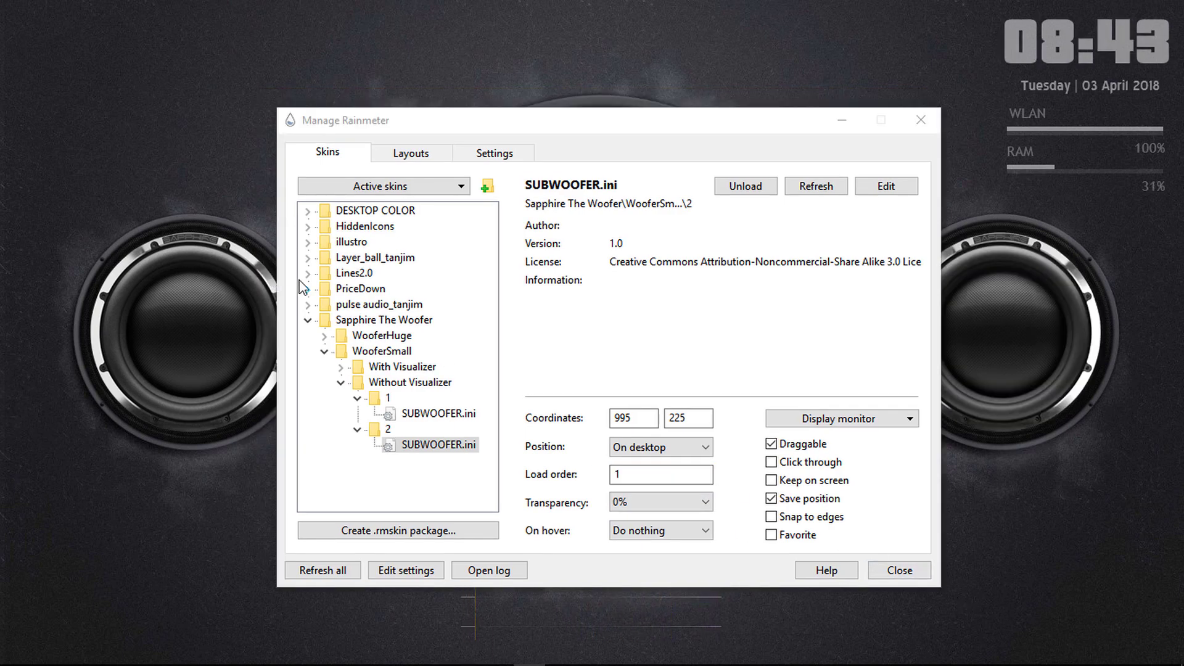
Set the position of ramhor.ini under Lines2.0\RAM to On desktop.
left_click(308, 273)
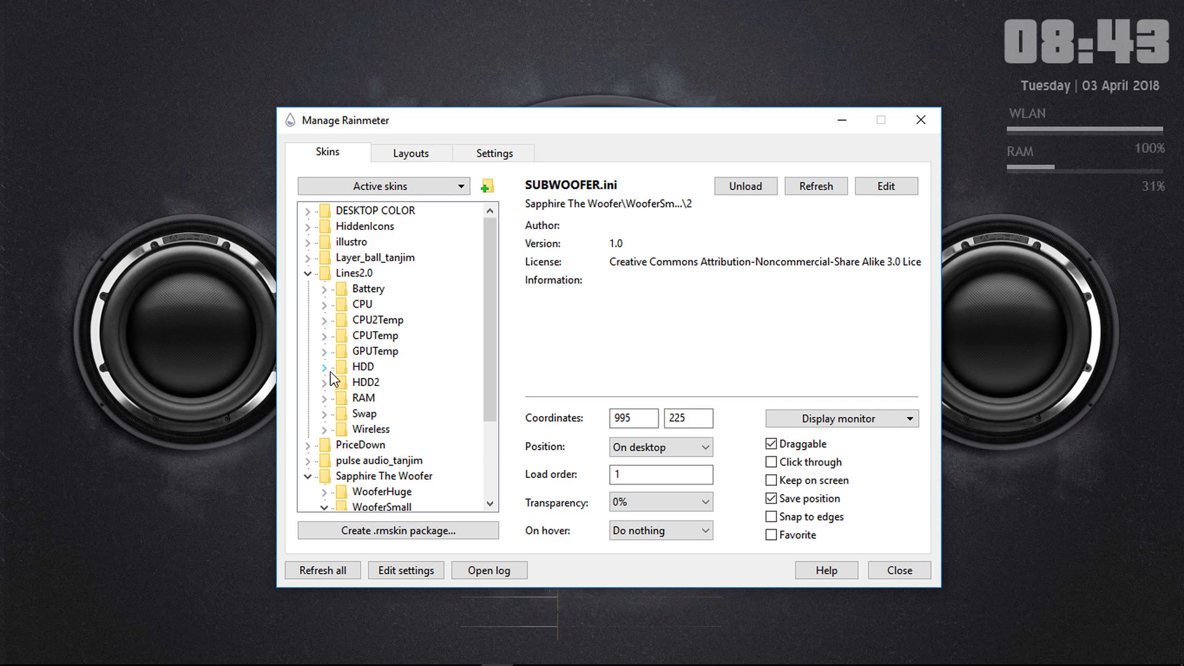
left_click(324, 399)
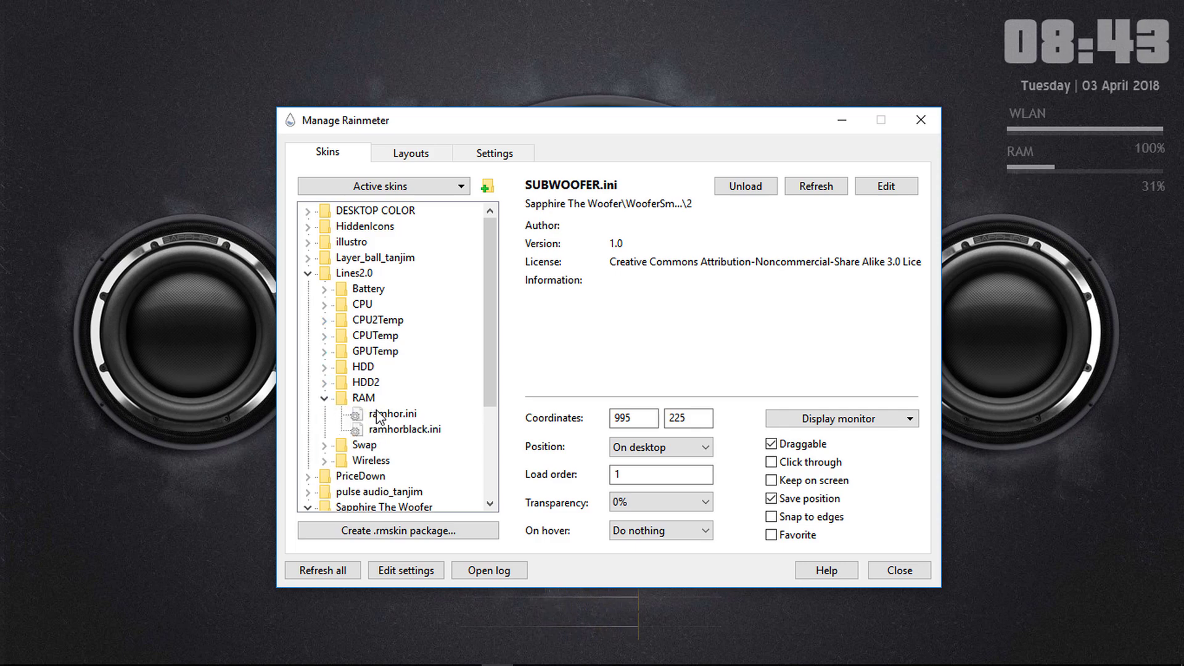
left_click(391, 415)
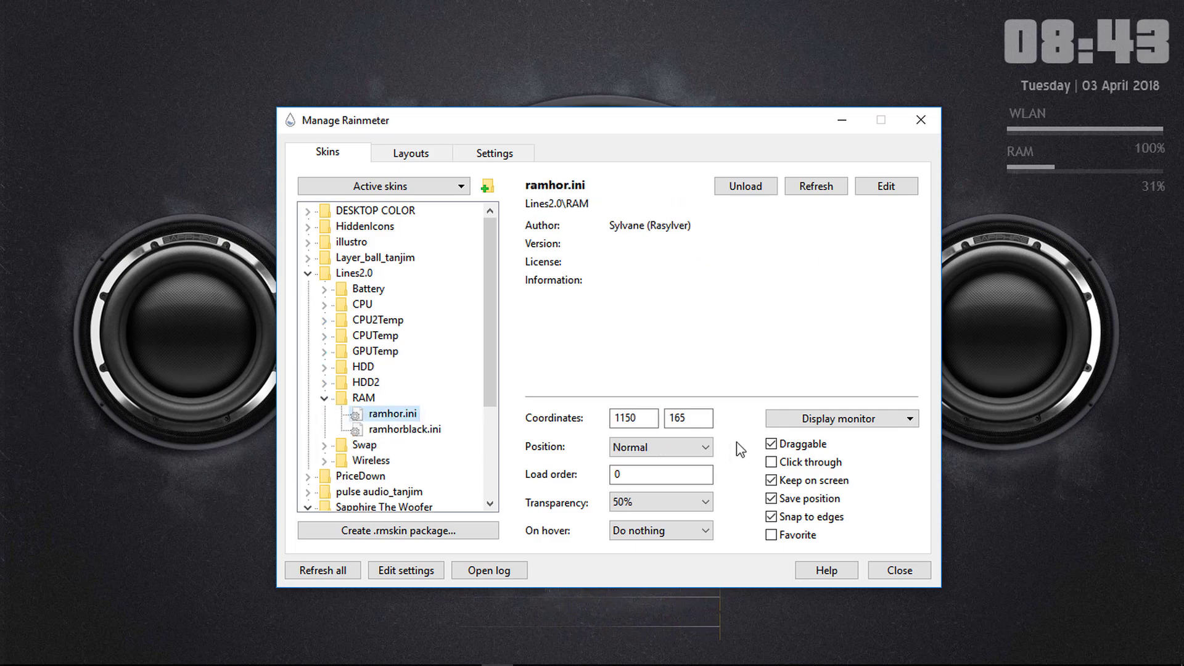
left_click(708, 448)
left_click(667, 472)
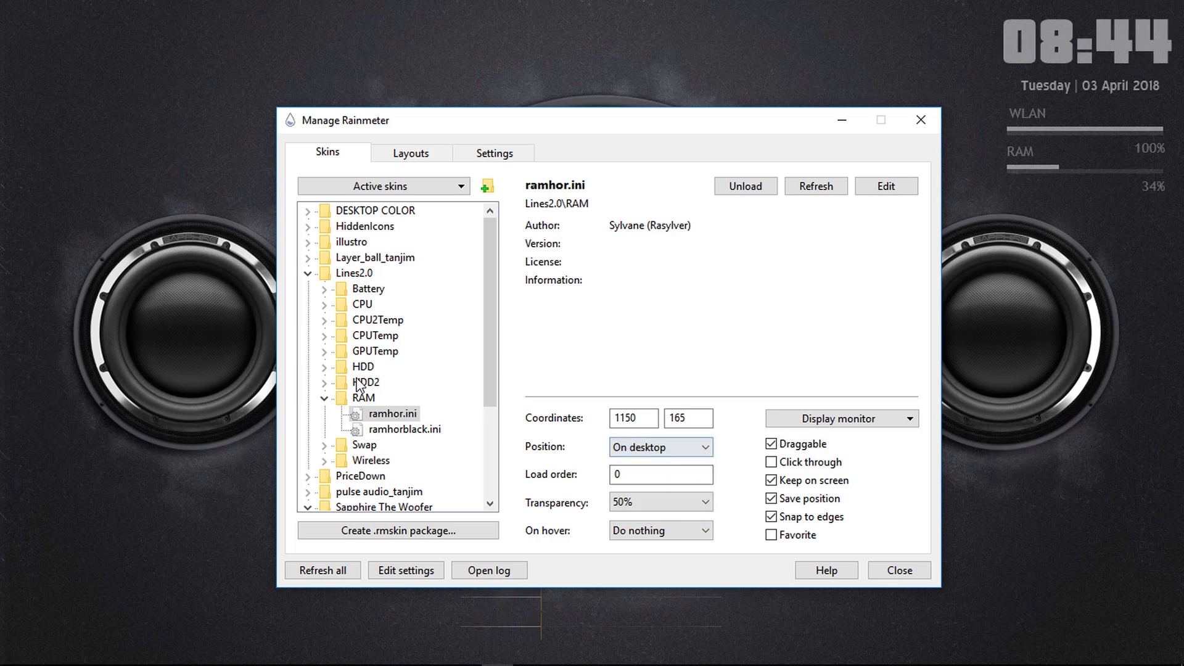
Set the position of wirhor.ini under Lines2.0\Wireless to On desktop.
left_click(325, 461)
left_click(390, 476)
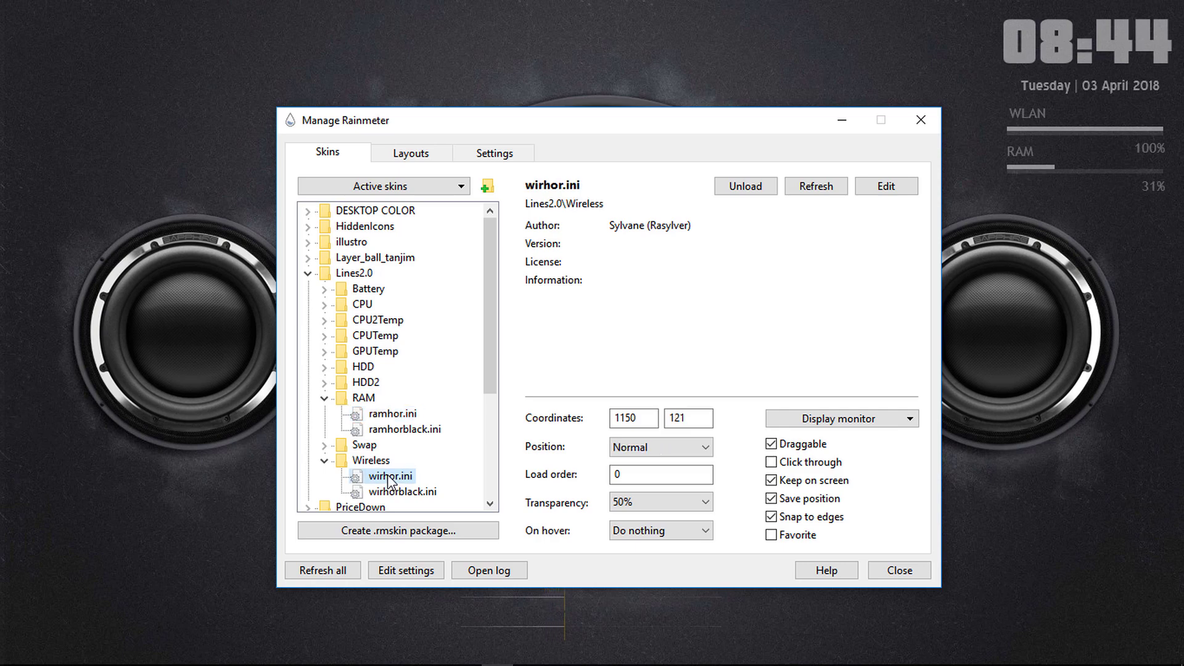
left_click(704, 449)
left_click(672, 472)
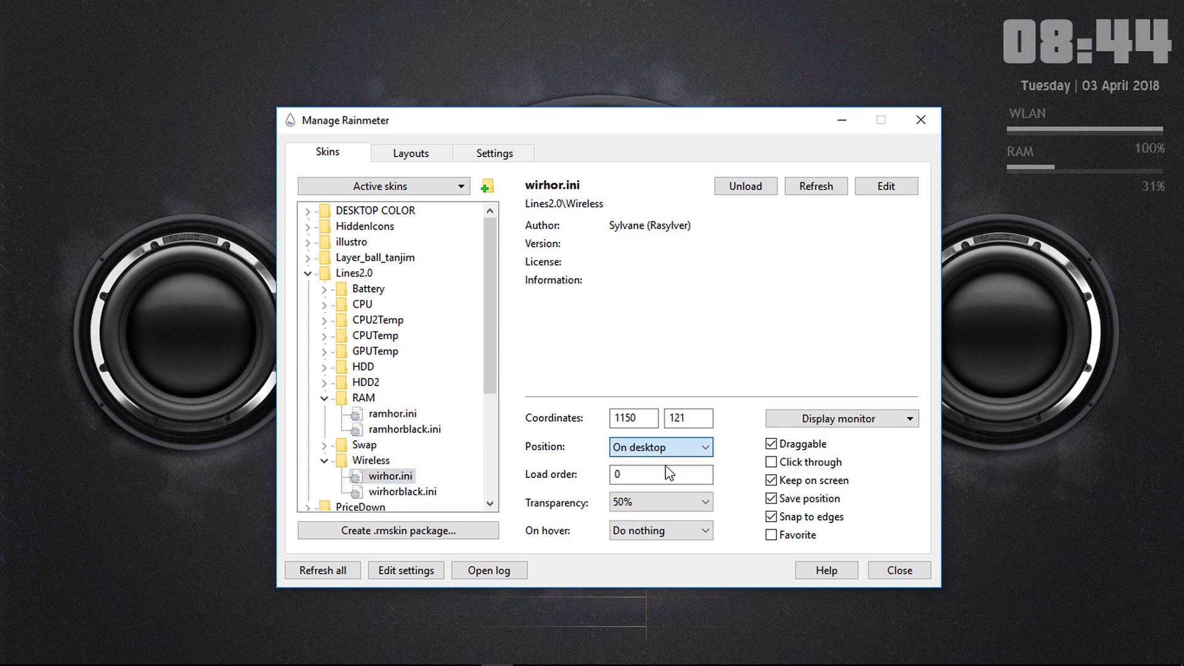
Close Manage Rainmeter, set RMSDecay to 22 and RMSGain to 2.8 in the large center speaker's skin file, and save it.
left_click(917, 127)
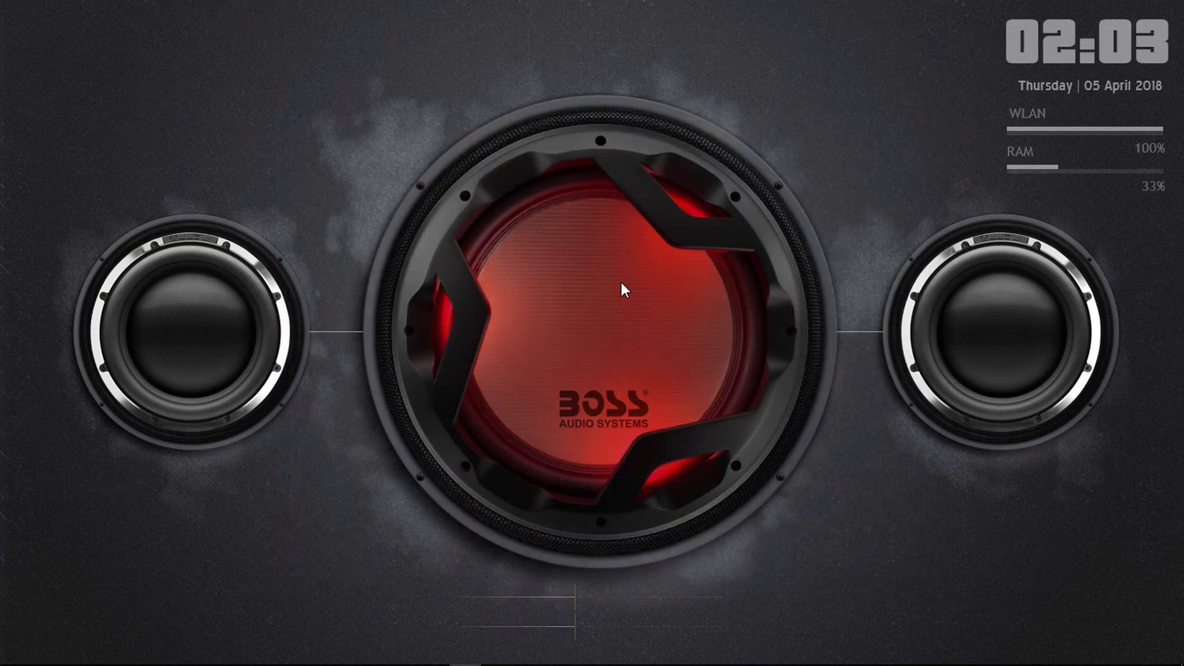
right_click(621, 290)
left_click(659, 403)
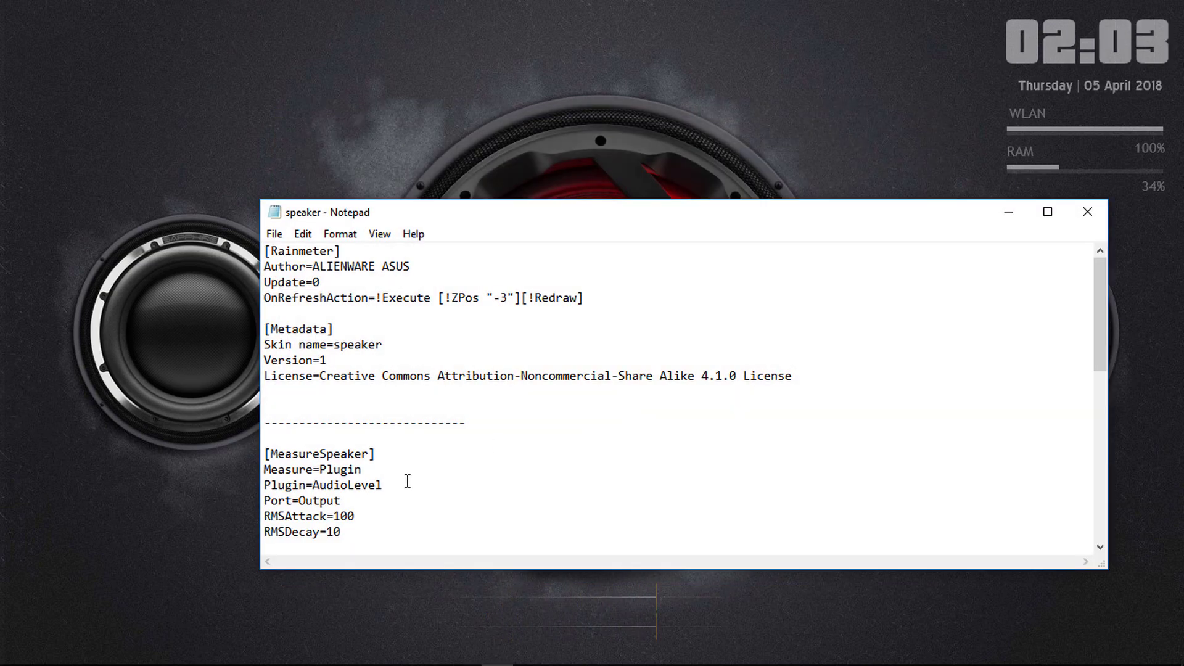
scroll(407, 481, "down", 2)
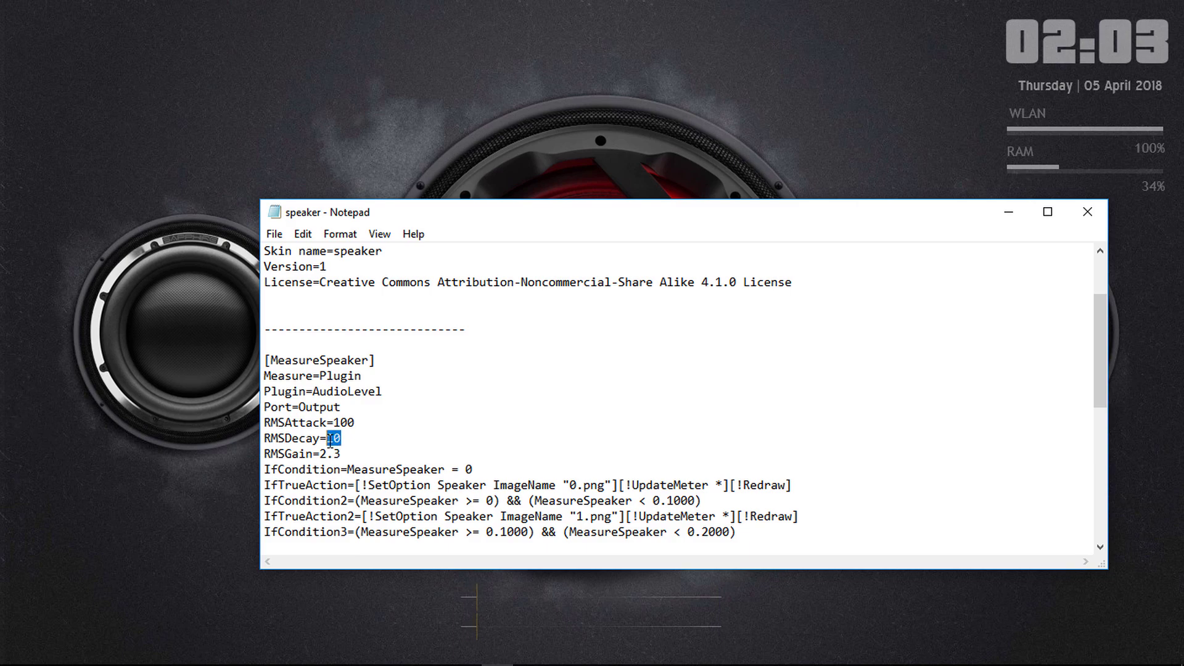
type("22")
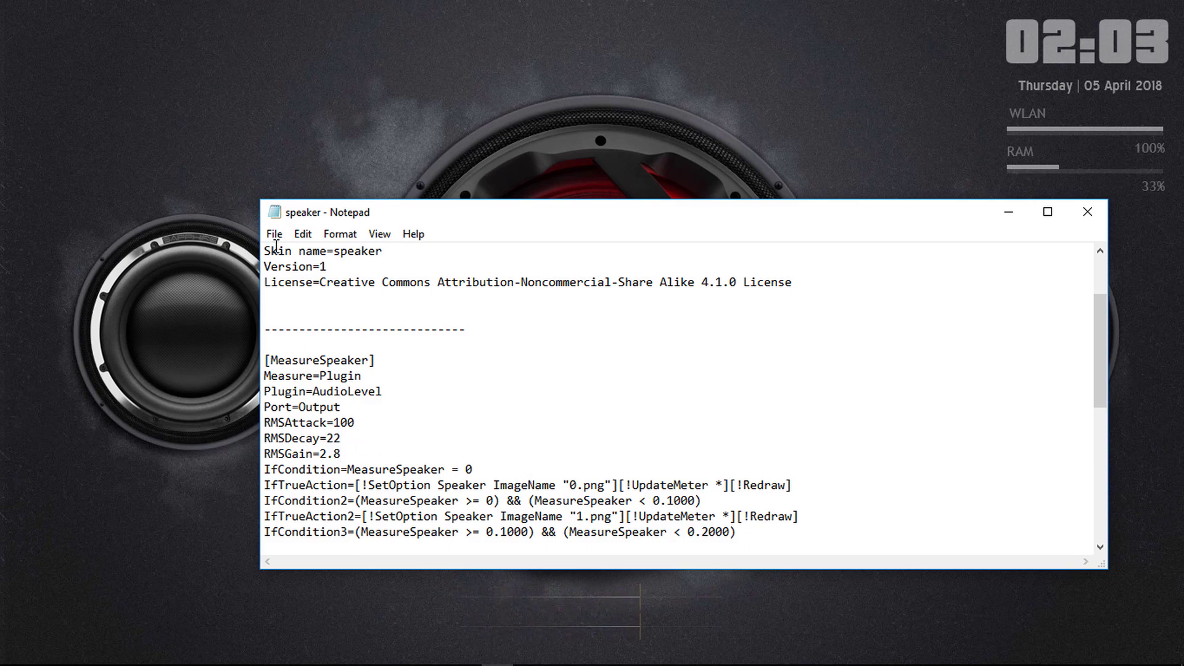
left_click(275, 235)
left_click(300, 292)
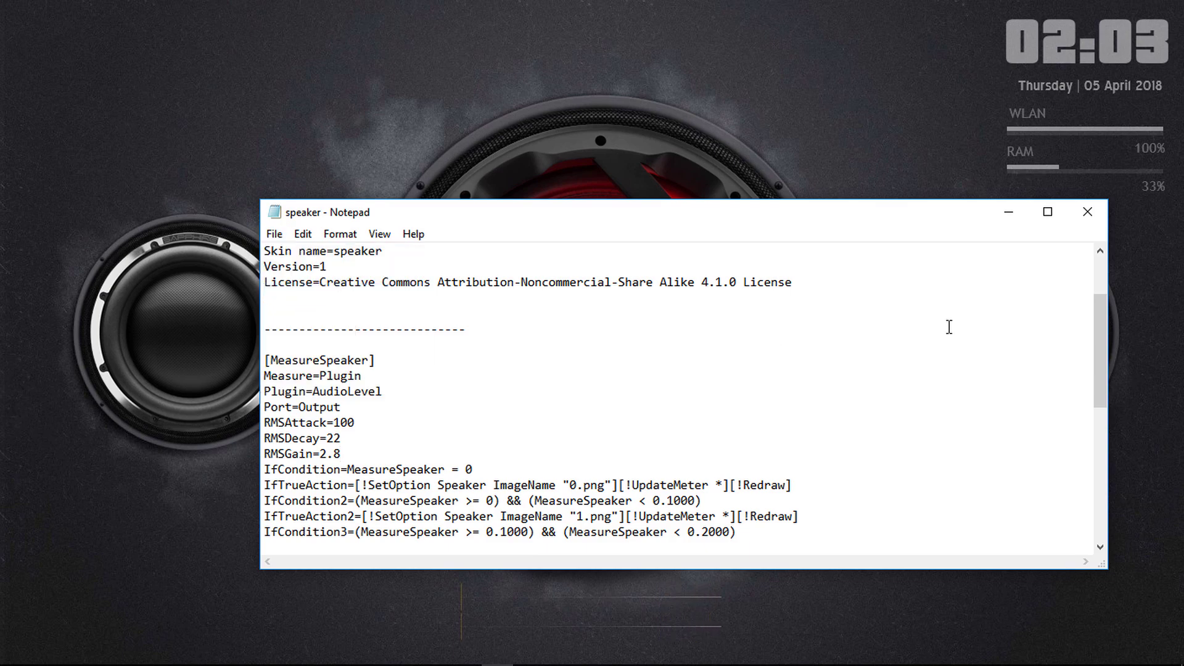
left_click(1087, 212)
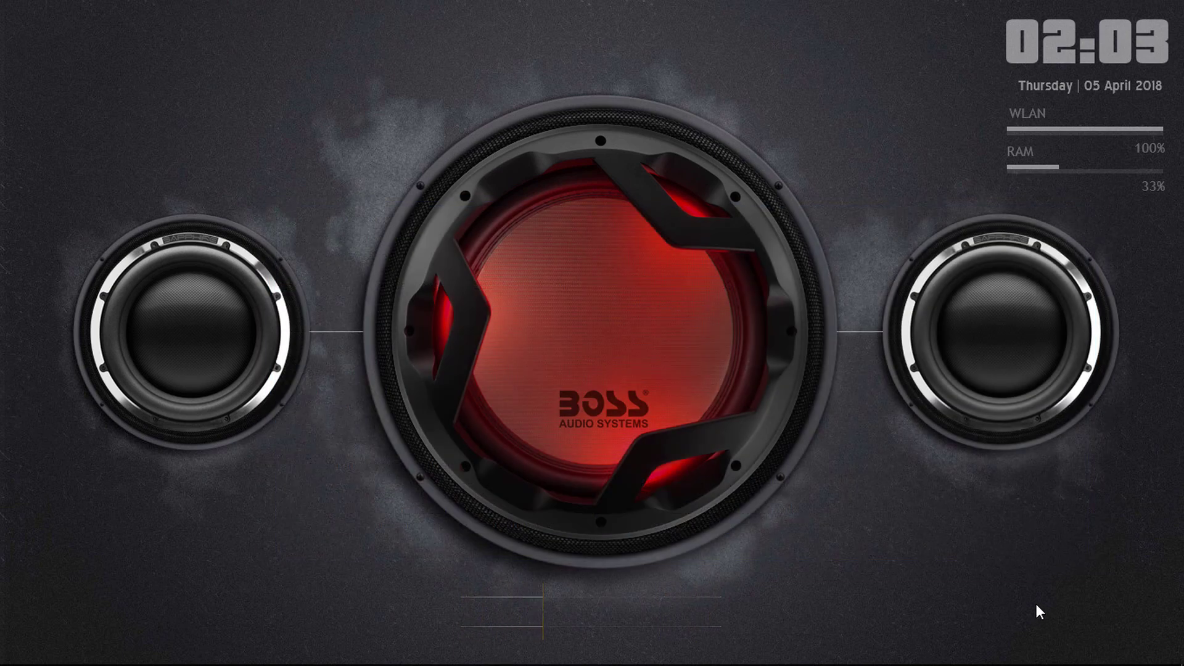
Exit Rainmeter completely and relaunch it to reload all desktop skins.
left_click(985, 653)
right_click(968, 588)
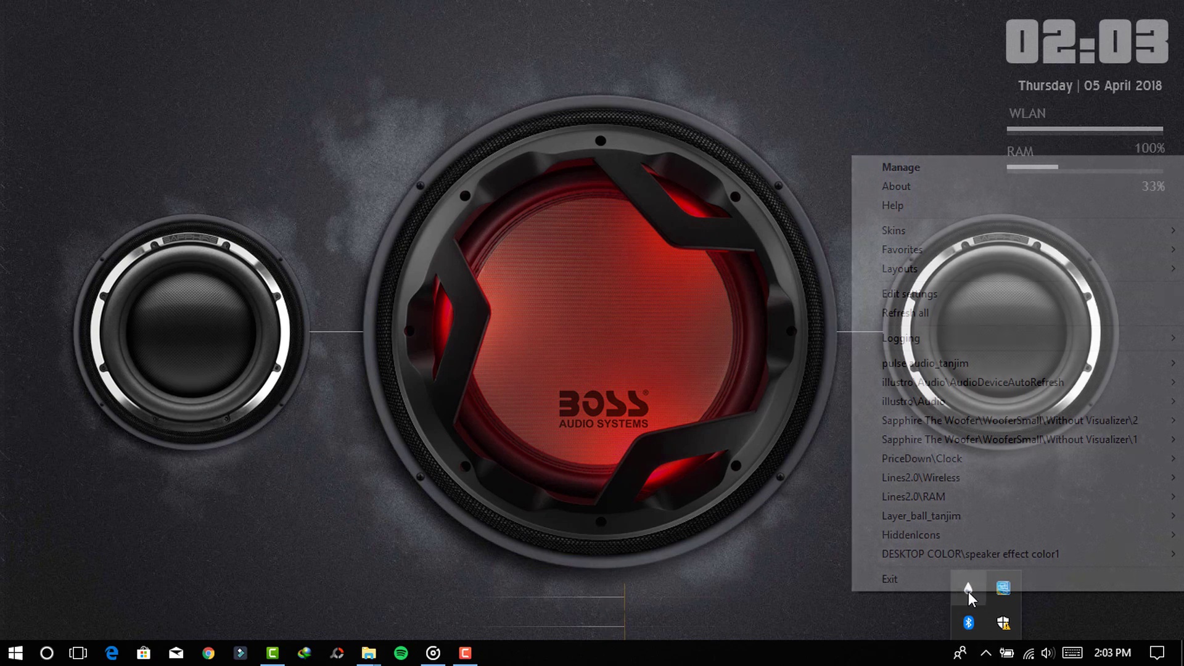
left_click(926, 580)
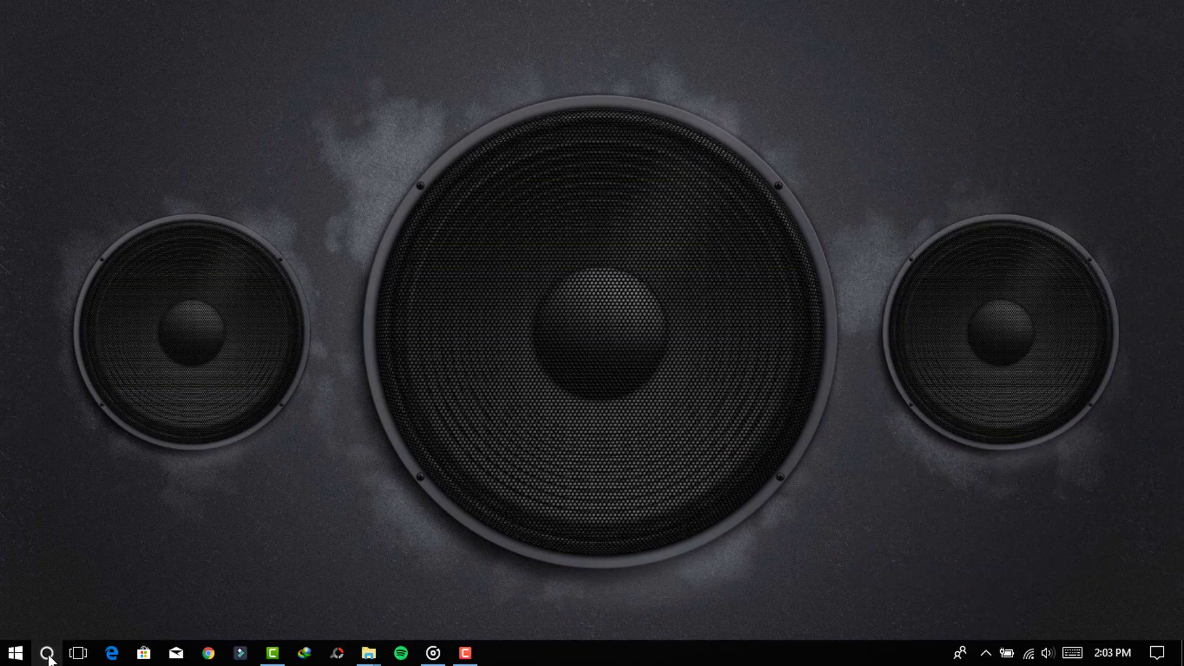
left_click(48, 654)
type("ra")
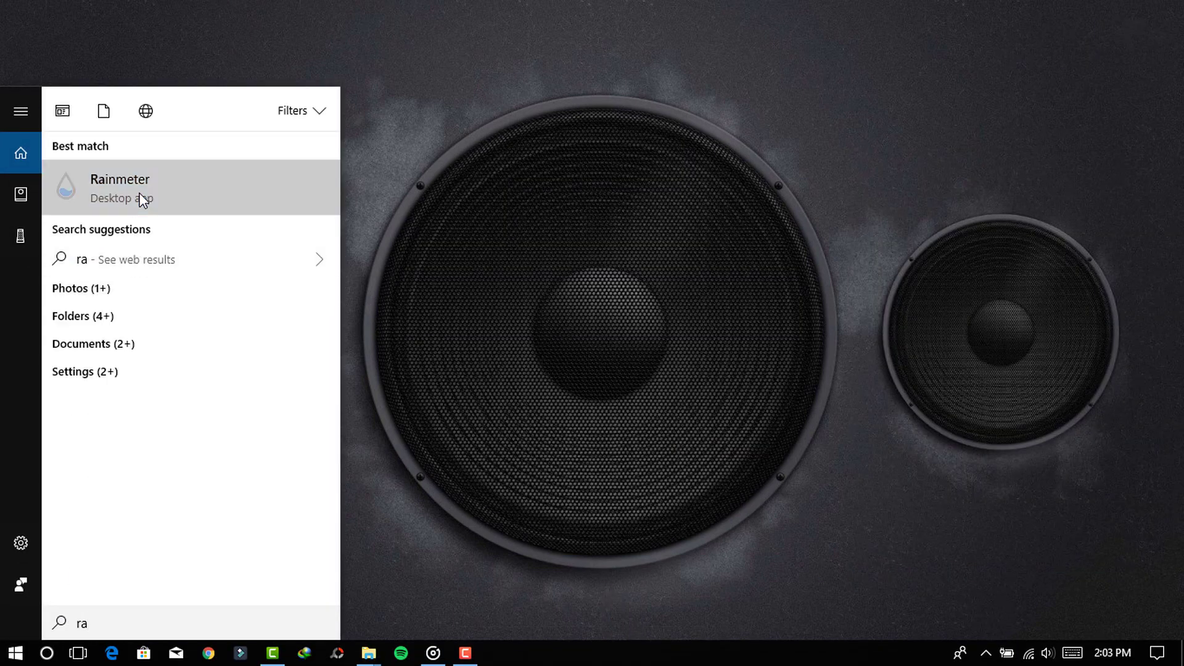
left_click(142, 198)
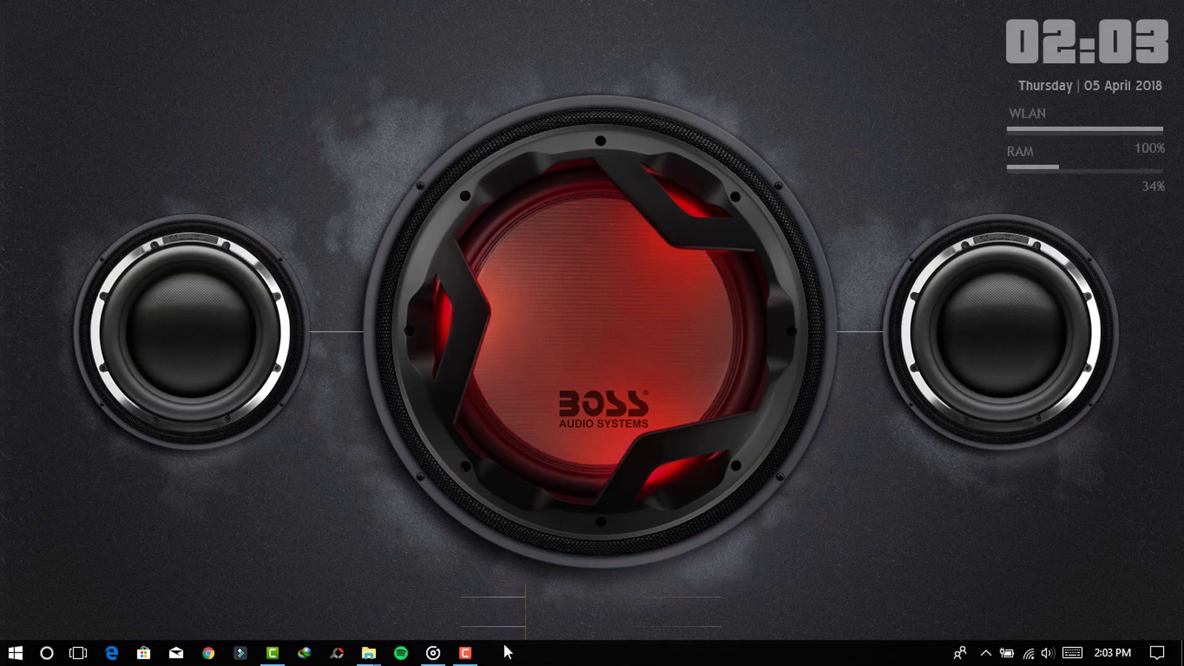
Switch to Groove Music, play the track Cloud Ten AE1 and minimize the player to leave the desktop skins in view.
left_click(434, 655)
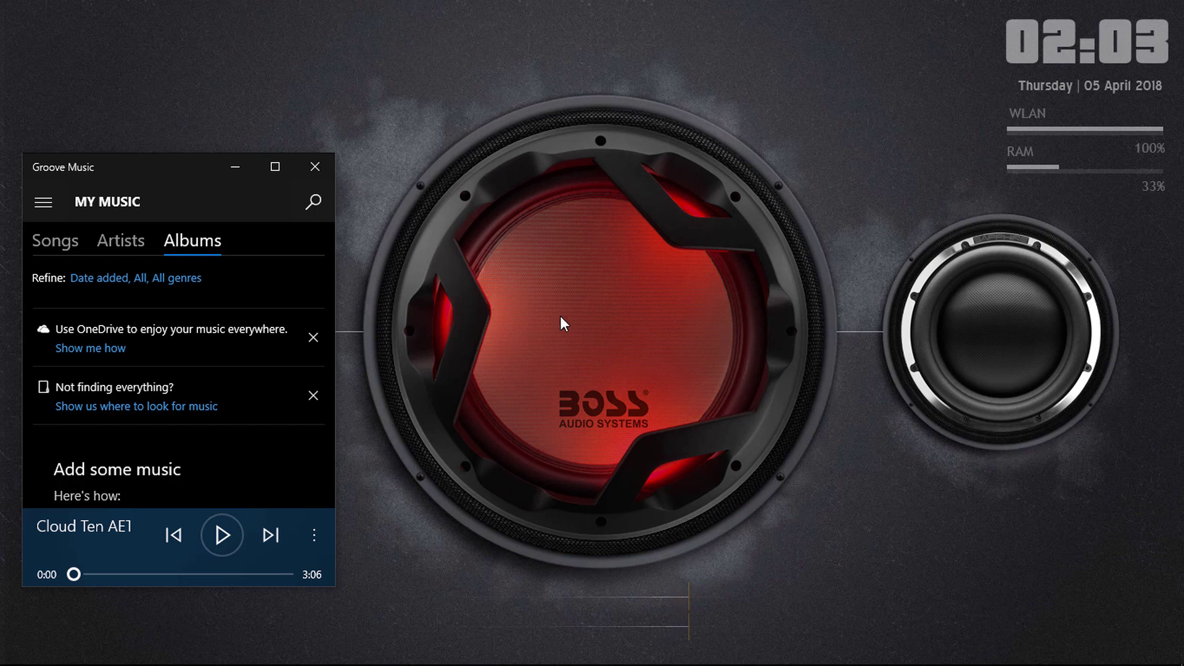
left_click(226, 533)
left_click(236, 168)
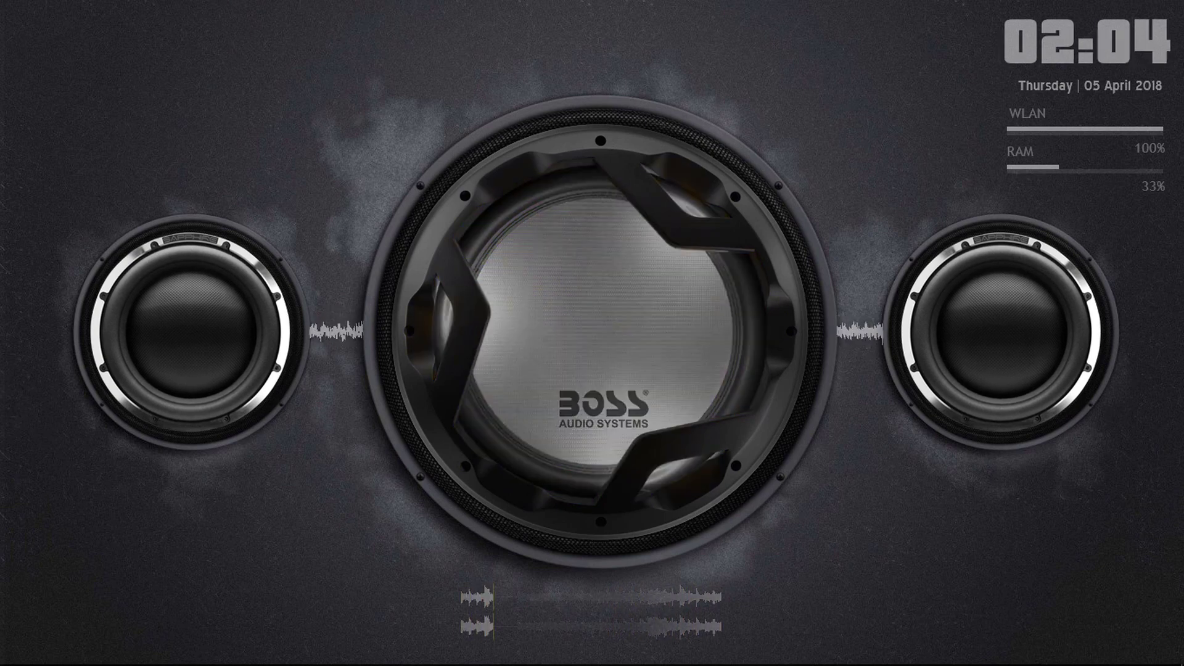
mouse_move(1, 62)
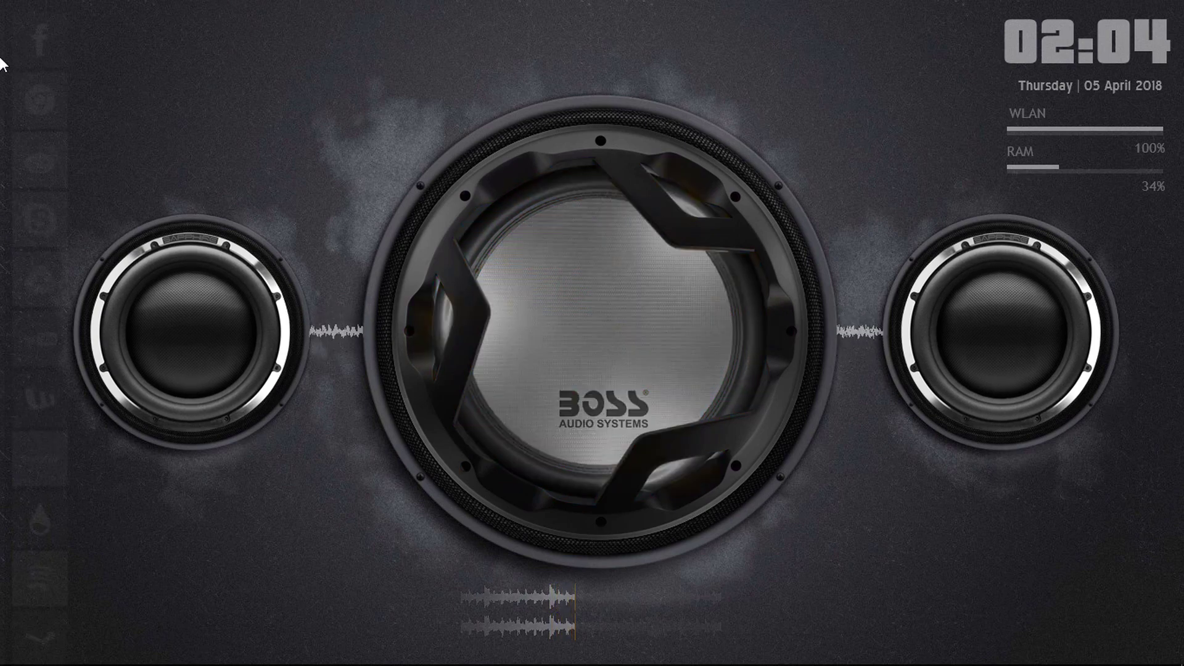